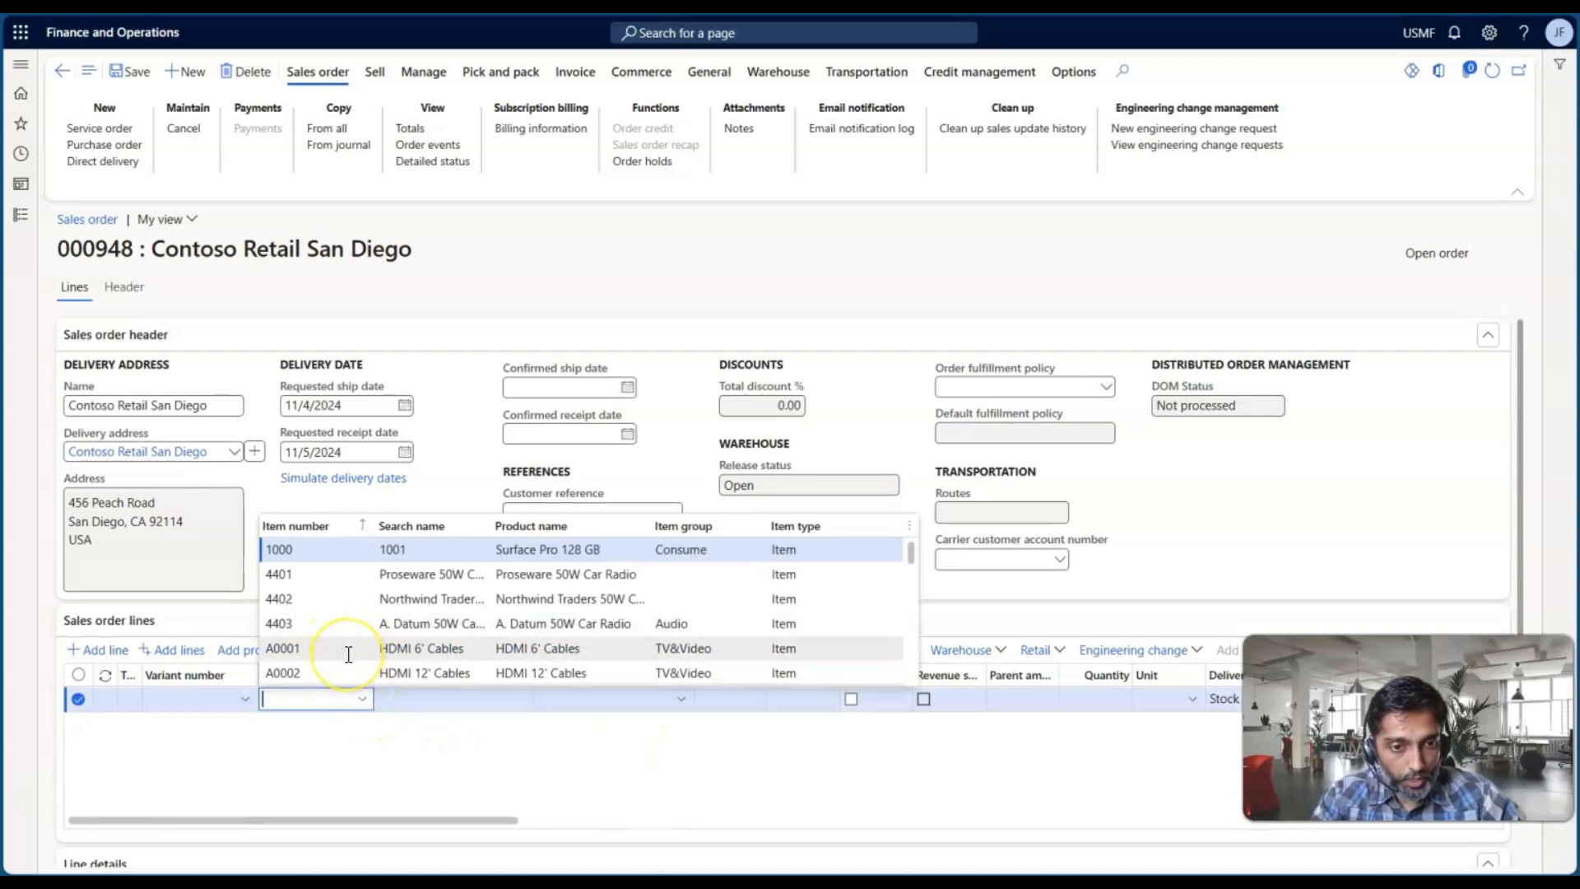
Set the sales order line to item A0001 (HDMI 6' Cables) with site 2 and warehouse 24.
left_click(347, 654)
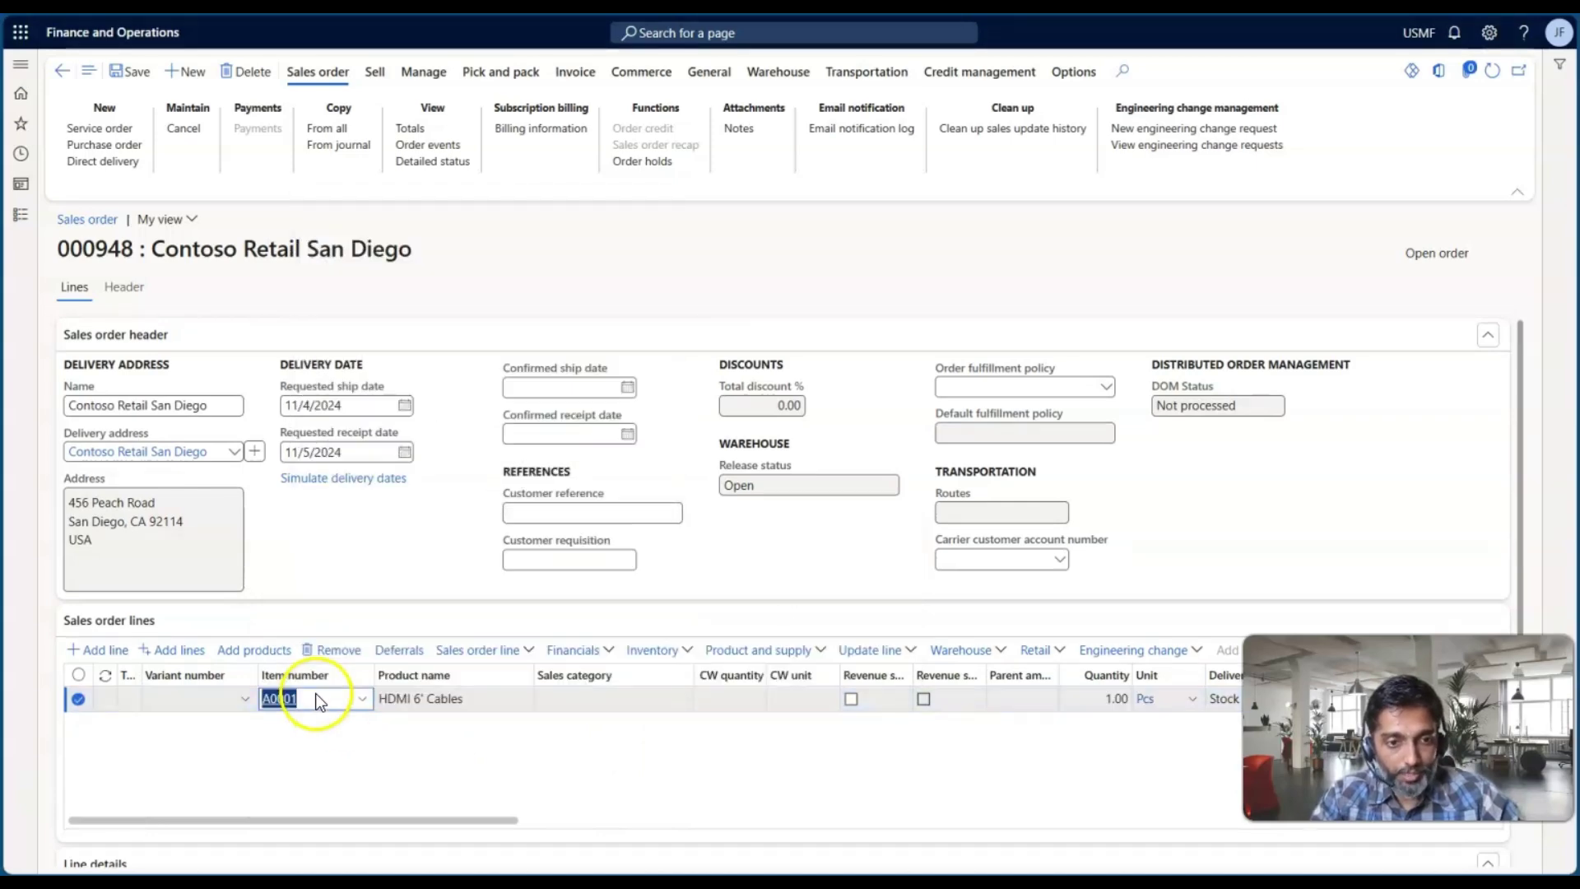
scroll(579, 747, "right", 7)
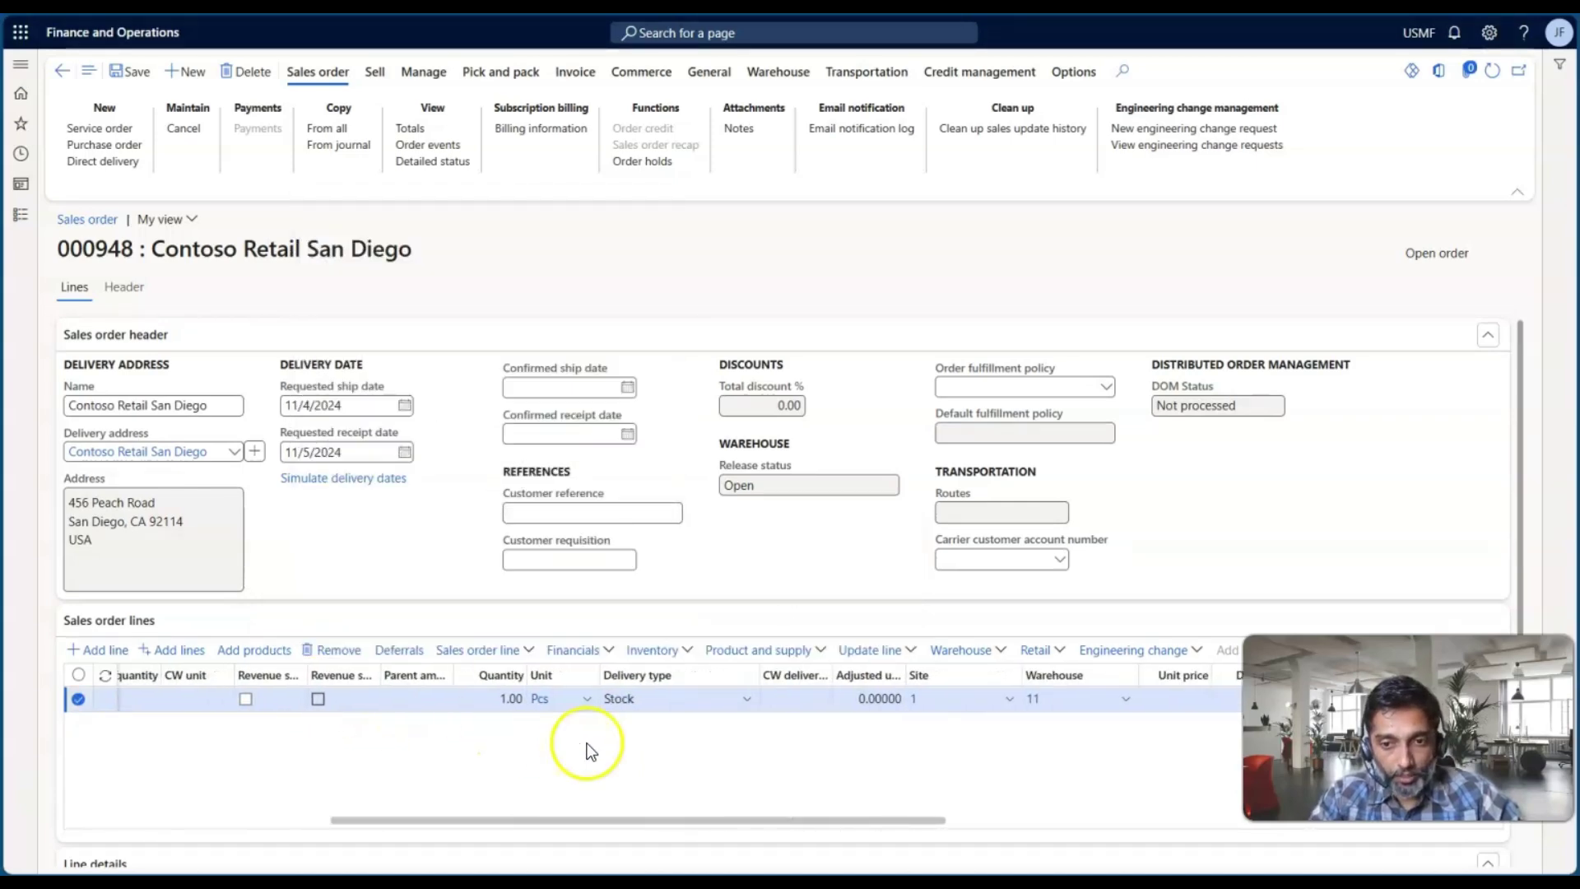
type("2")
key("Tab")
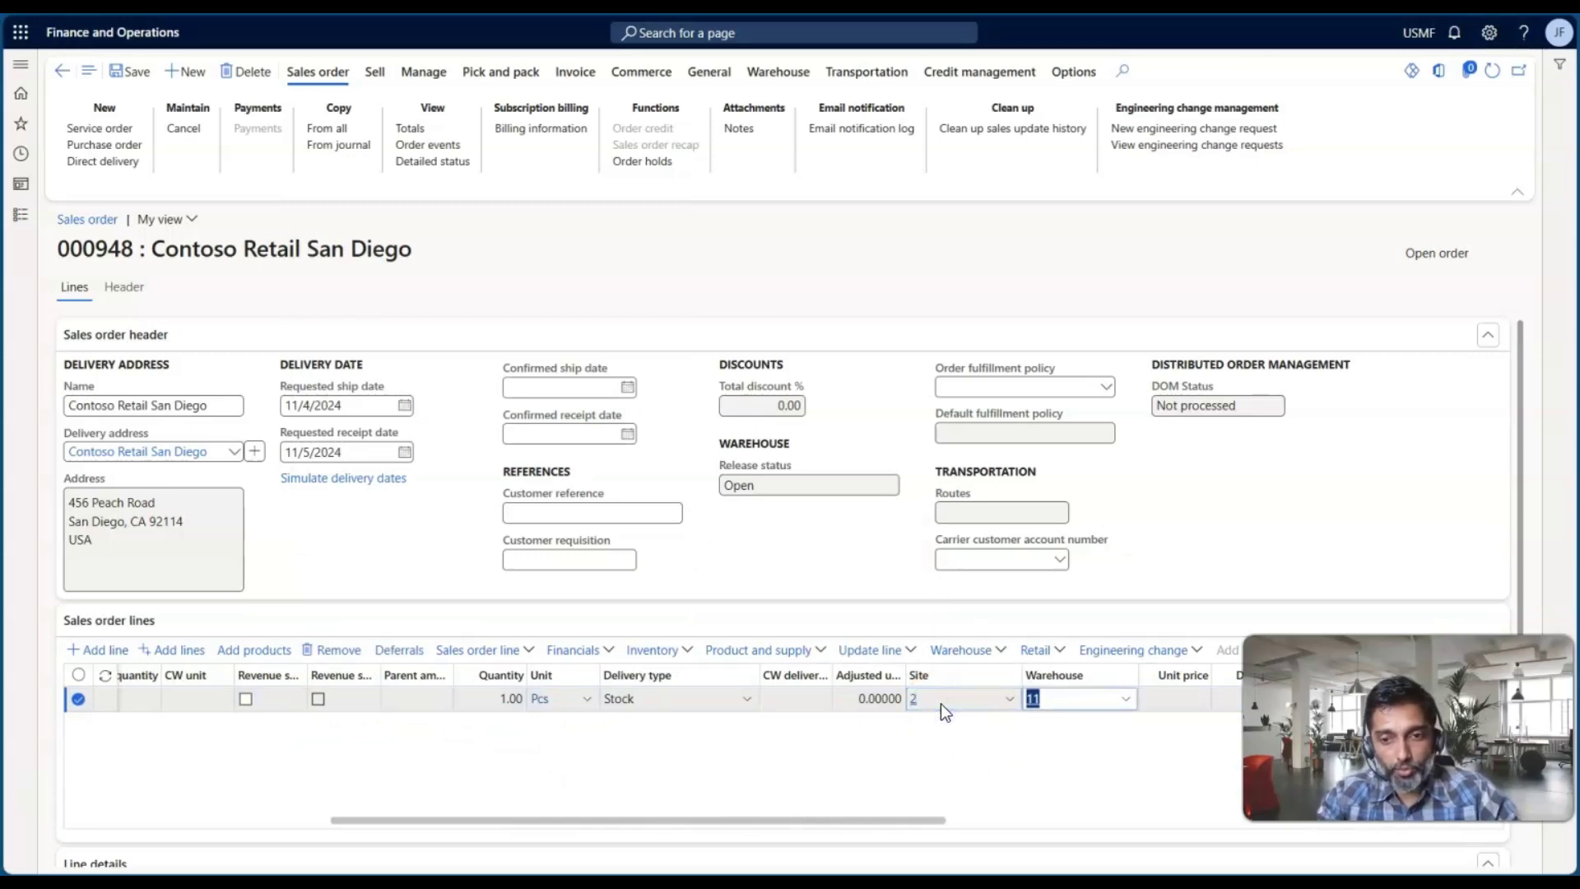
type("24")
key("Tab")
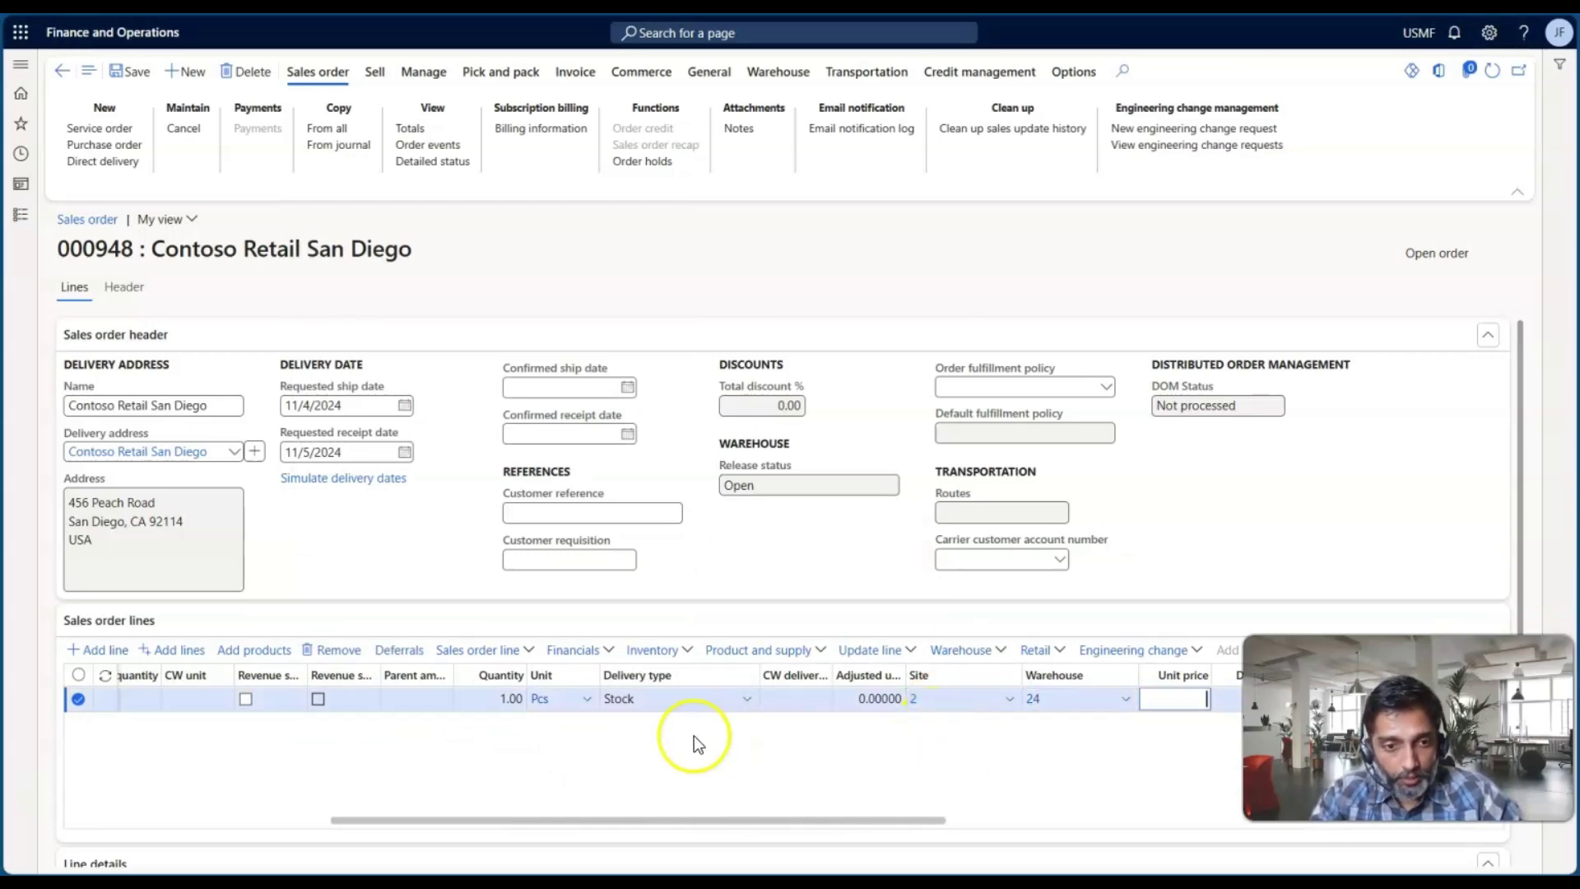
left_click(513, 706)
scroll(727, 744, "right", 3)
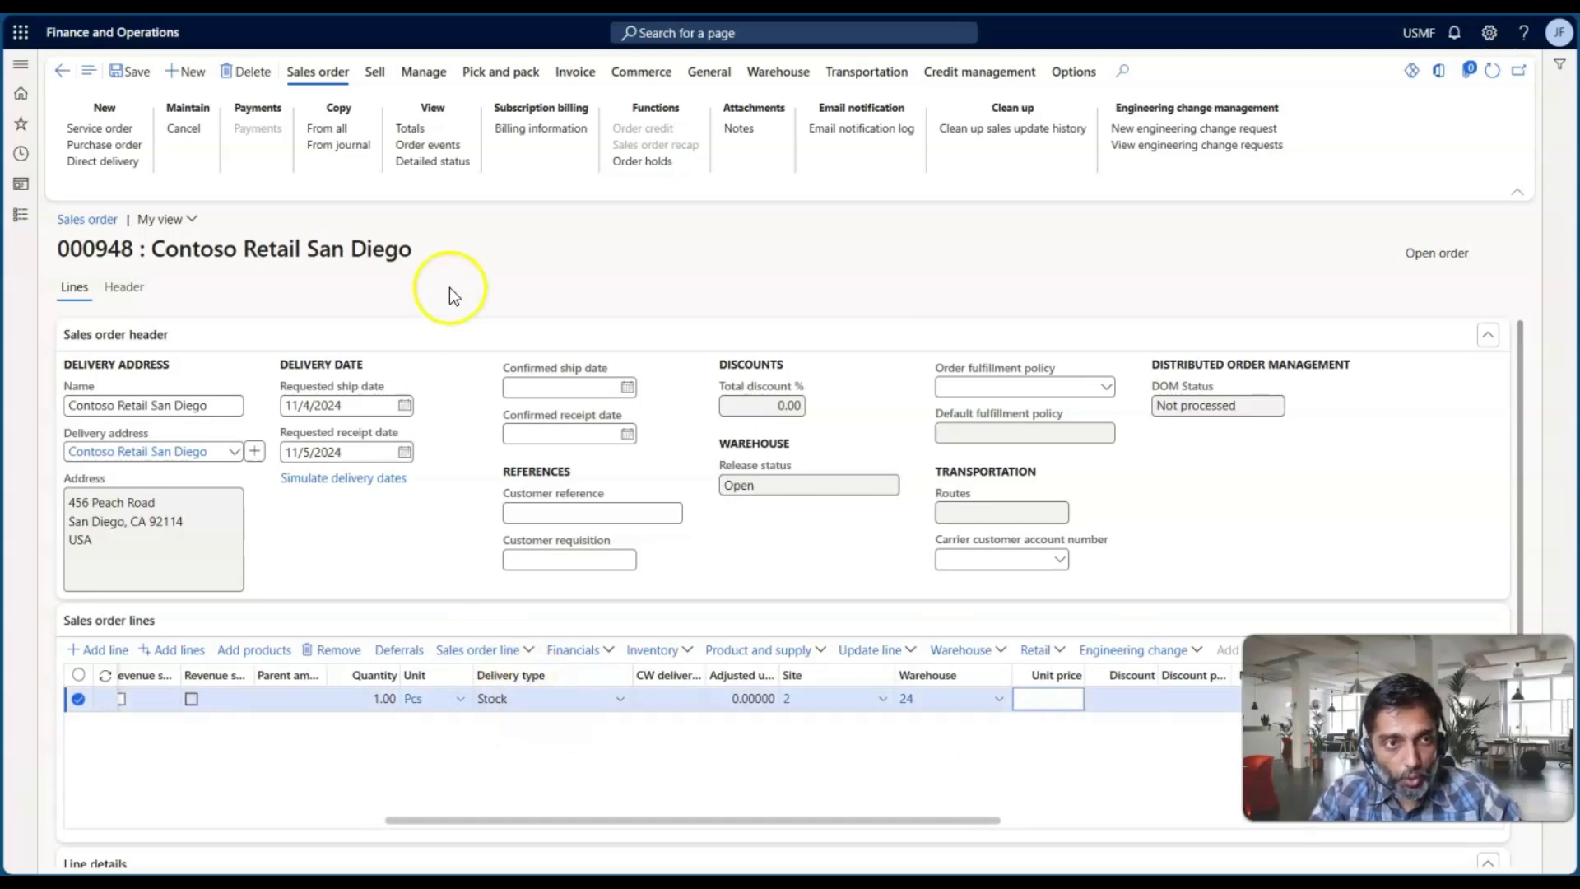
Open warehouse 24's record from the order line, check its warehouse management process settings, and return to the sales order.
scroll(517, 757, "left", 3)
scroll(516, 757, "left", 5)
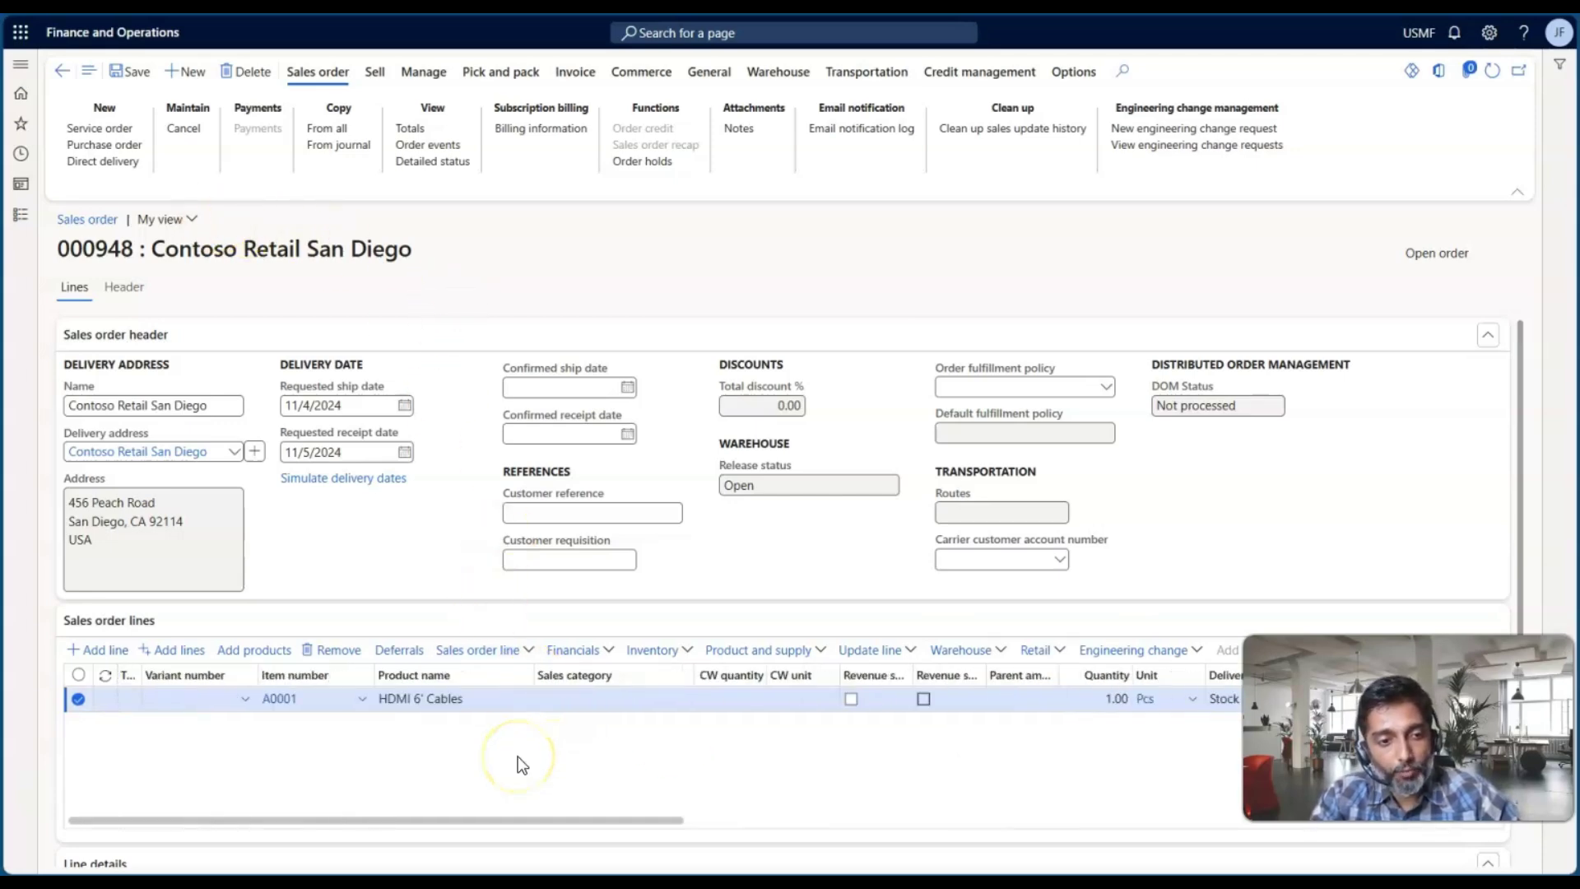
scroll(658, 736, "right", 6)
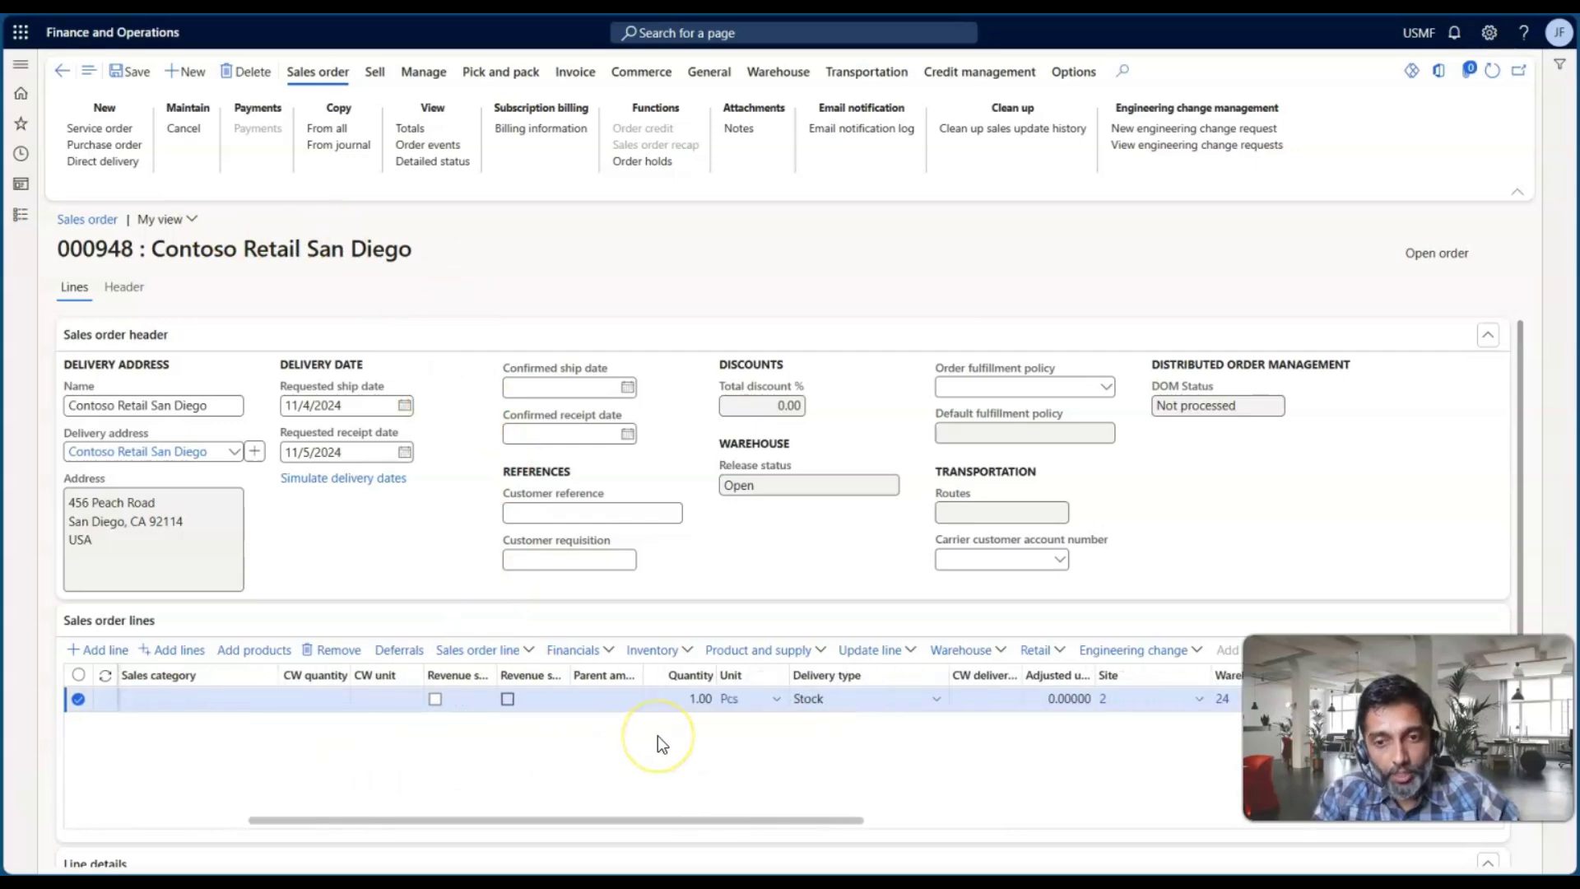
scroll(990, 761, "right", 3)
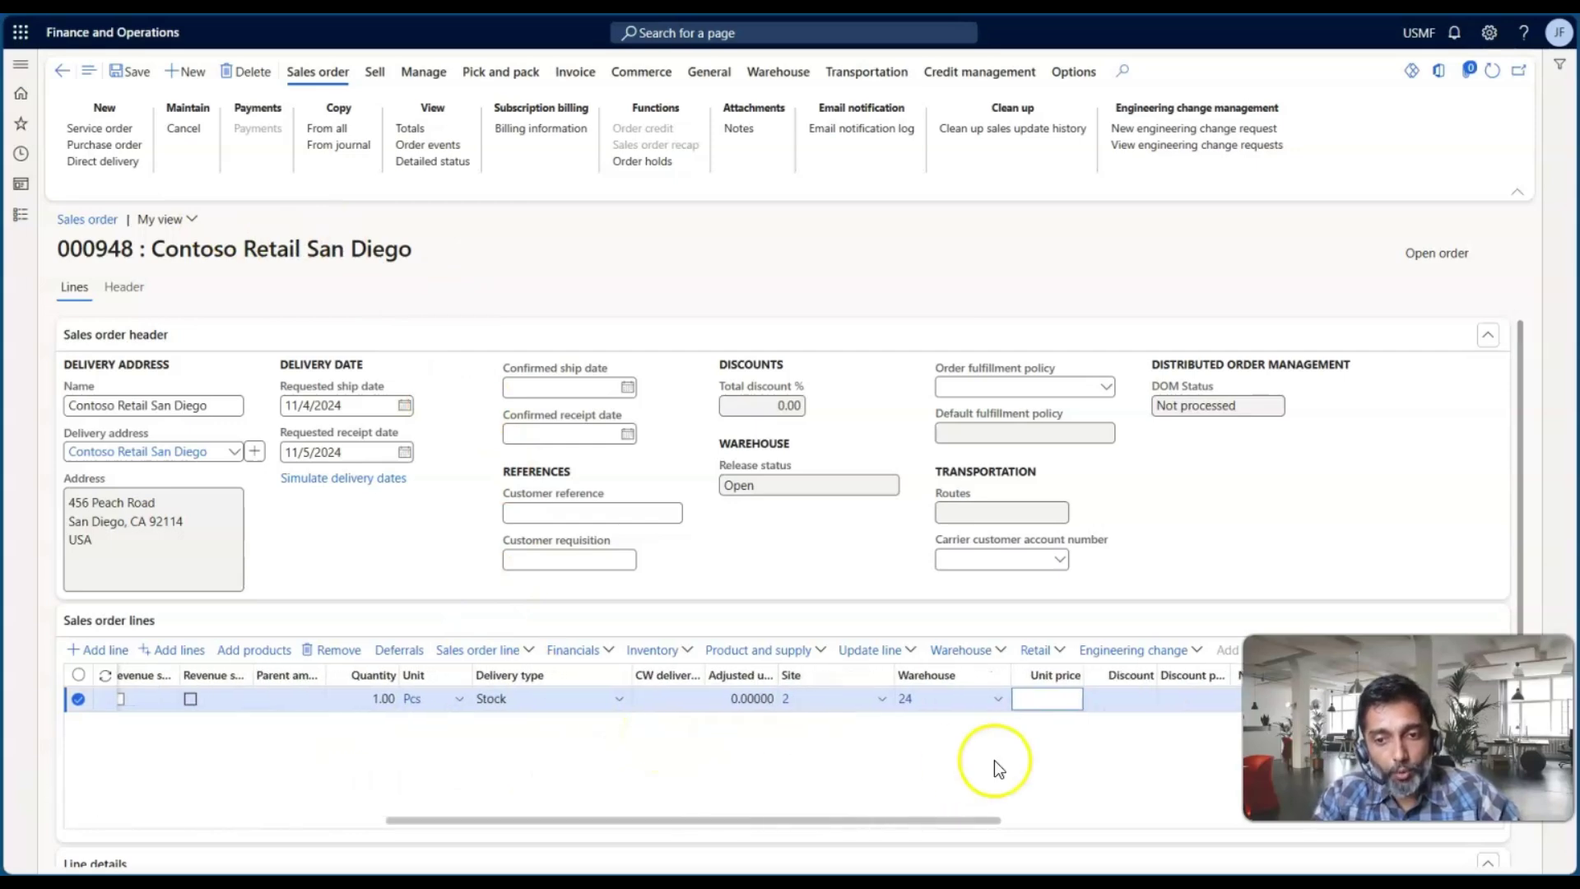
left_click(905, 698)
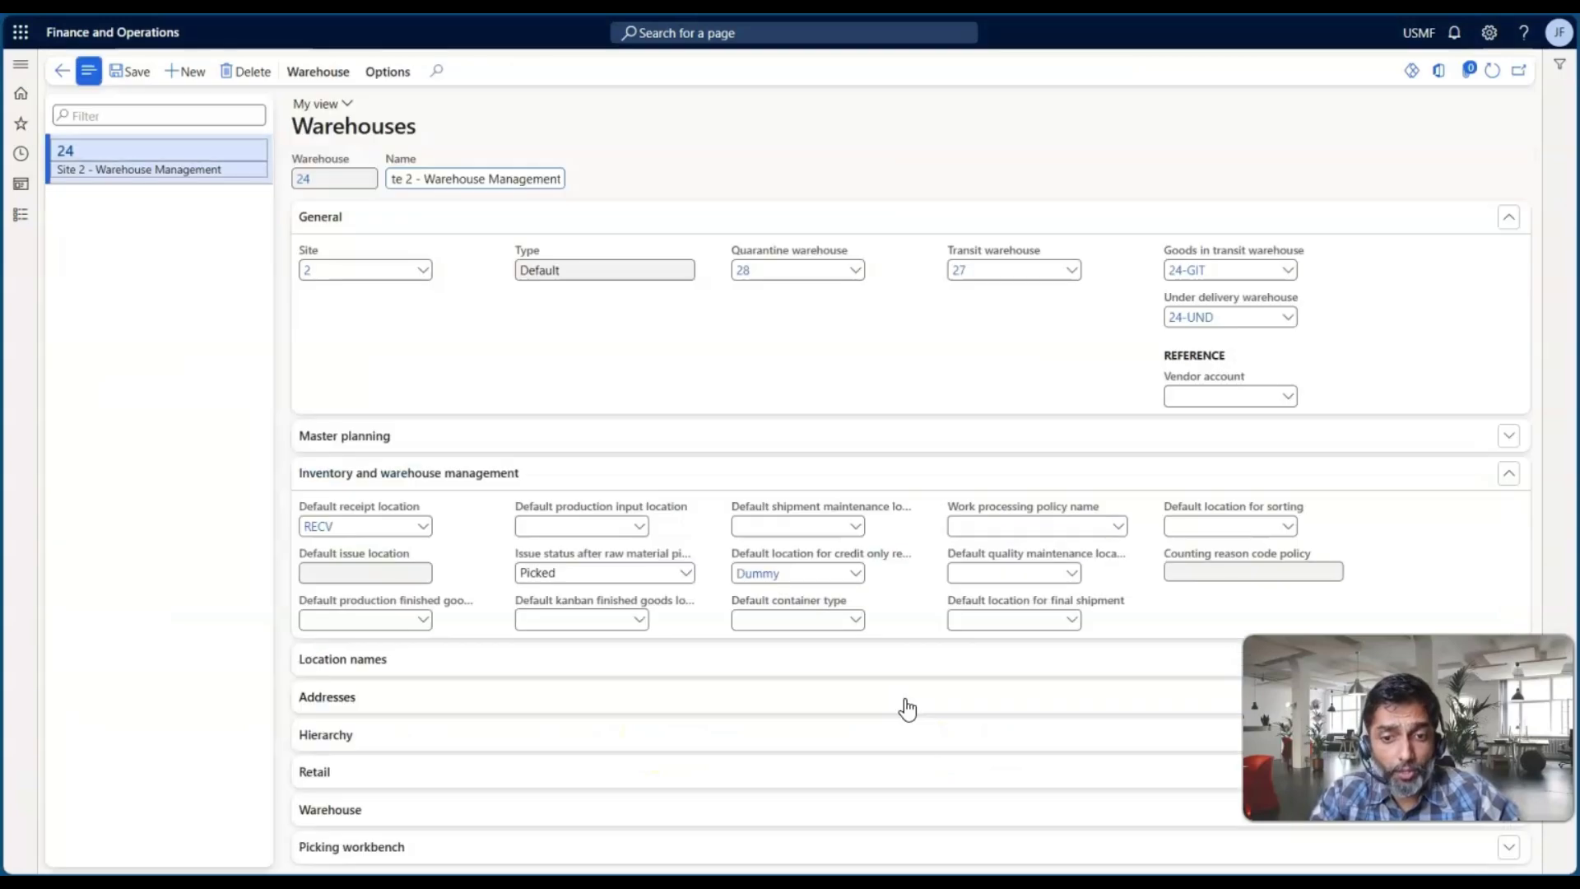
left_click(406, 510)
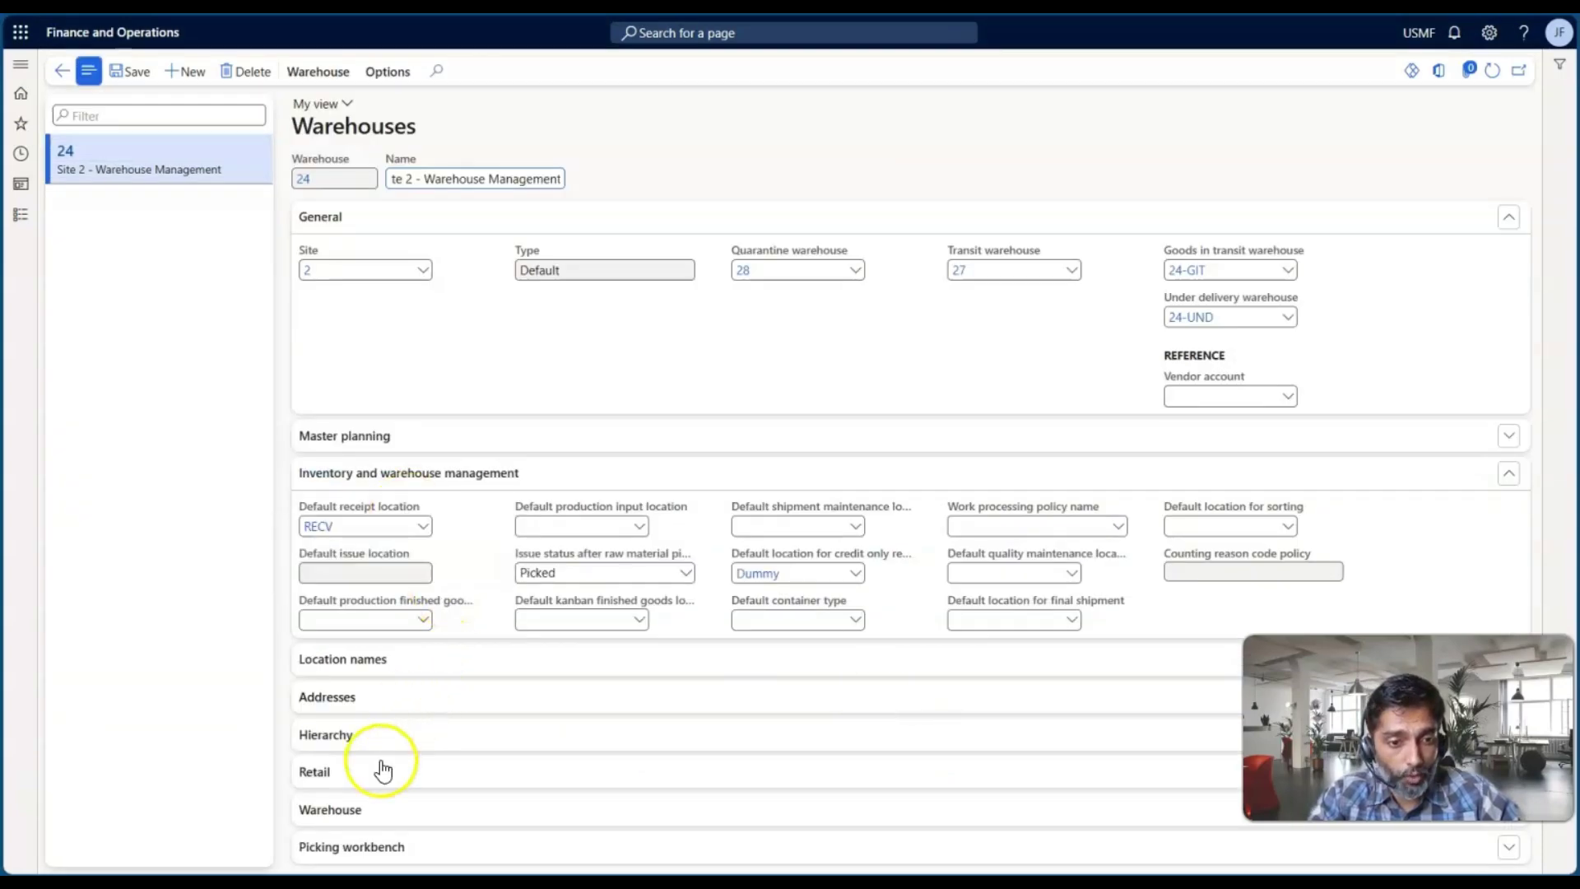
left_click(387, 810)
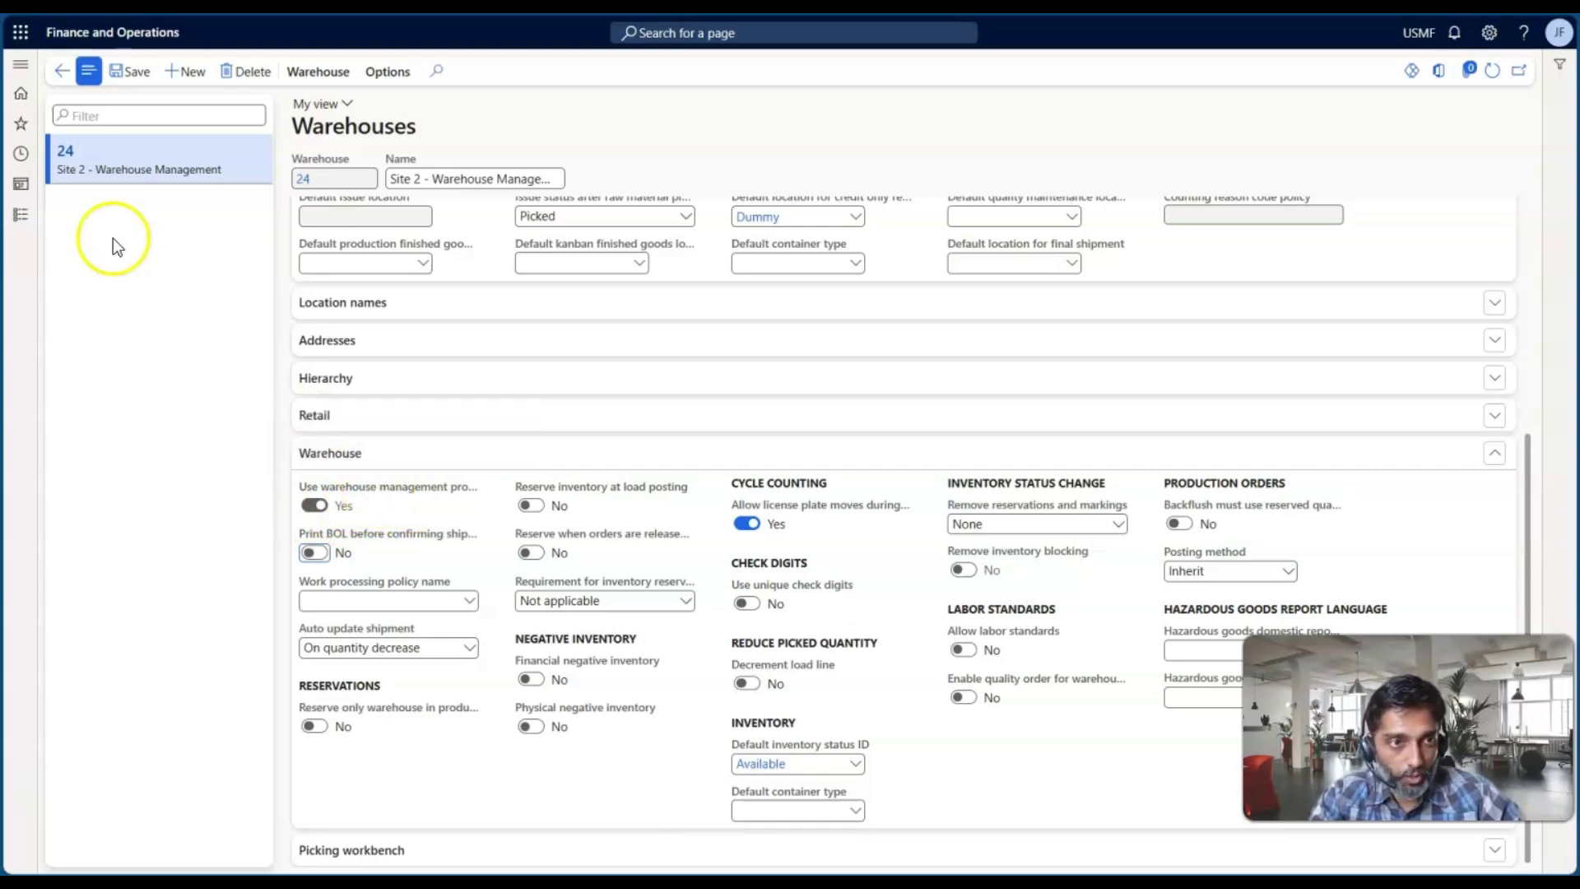
left_click(59, 71)
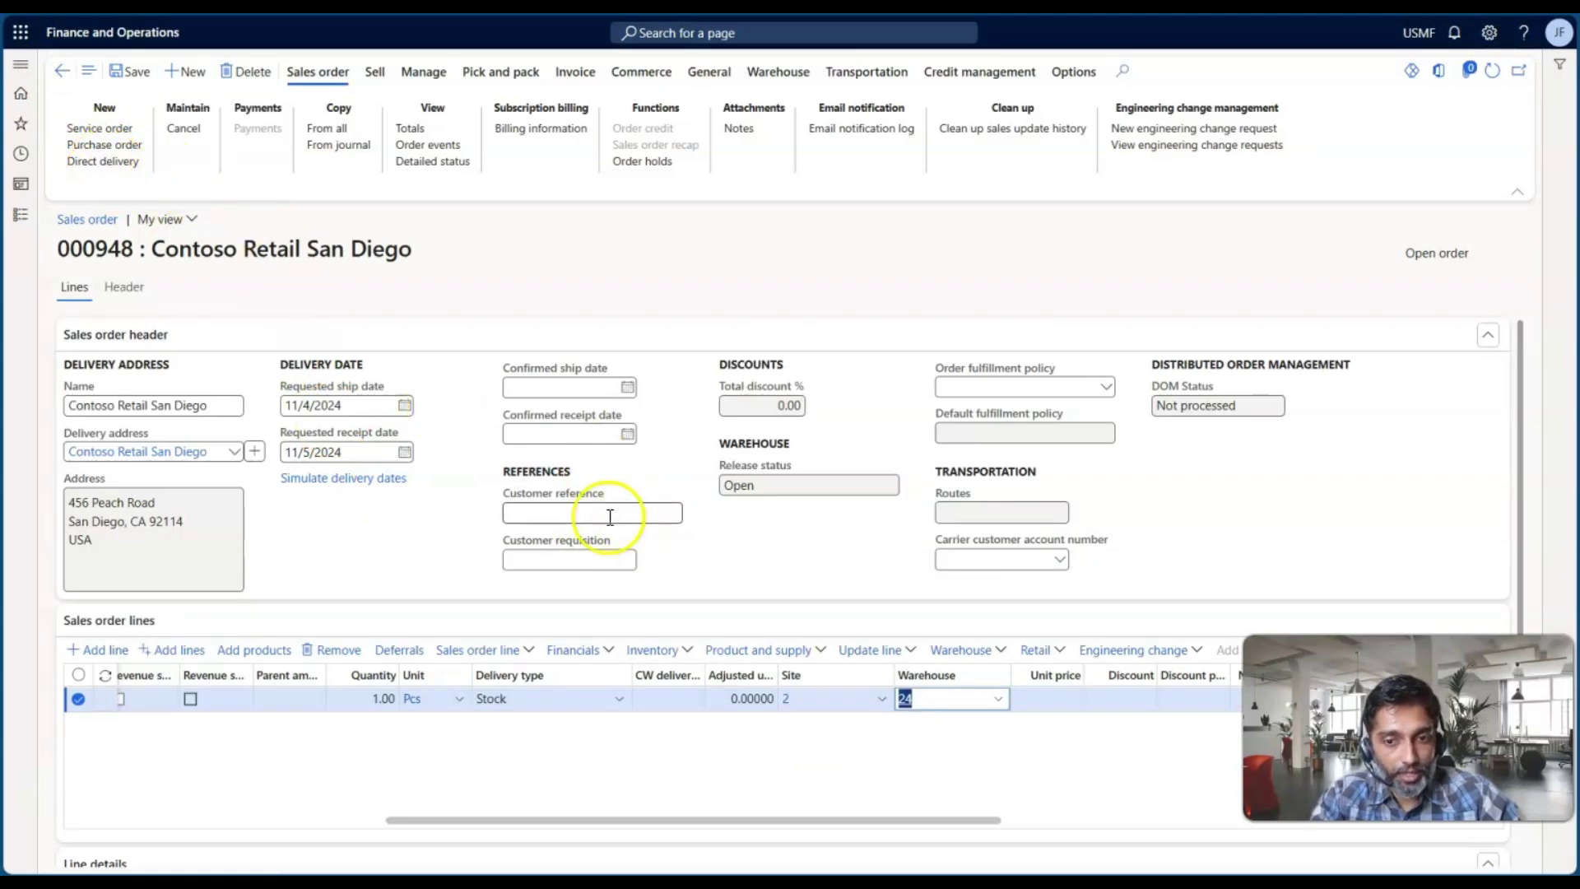
Try to create a direct delivery for the A0001 line in warehouse 24 without specifying a vendor.
left_click(122, 164)
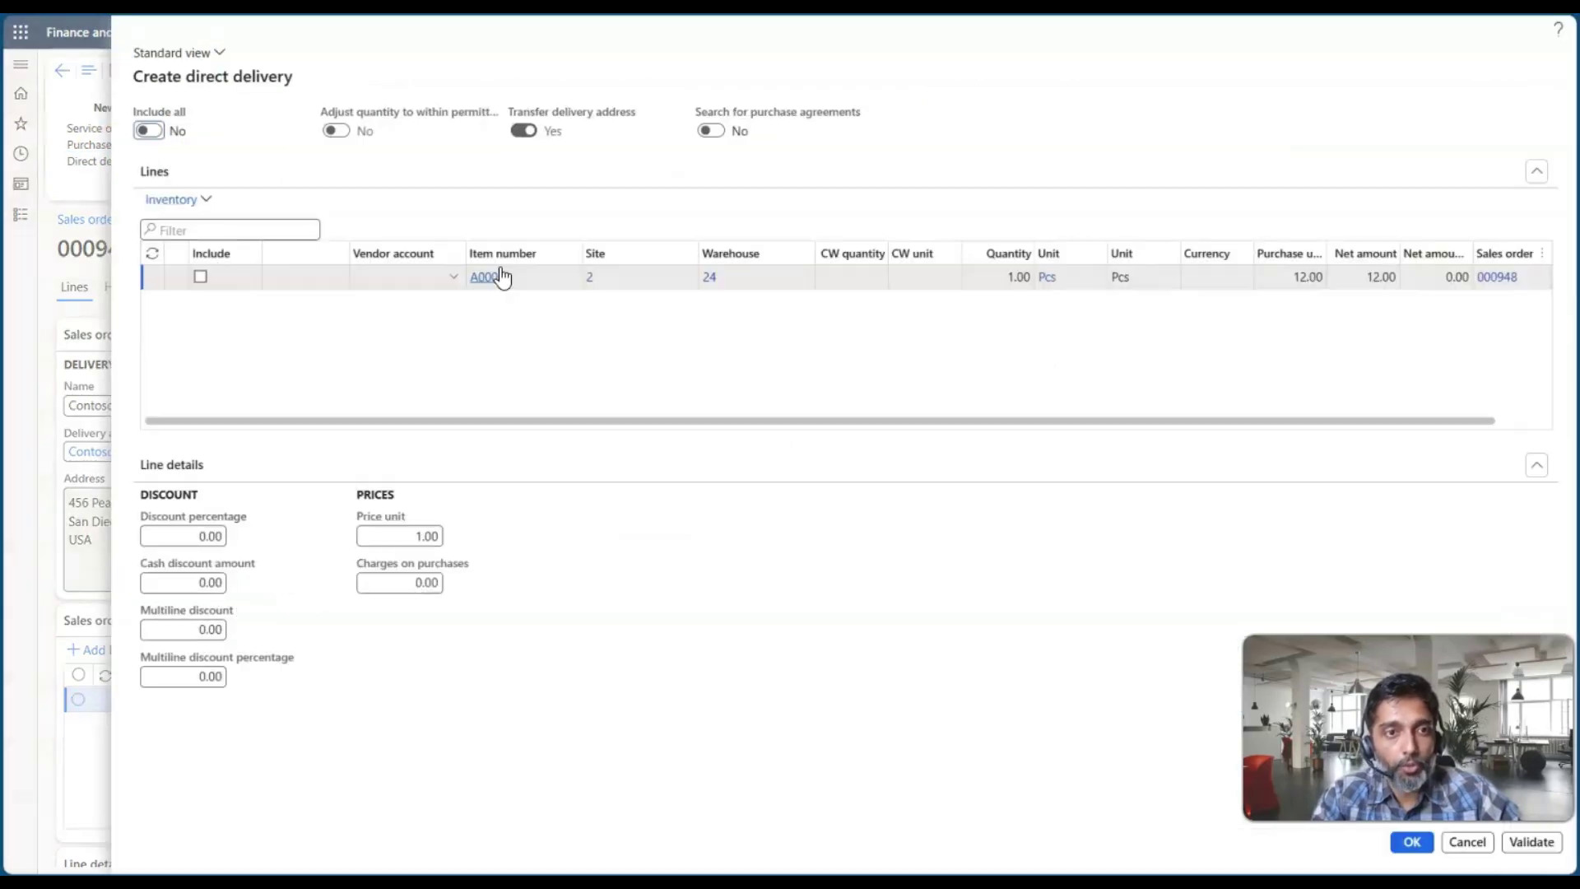
left_click(199, 277)
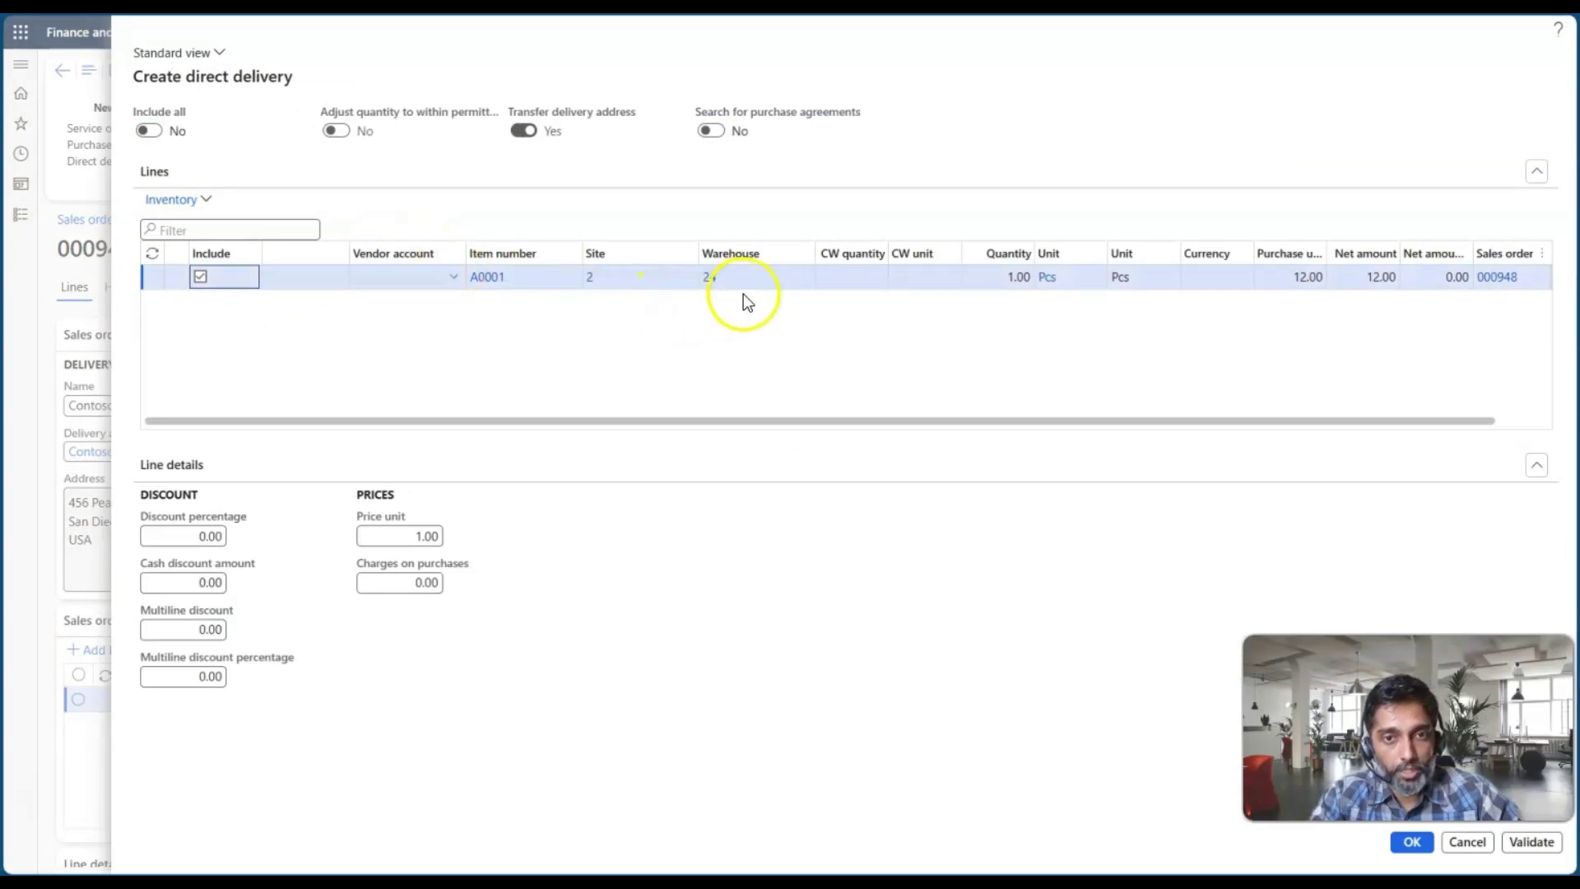
left_click(1413, 841)
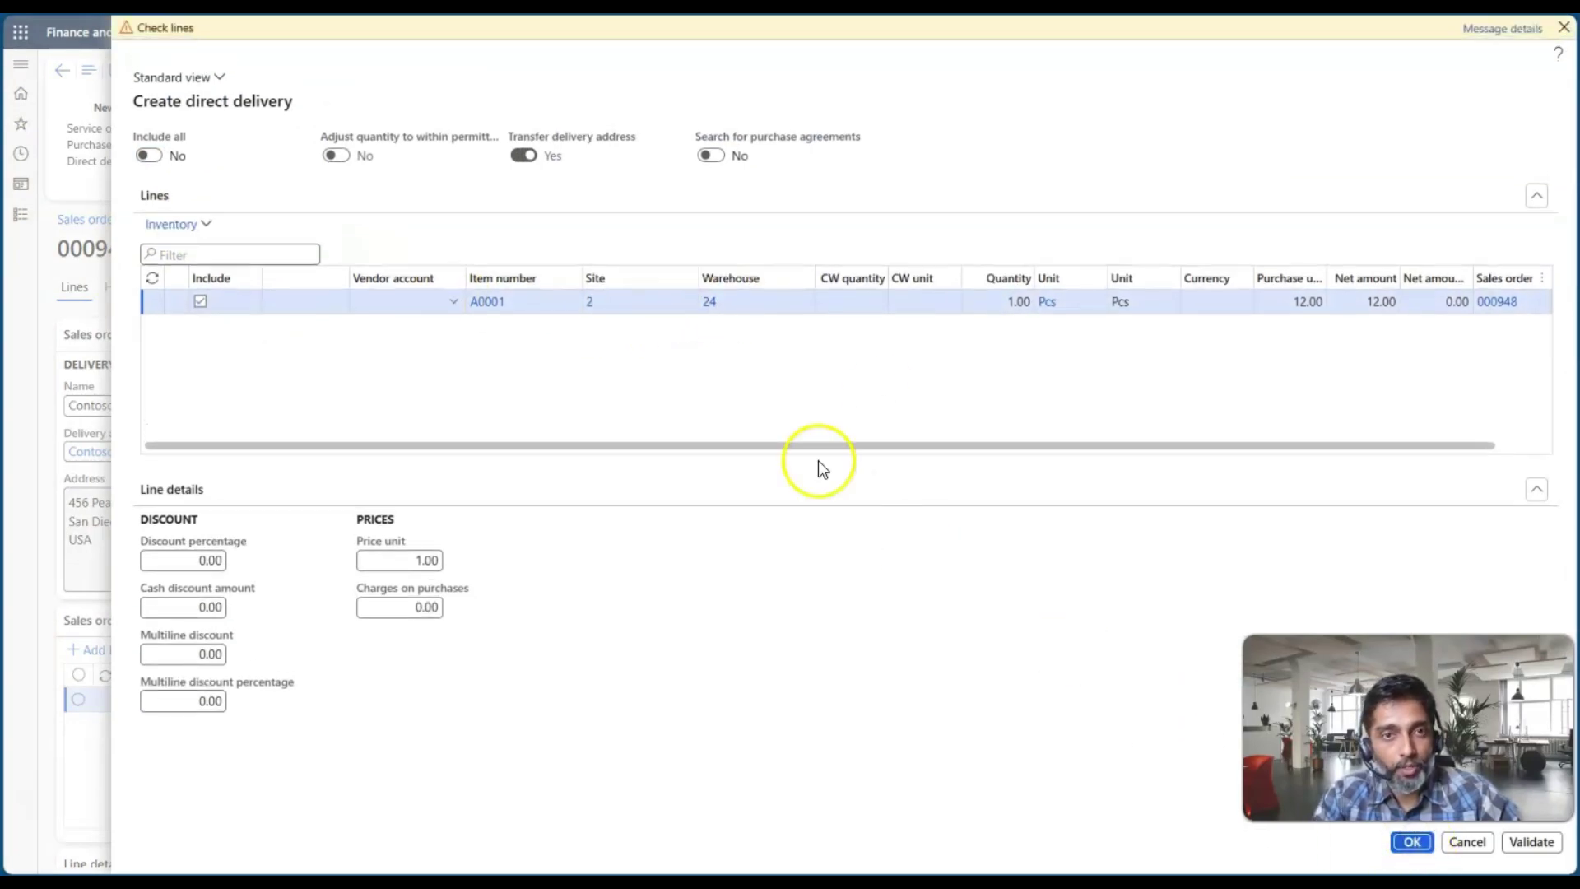
Examine the message details for item A0001 and cancel the direct delivery.
left_click(1494, 32)
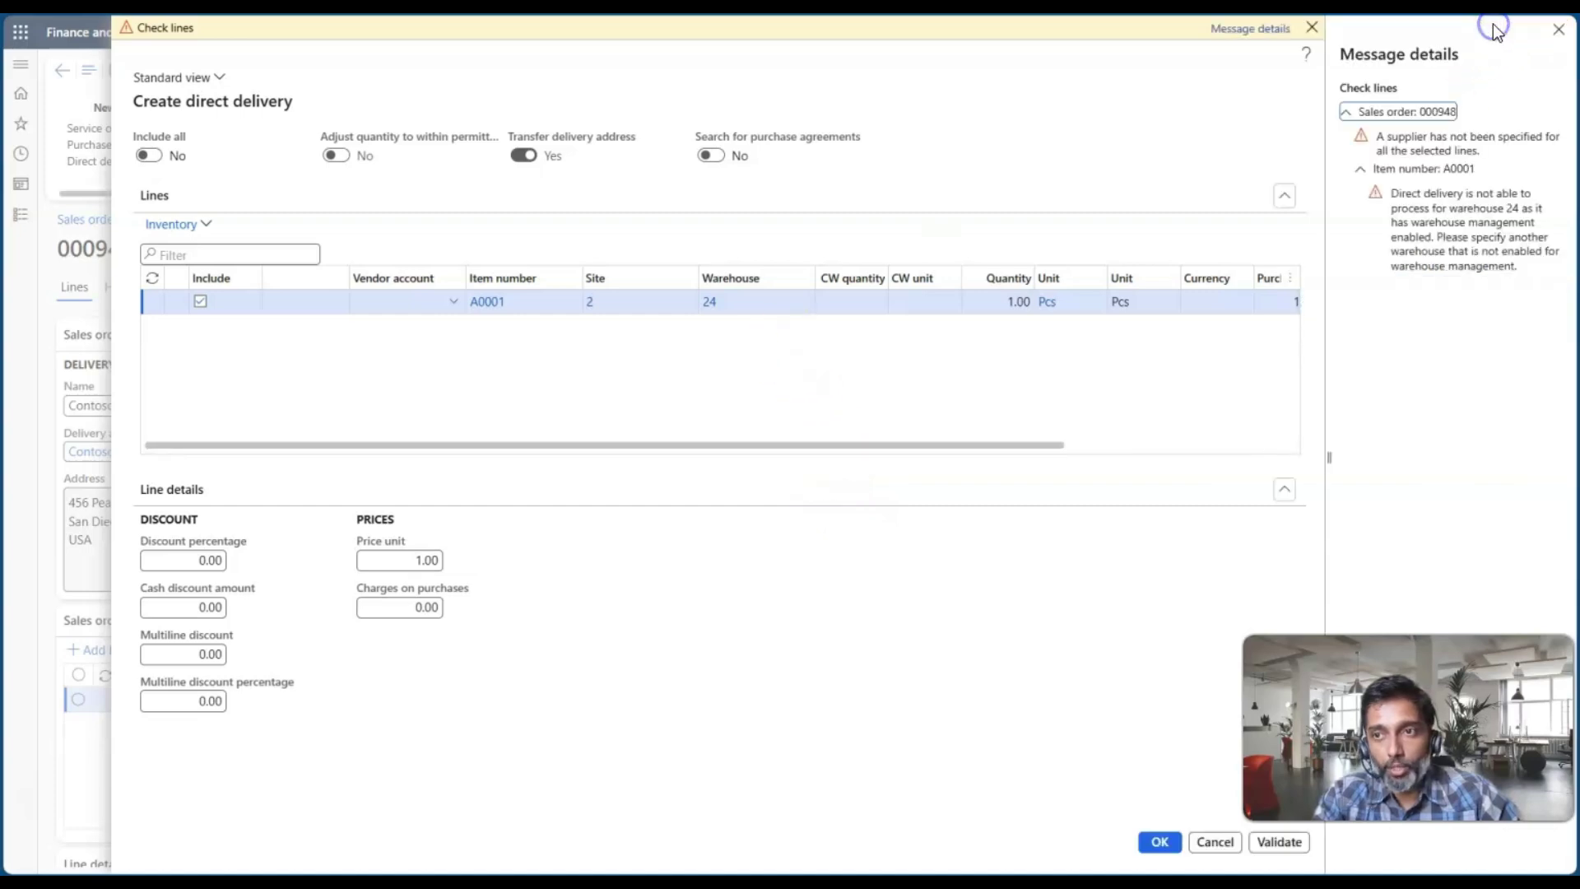
left_click(1393, 197)
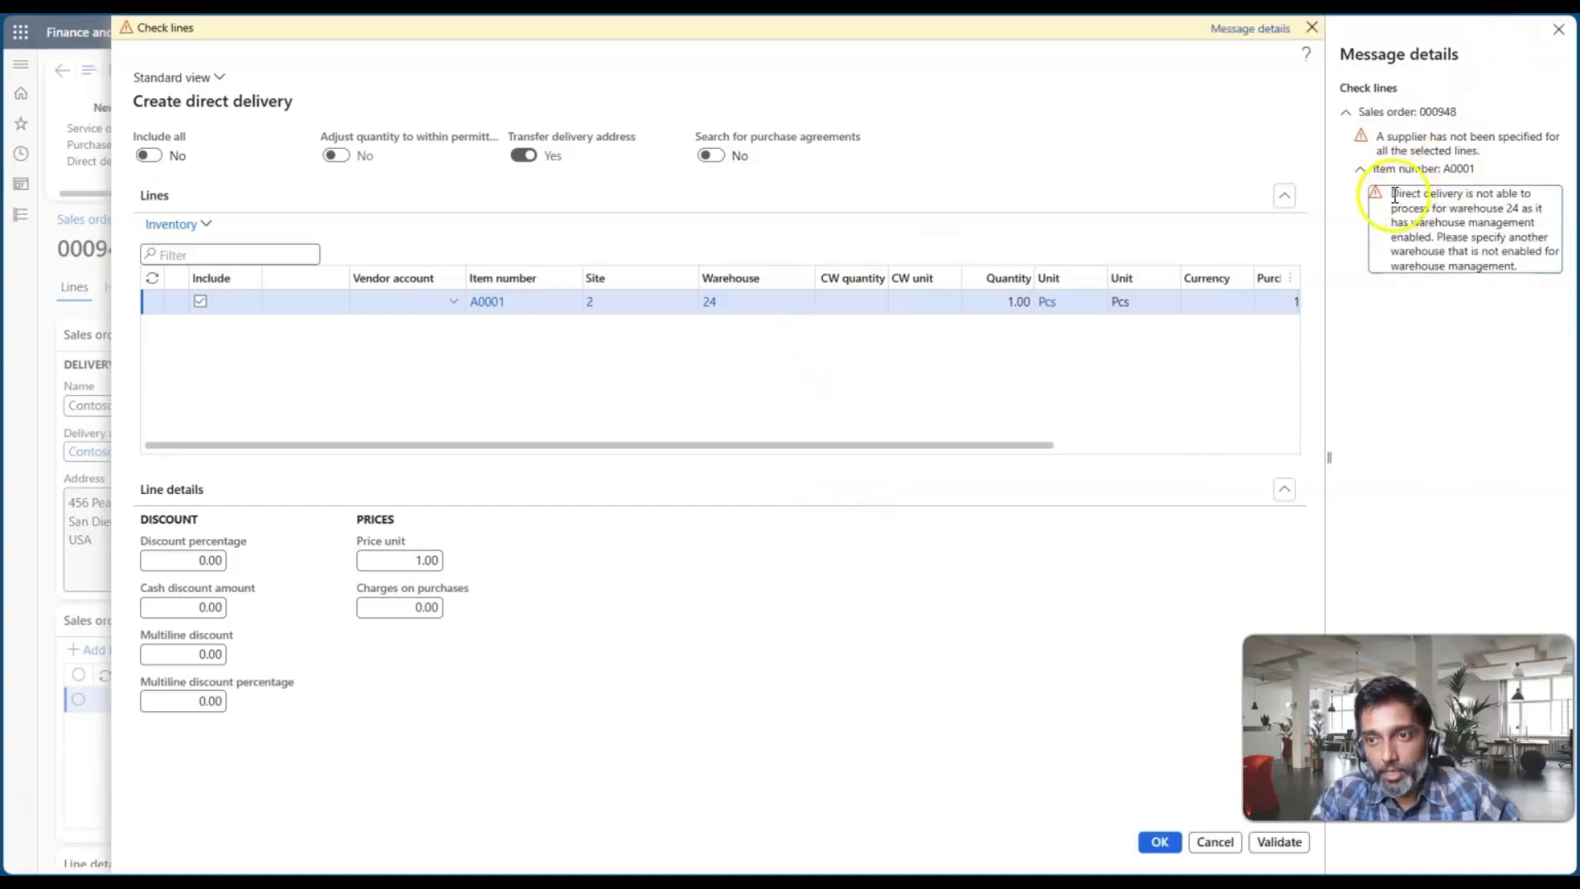
mouse_move(1539, 190)
left_mouse_down()
mouse_move(1447, 213)
mouse_move(1535, 221)
left_mouse_up()
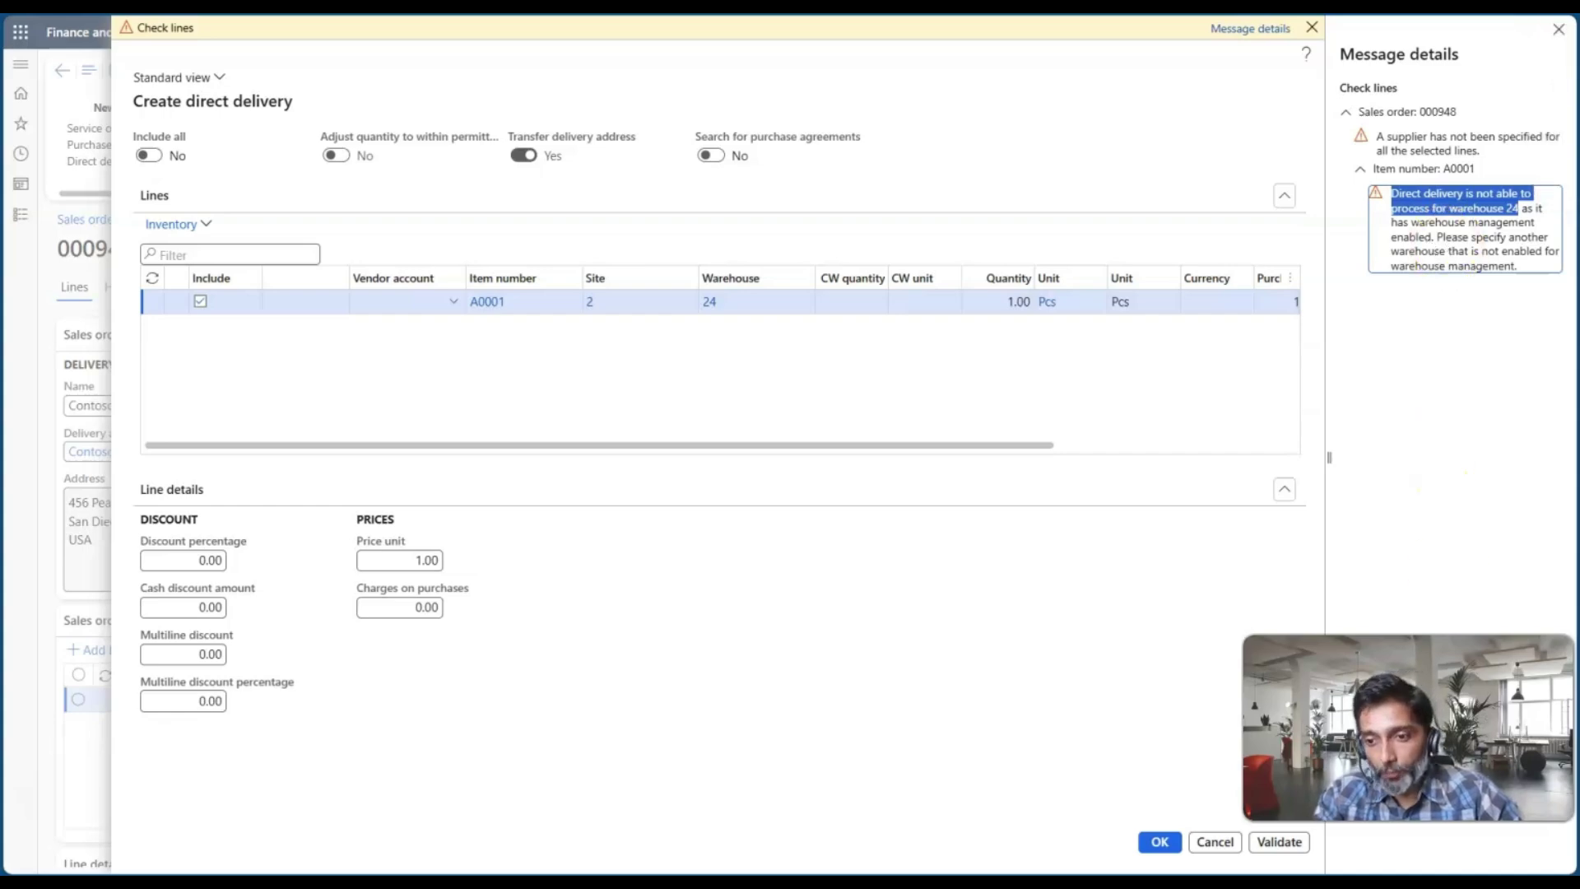
left_click(1216, 843)
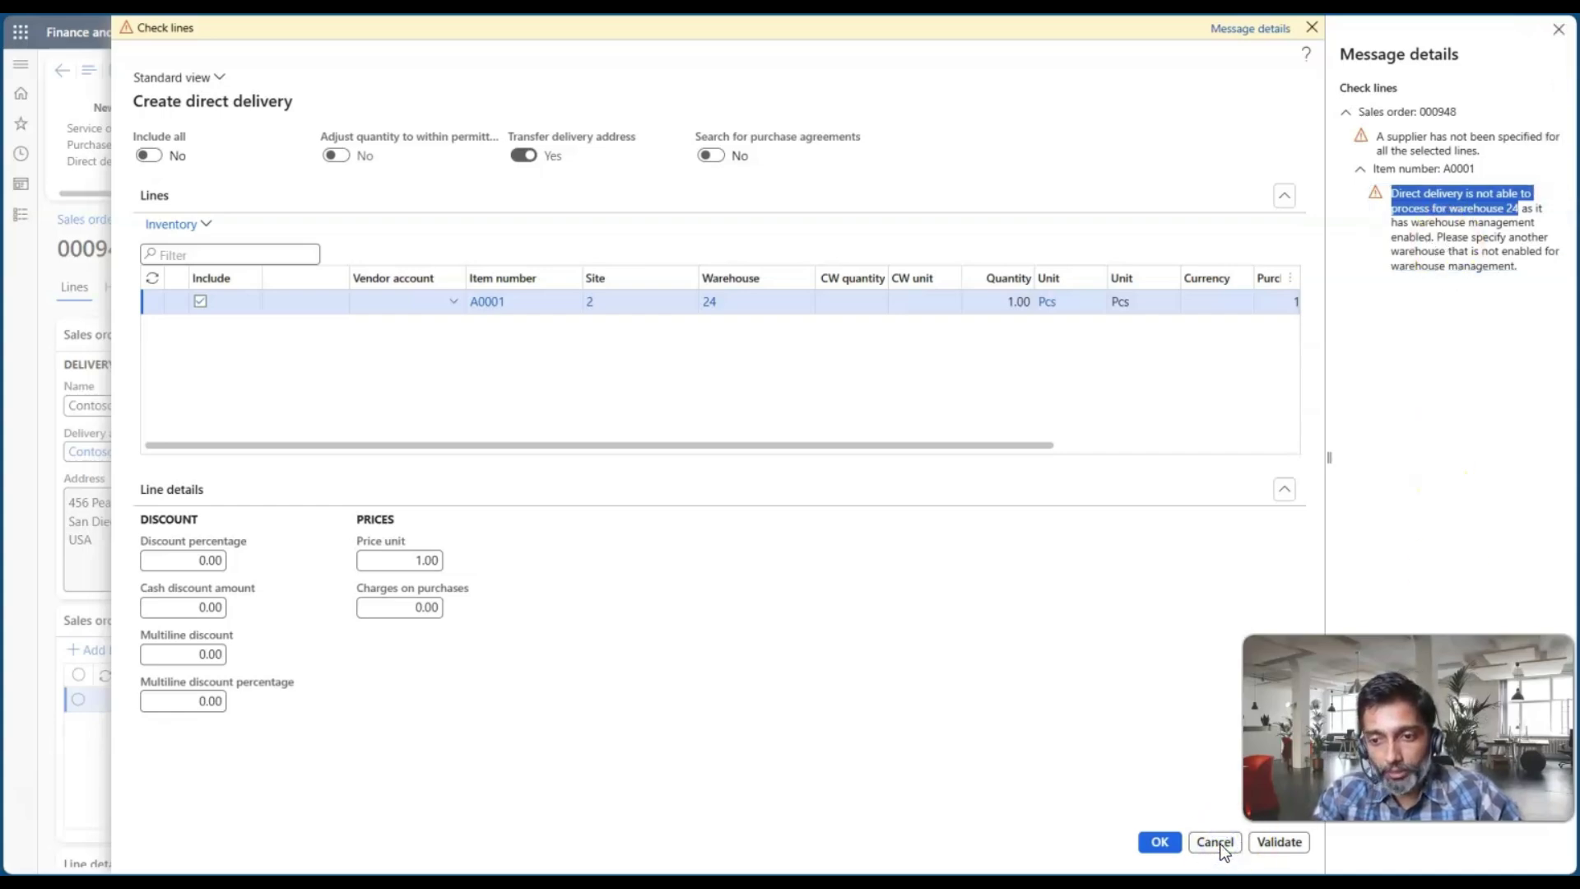
Change the A0001 order line to site 2 and warehouse 21, and close the message details.
scroll(253, 724, "left", 6)
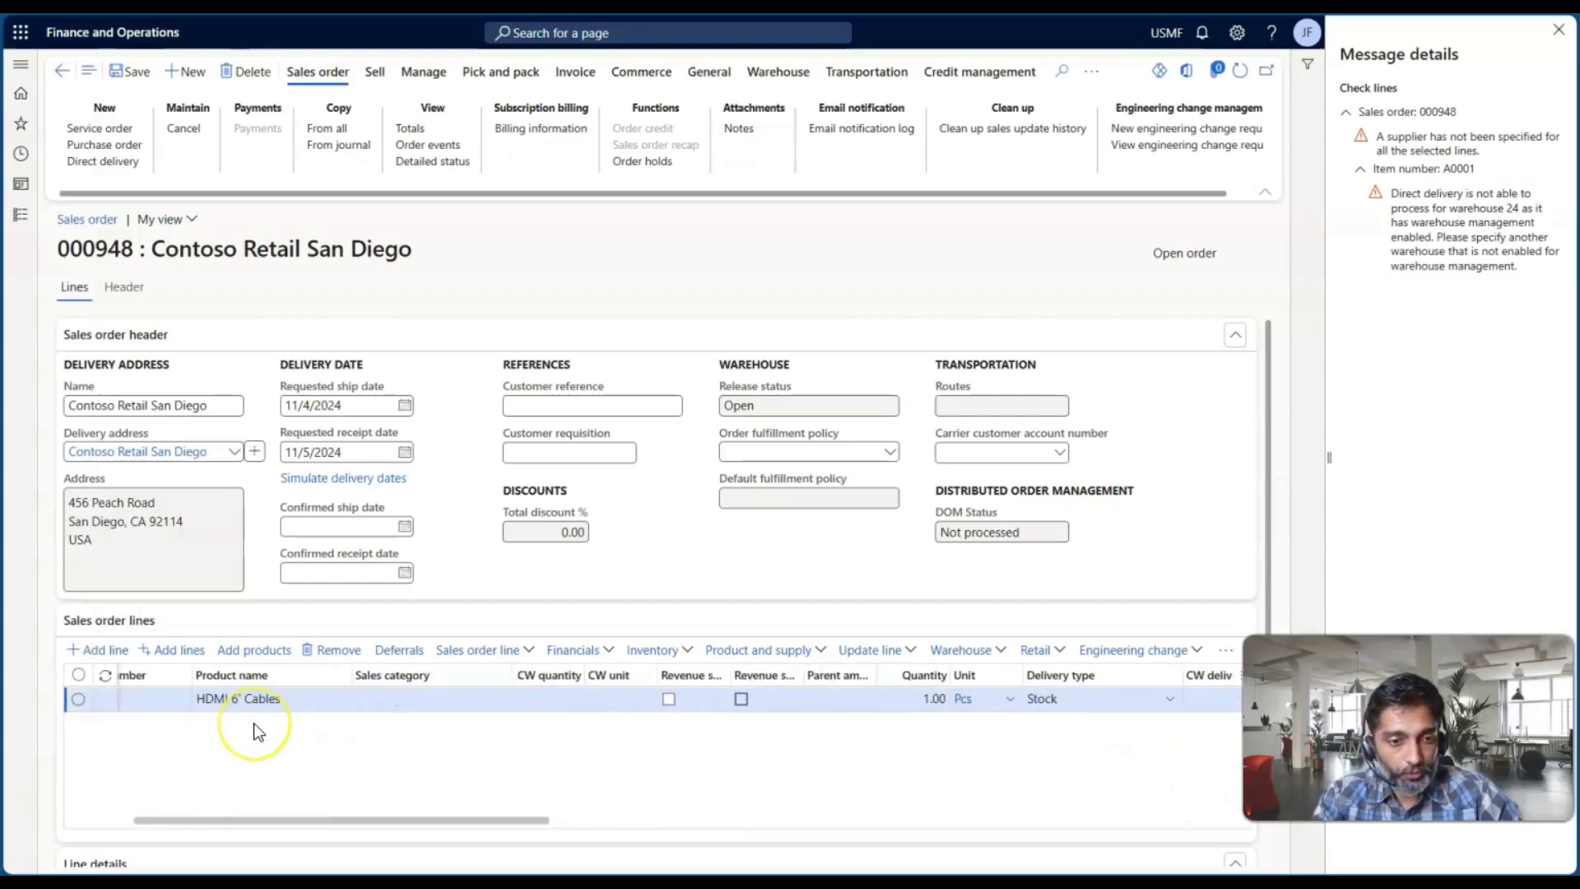
scroll(254, 724, "left", 2)
scroll(708, 698, "right", 6)
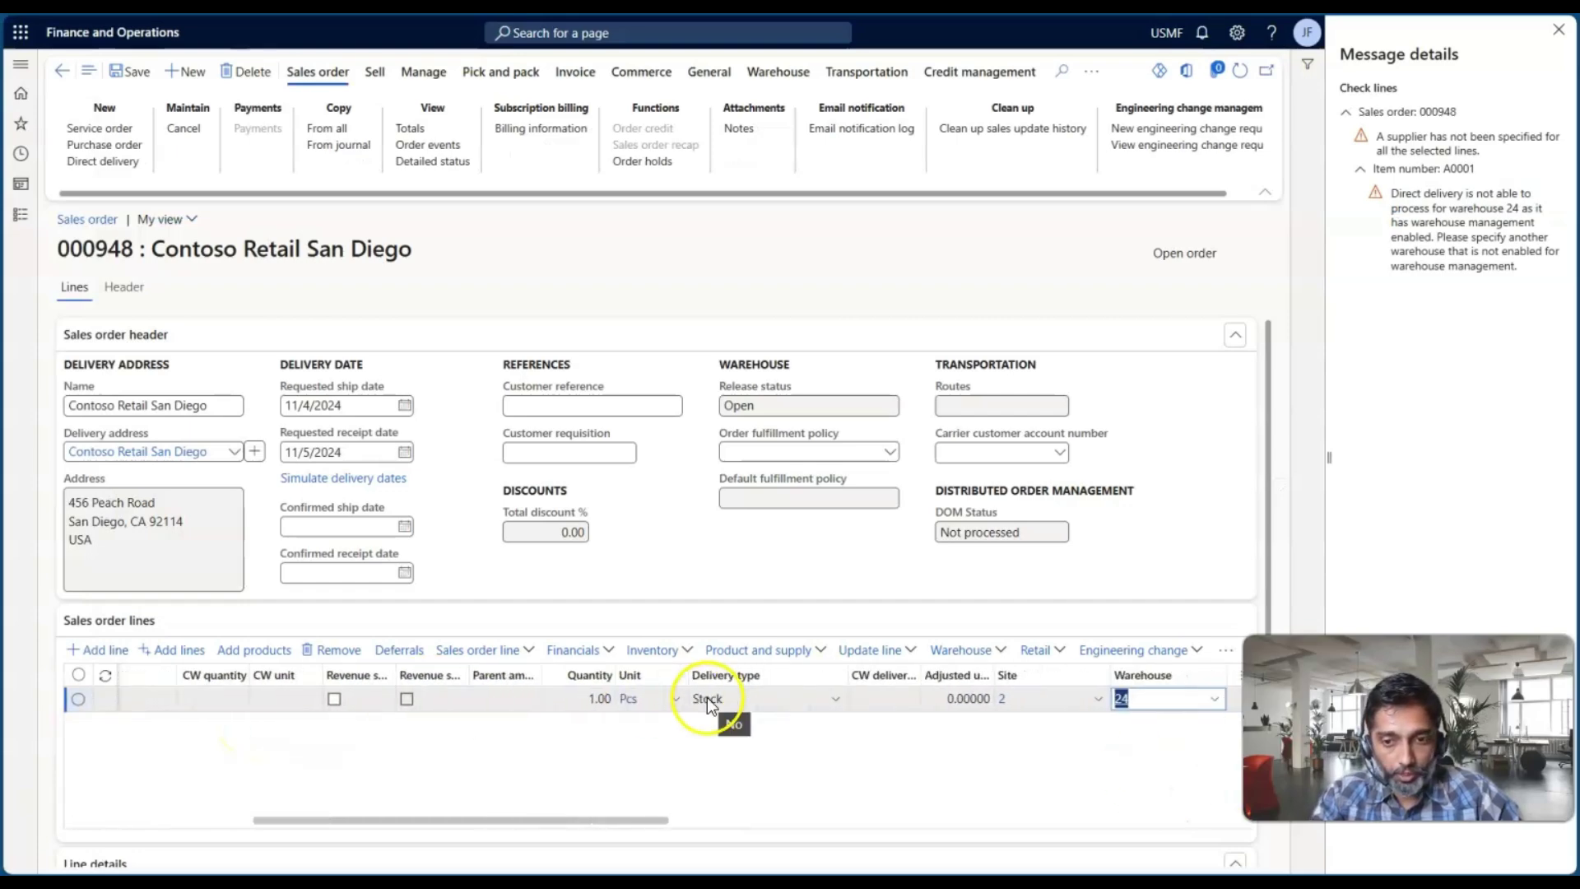
left_click(1006, 697)
type("1")
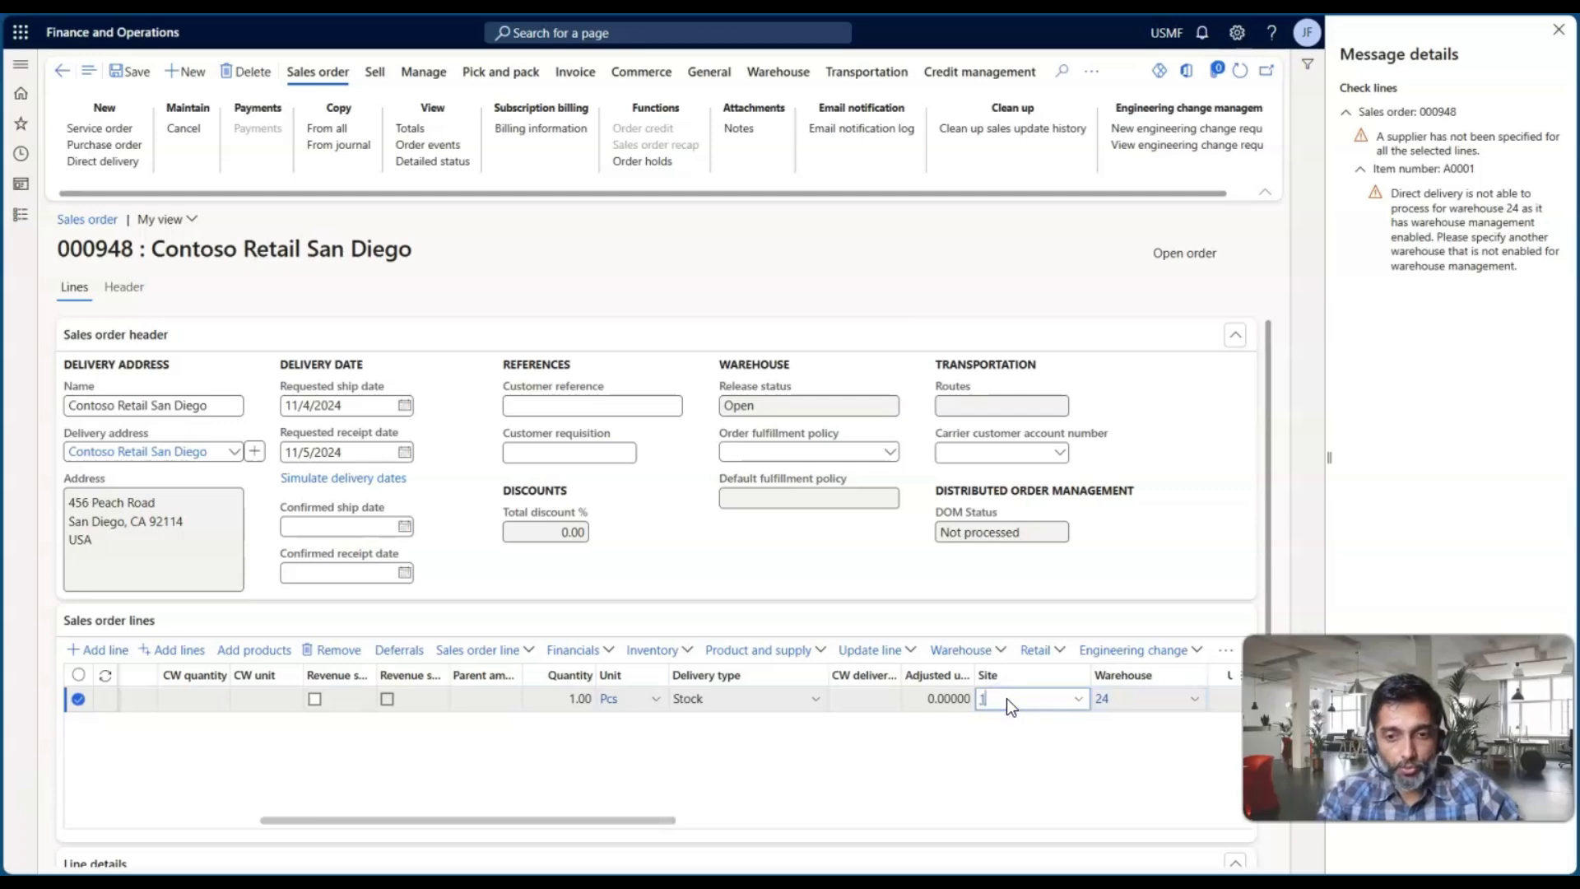
type("2")
key("Tab")
key("Tab")
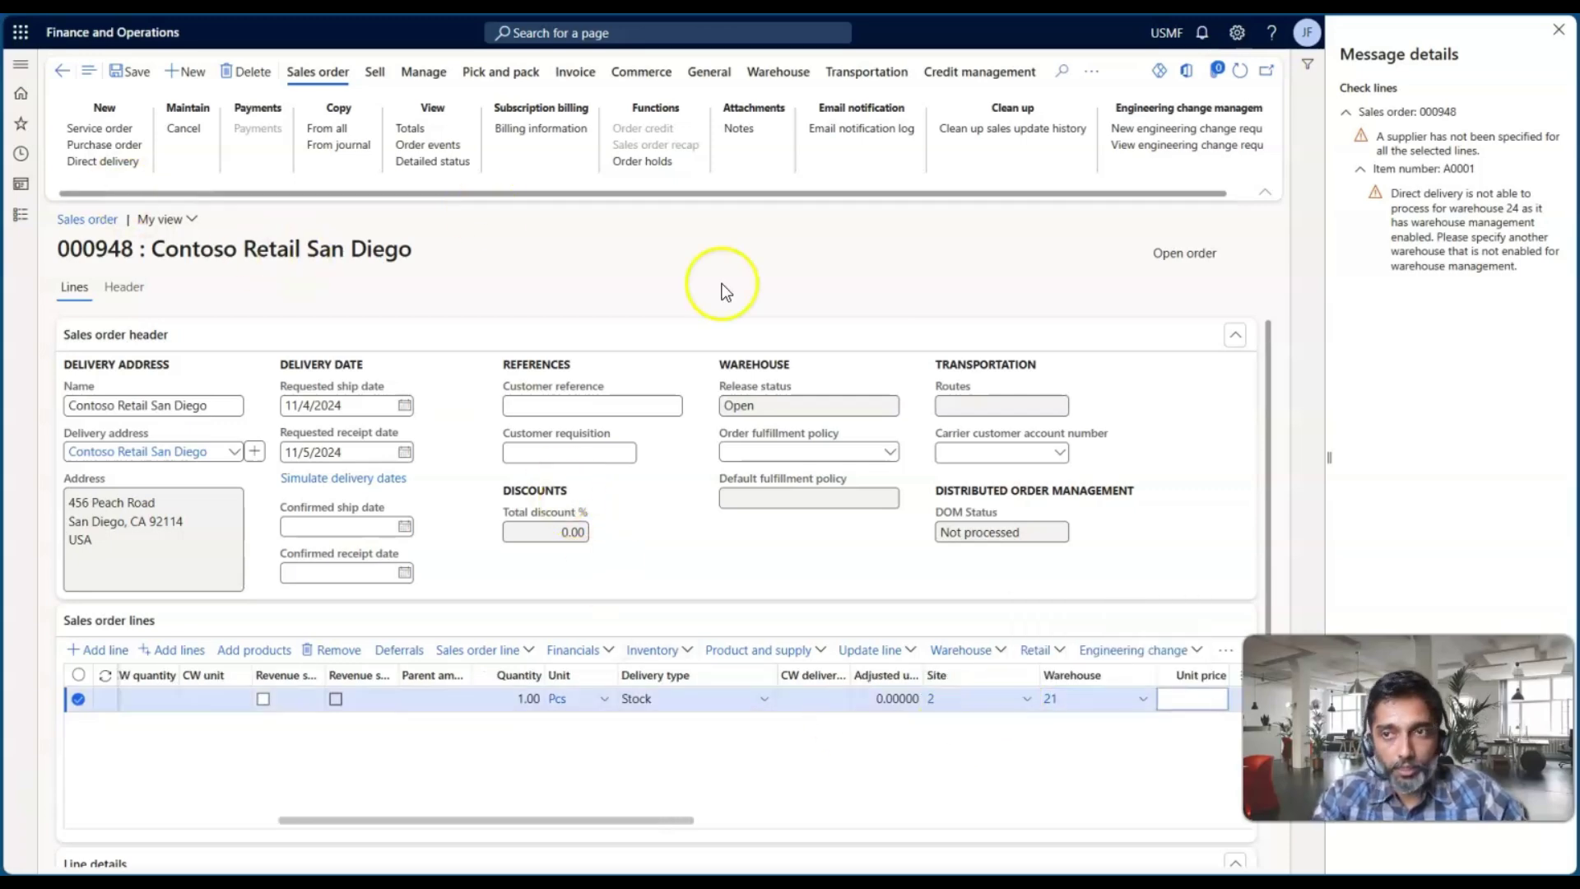
left_click(1557, 30)
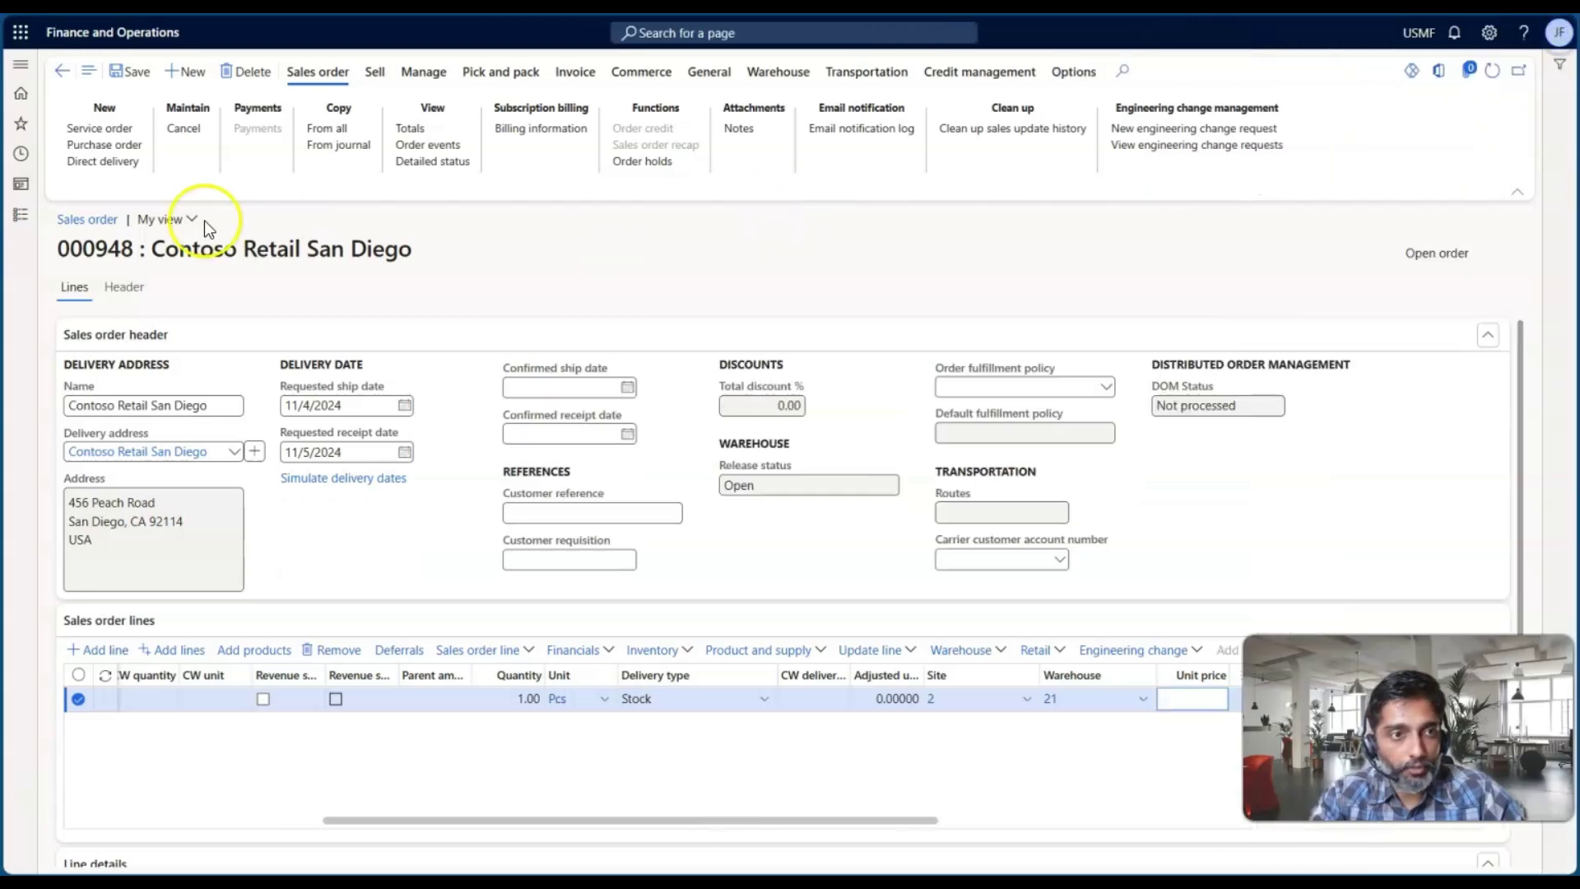
Create a direct delivery including the A0001 line, with Acme Office Supplies as the vendor.
left_click(104, 161)
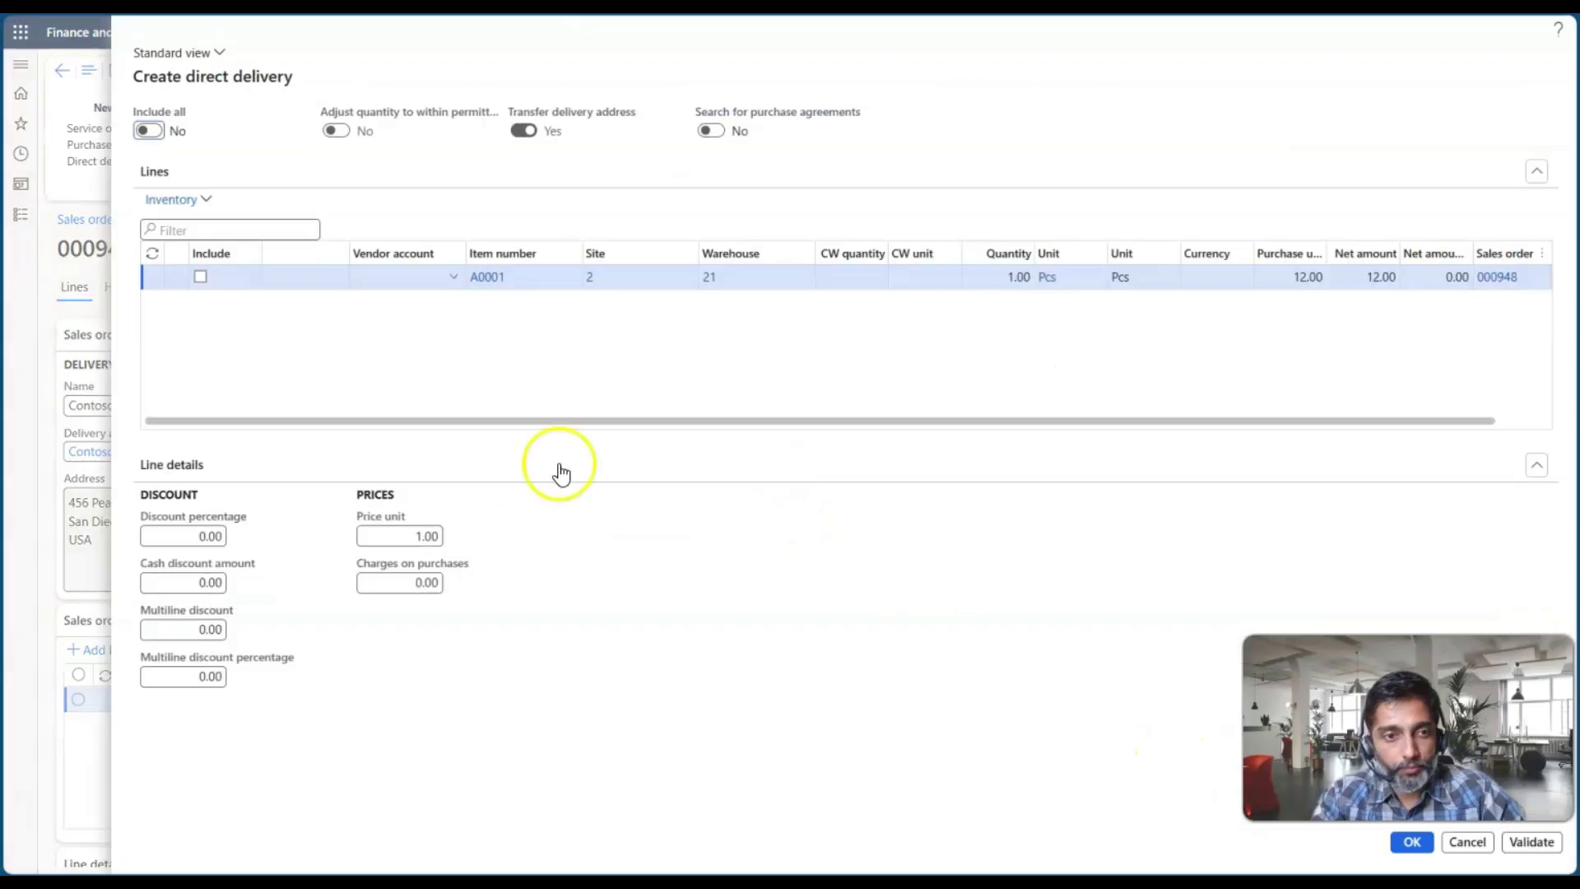
left_click(455, 288)
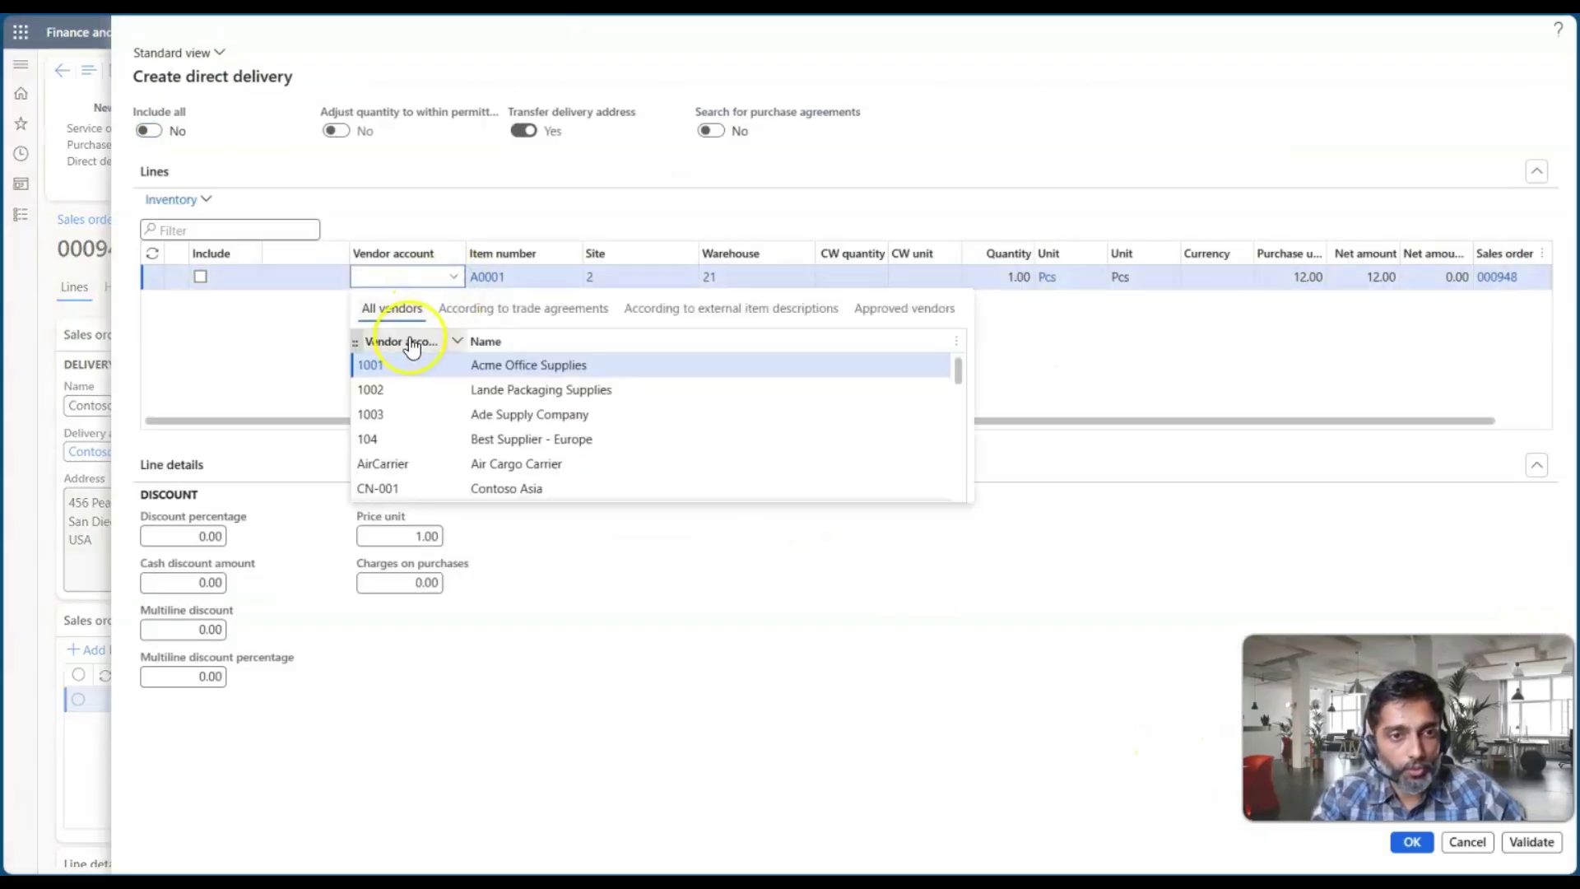
left_click(405, 364)
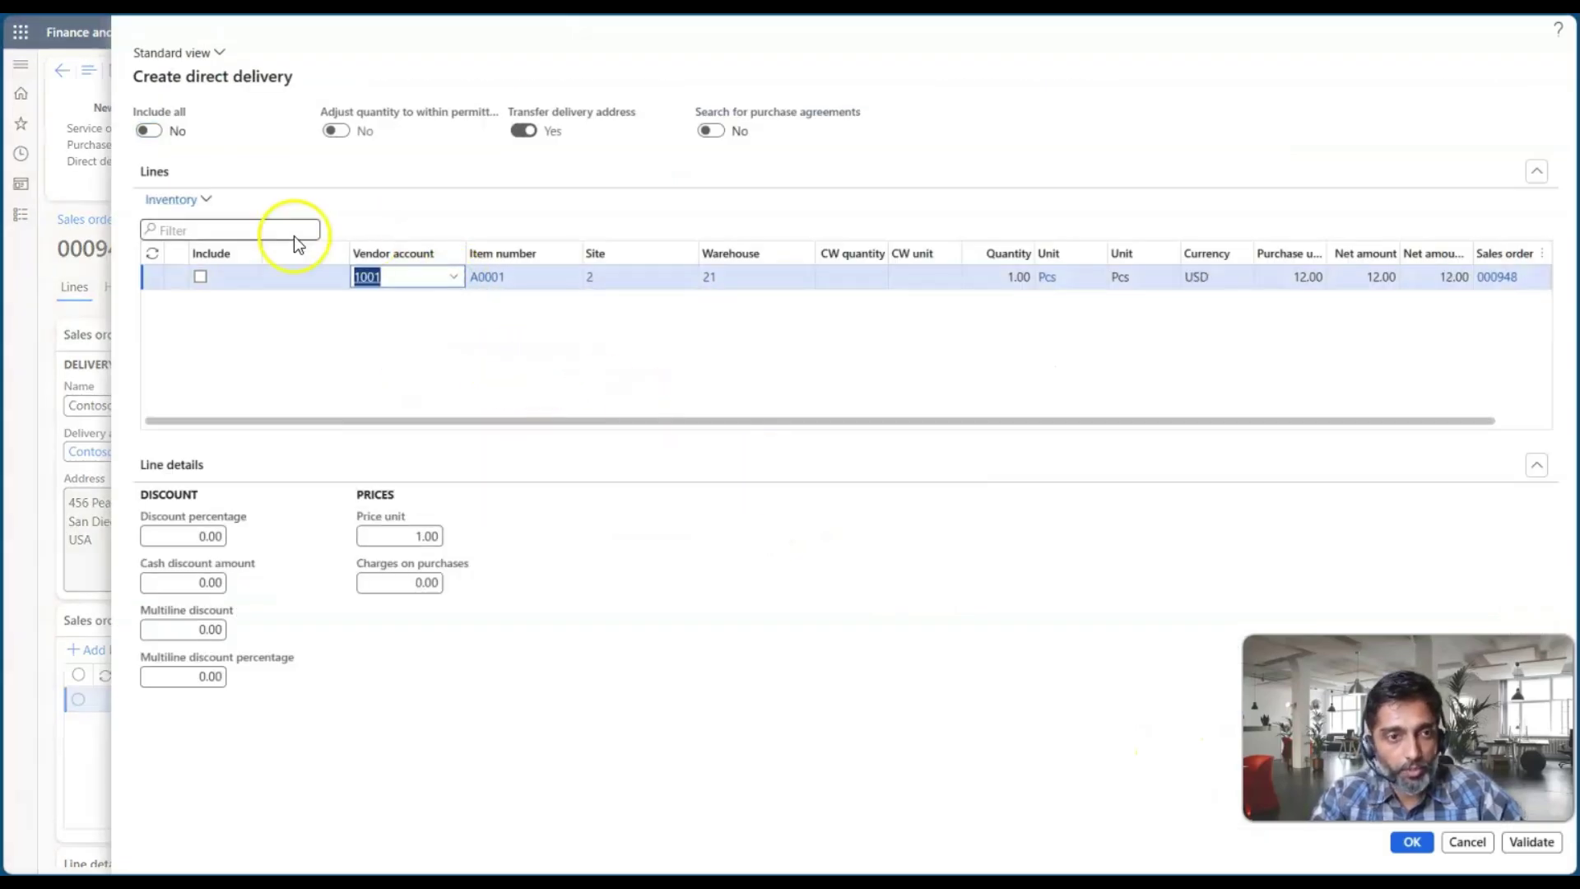
left_click(201, 276)
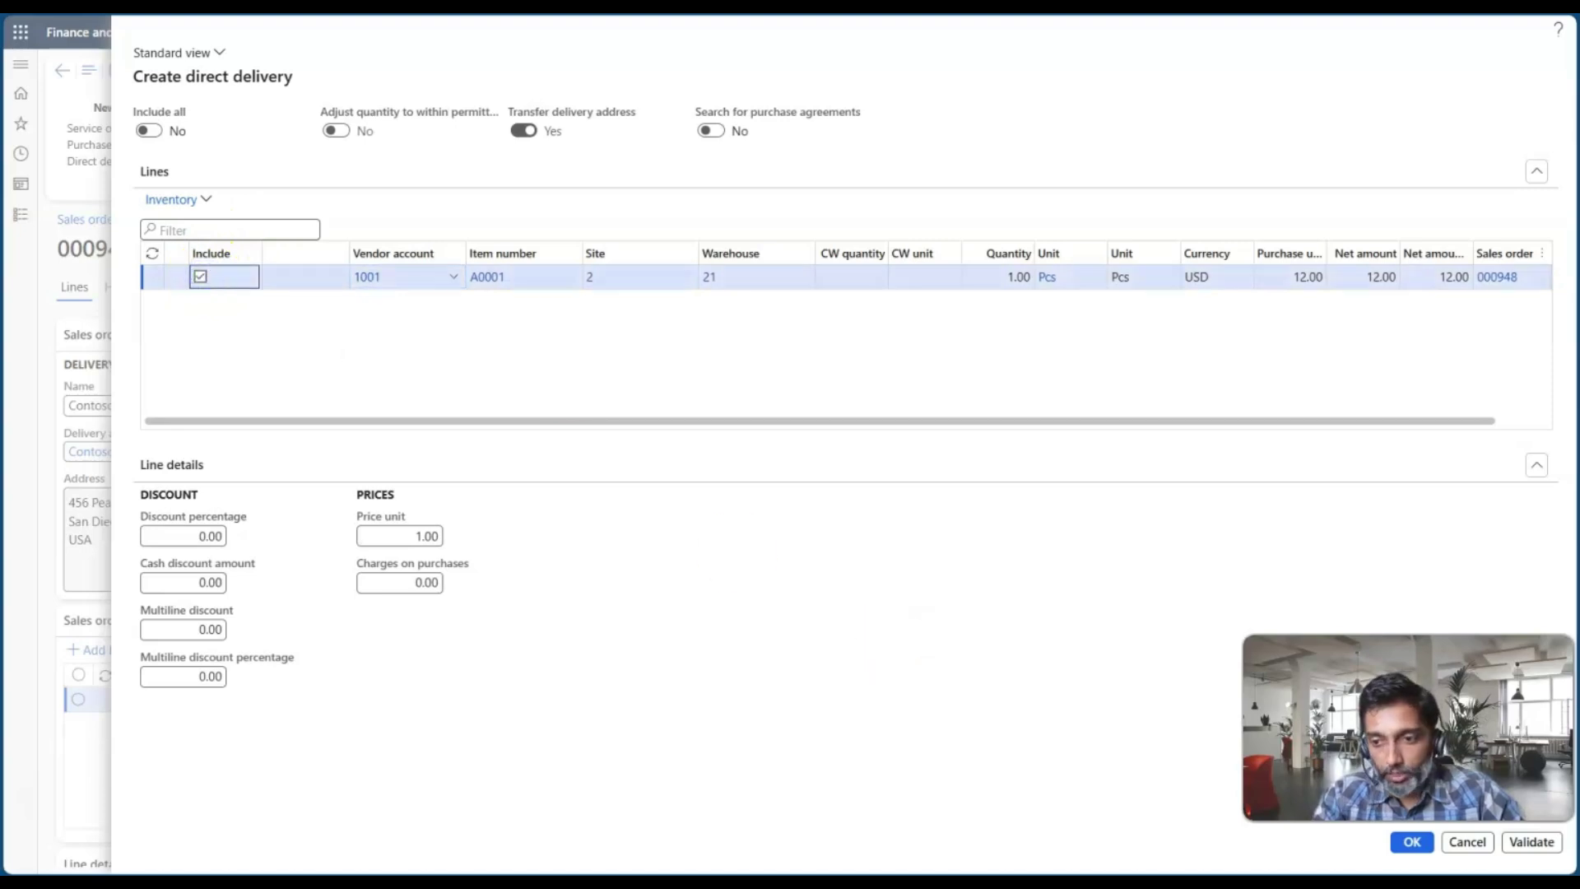
left_click(1409, 841)
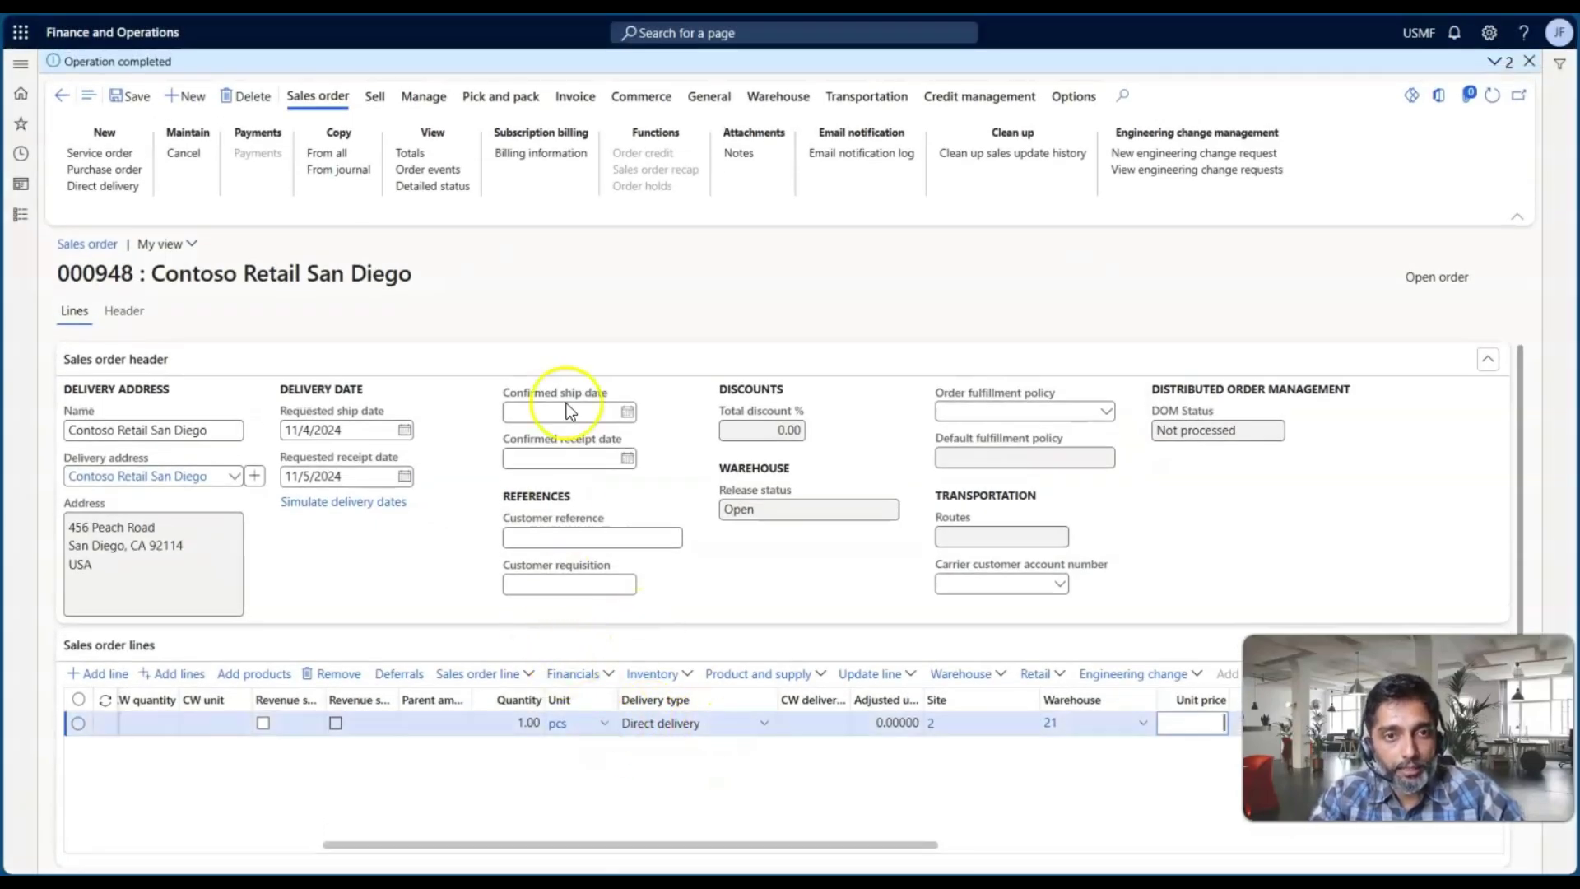
Open the purchase order related to the sales order and view the delivery address of its A0001 line.
left_click(708, 103)
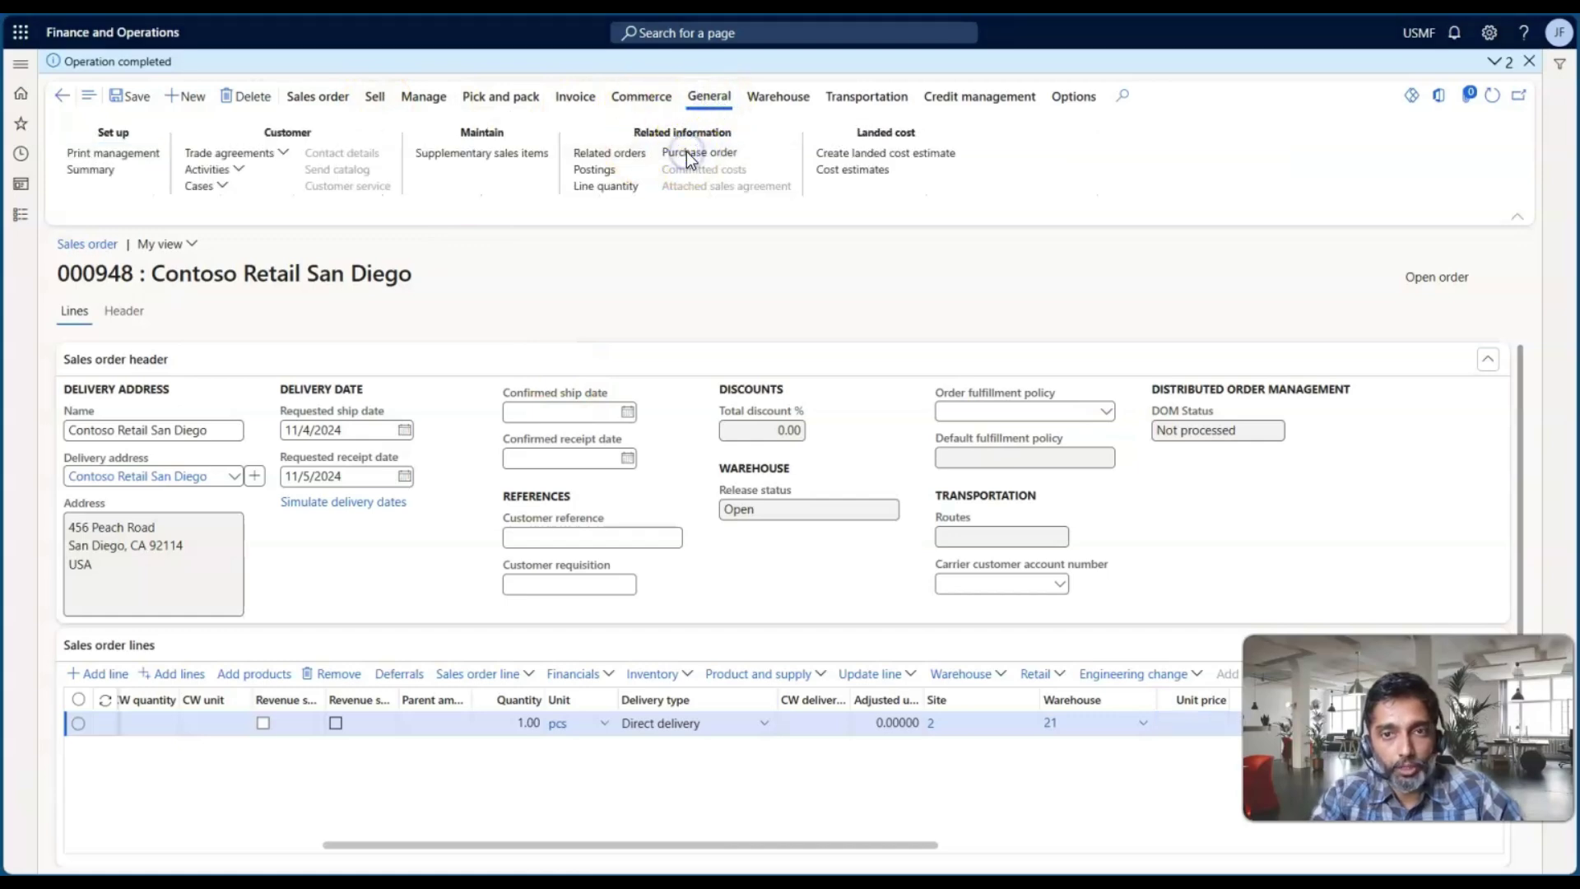
left_click(688, 155)
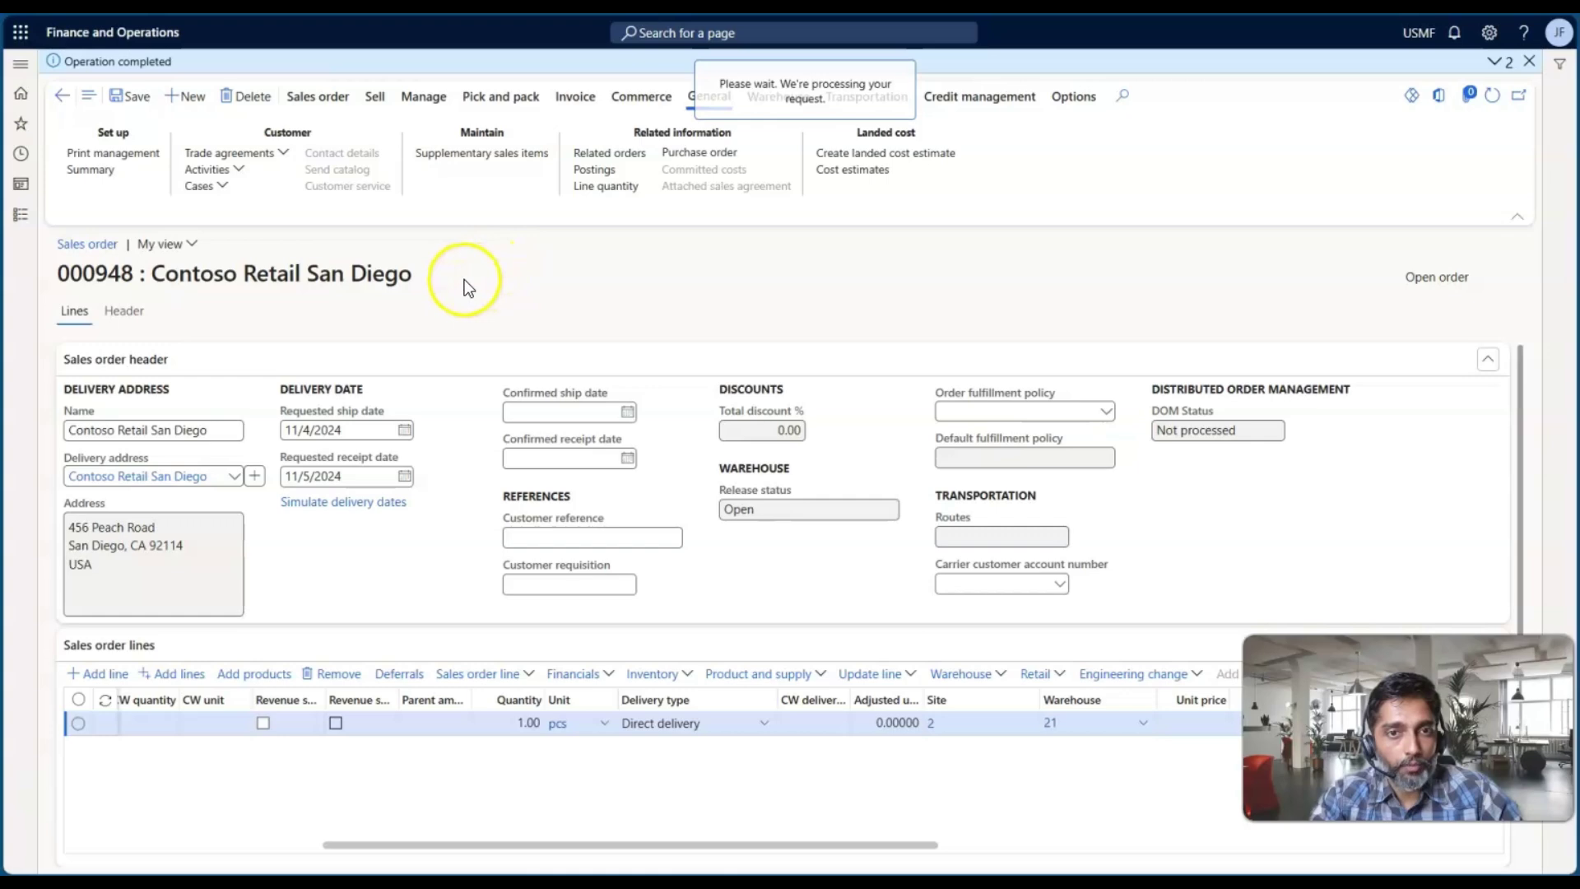
scroll(518, 609, "down", 1)
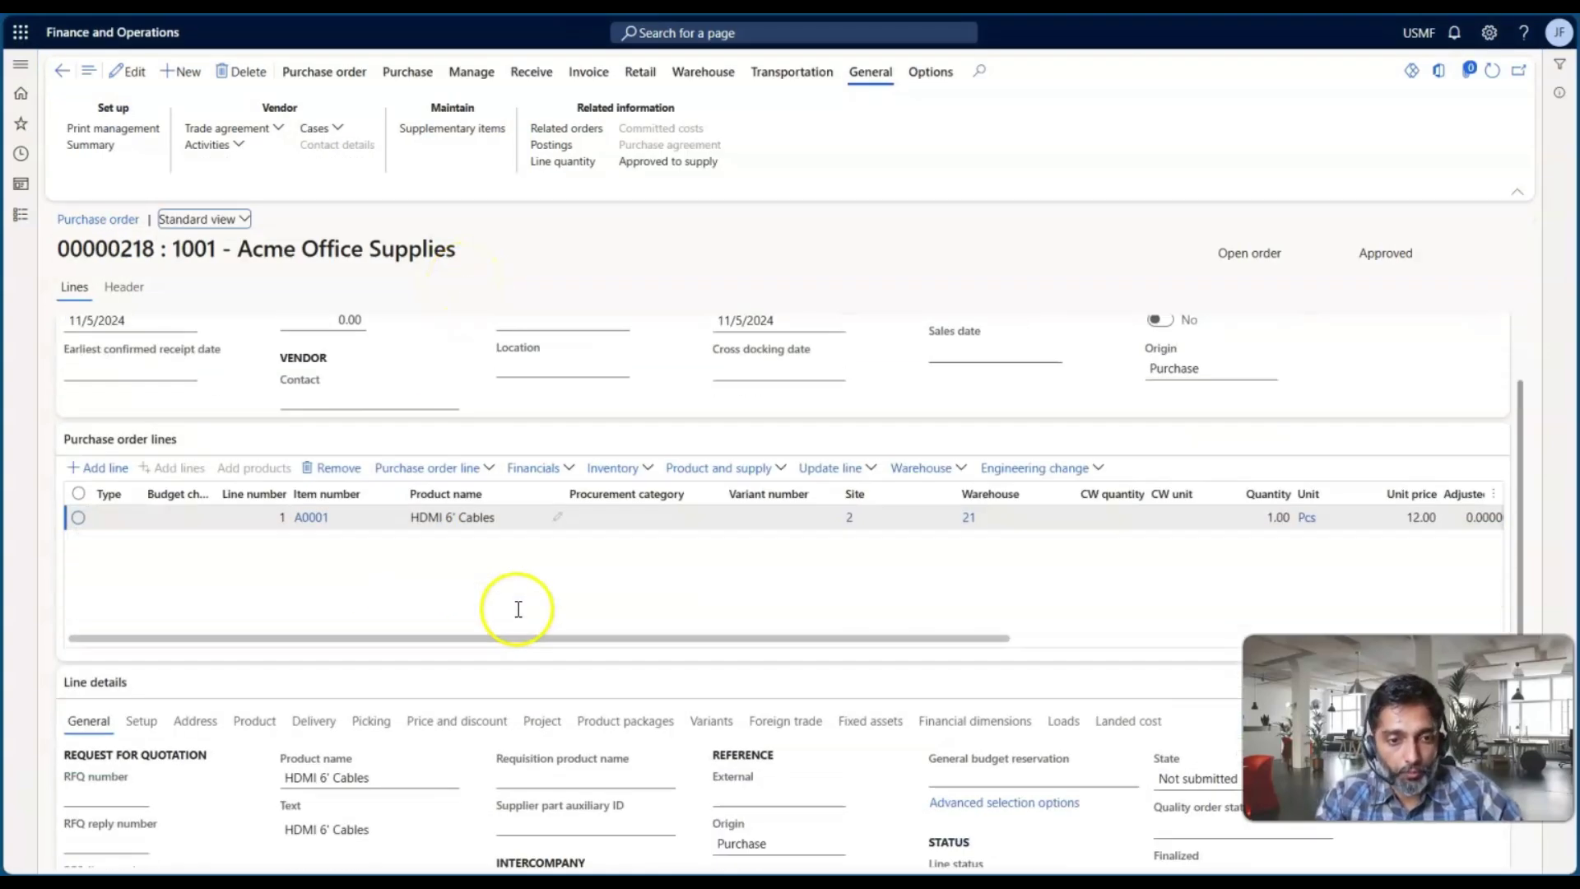
scroll(519, 609, "down", 2)
left_click(190, 586)
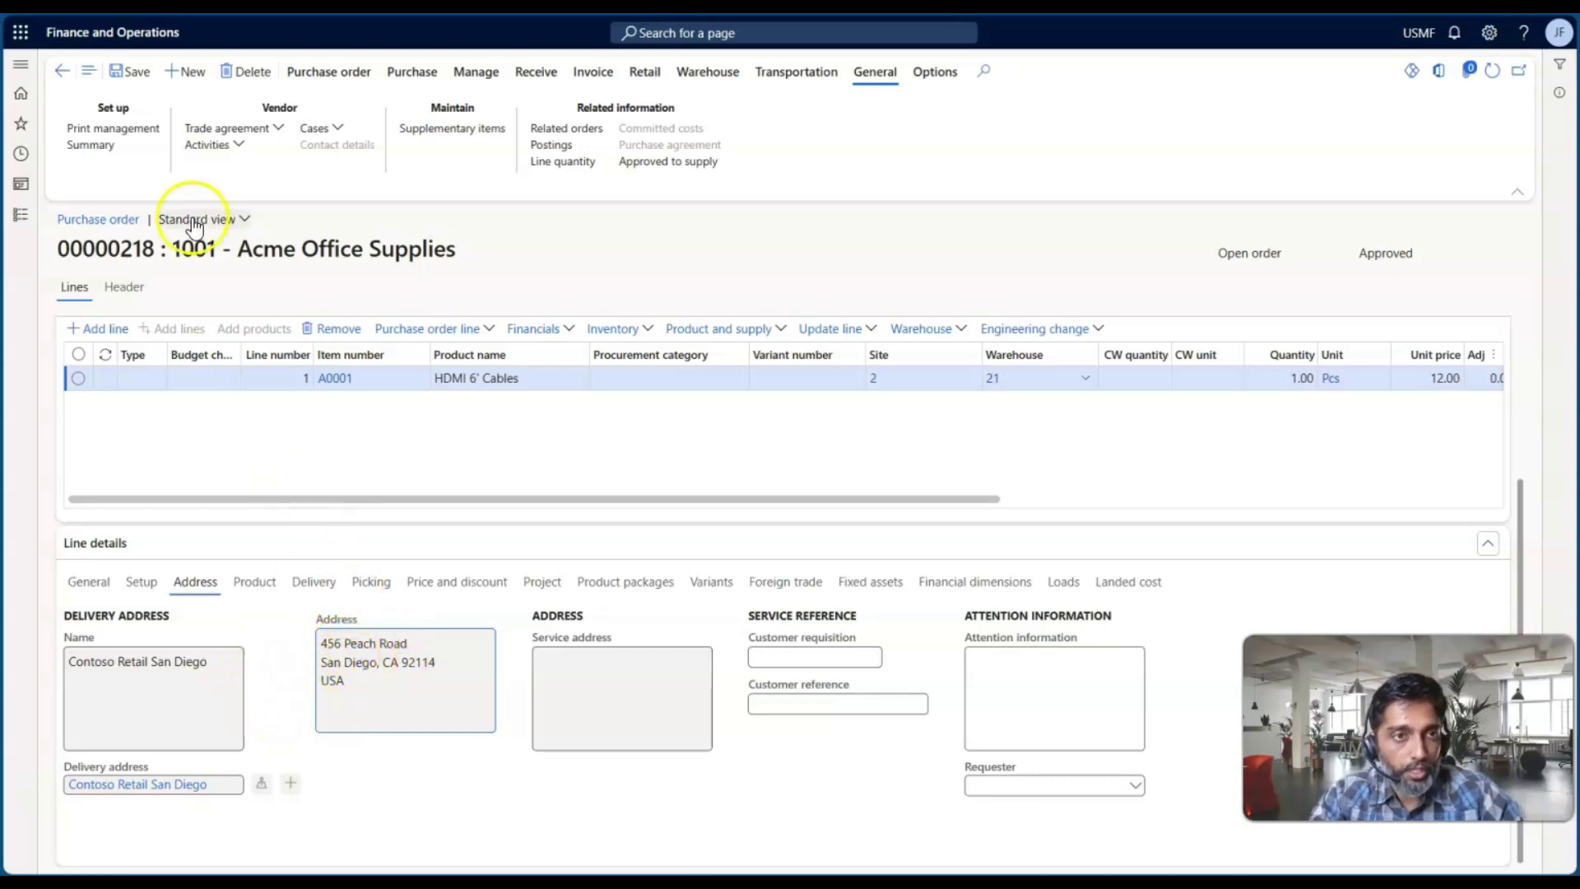
Return to the sales order and view the delivery address in its line details for comparison.
left_click(61, 69)
scroll(437, 518, "down", 3)
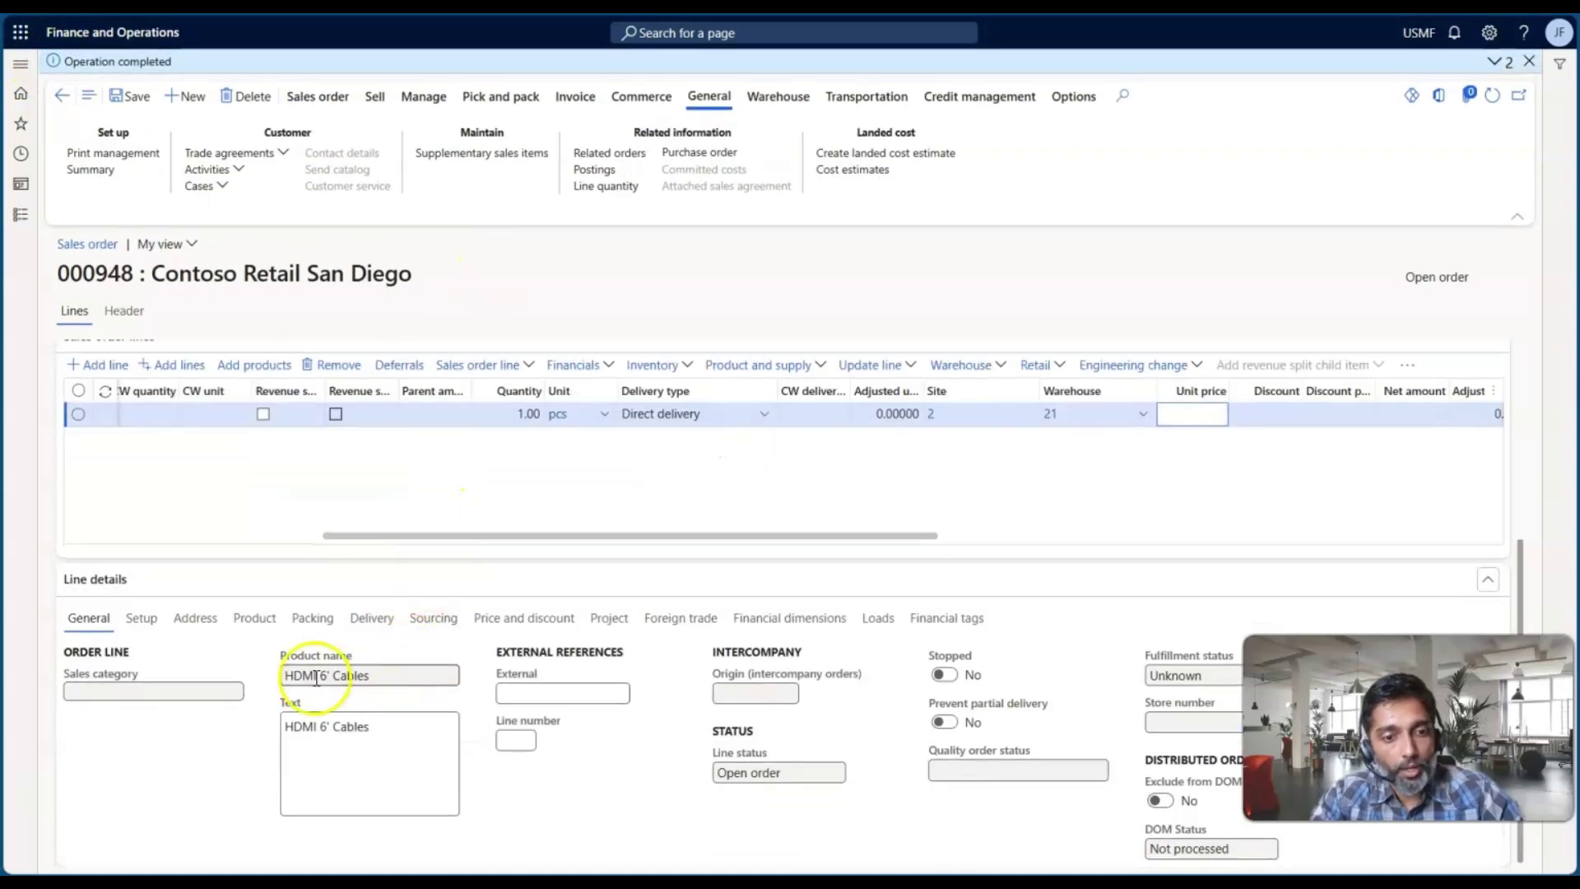
left_click(203, 629)
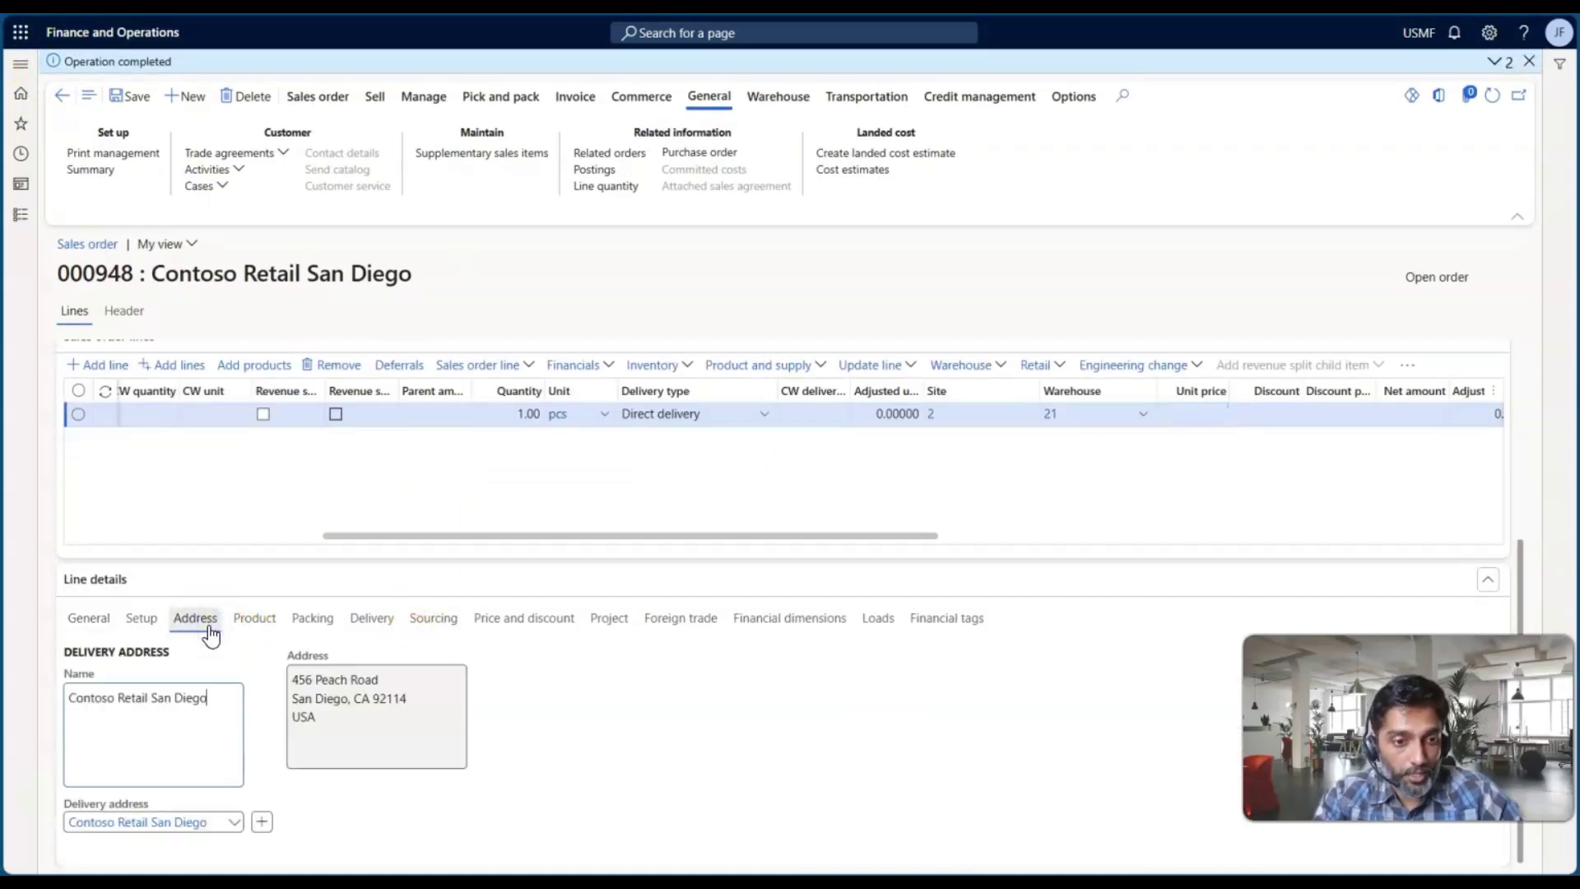
Change the sales order line's delivery address to Contoso Retail San Diego 2, save the order, and dismiss the notification.
left_click(232, 823)
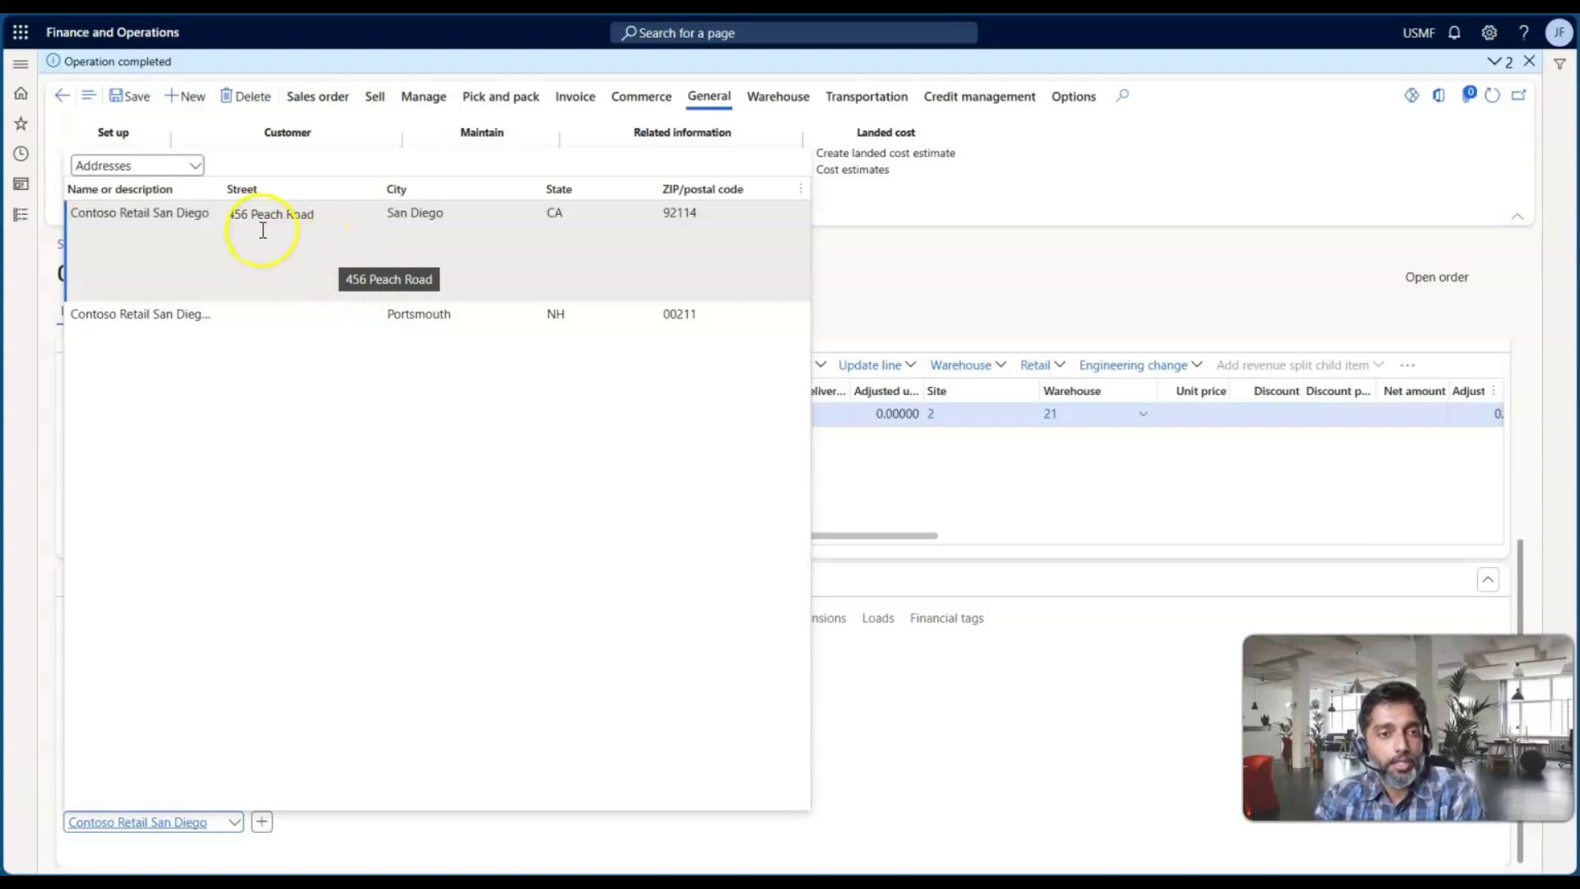
left_click(417, 337)
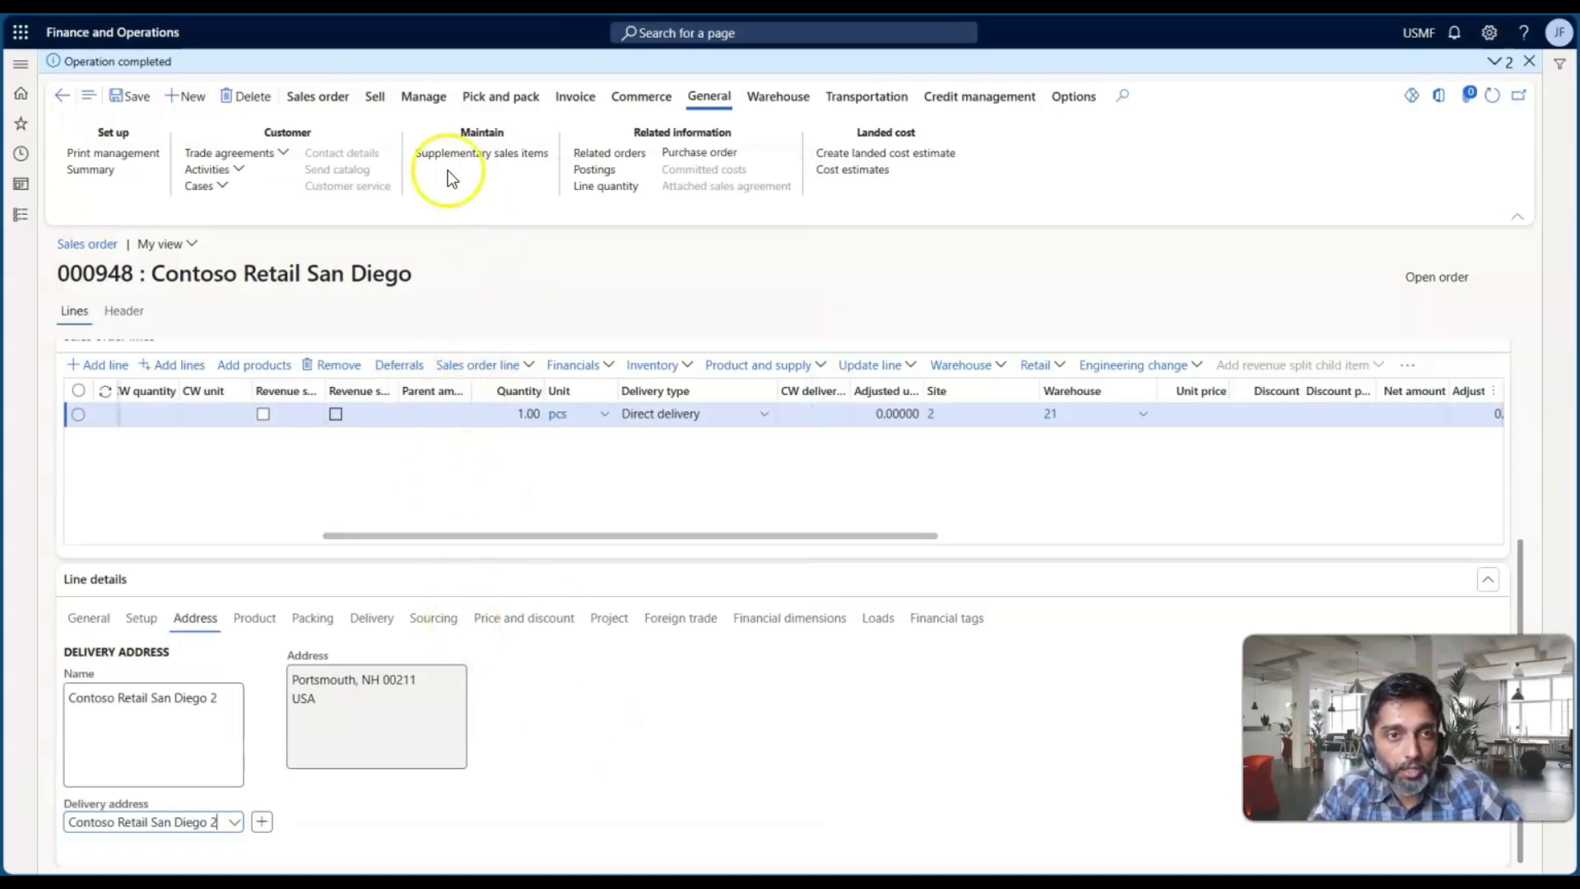
left_click(145, 94)
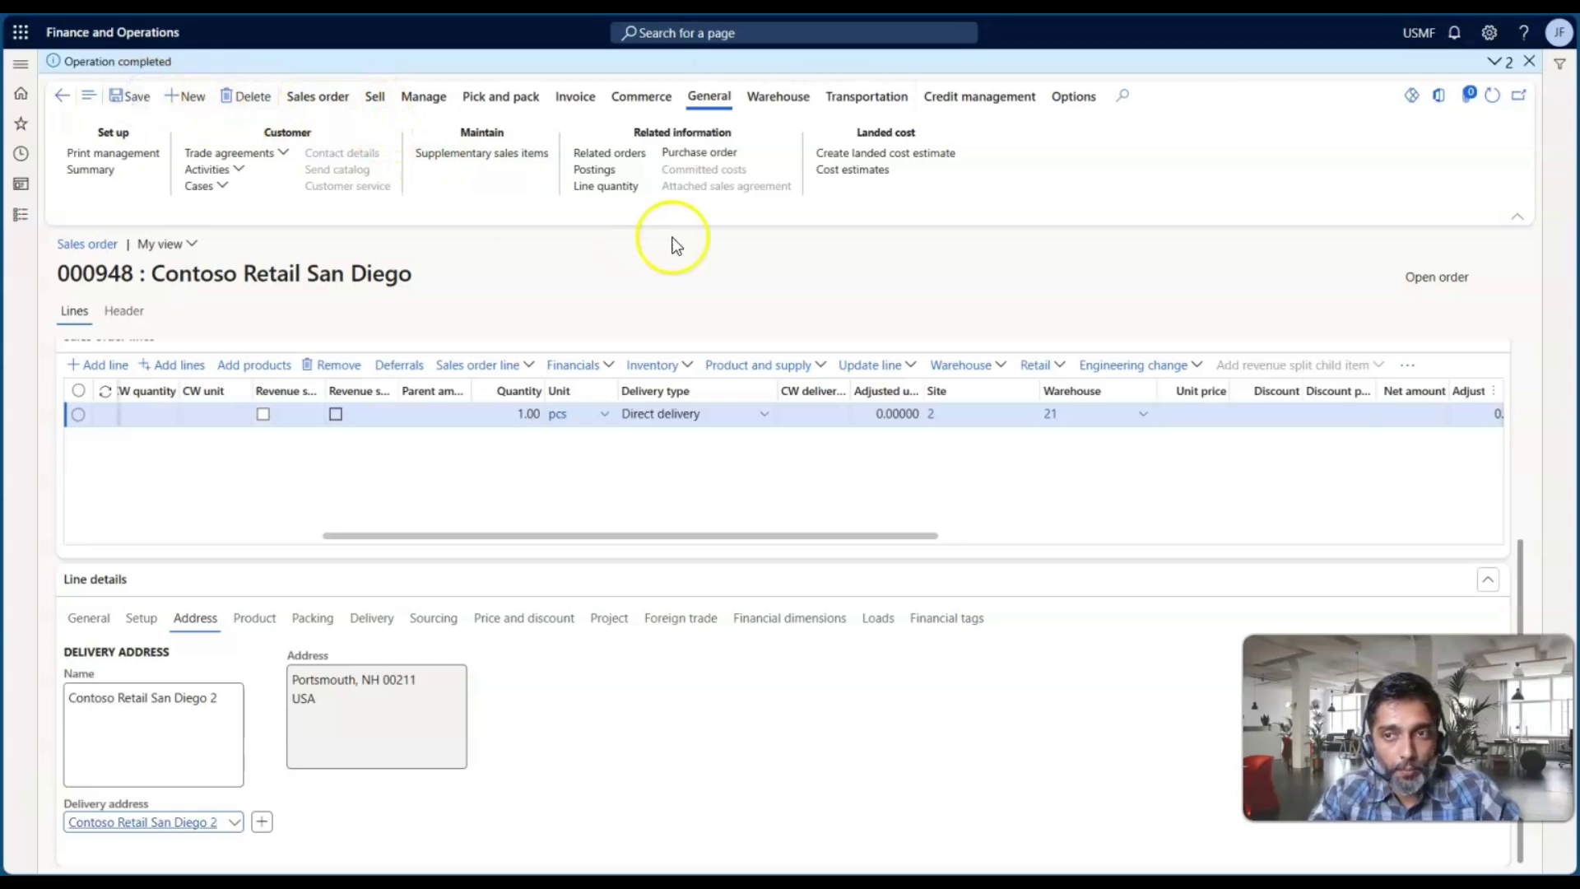
left_click(1521, 61)
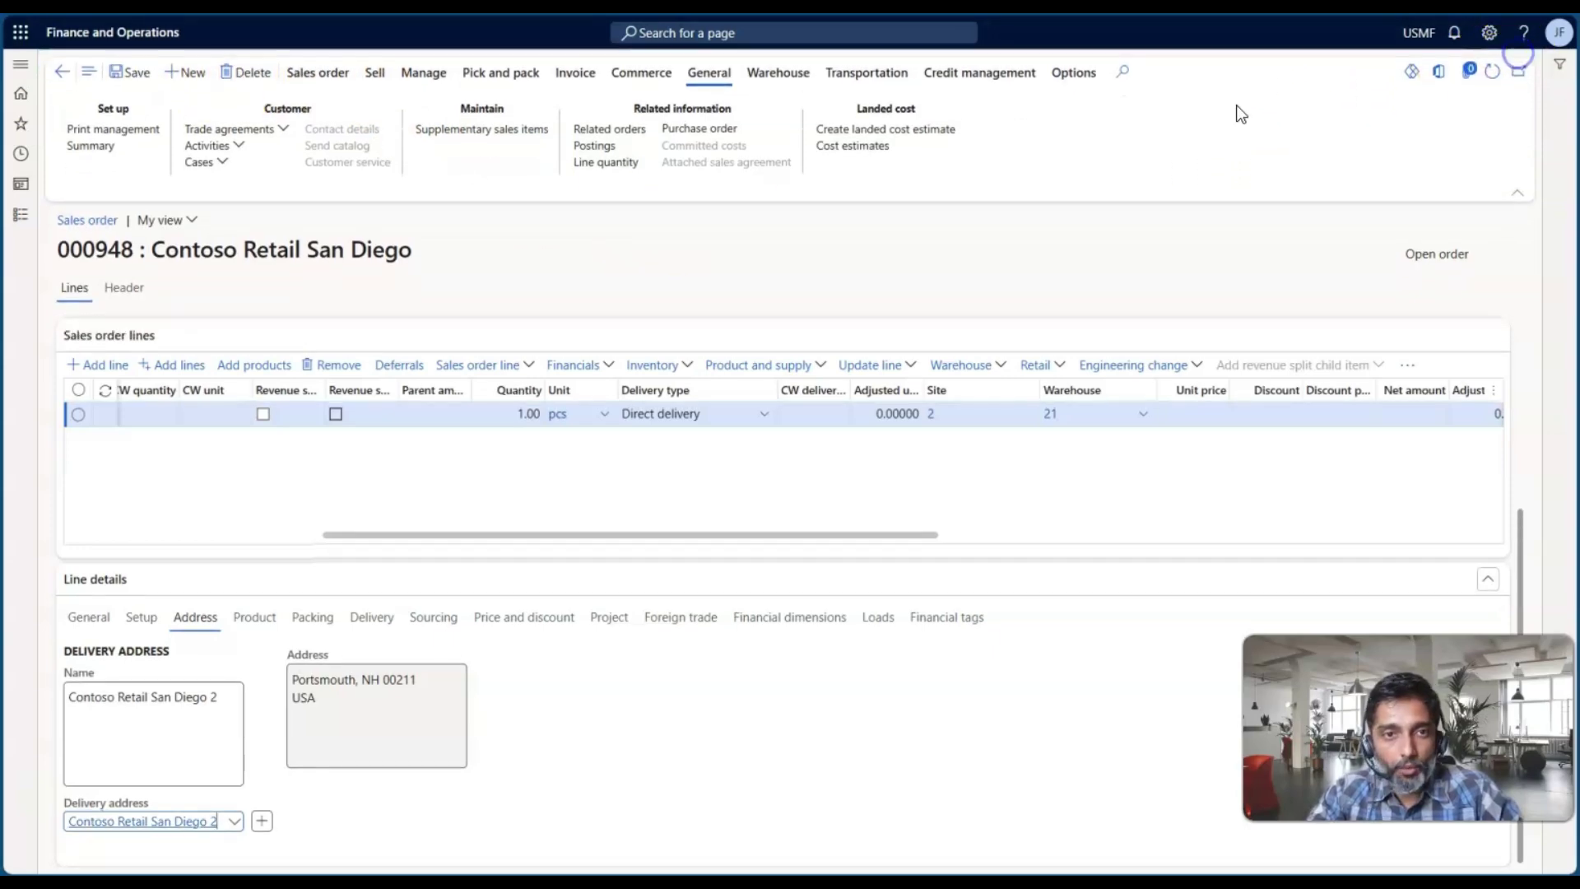
Open the purchase order related to the sales order and check its A0001 line's delivery address.
left_click(681, 130)
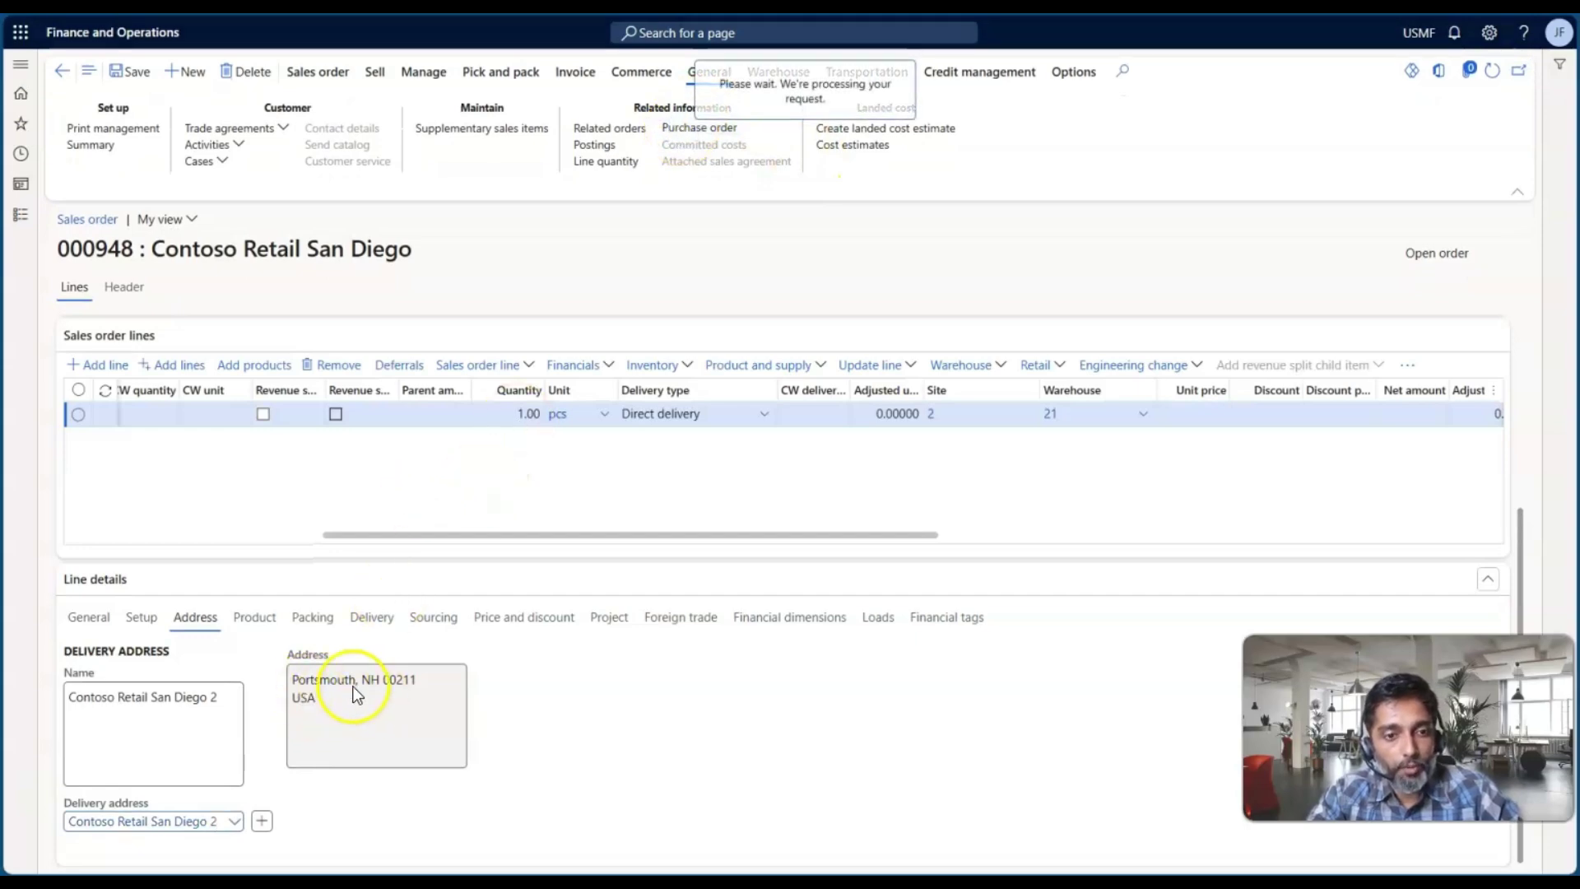
scroll(372, 685, "down", 3)
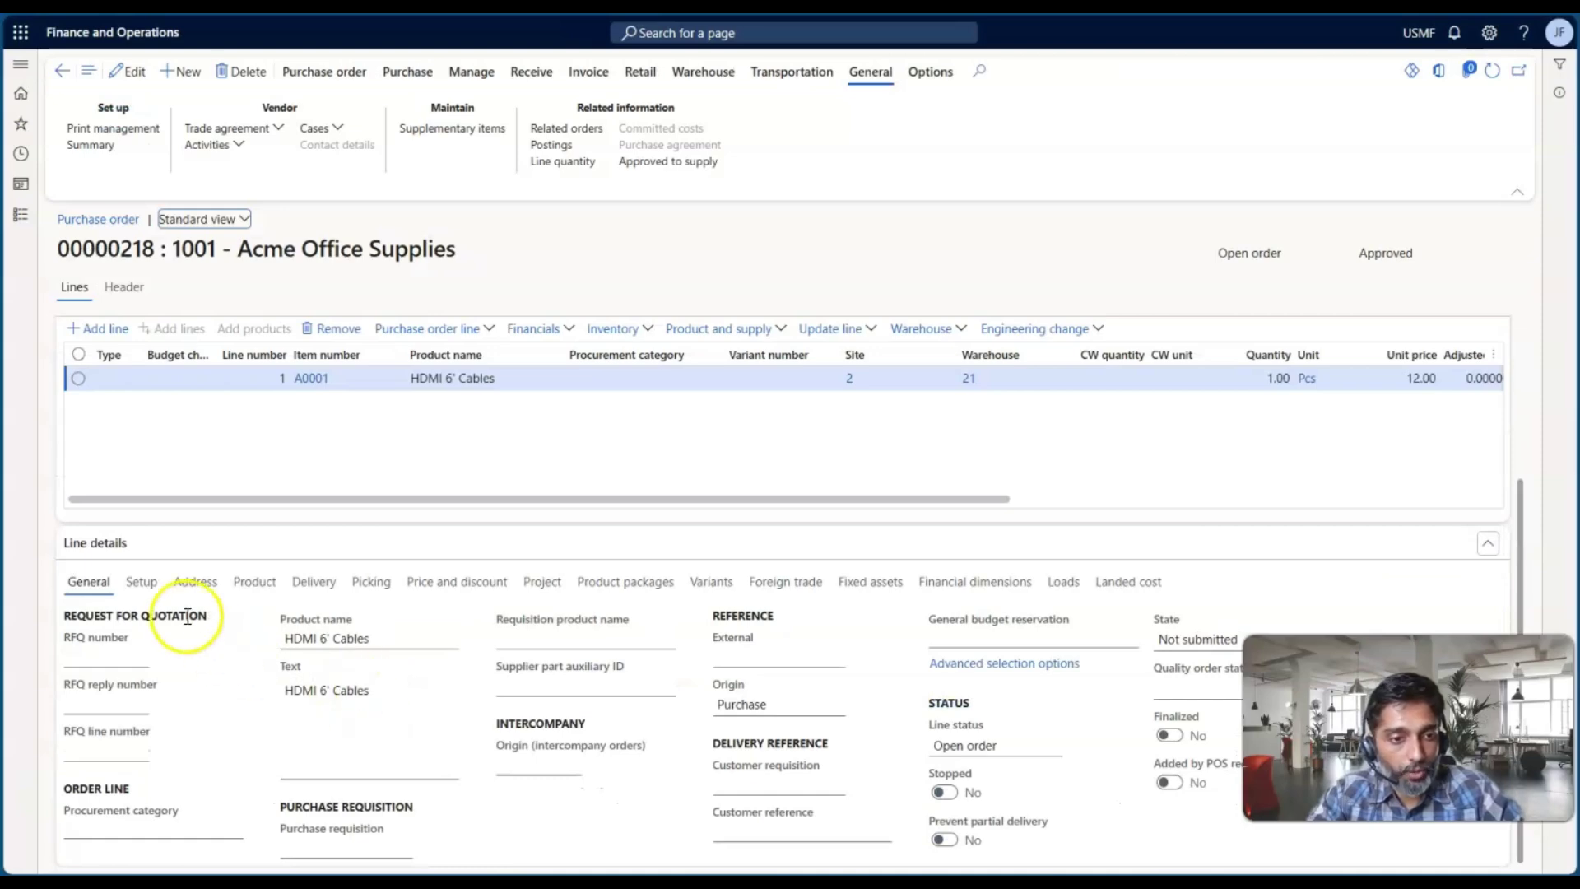
left_click(194, 584)
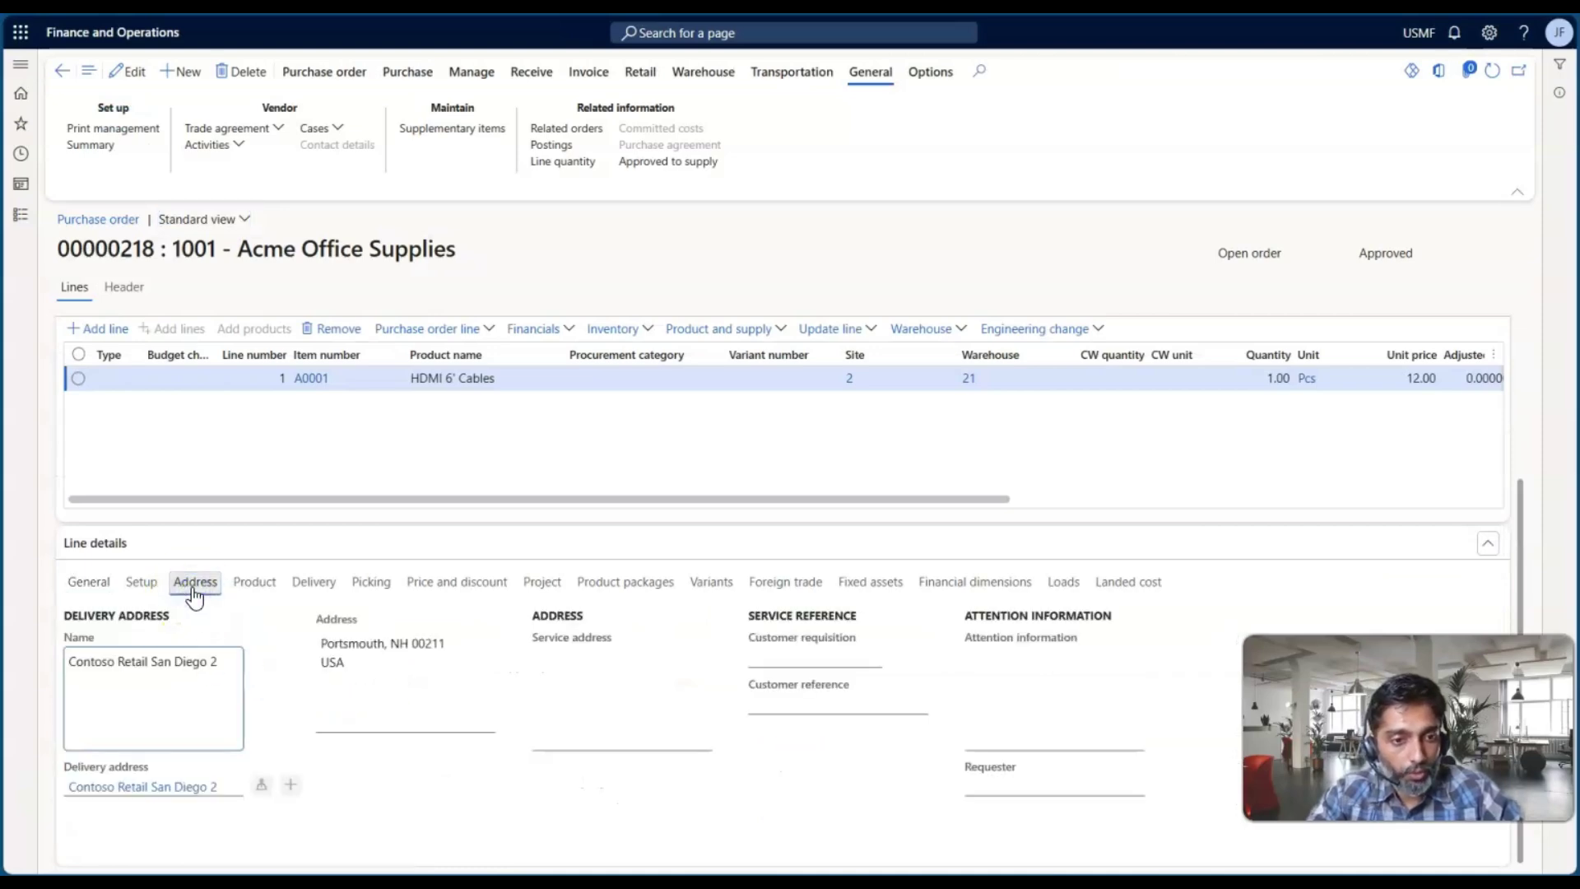
left_click(326, 645)
left_click_drag(327, 645, 420, 705)
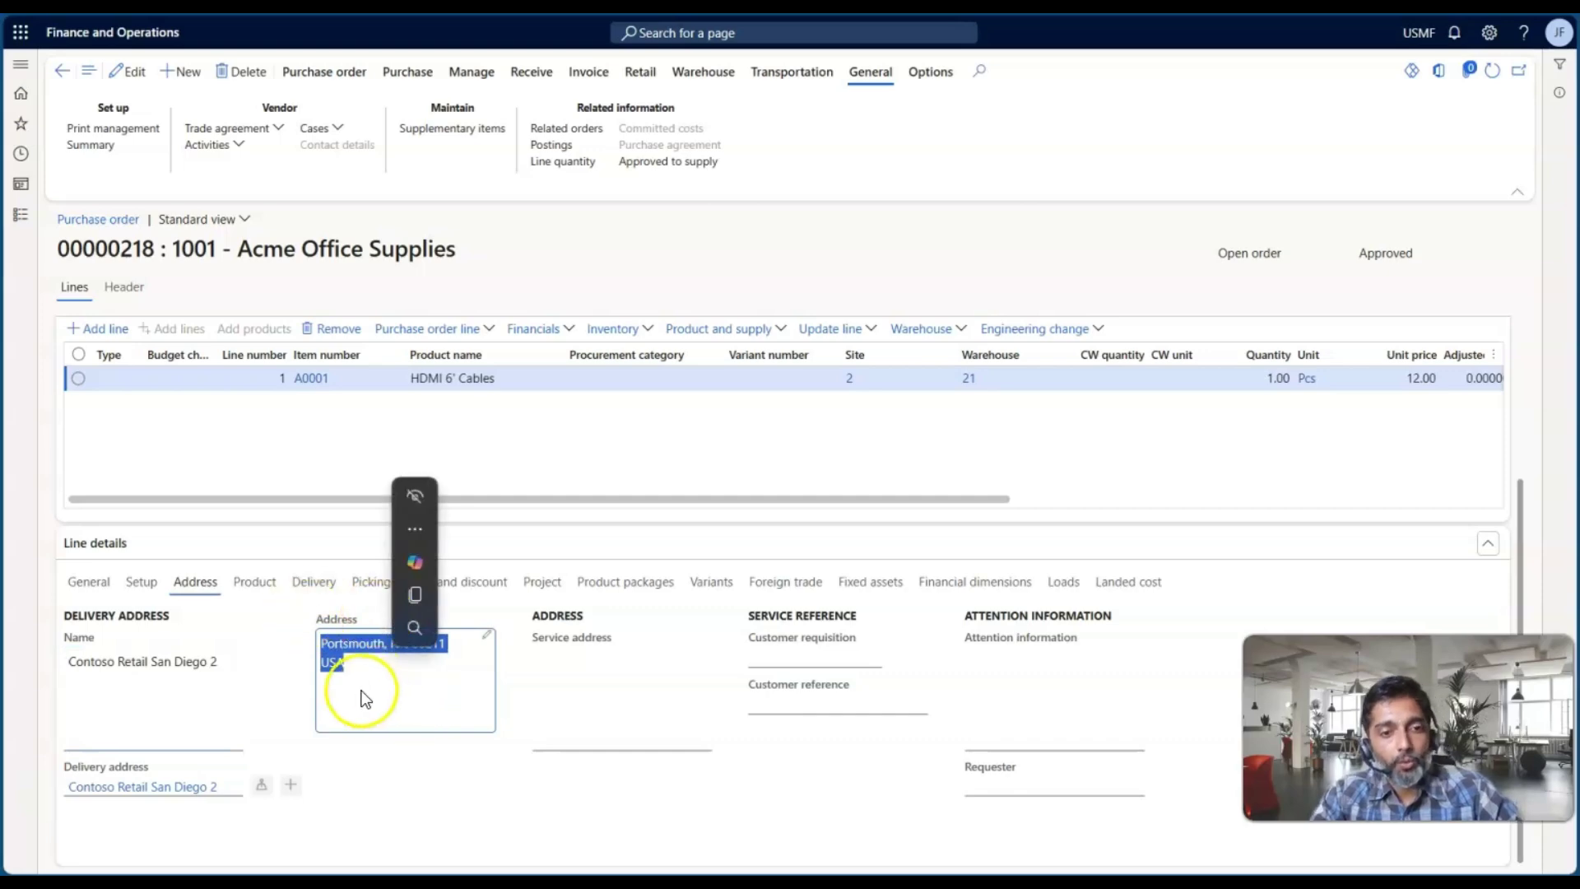
Set the sales order line's quantity to 3, save, and check the line quantity in the related purchase order.
left_click(60, 80)
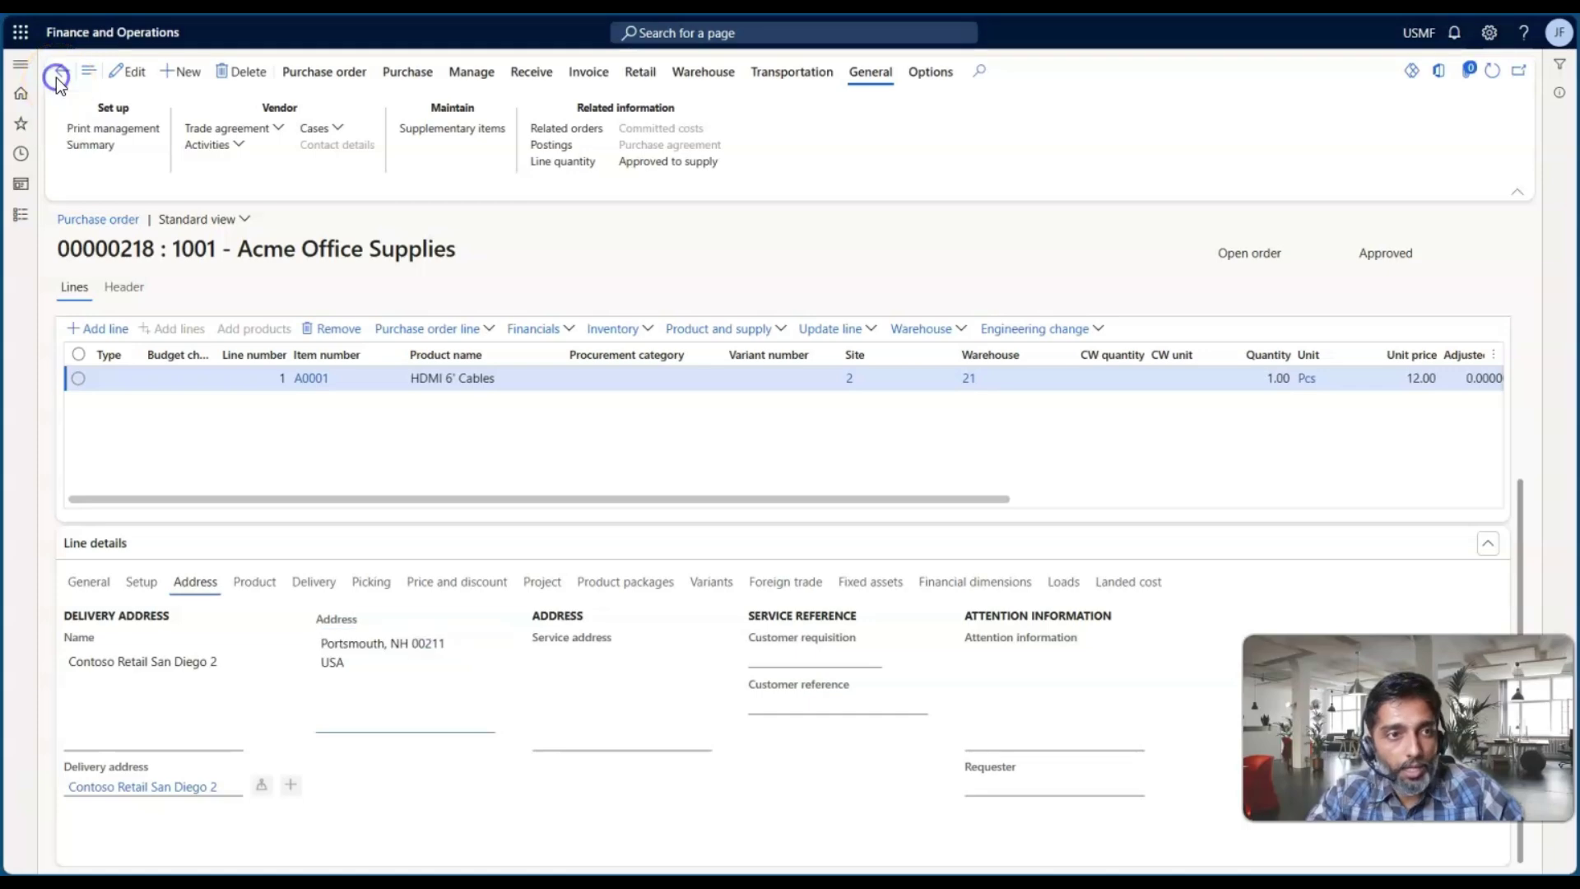
left_click(524, 442)
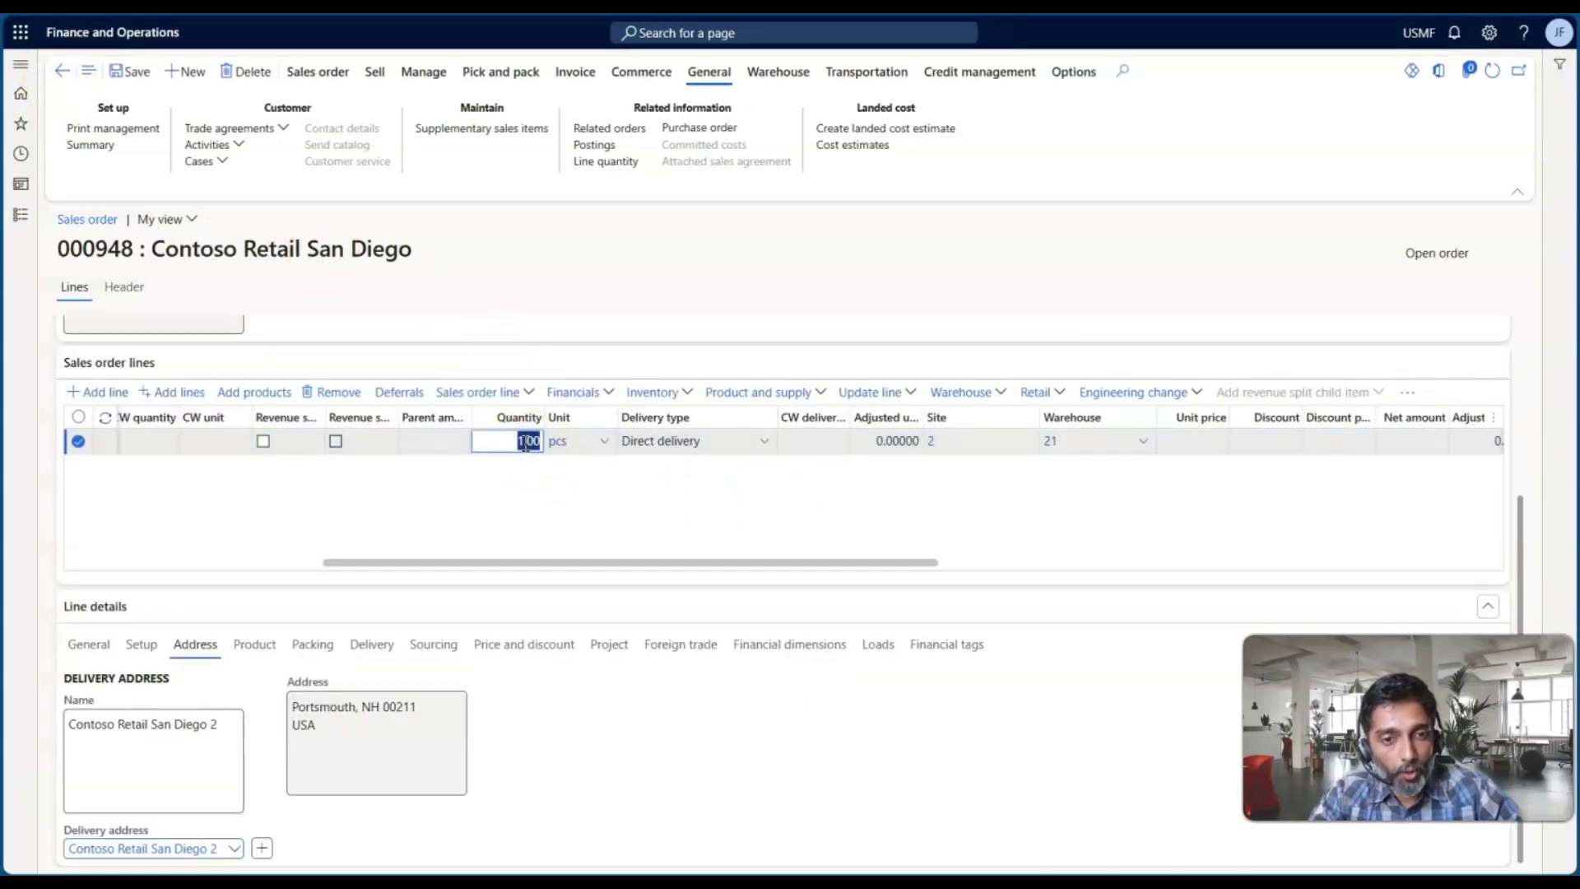
key("Tab")
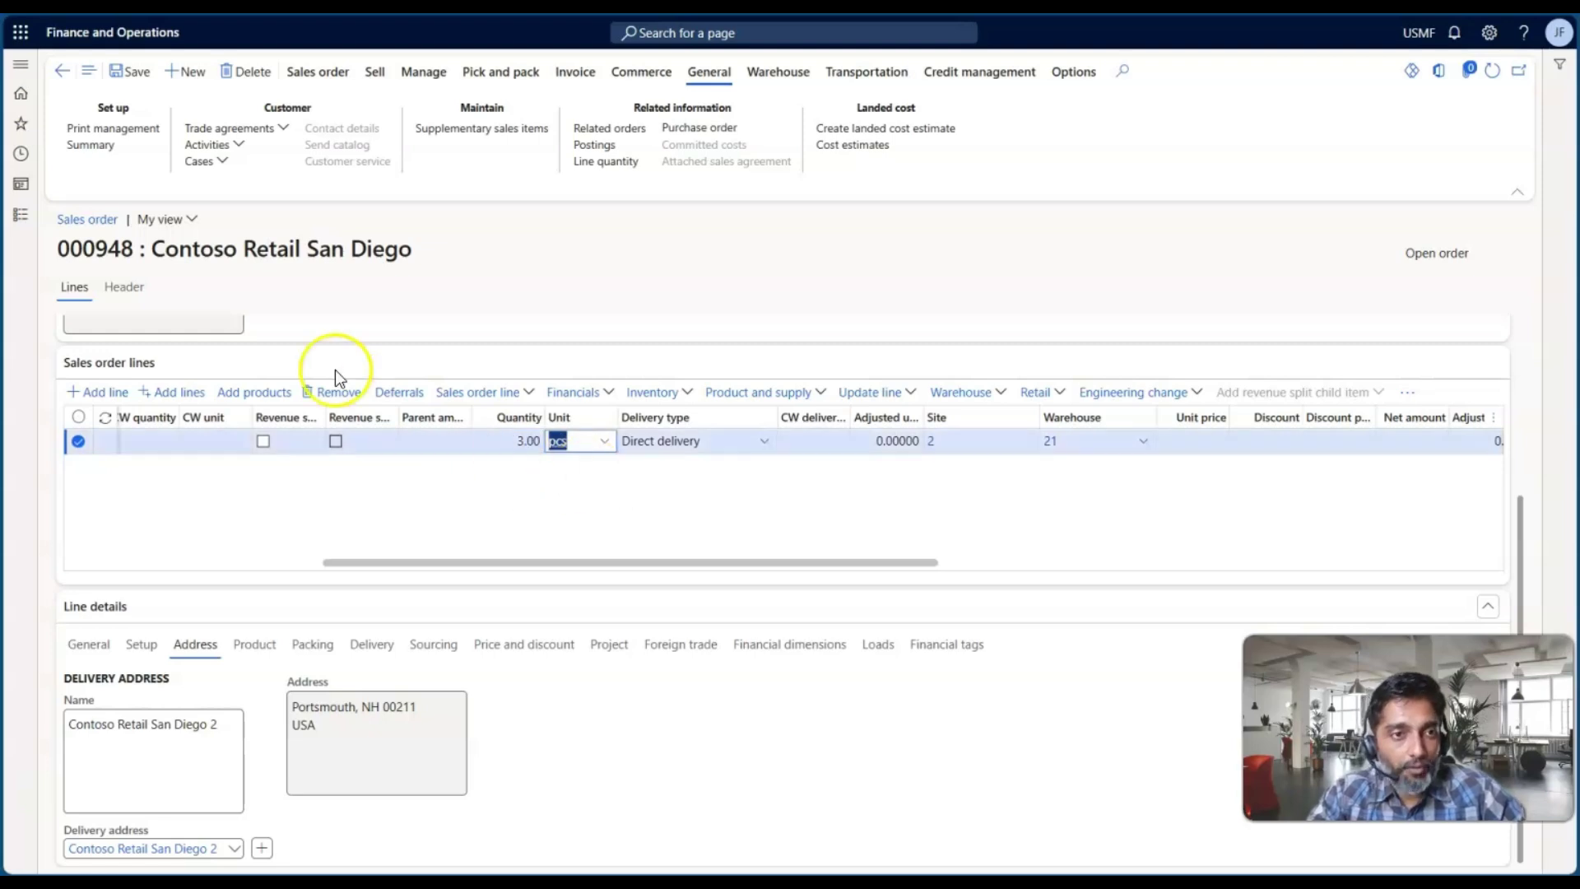
left_click(138, 74)
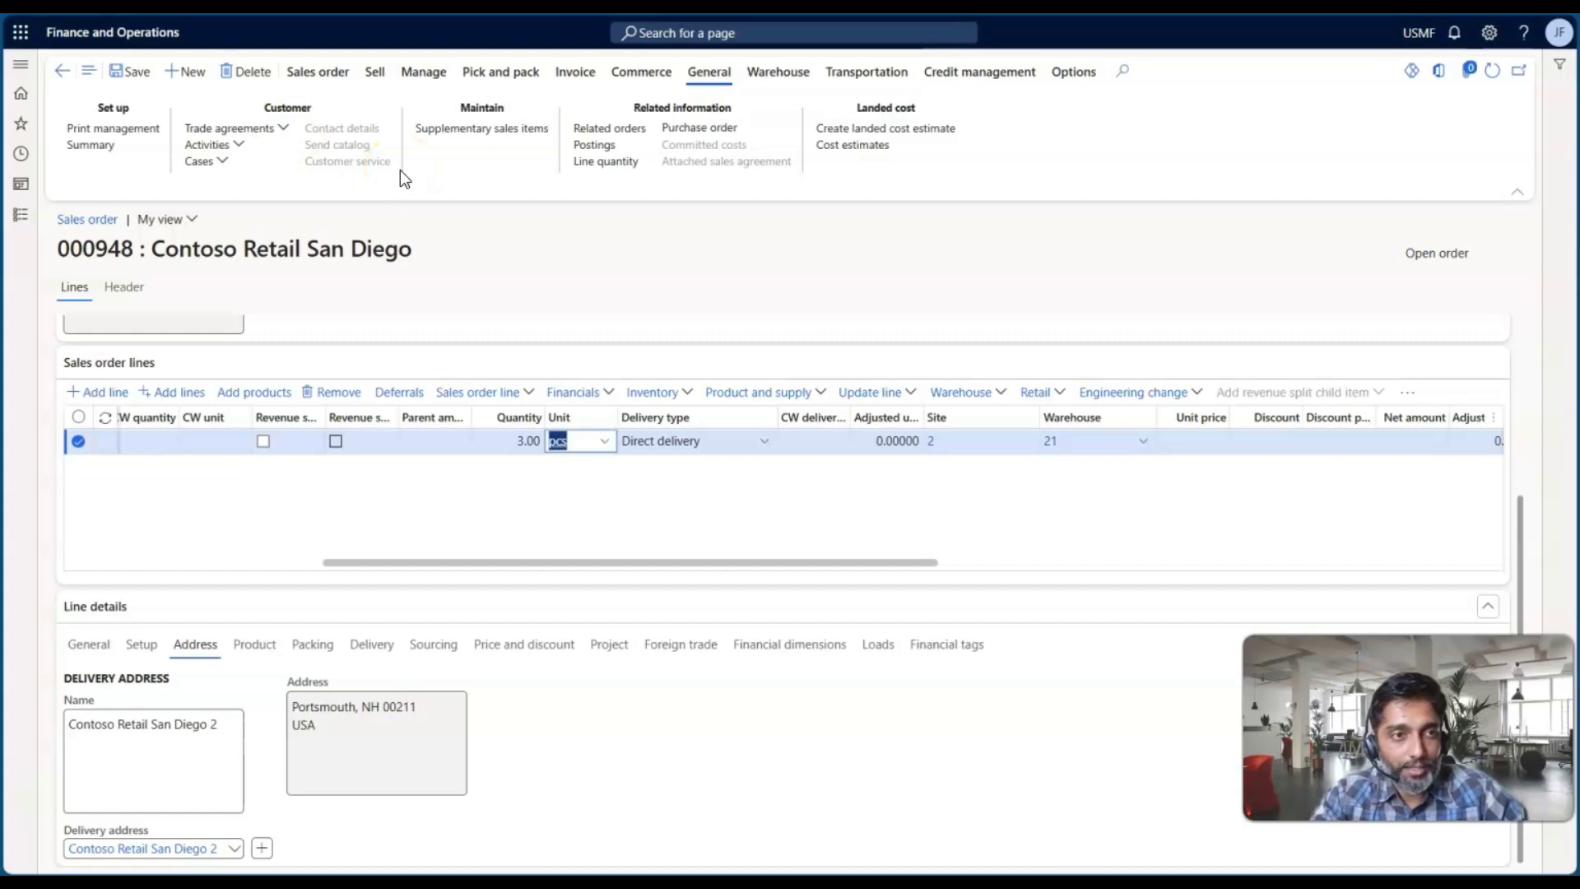
left_click(682, 129)
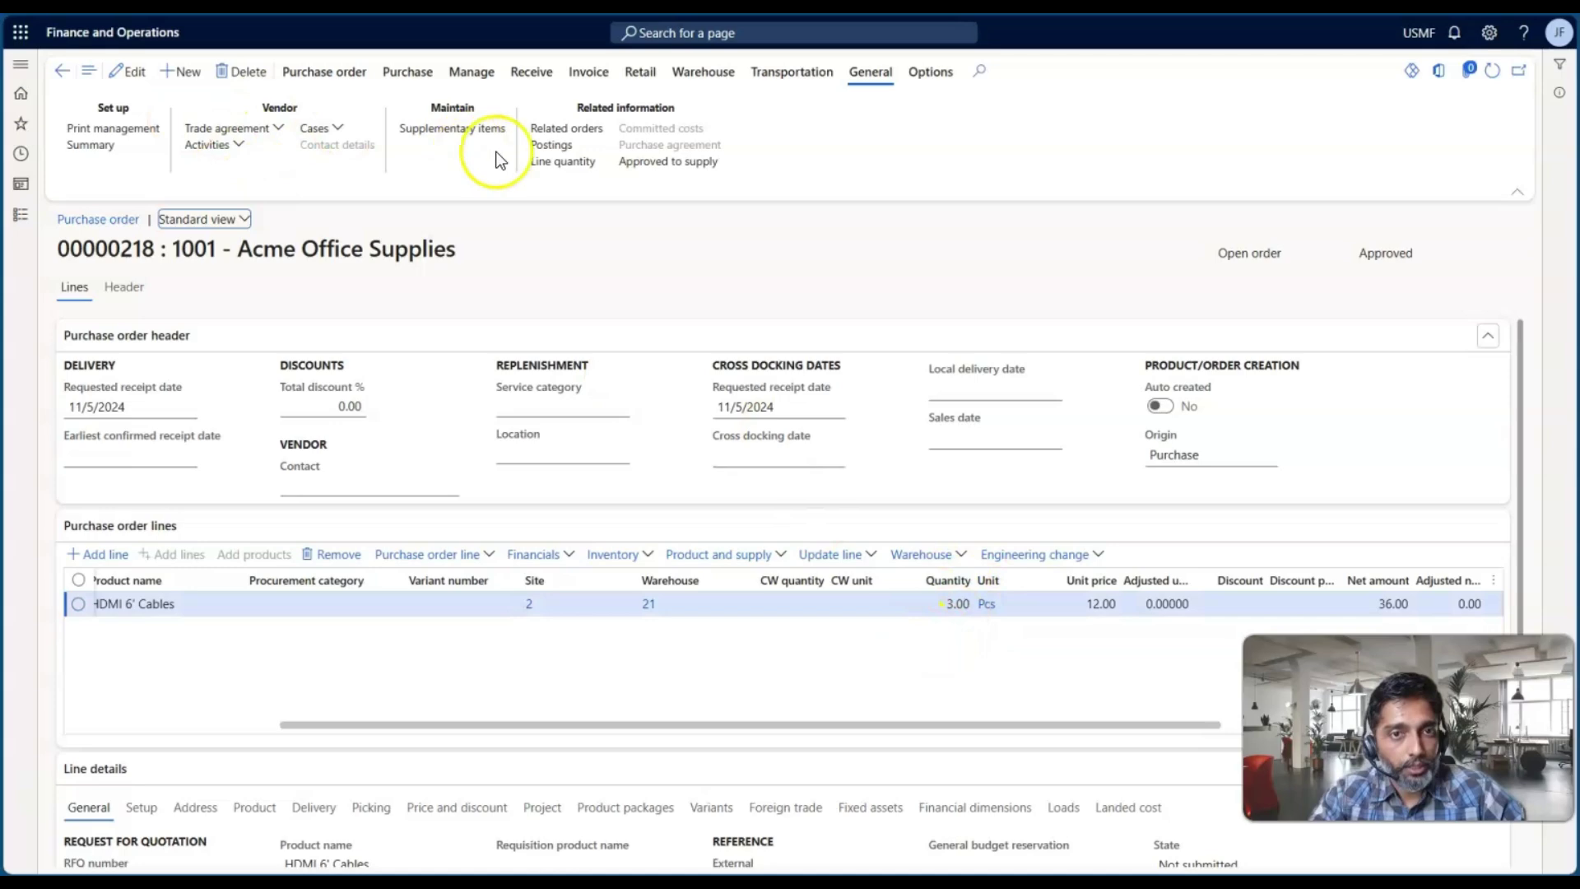
Back on the sales order, set the line's requested ship and receipt dates to 12/9/2024 and save.
left_click(62, 71)
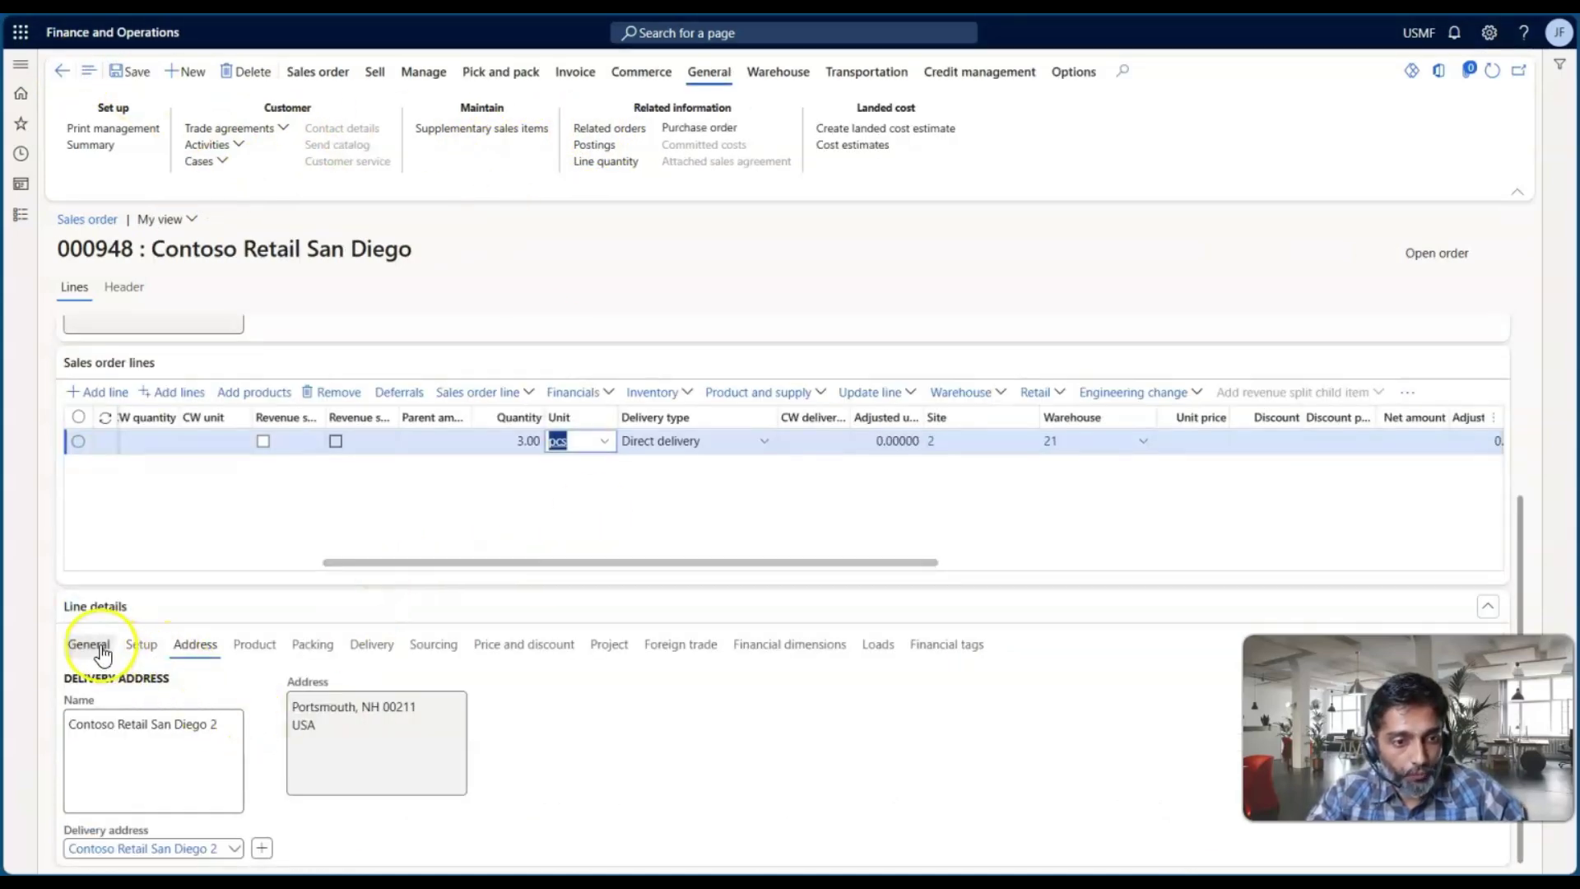
left_click(371, 646)
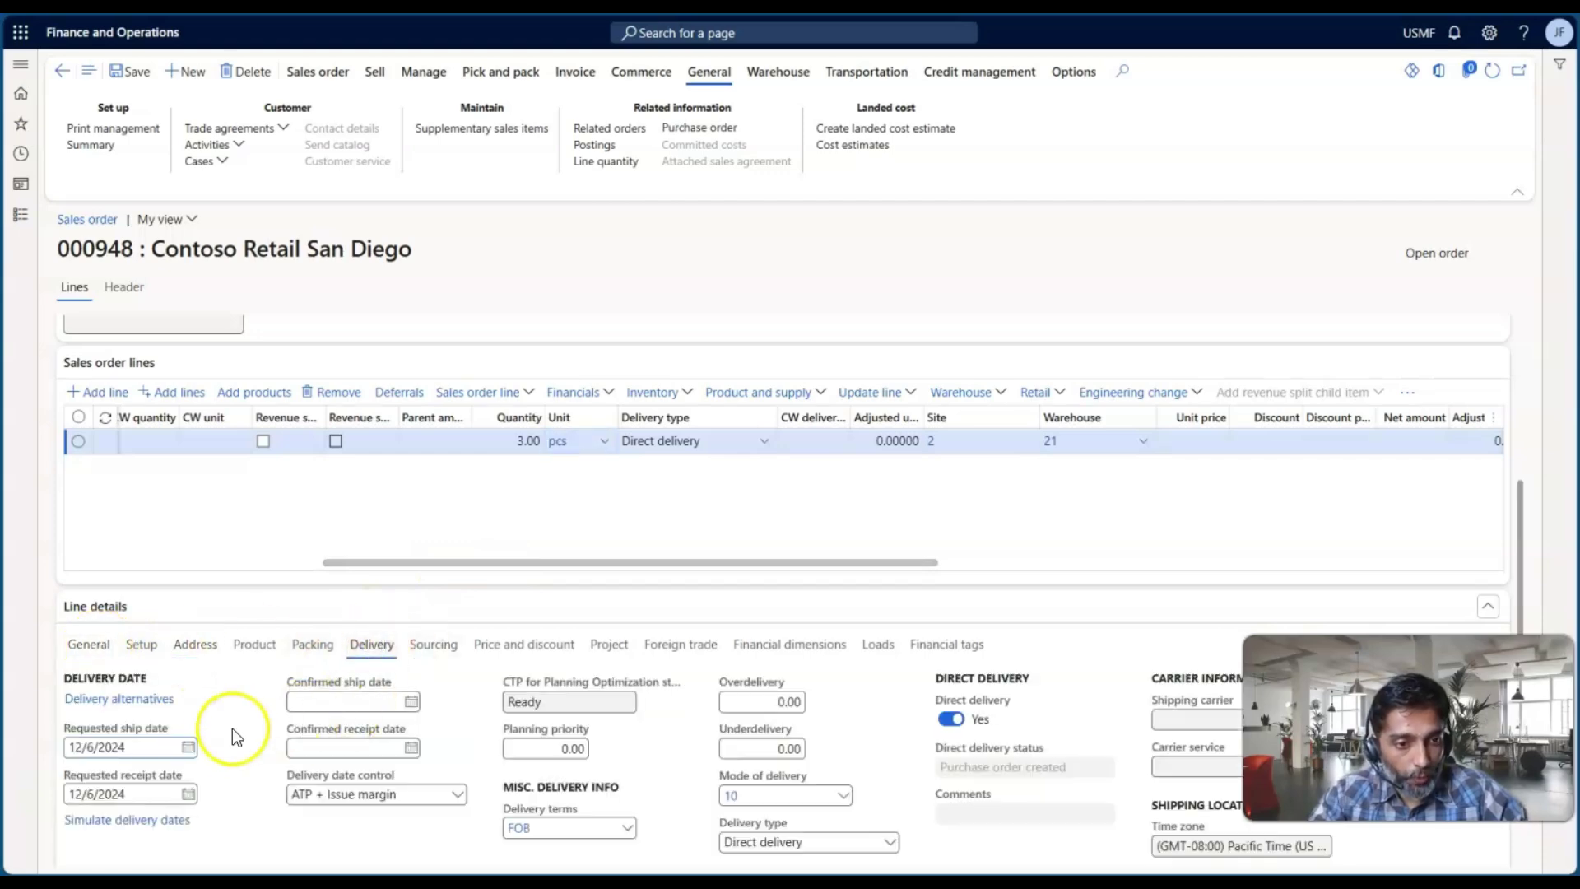
left_click(147, 741)
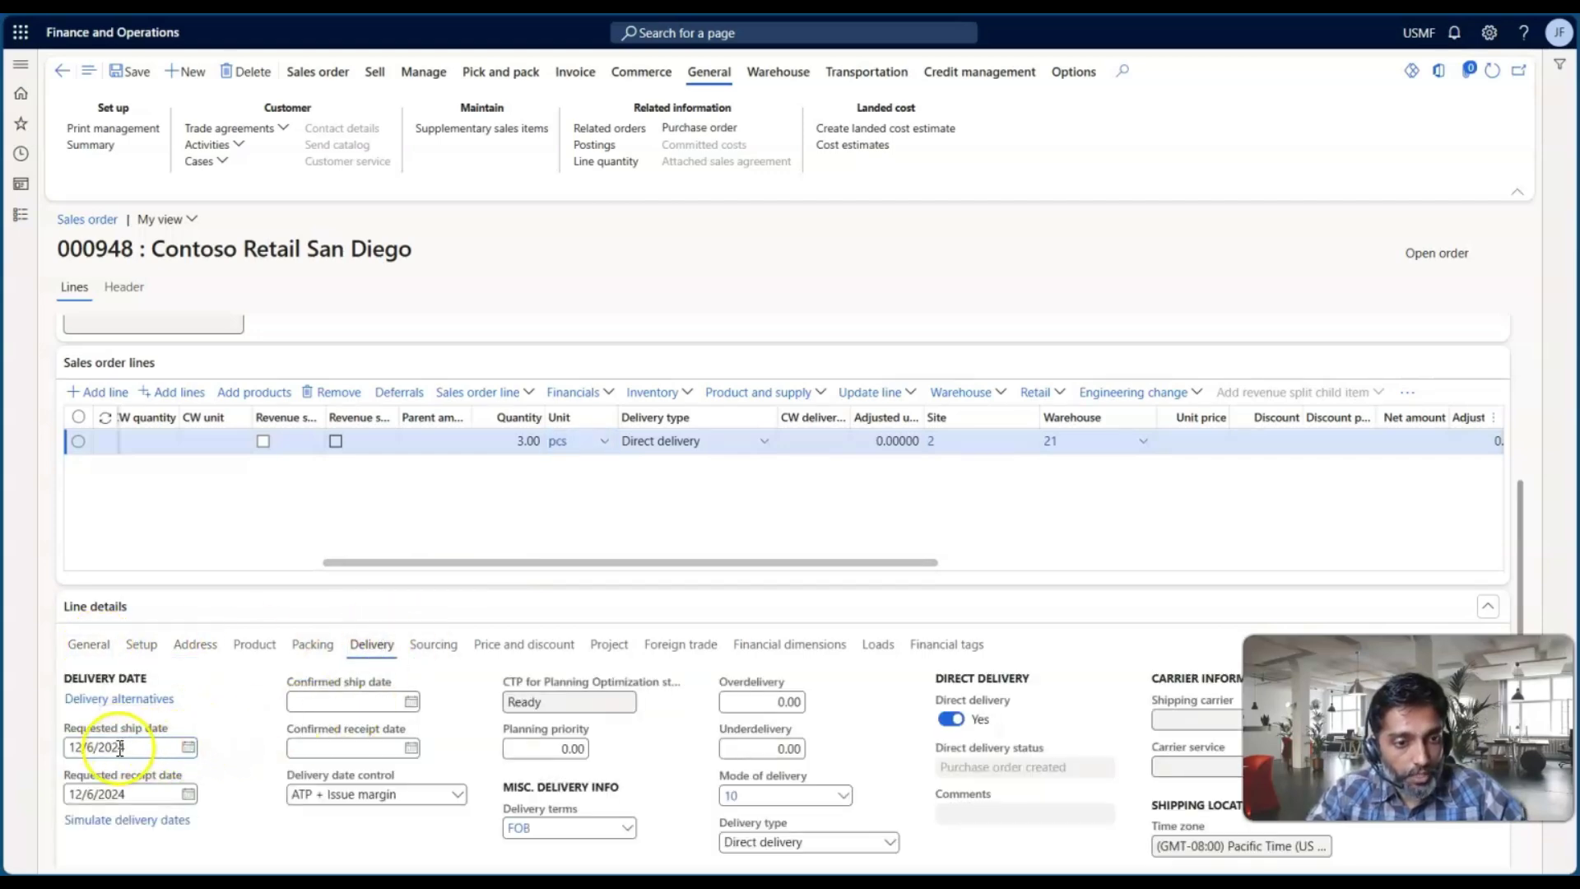
left_click(187, 747)
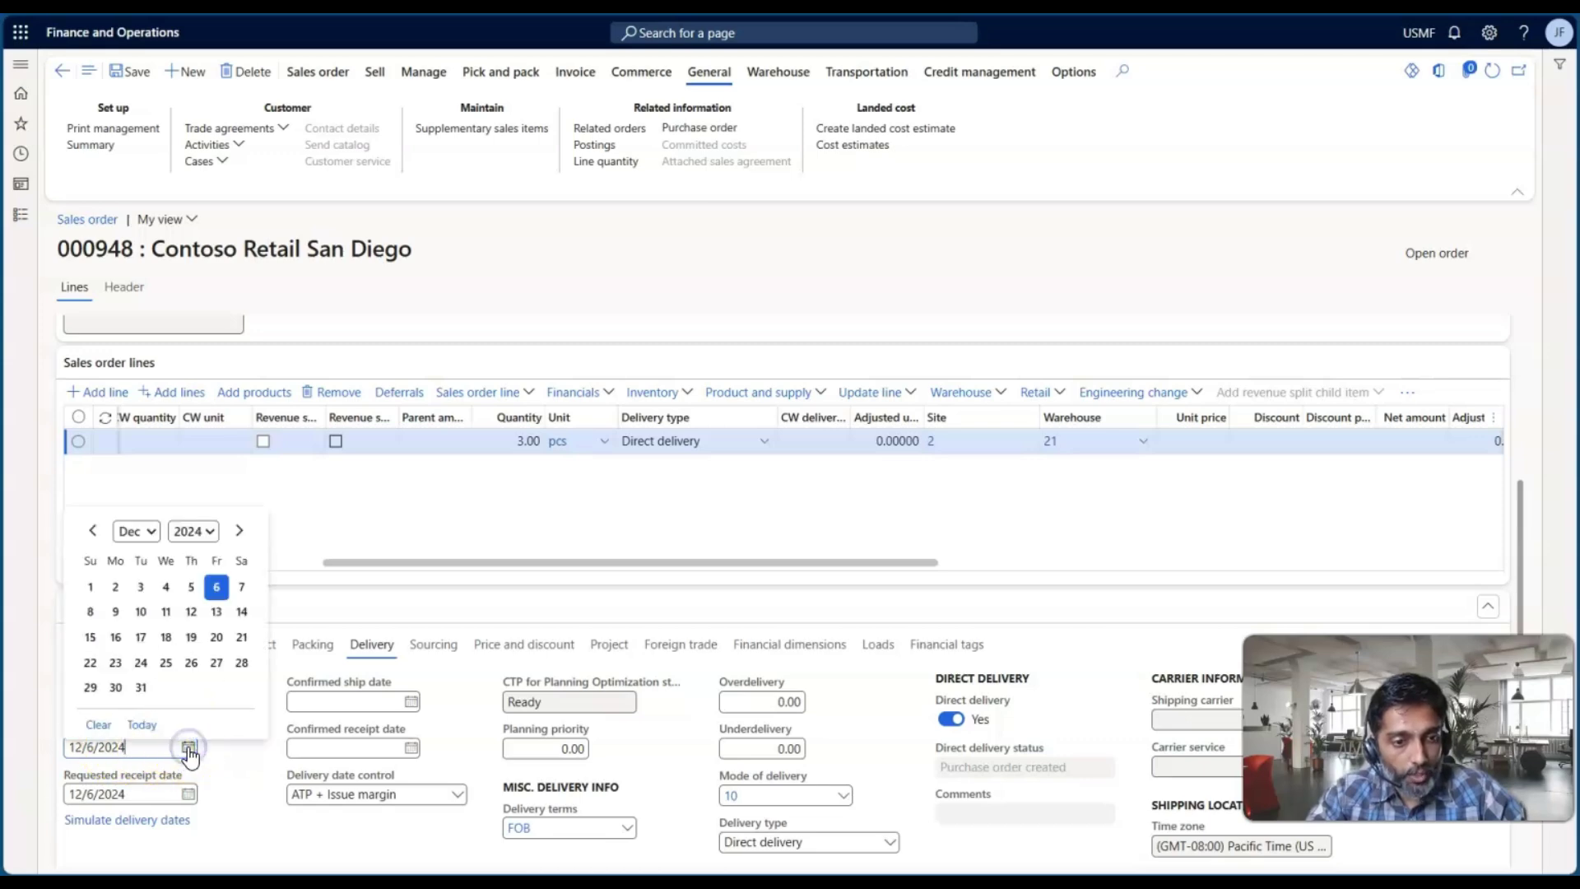
left_click(116, 611)
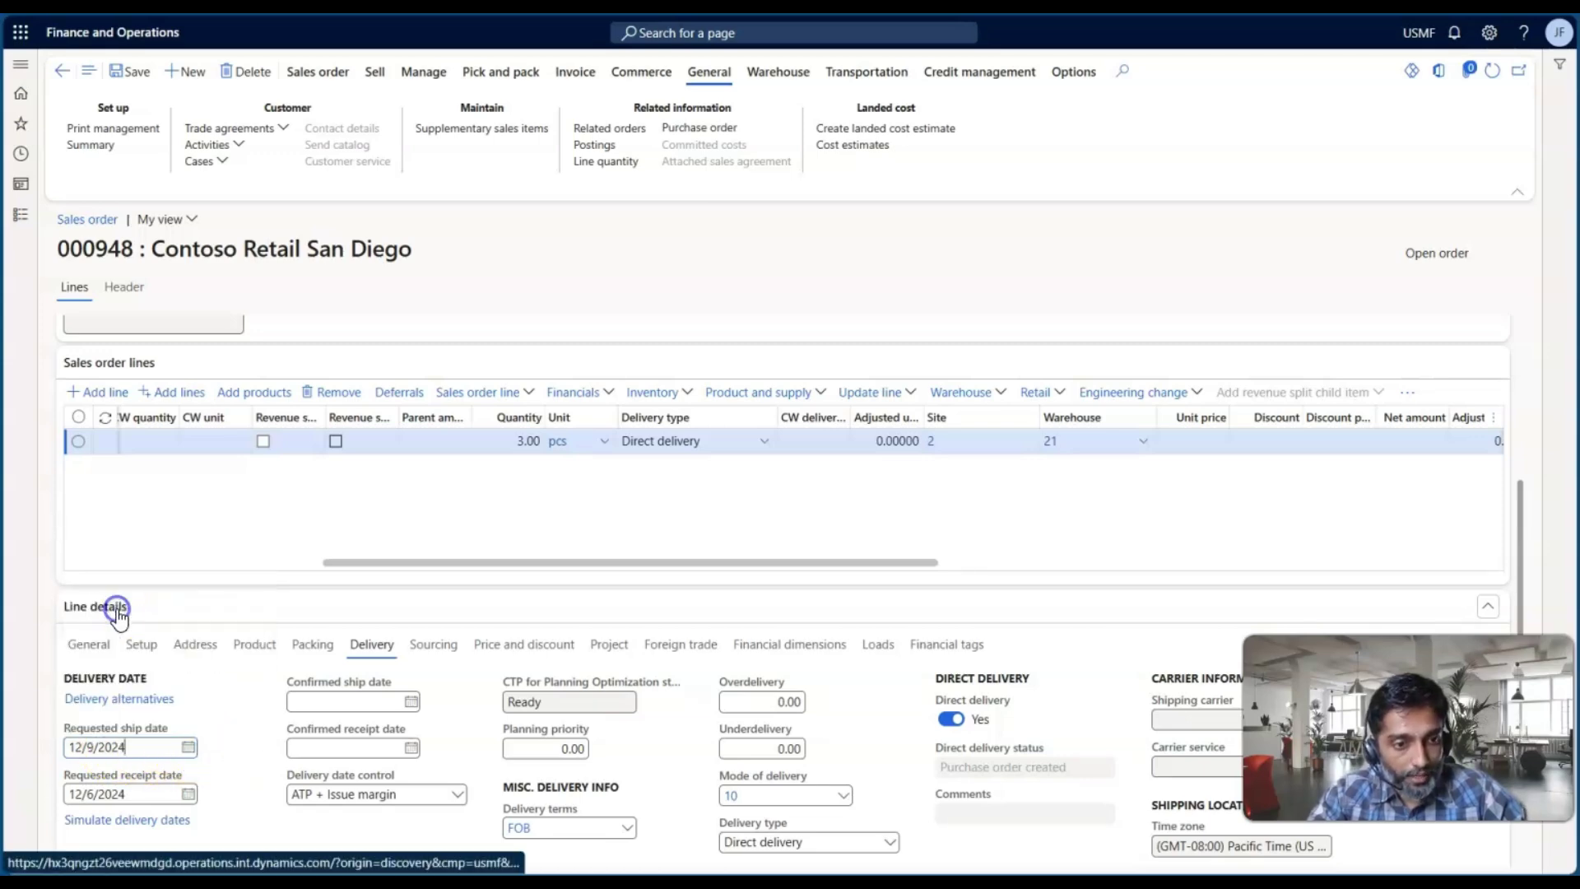
left_click(187, 794)
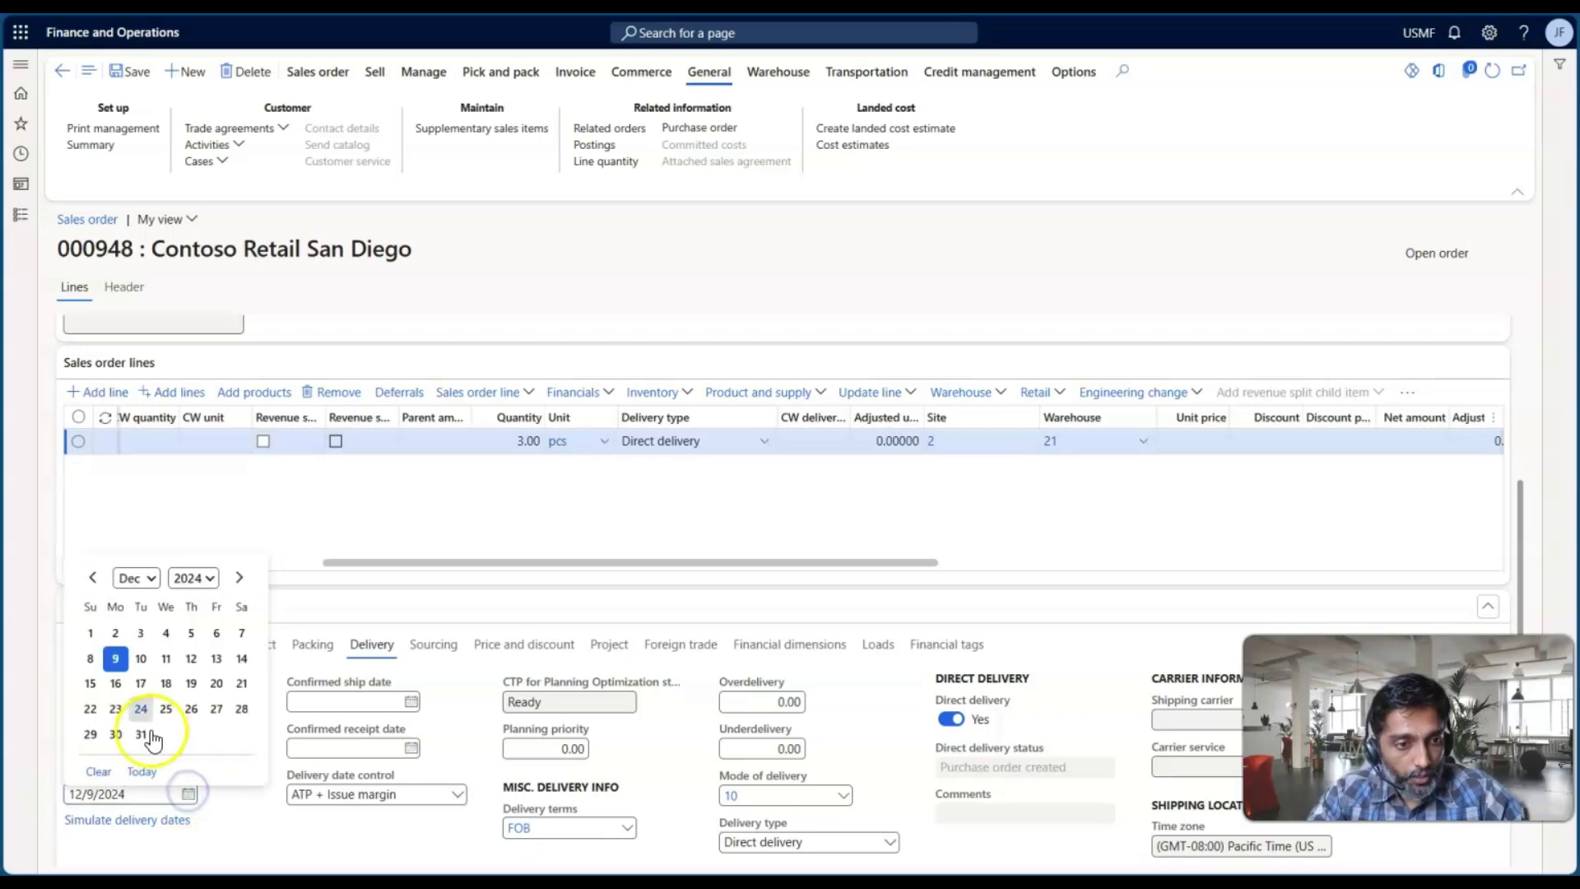
left_click(268, 800)
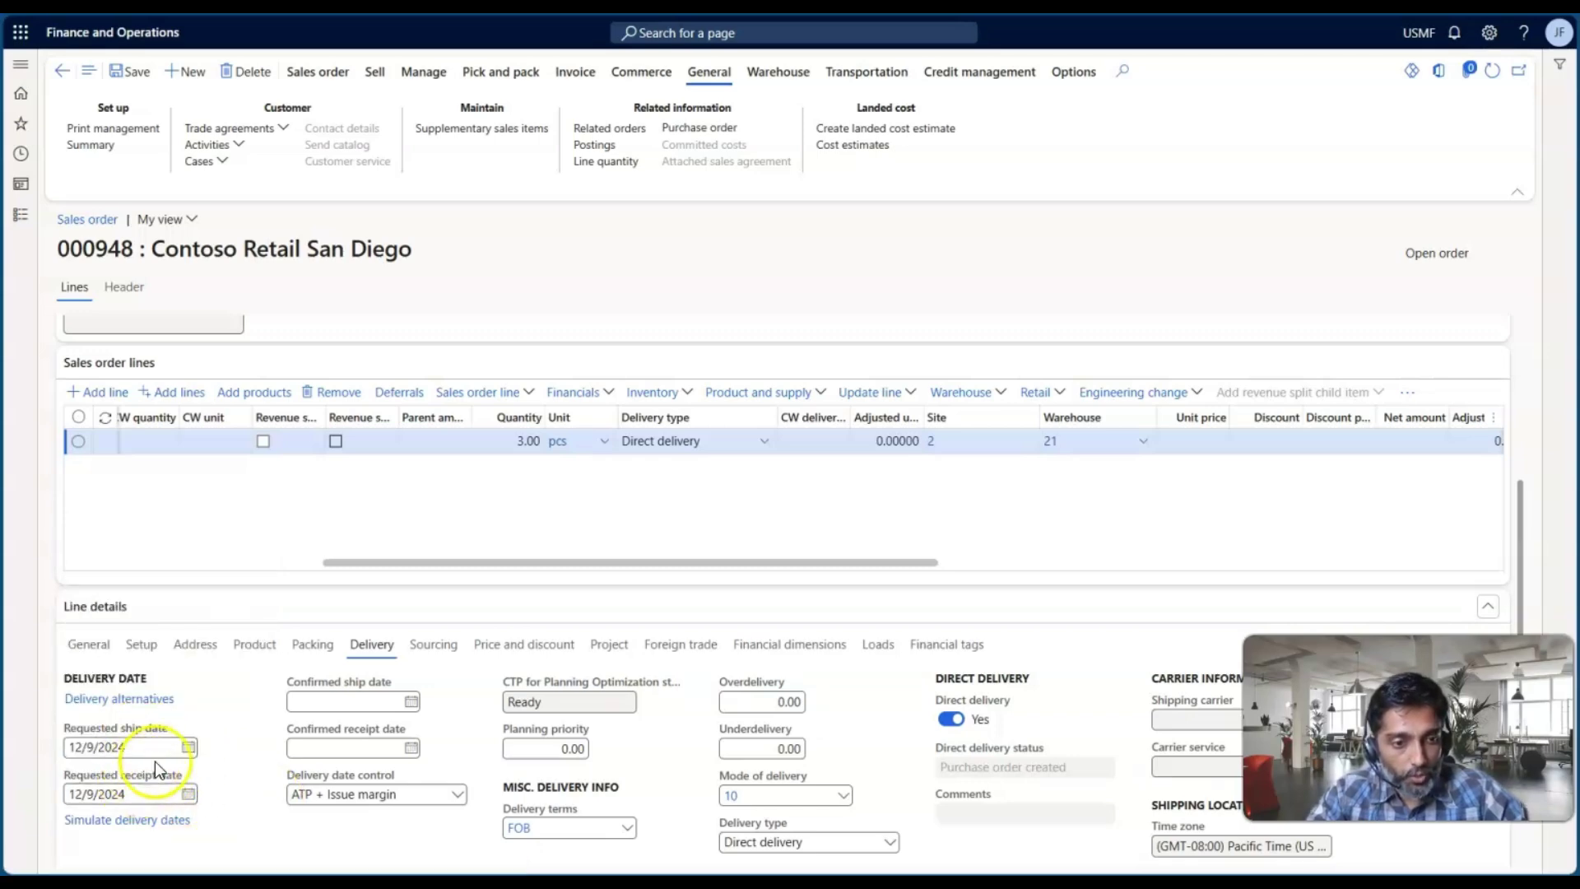
left_click(123, 67)
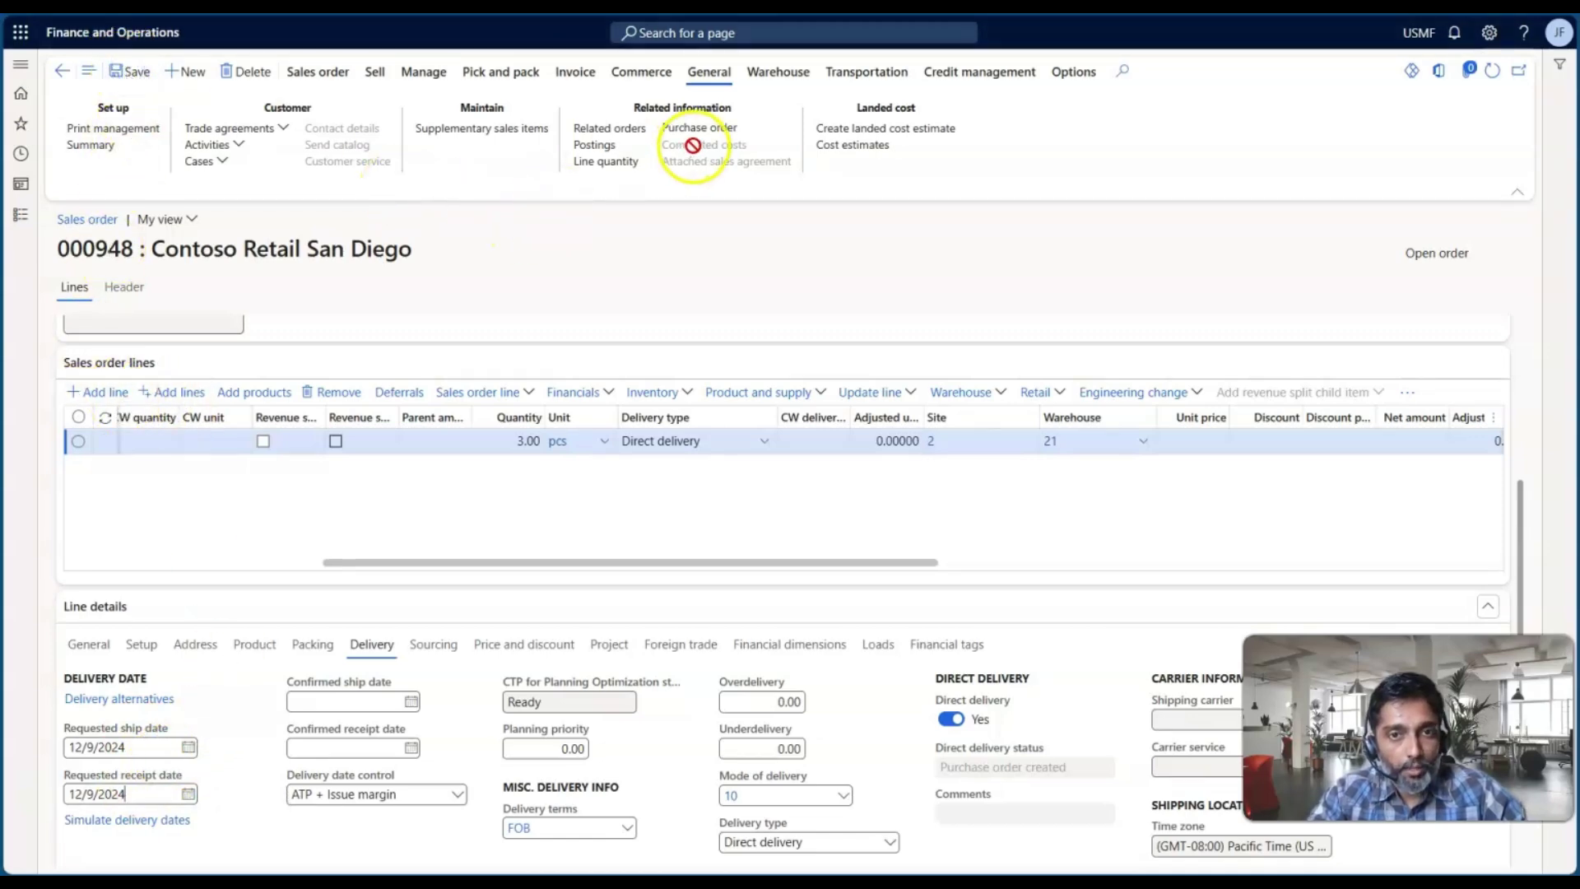
Open the related purchase order and view the delivery details of its A0001 line to check the requested receipt date.
left_click(699, 130)
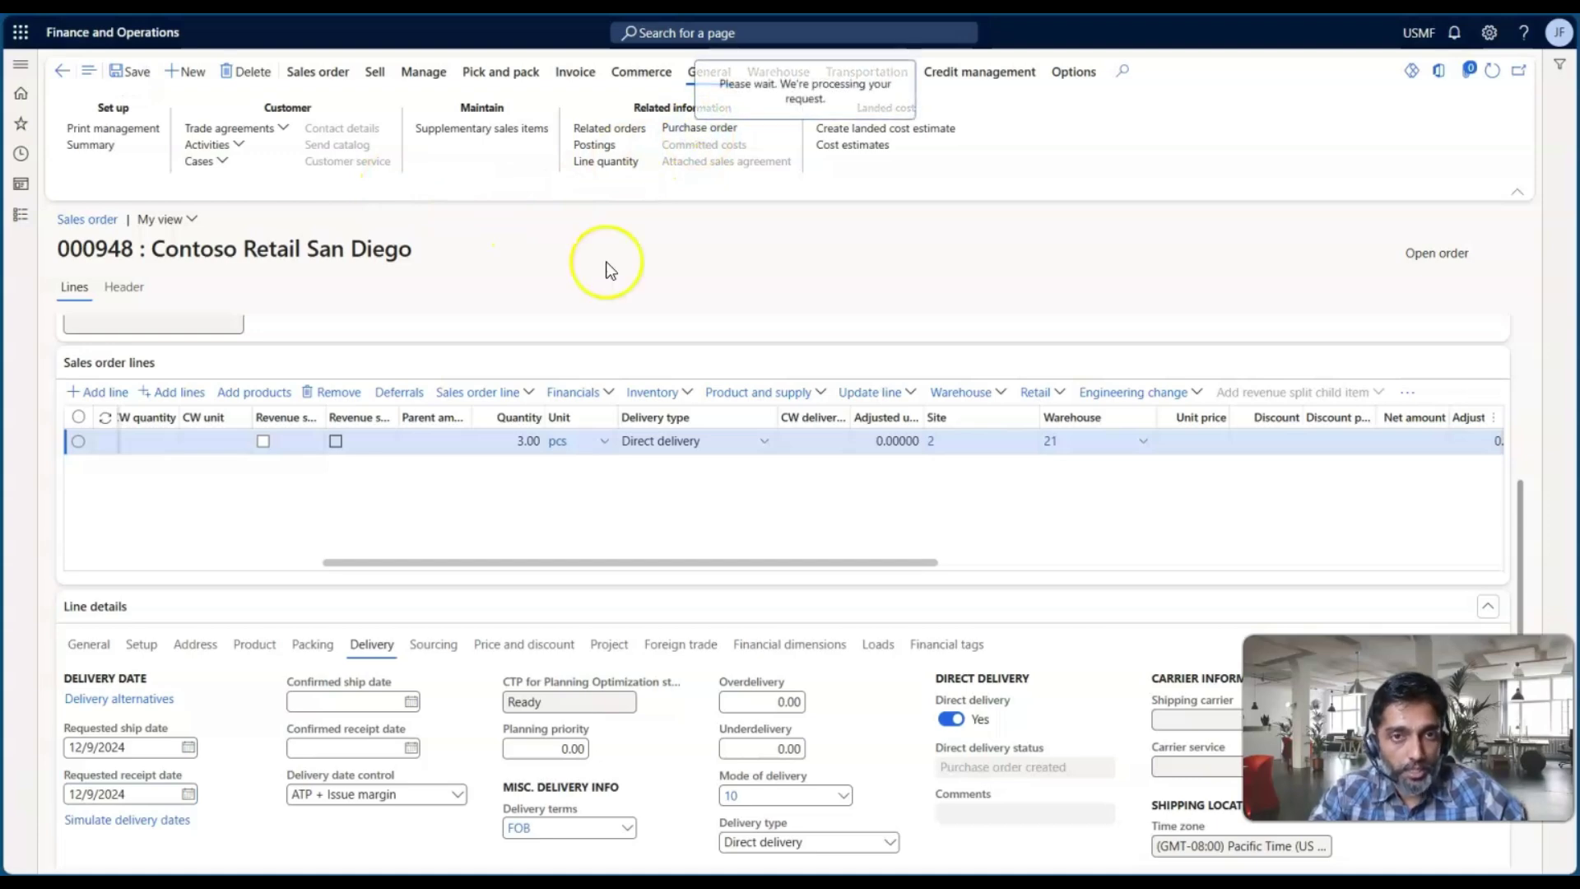
scroll(367, 689, "down", 3)
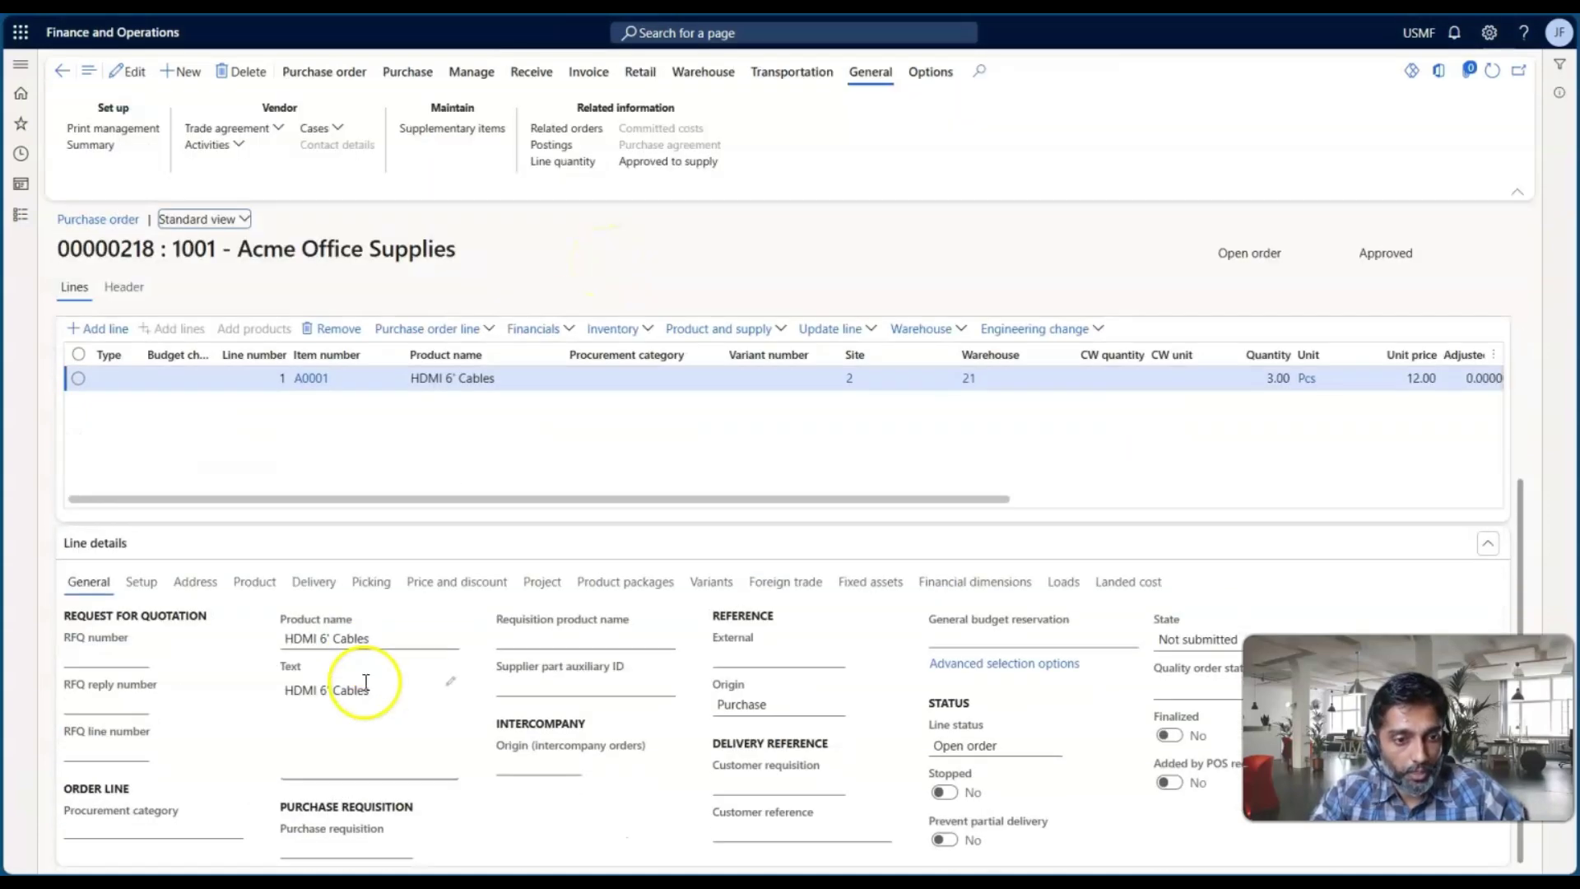
left_click(315, 583)
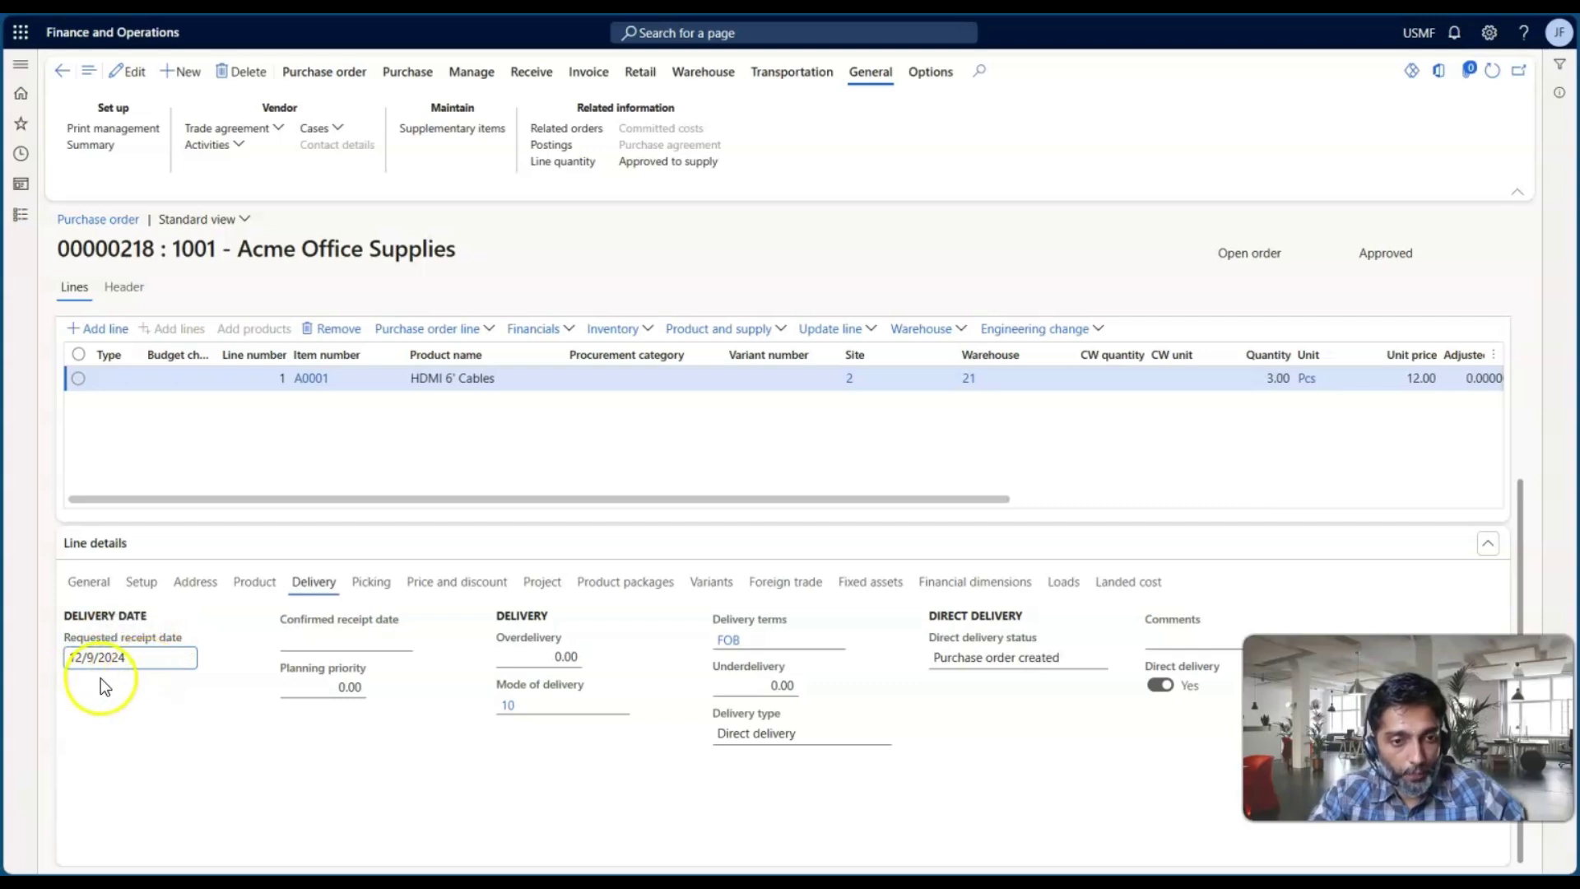
Set the purchase order line's confirmed receipt date to 11/30/2024 and save the order.
left_click(403, 640)
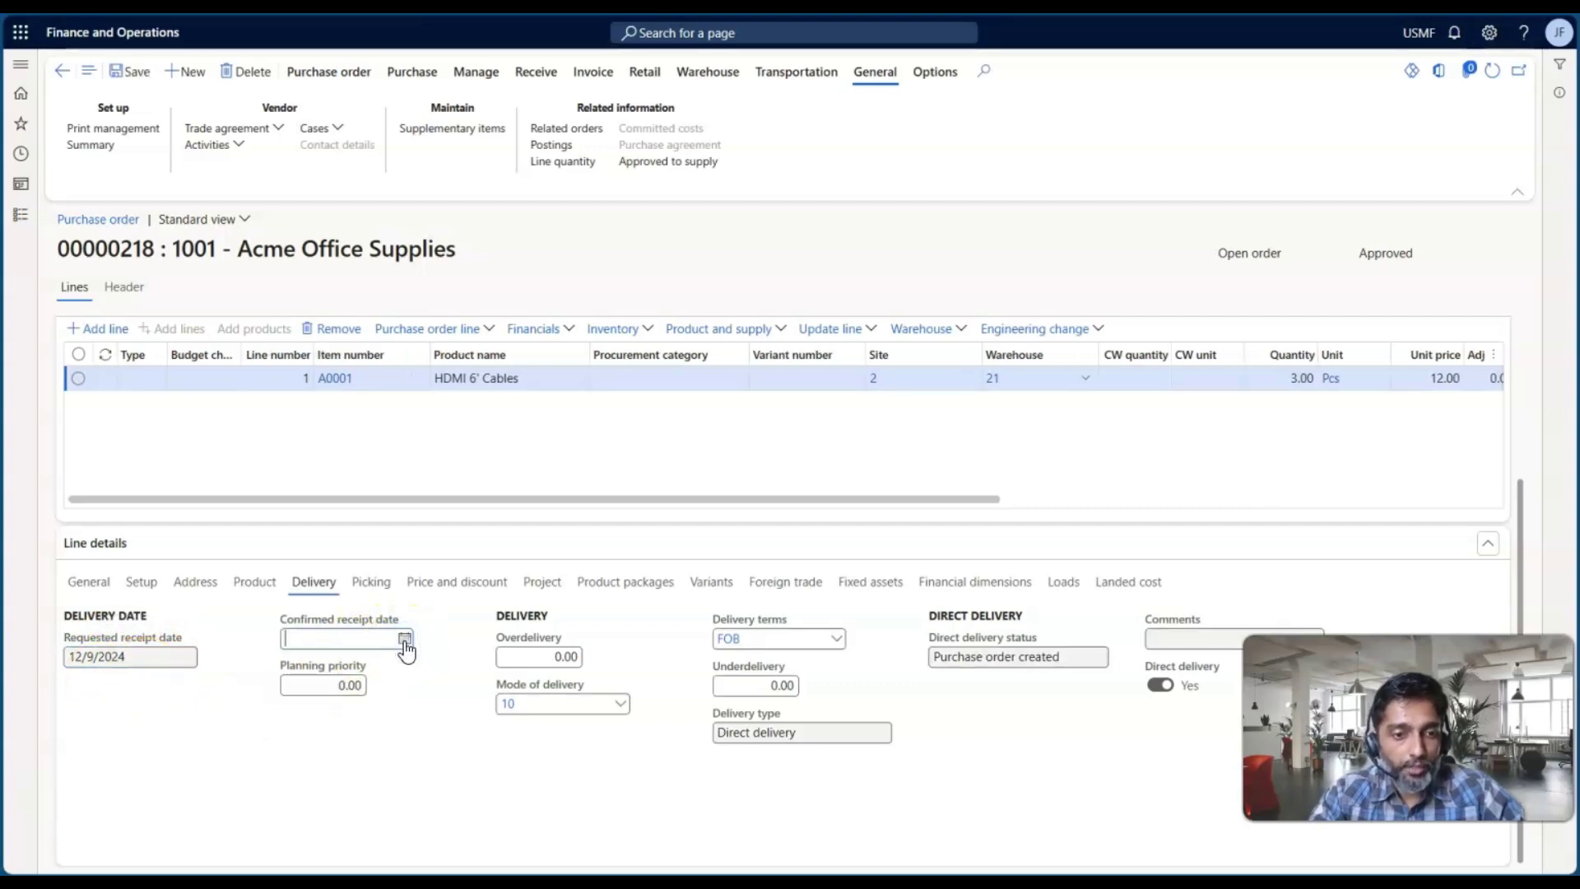
left_click(404, 639)
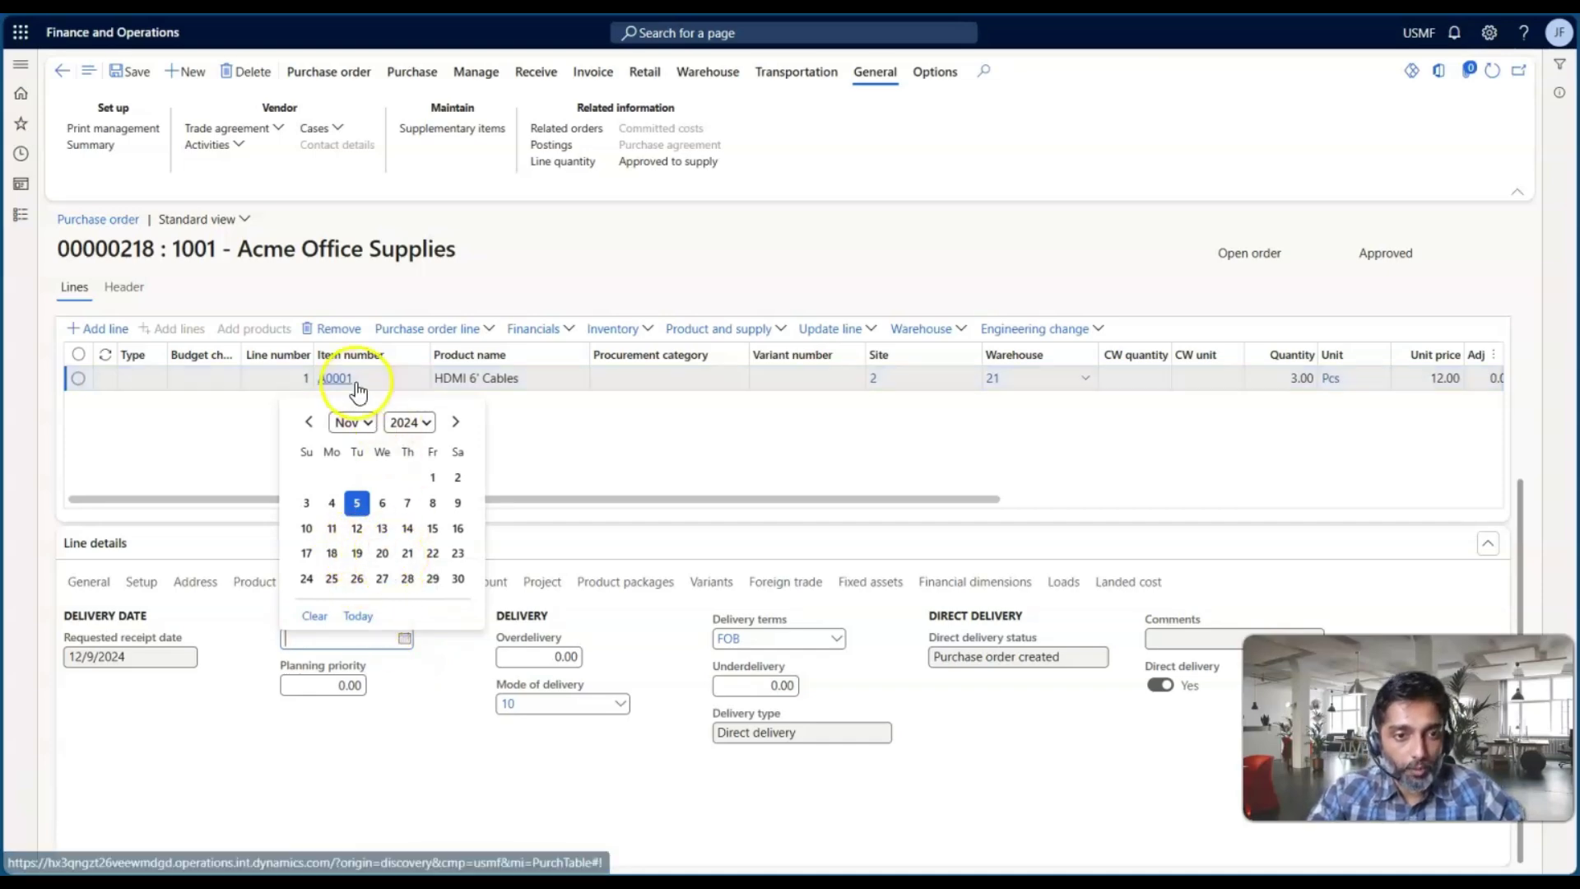
left_click(461, 580)
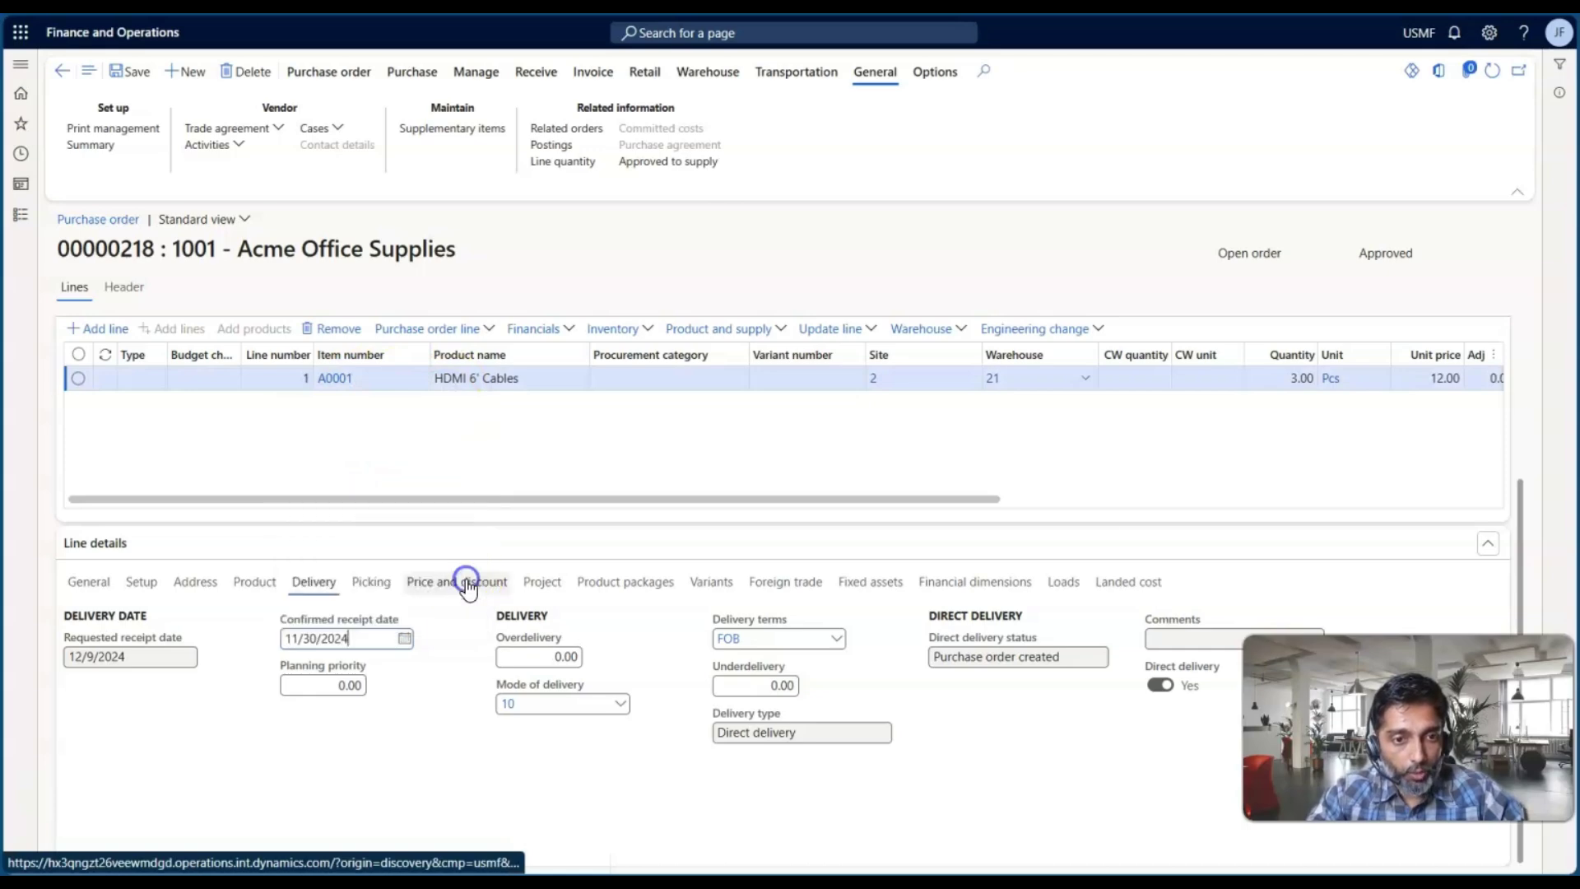
left_click(127, 74)
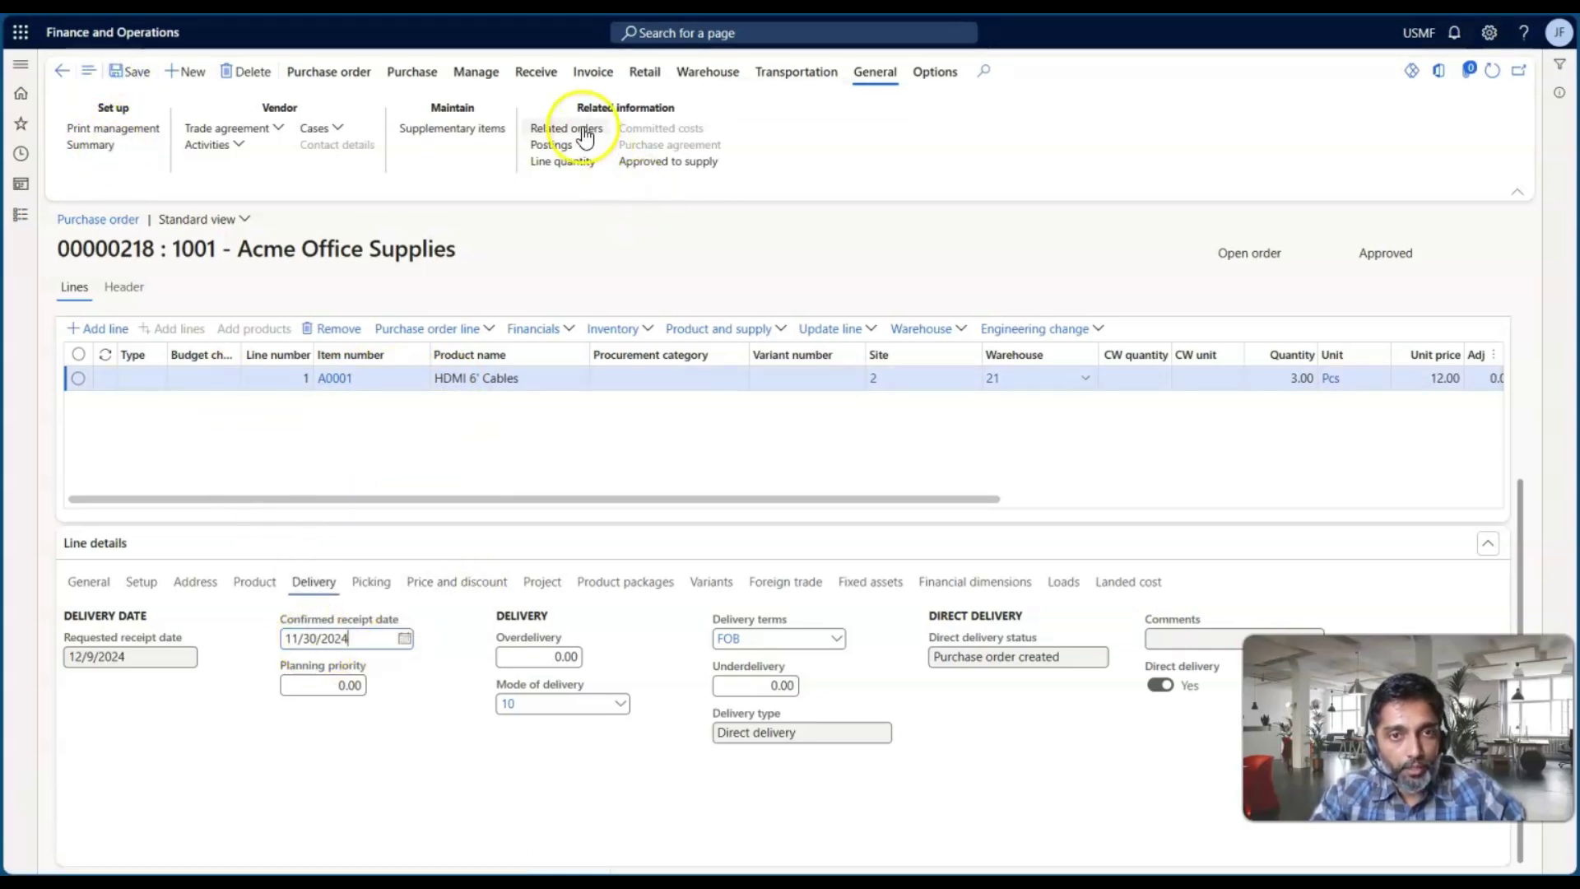
Return to the sales order and refresh it to check the line's confirmed ship and receipt dates.
left_click(61, 71)
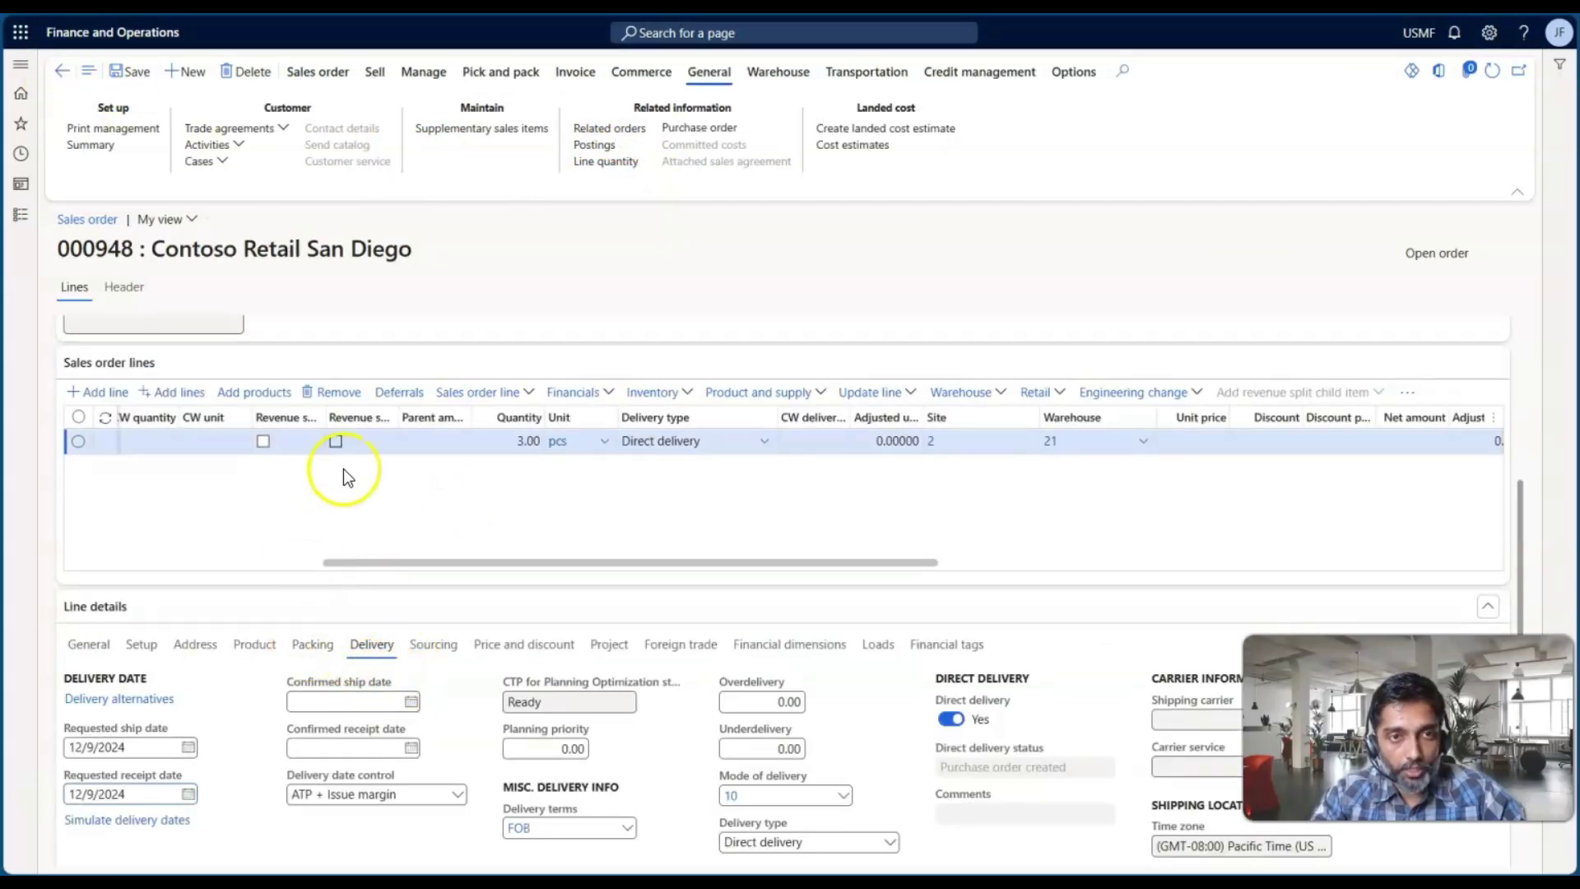
left_click(1494, 74)
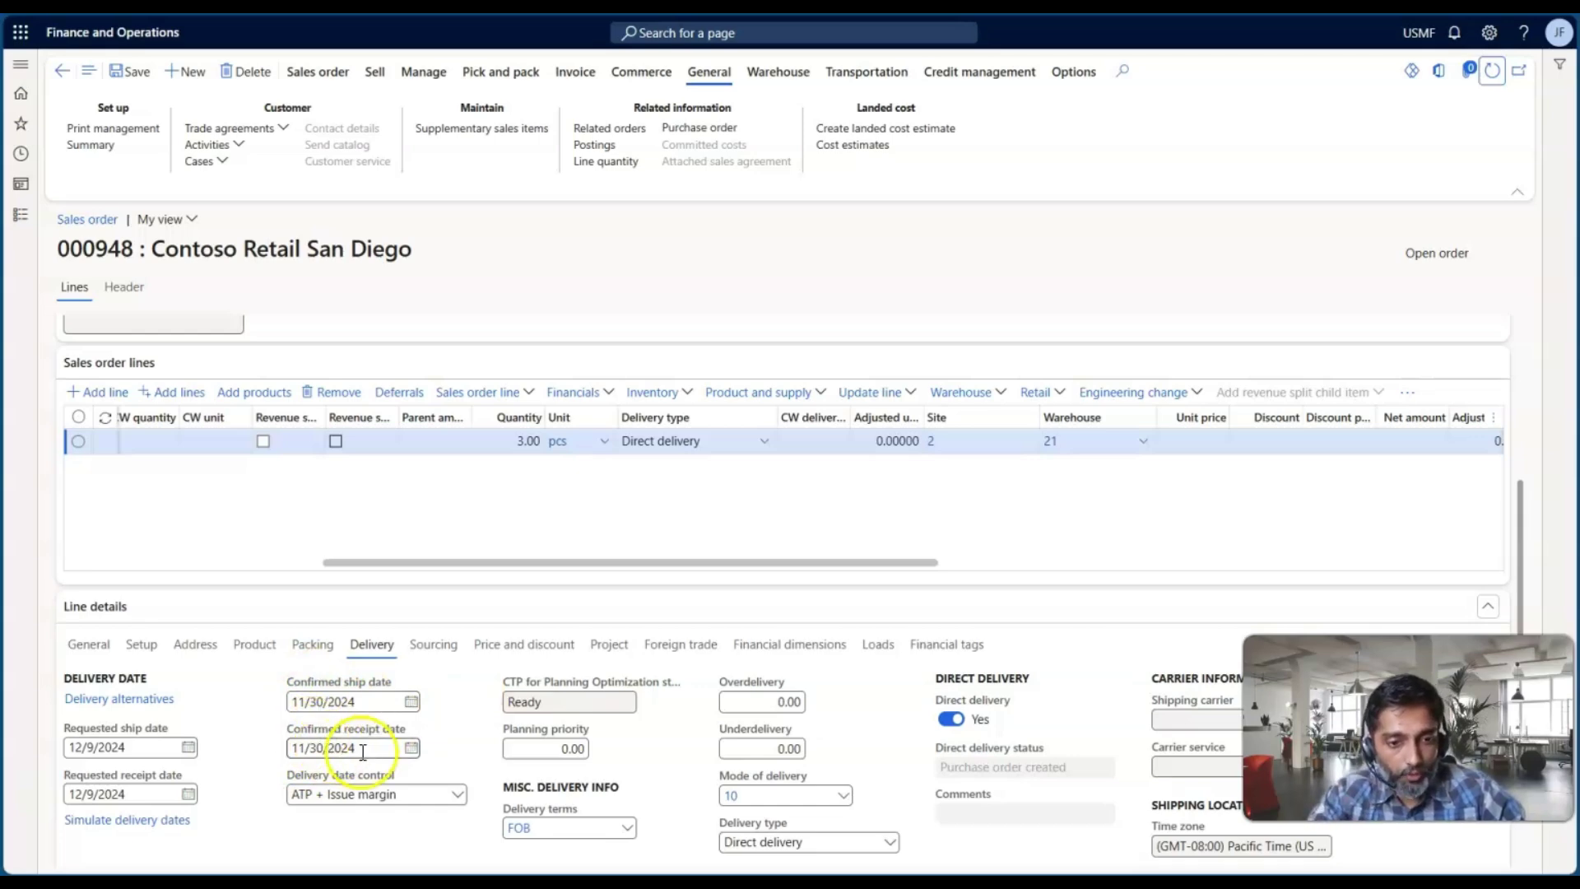
scroll(428, 745, "up", 2)
scroll(430, 738, "up", 1)
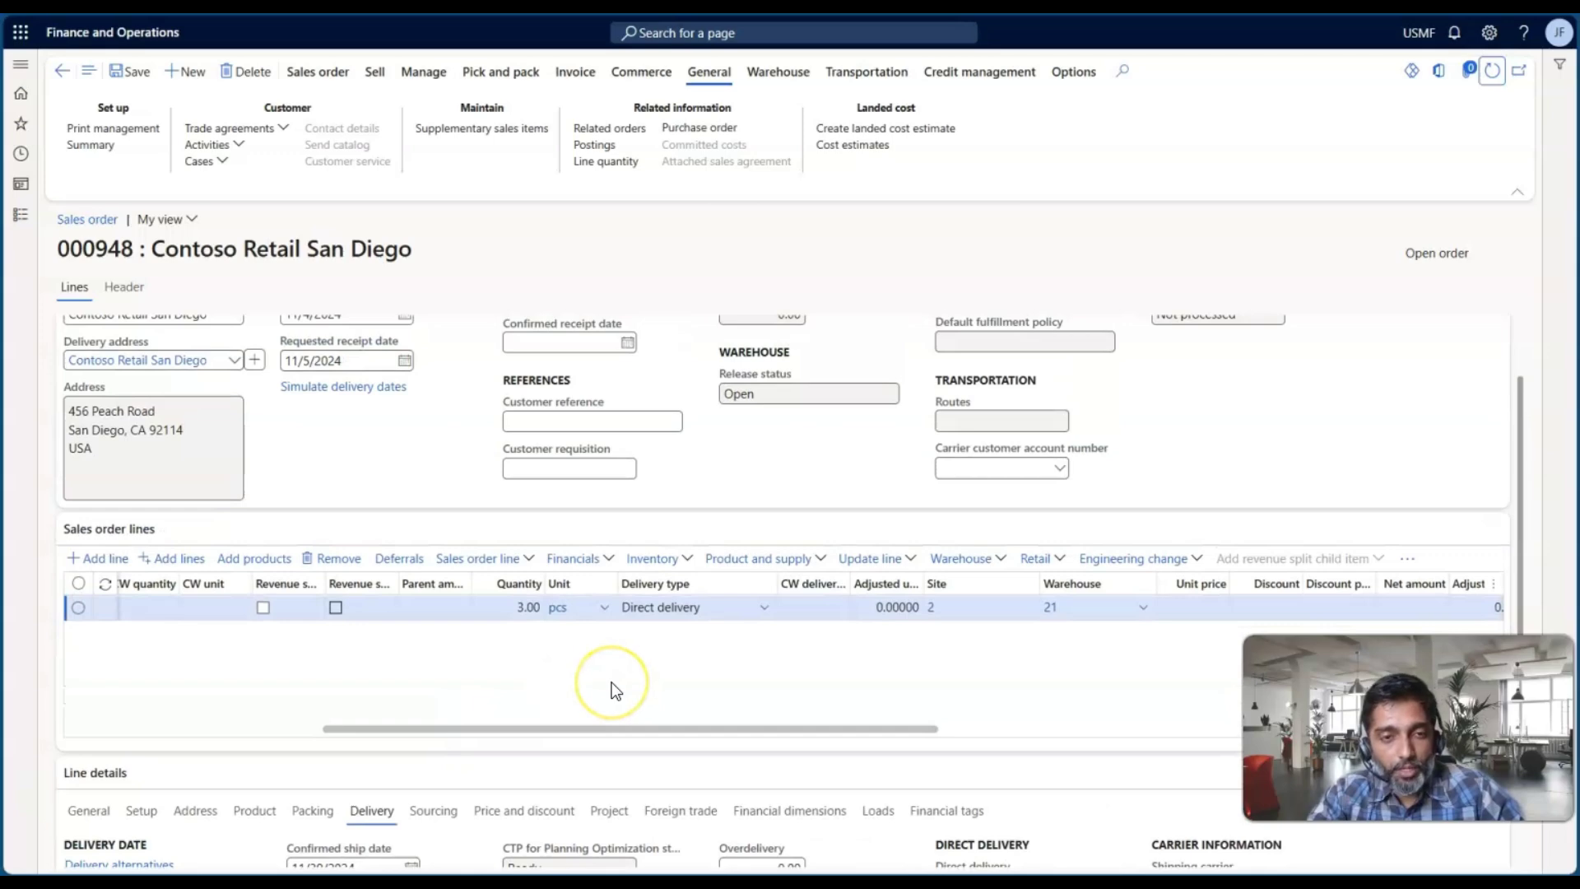
key("alt+Tab")
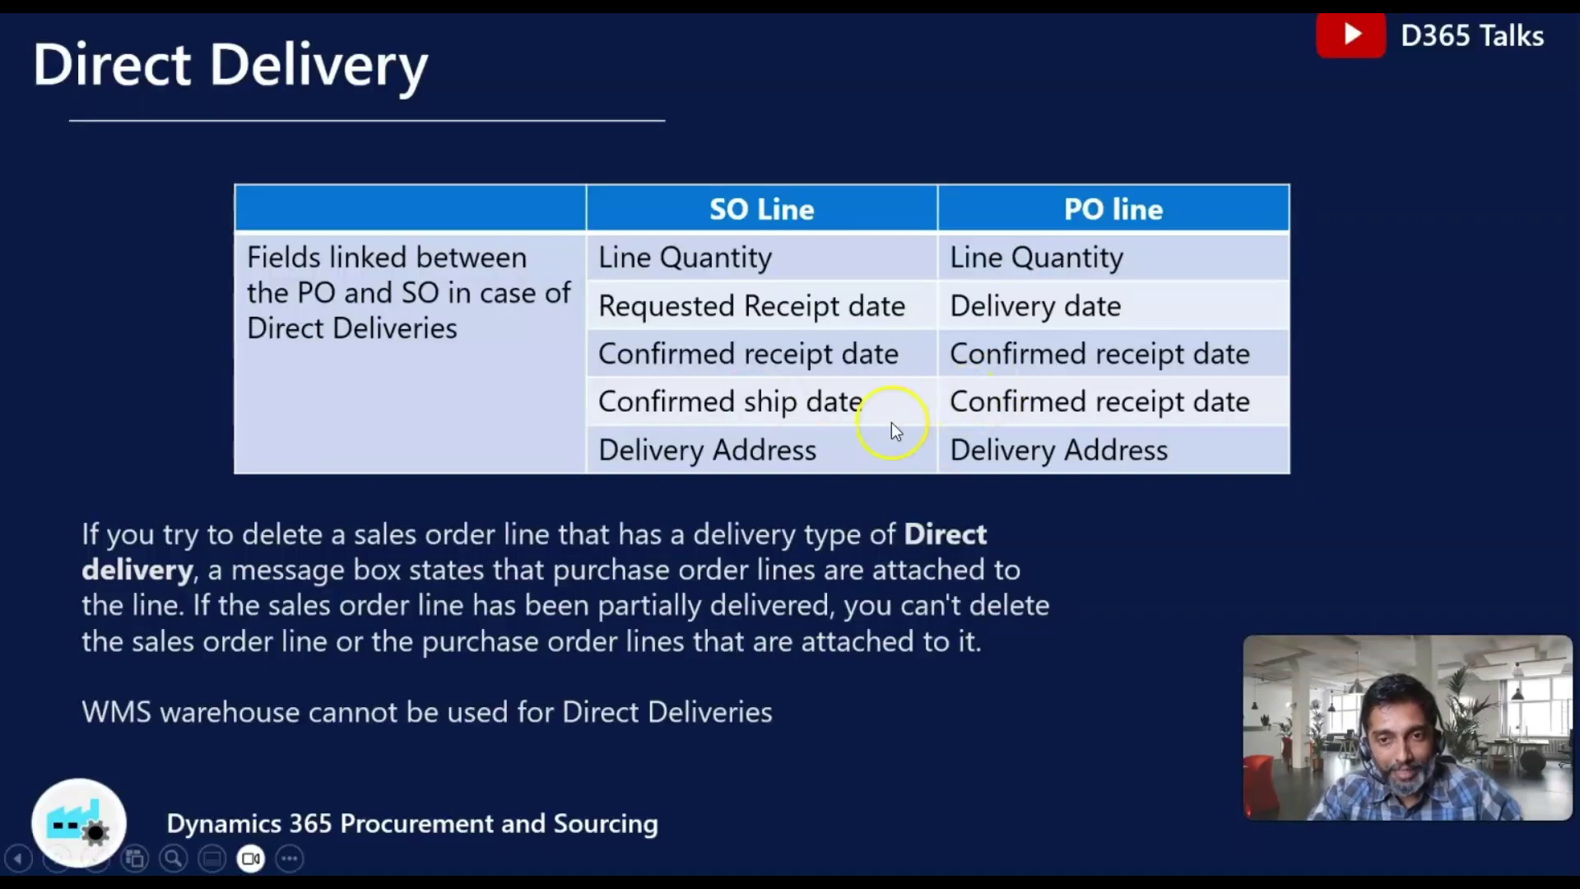
key("alt+Tab")
Try to remove the direct delivery line from the sales order, and decline its deletion.
left_click(82, 609)
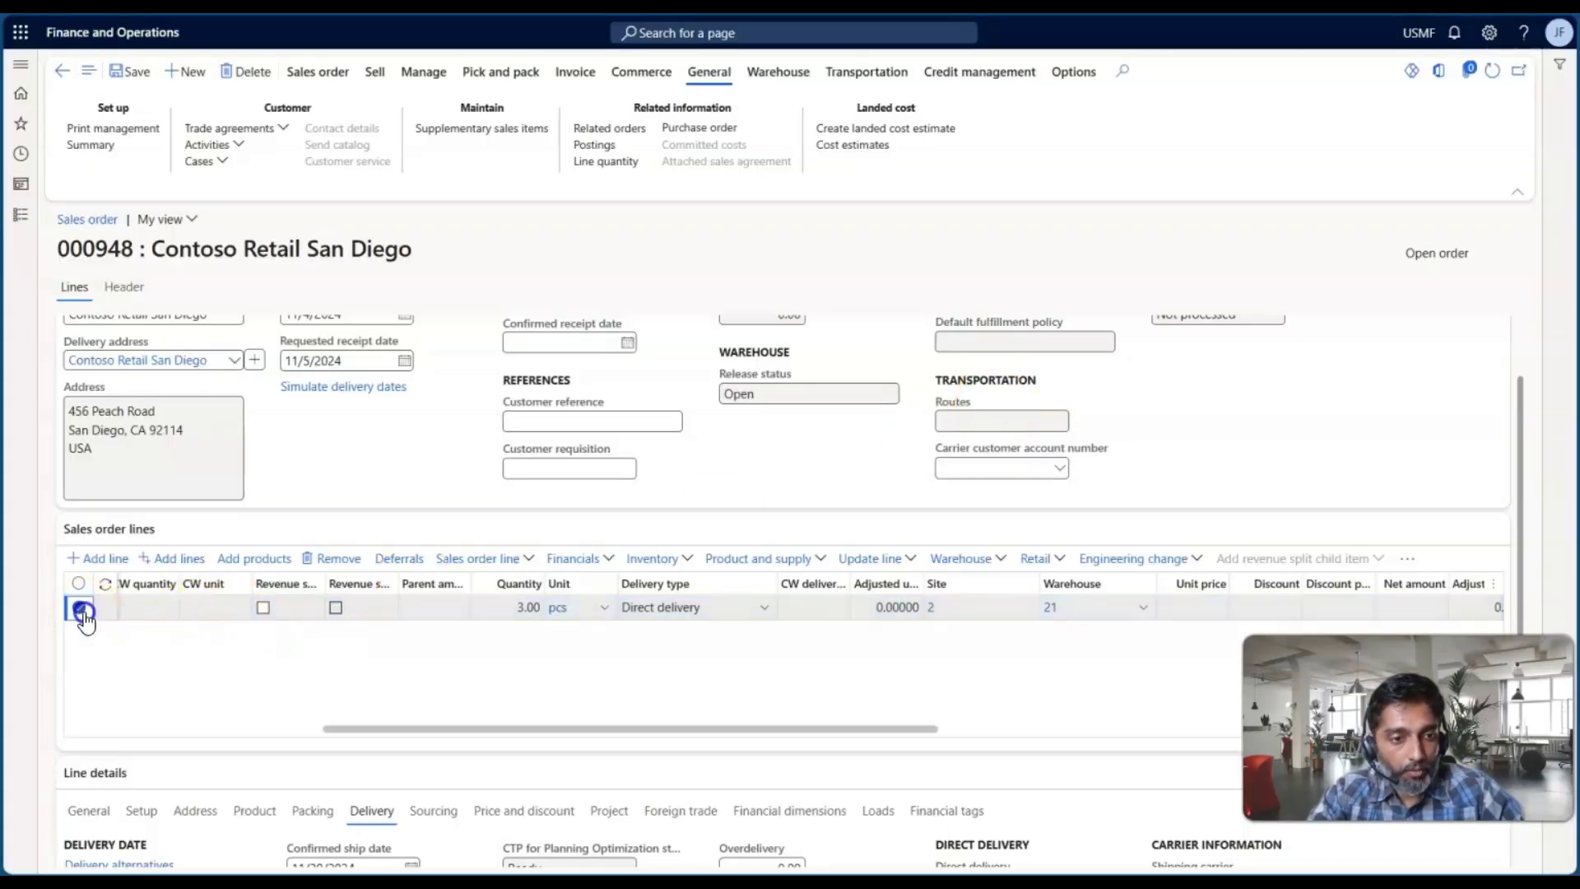
left_click(339, 561)
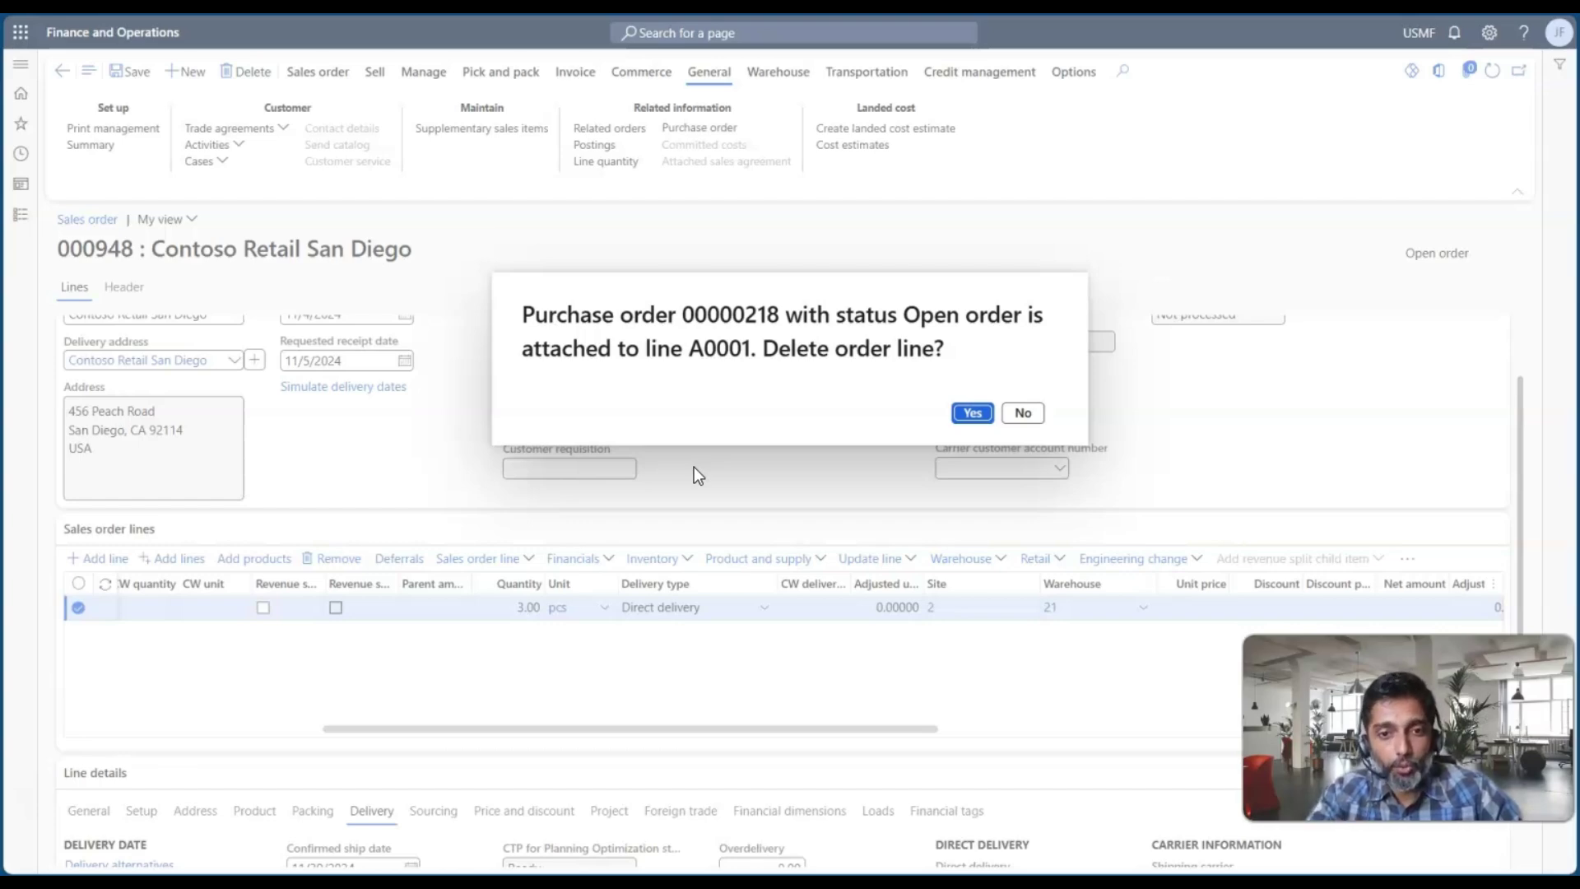
left_click(1023, 412)
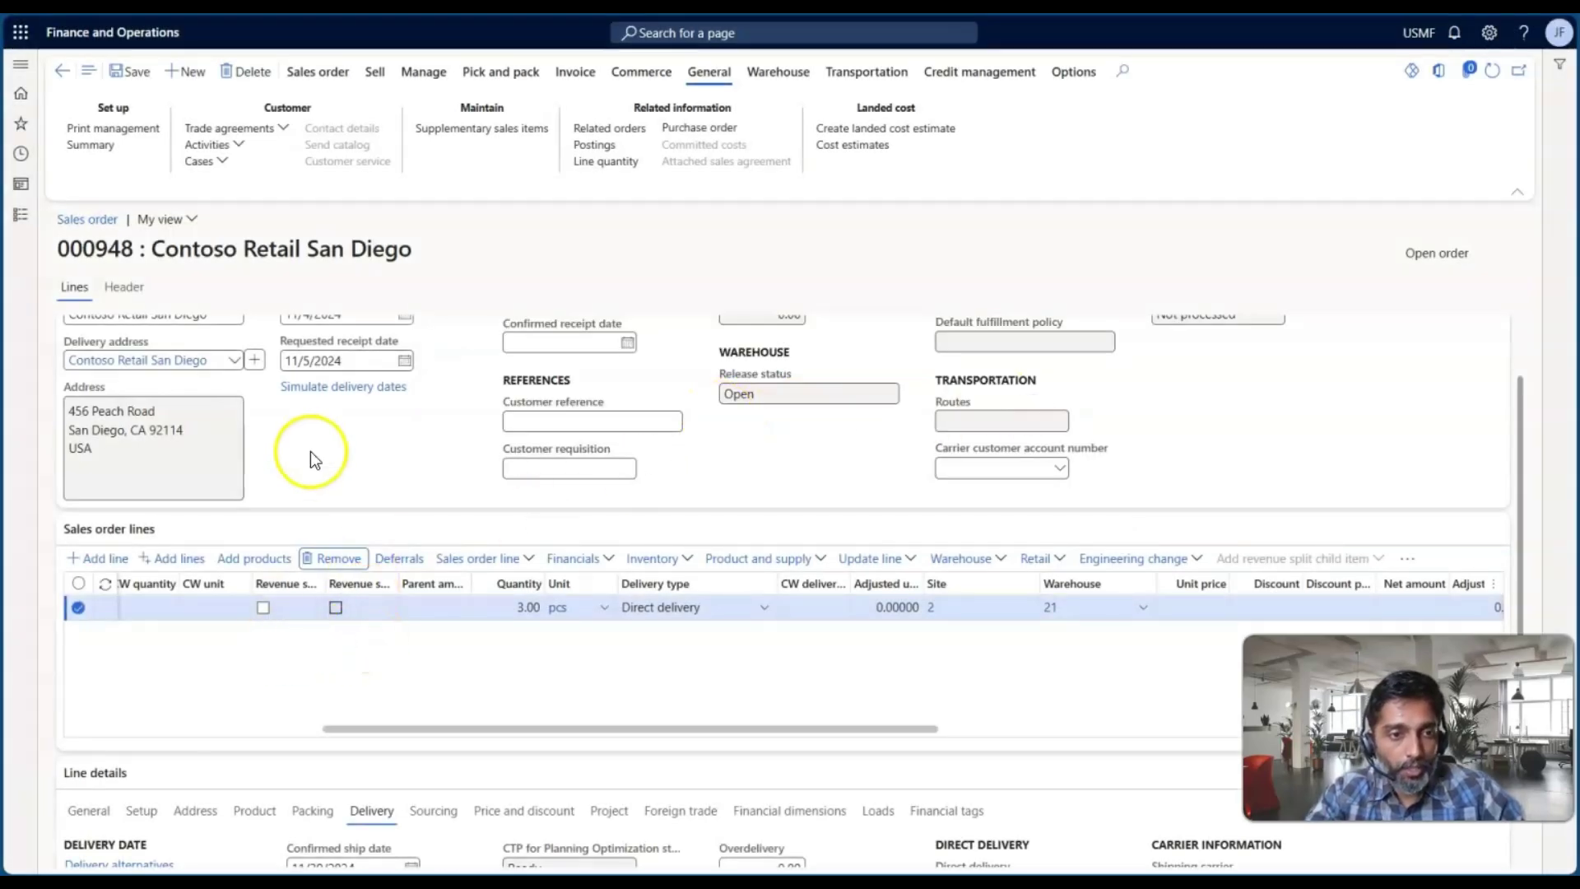
Switch to the PowerPoint slide show to review the two Direct Delivery slides, and return to Finance and Operations.
key("alt+Tab")
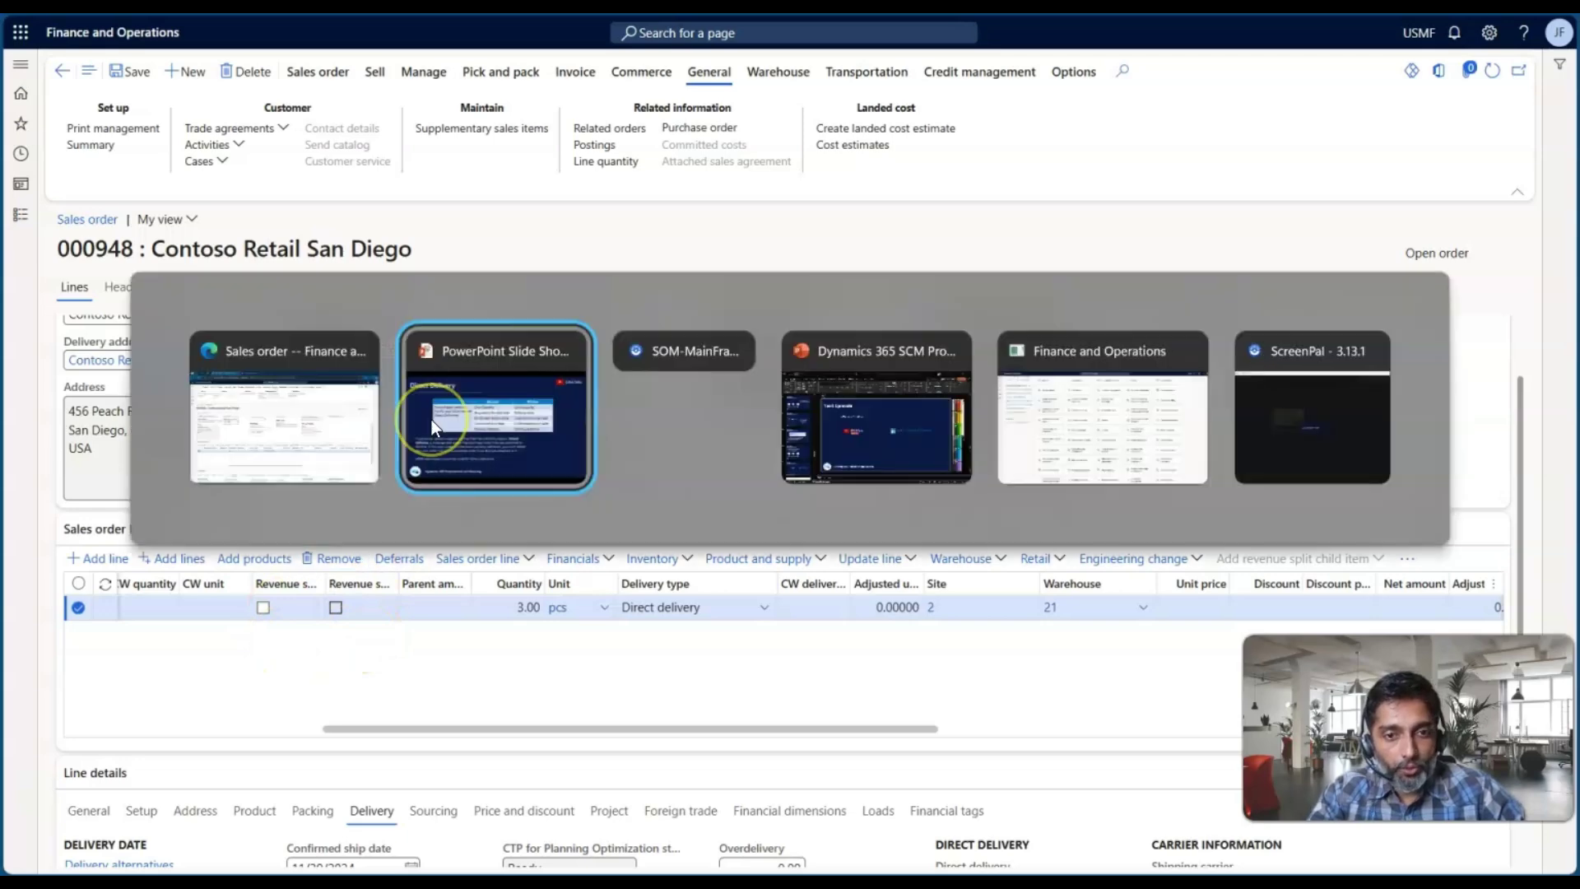
left_click(431, 419)
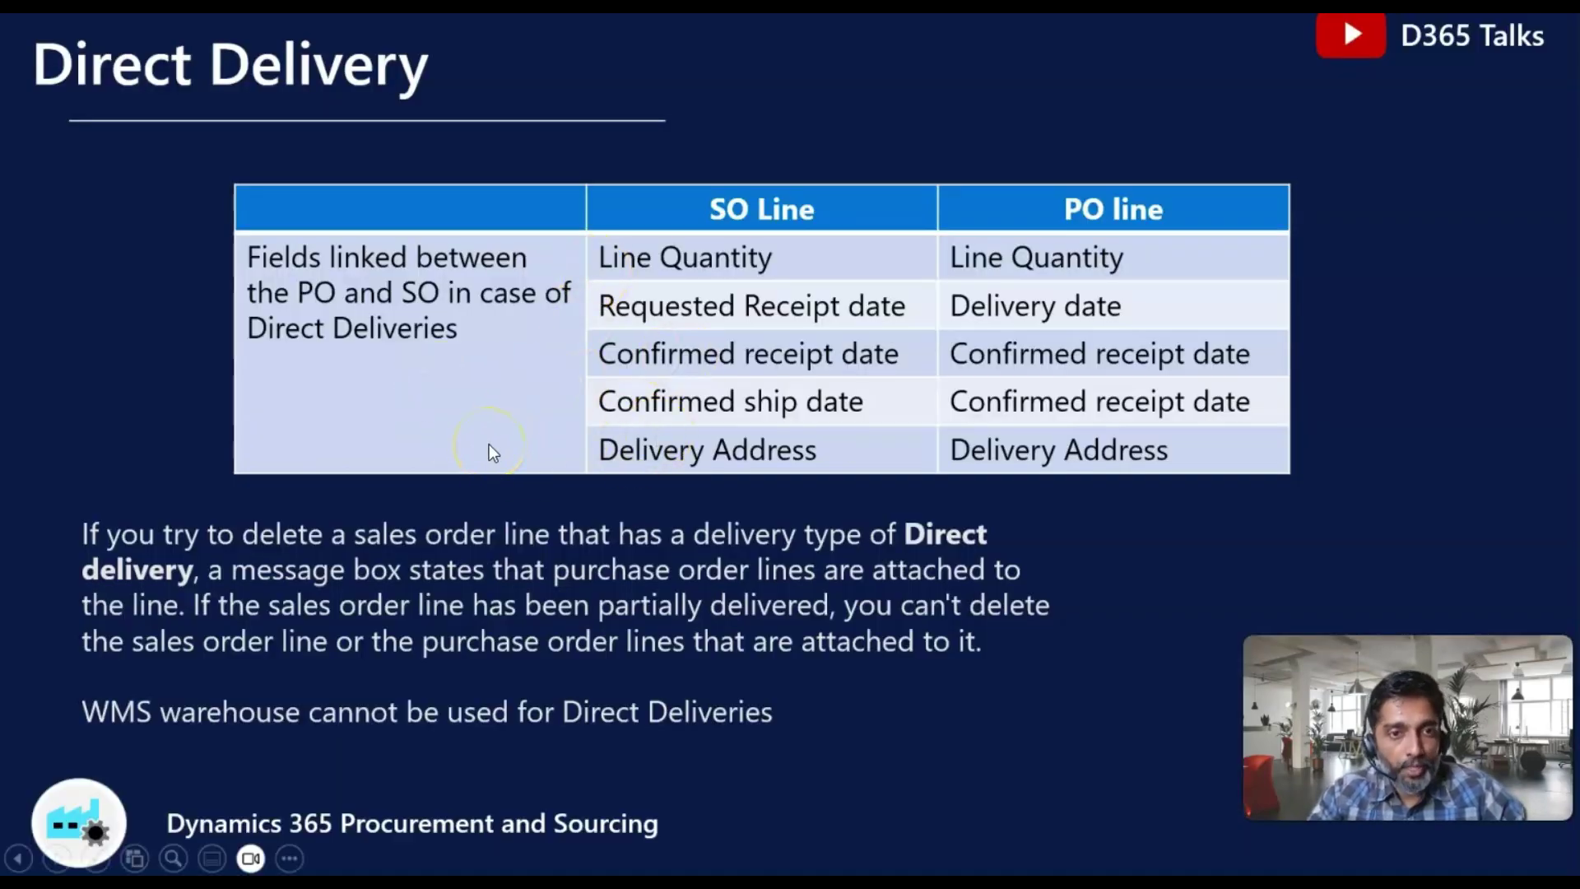
key("Right")
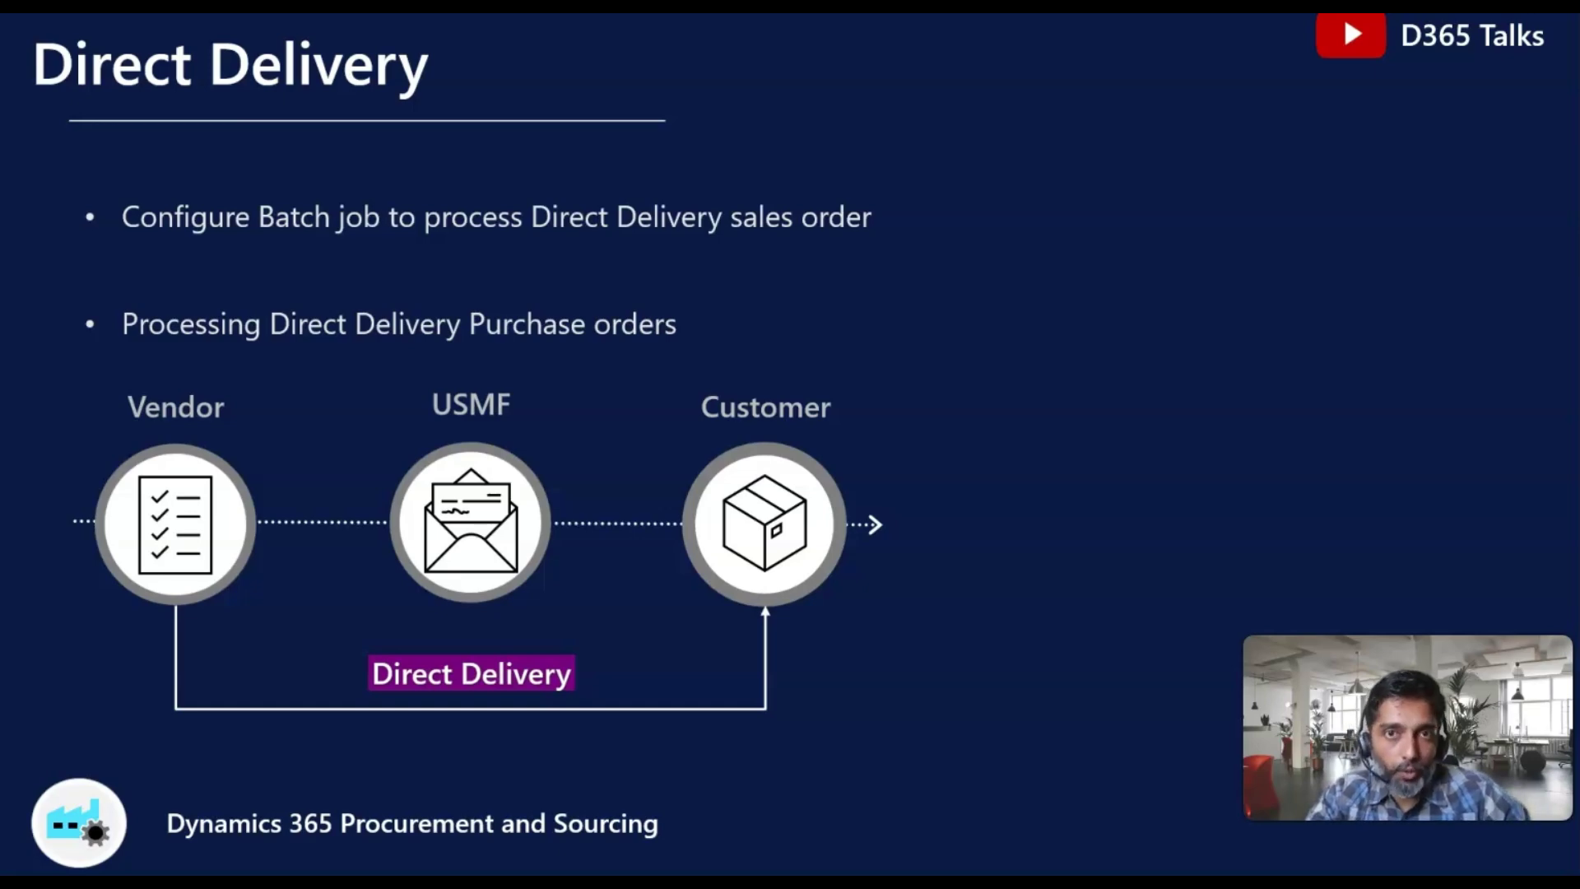
key("alt+Tab")
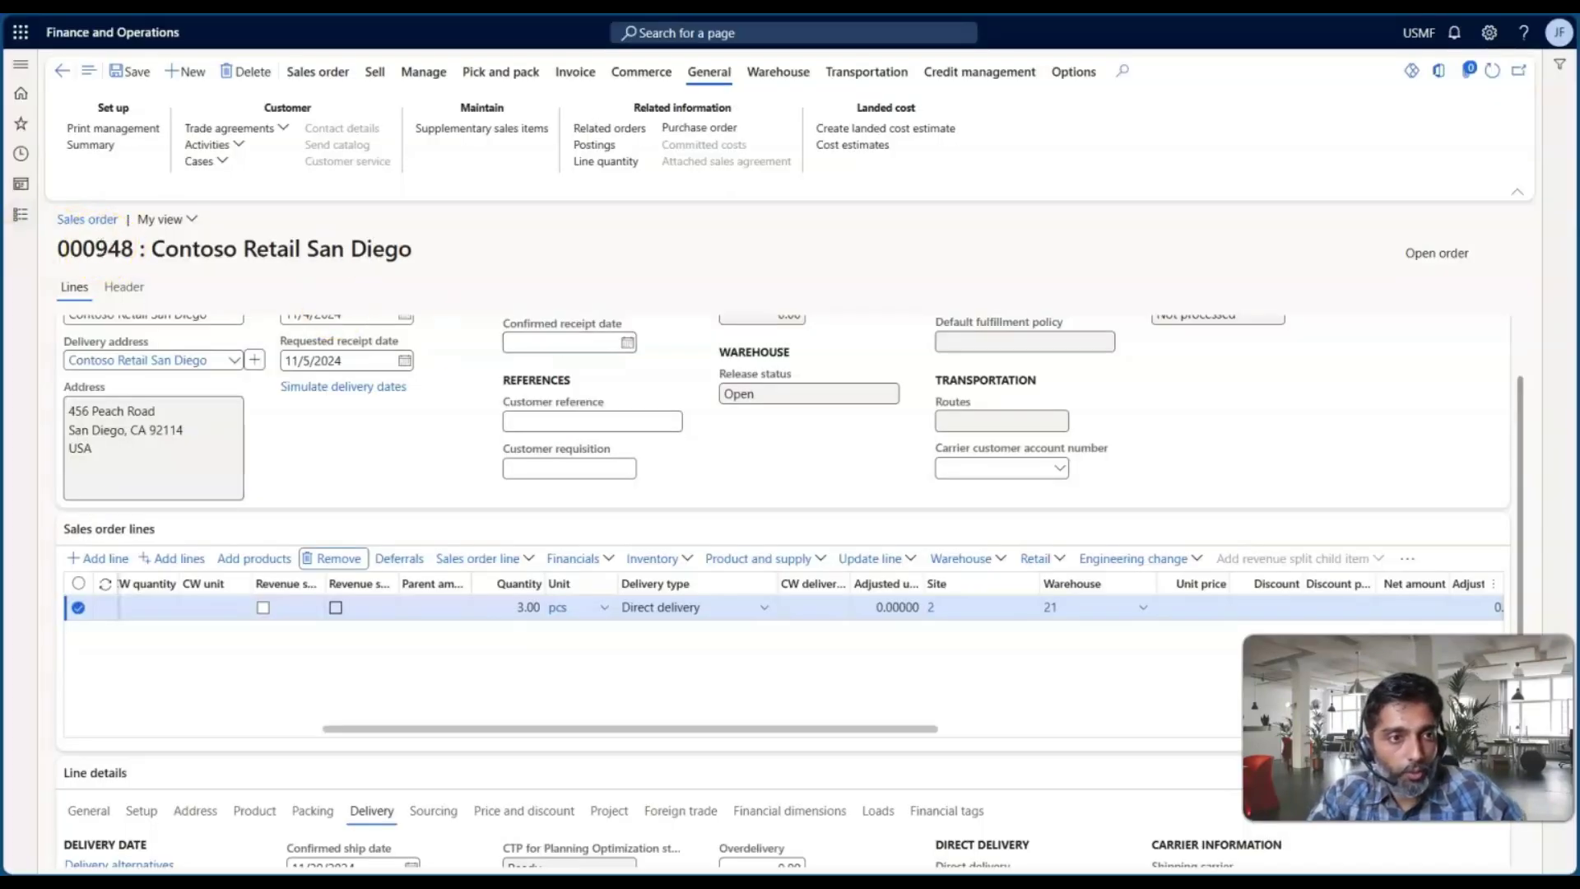
Open Create direct delivery orders from the direct delivery processing functions of Procurement and sourcing.
left_click(21, 215)
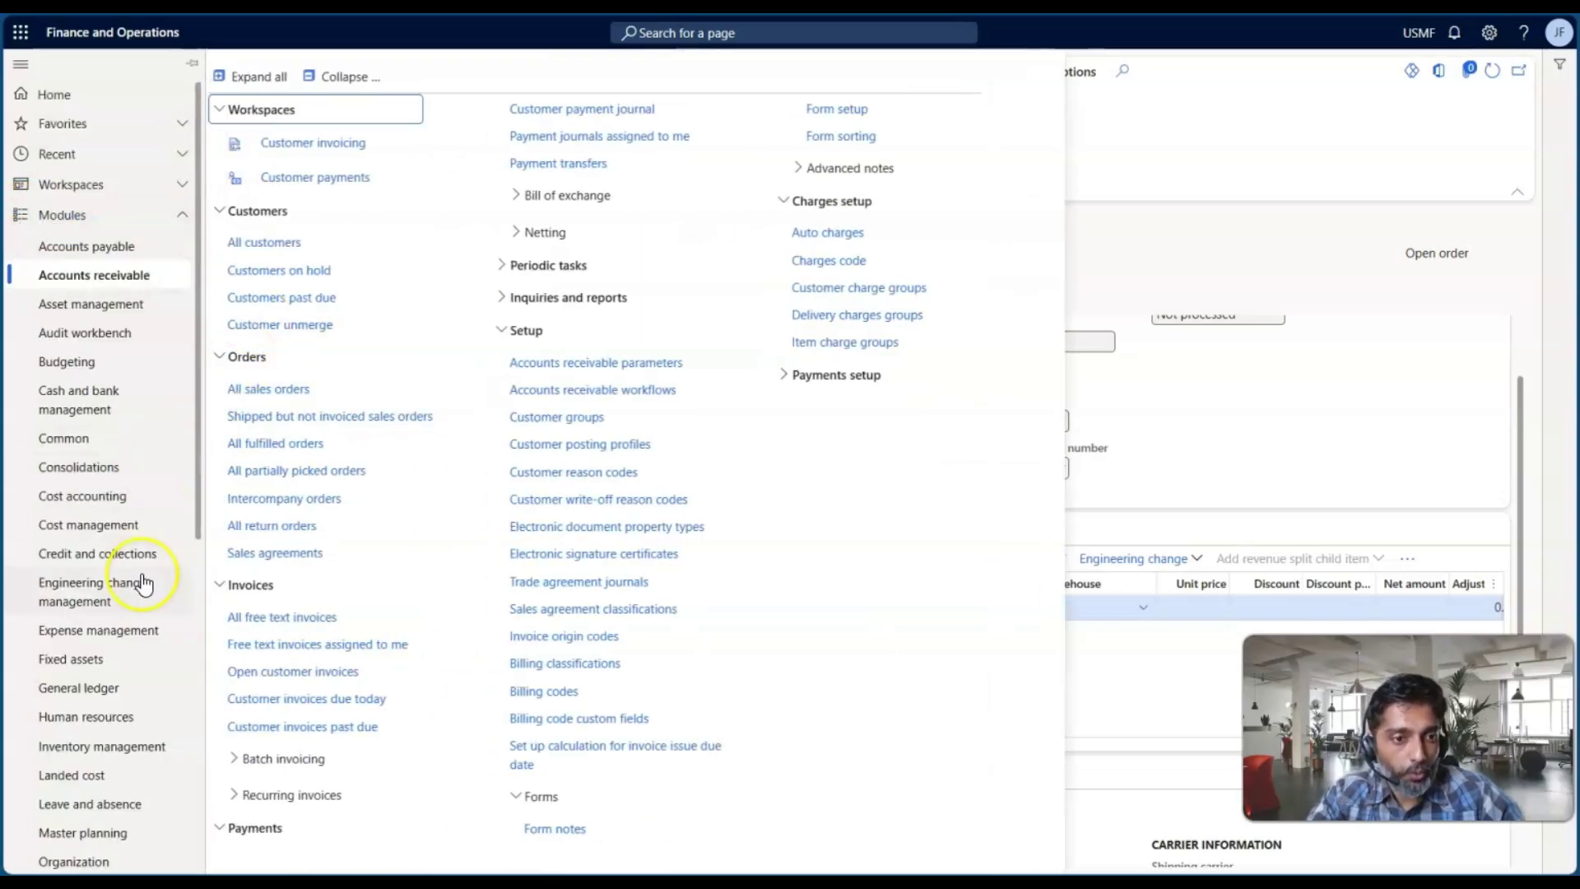
scroll(144, 576, "down", 6)
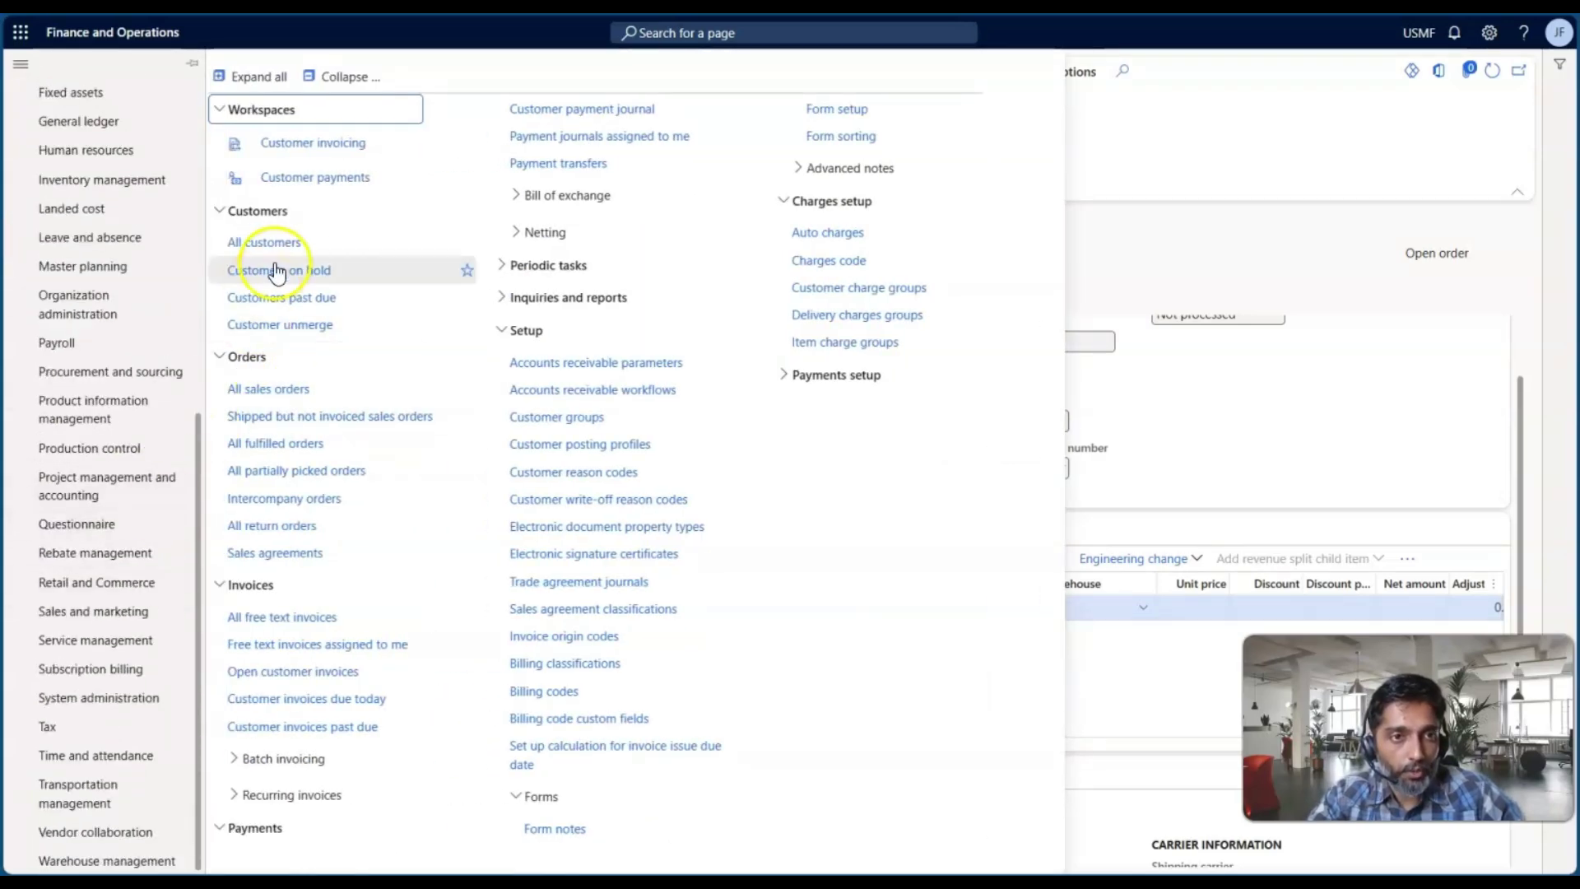
left_click(344, 80)
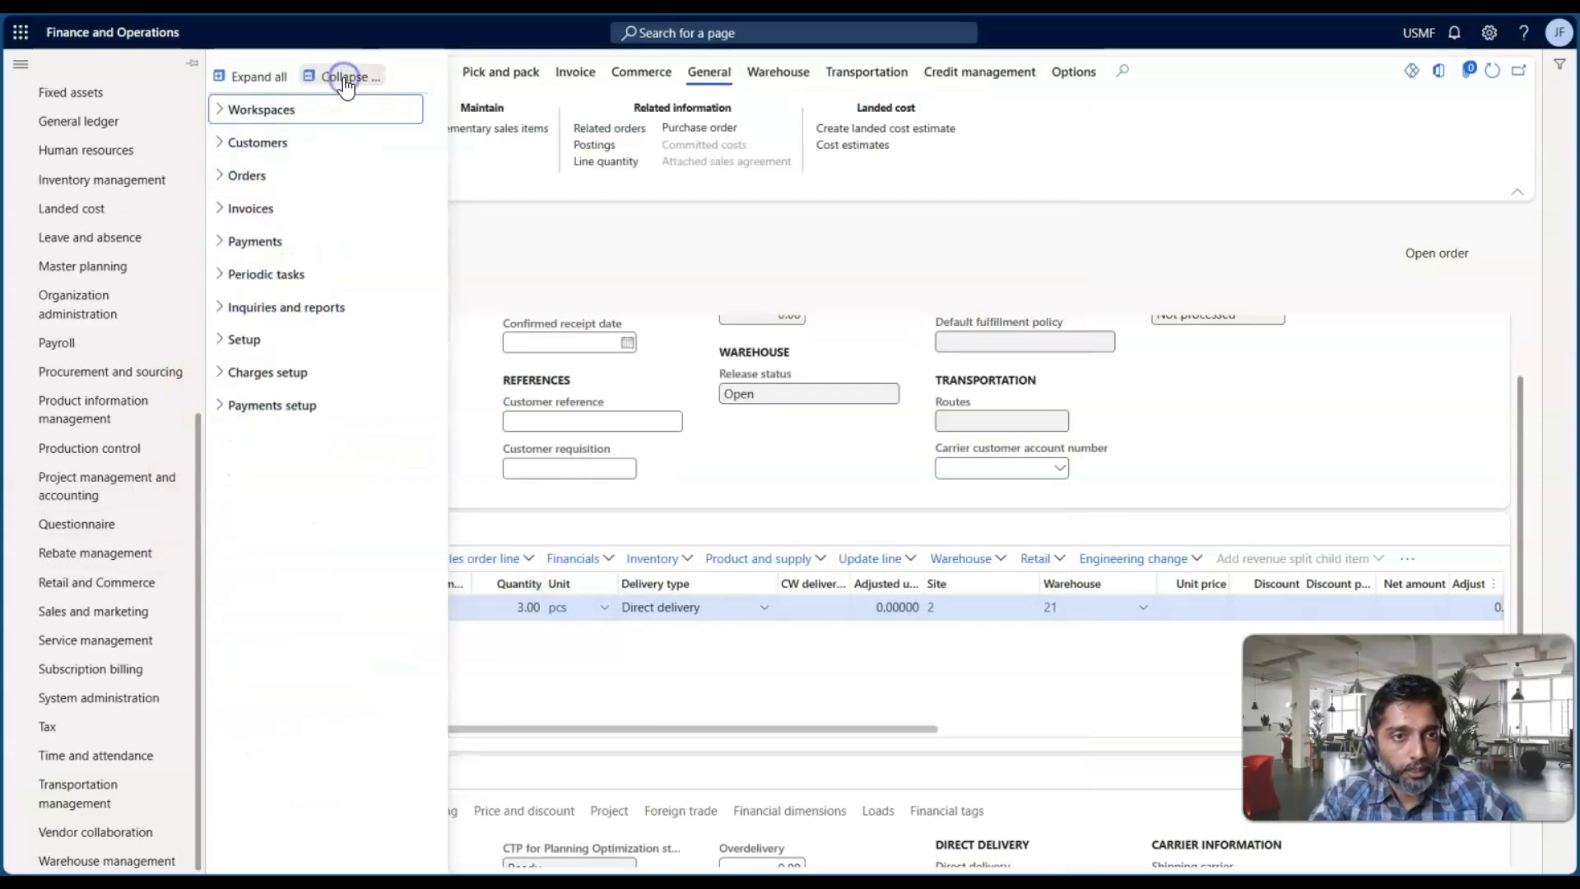
scroll(132, 559, "up", 3)
scroll(127, 554, "up", 2)
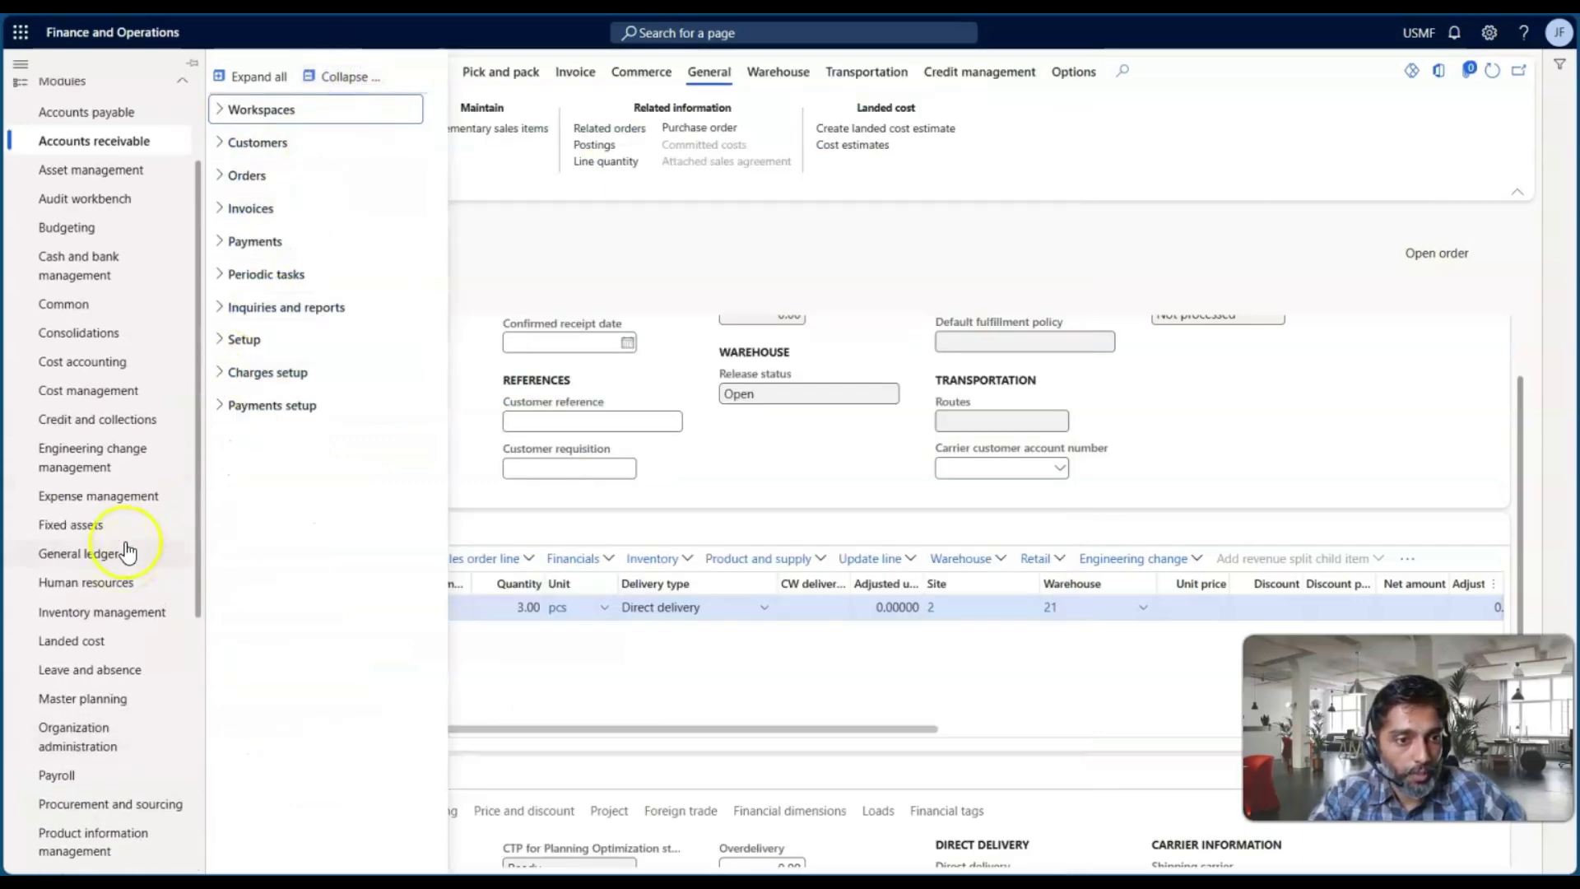
scroll(119, 553, "down", 2)
left_click(110, 617)
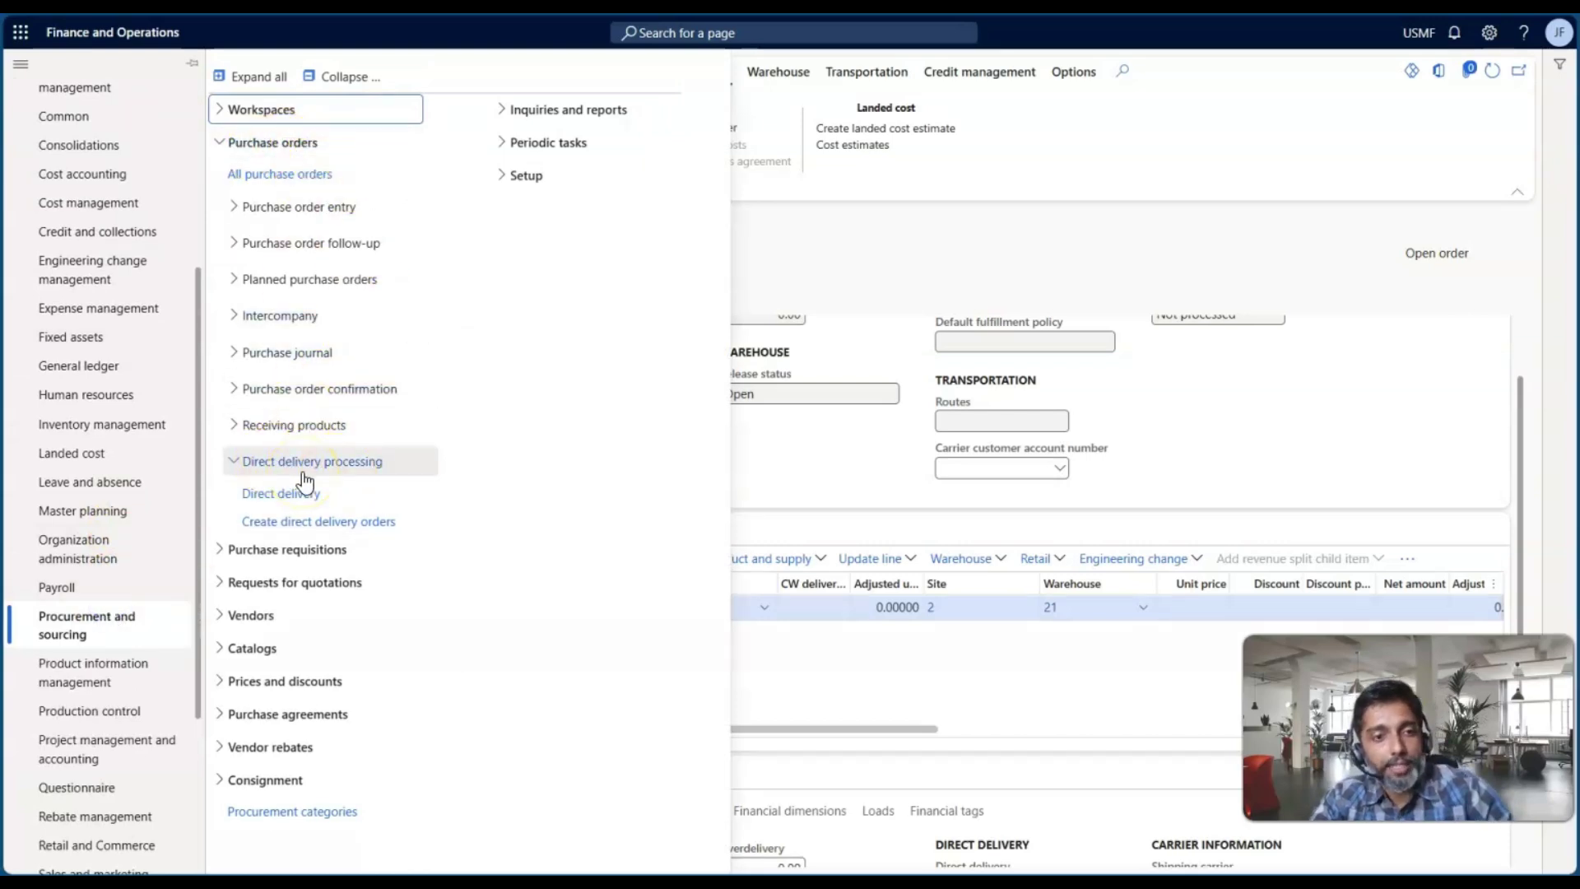
left_click(303, 520)
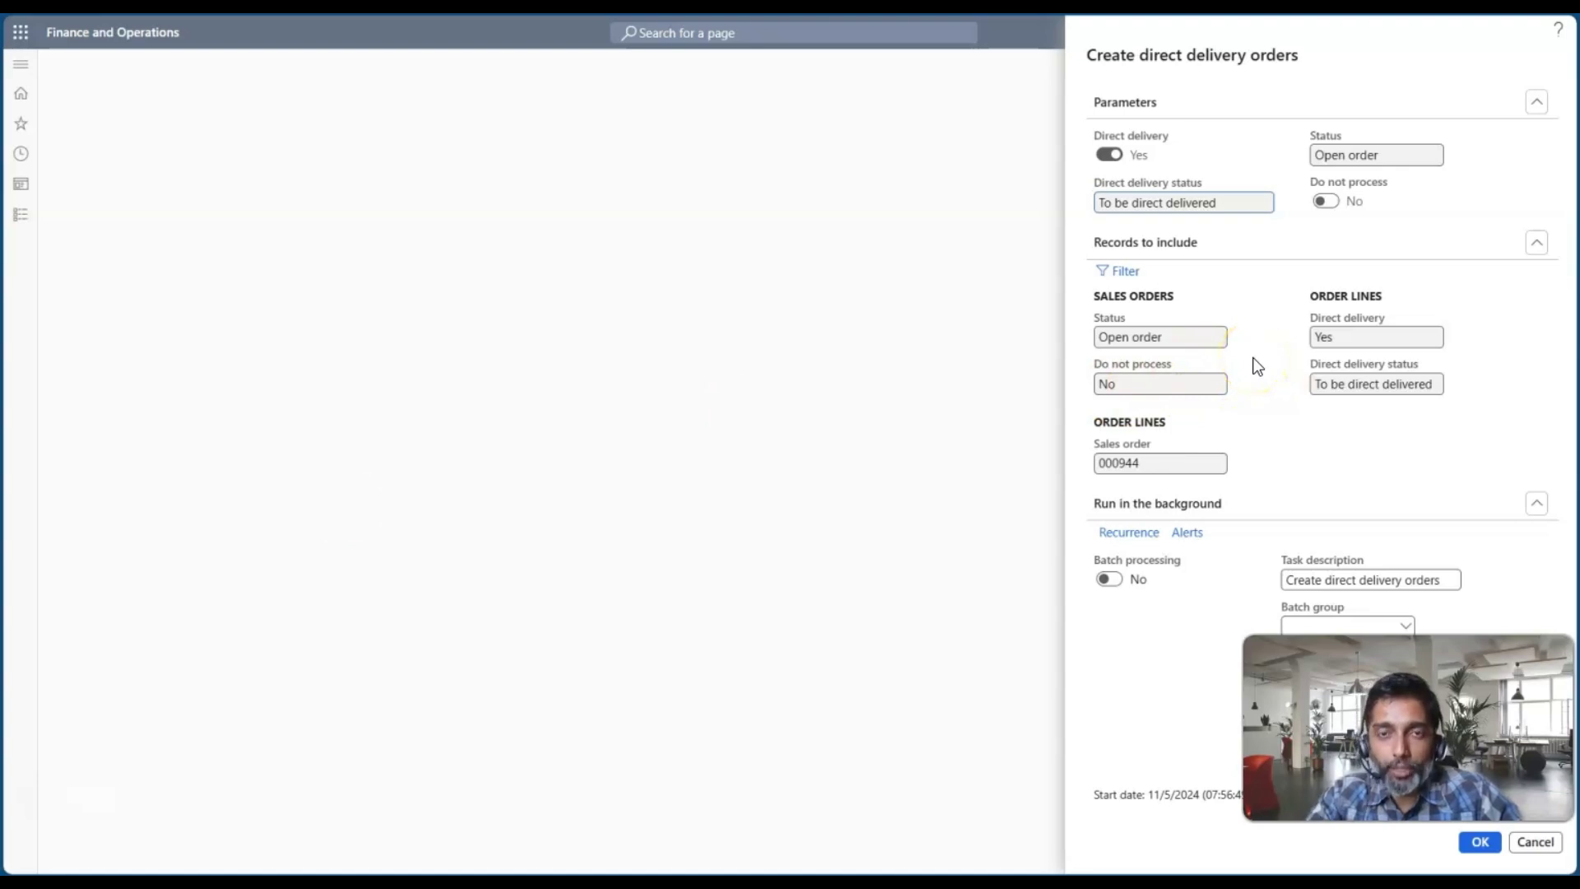
Clear the sales order criterion in the job's record filter and examine the order status and direct delivery status criteria.
left_click(1124, 273)
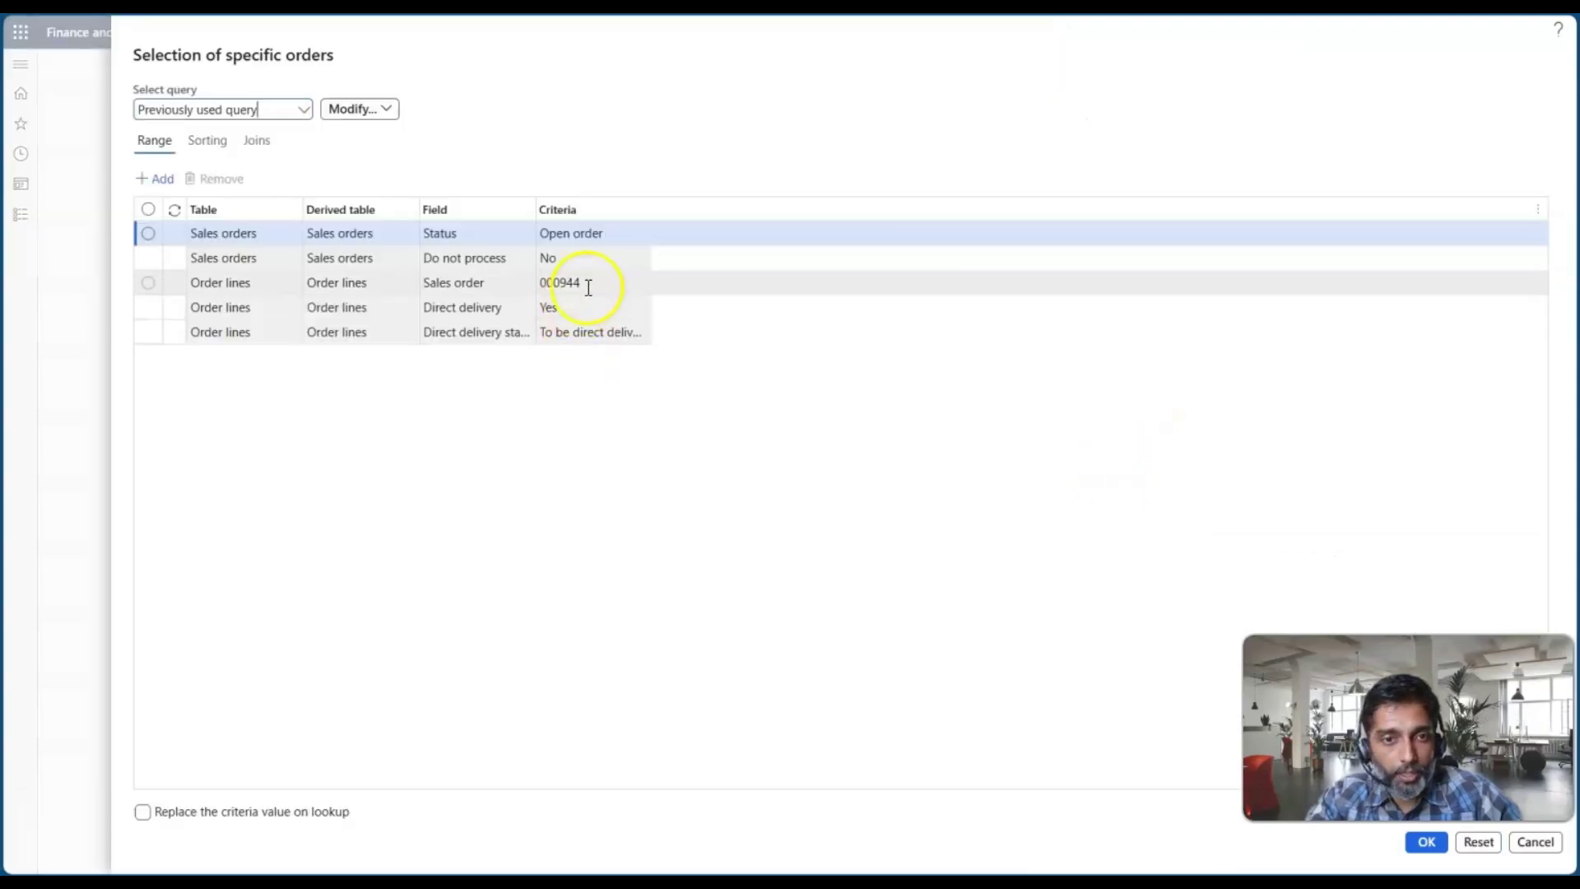
left_click(589, 283)
left_click_drag(589, 283, 539, 283)
key("BackSpace")
left_click(658, 413)
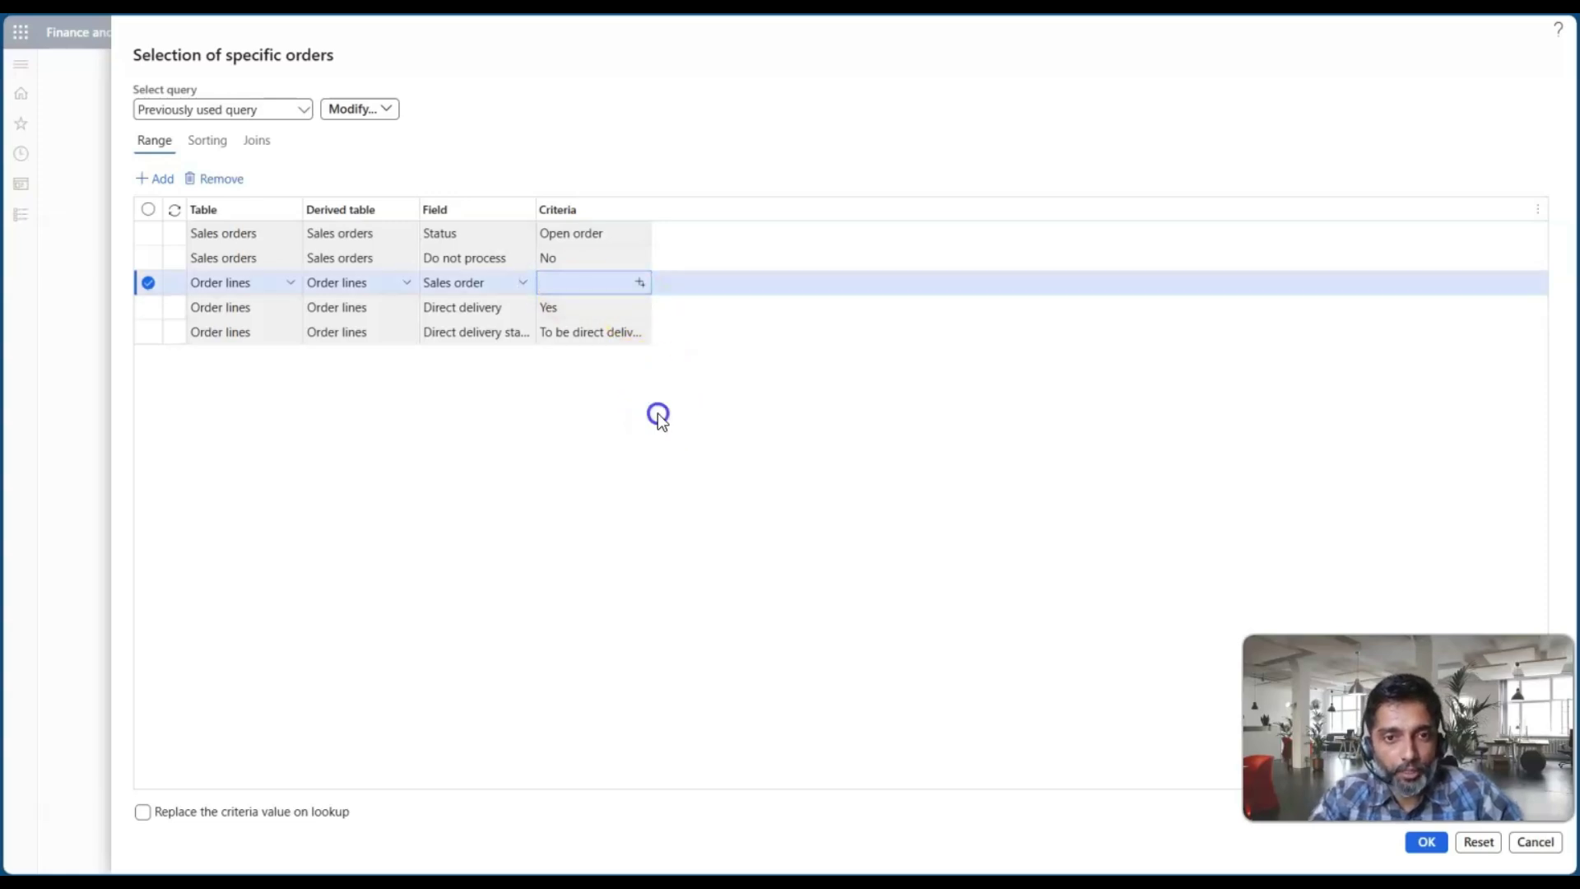
left_click(596, 236)
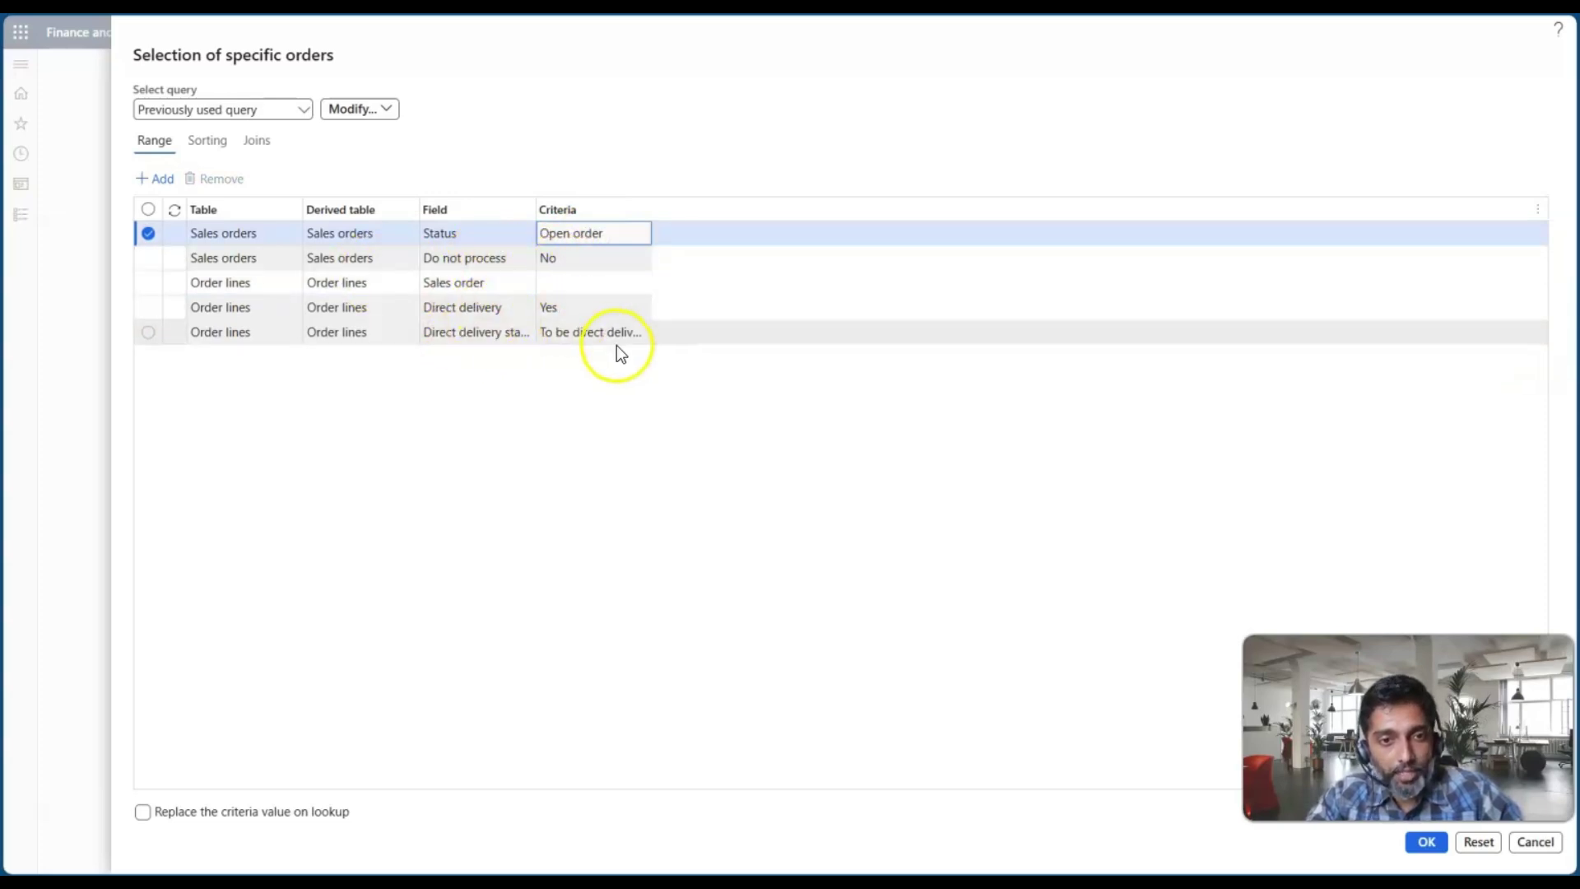
left_click(591, 333)
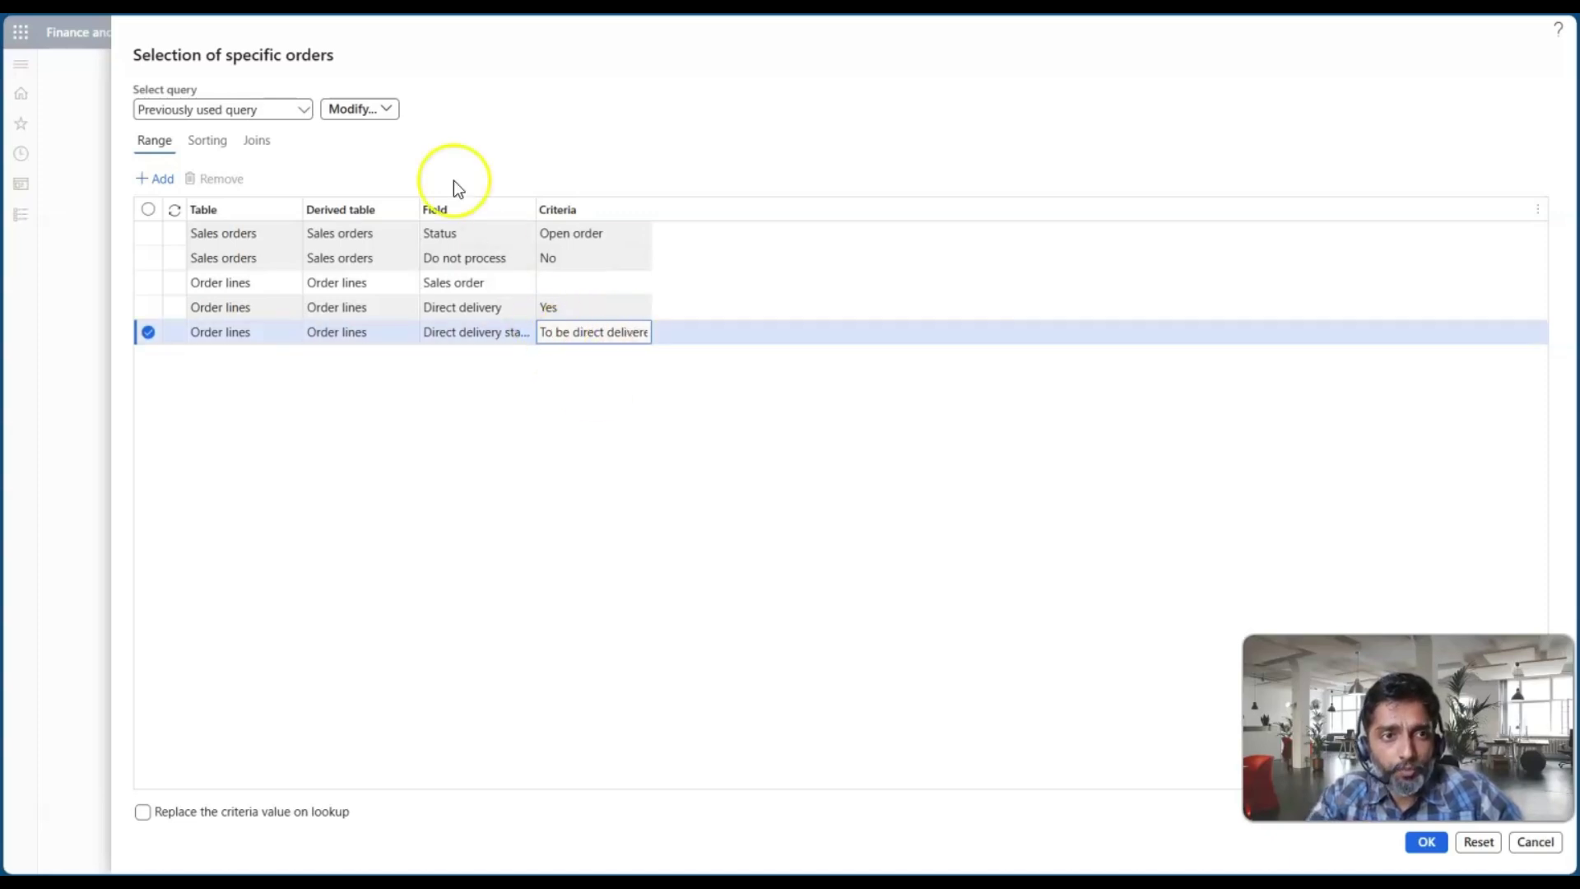
Try adding another Sales orders criterion to the filter, remove the new row, and discard the filter changes.
left_click(302, 111)
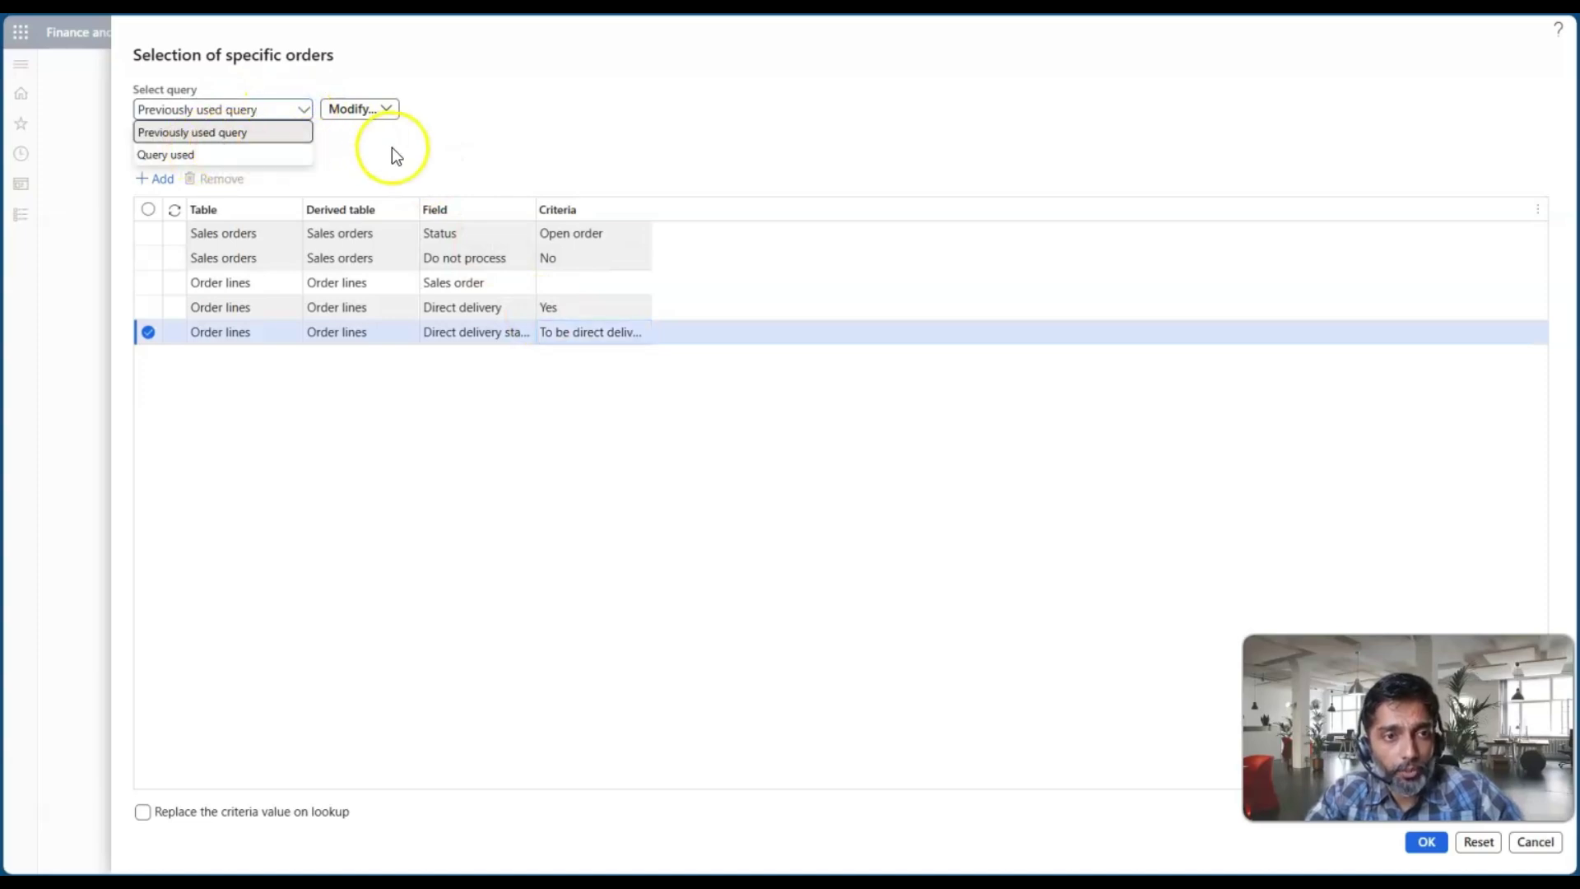
left_click(391, 147)
left_click(159, 180)
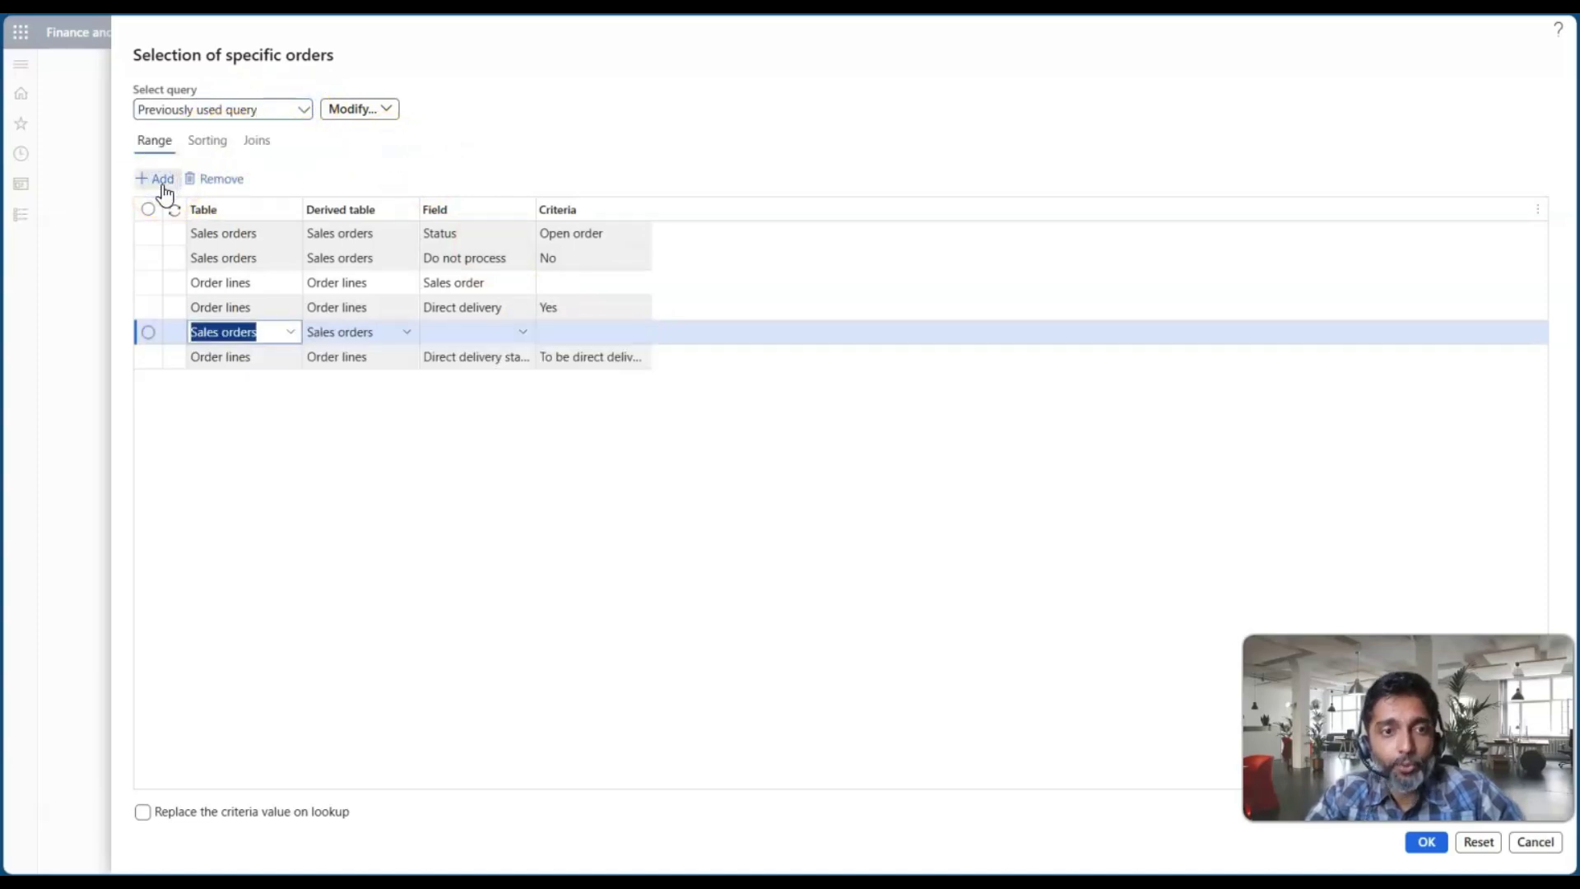
left_click(405, 333)
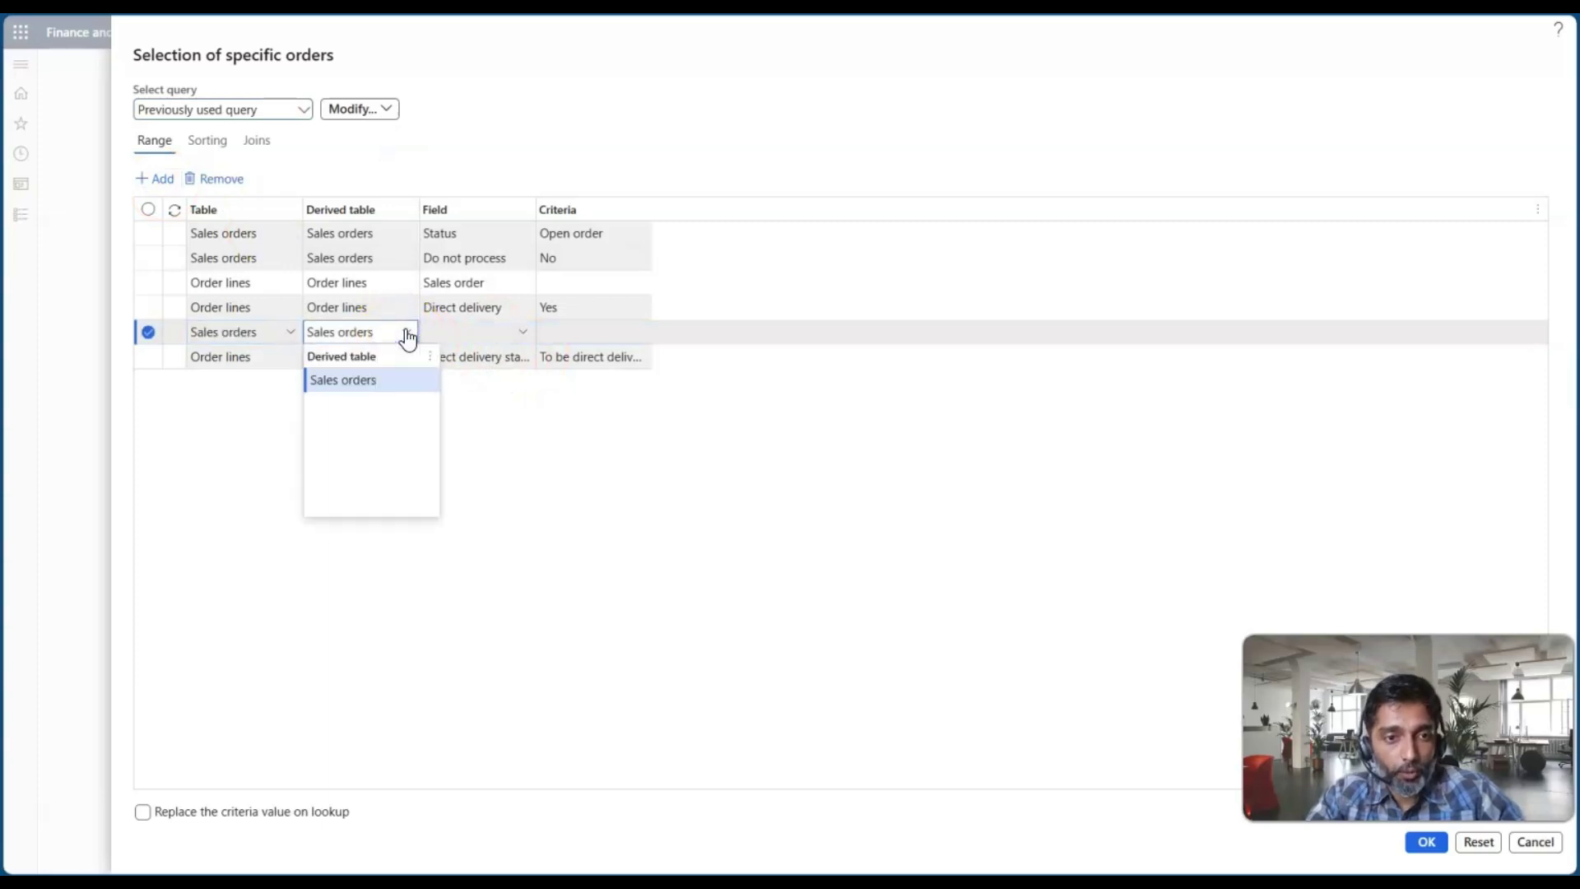
left_click(552, 442)
left_click(871, 588)
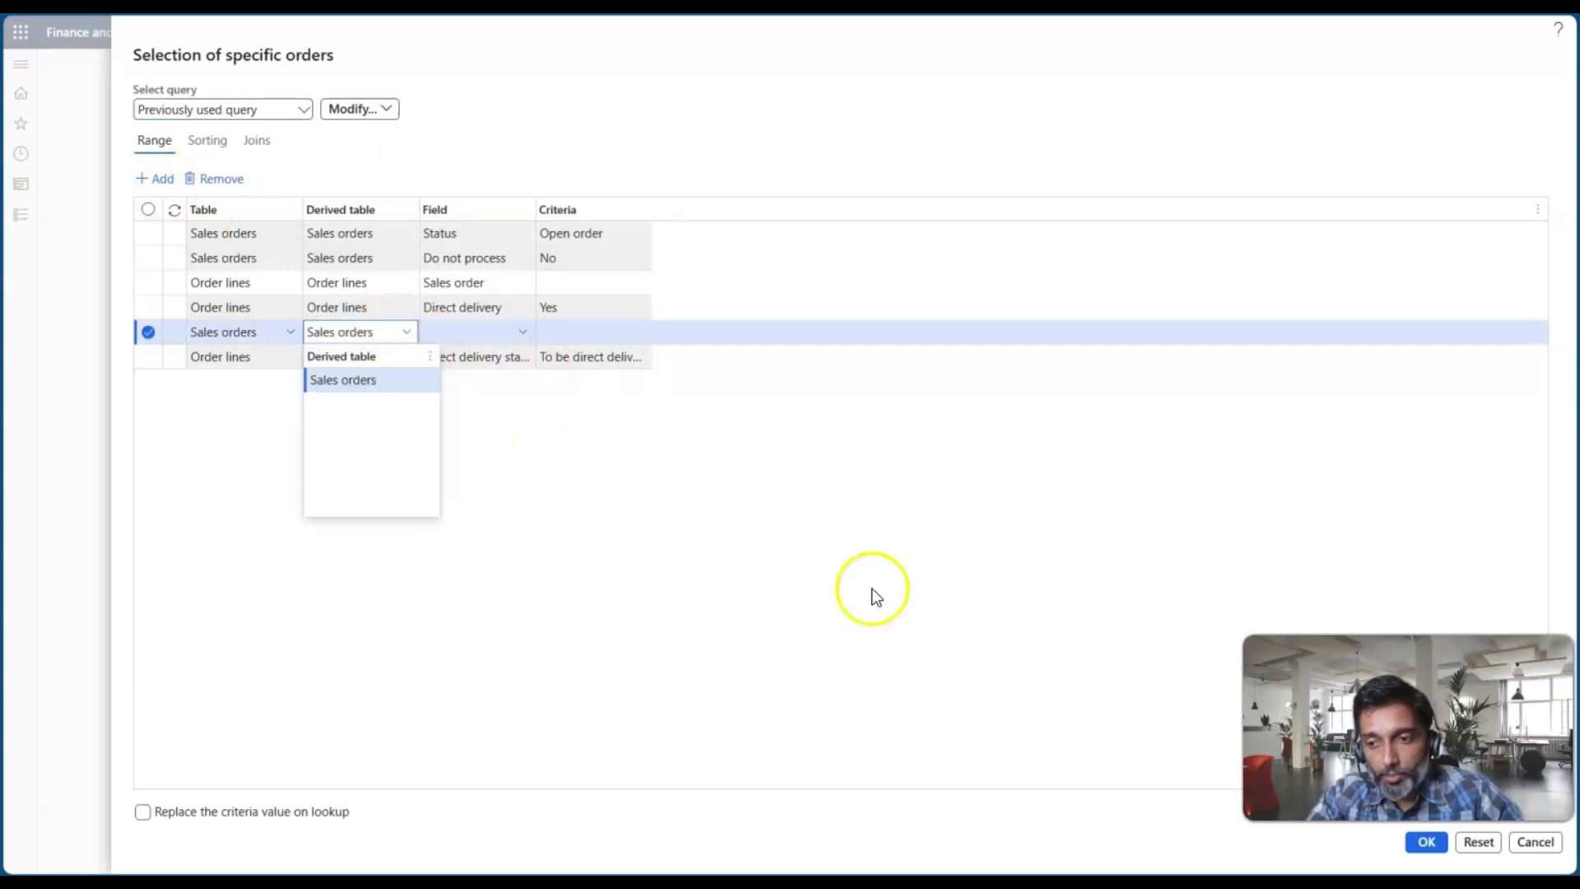
left_click(623, 330)
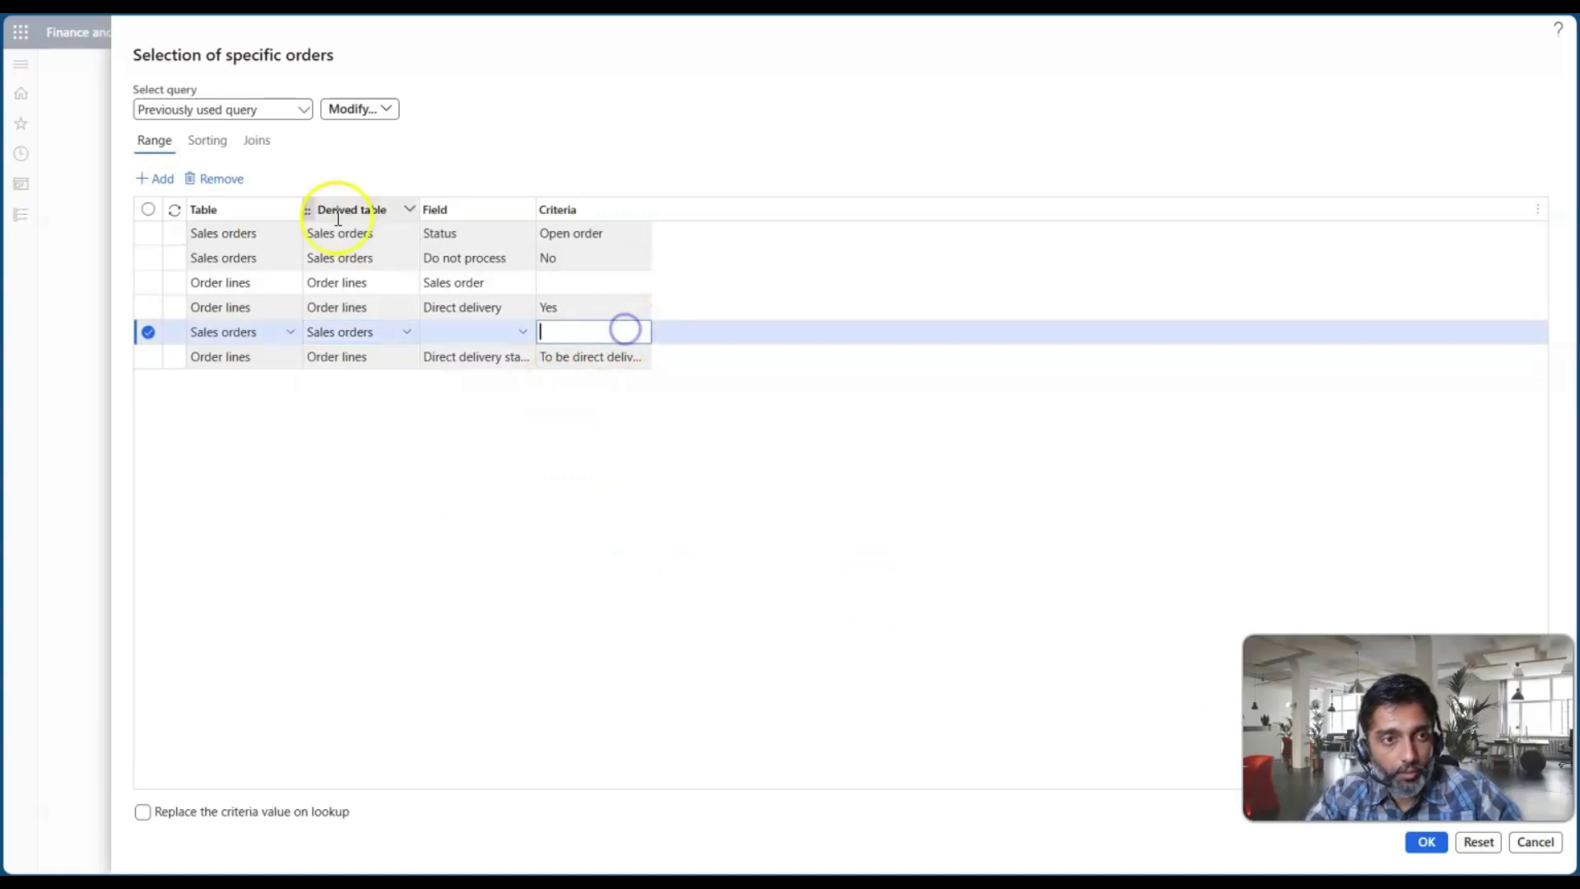
left_click(238, 186)
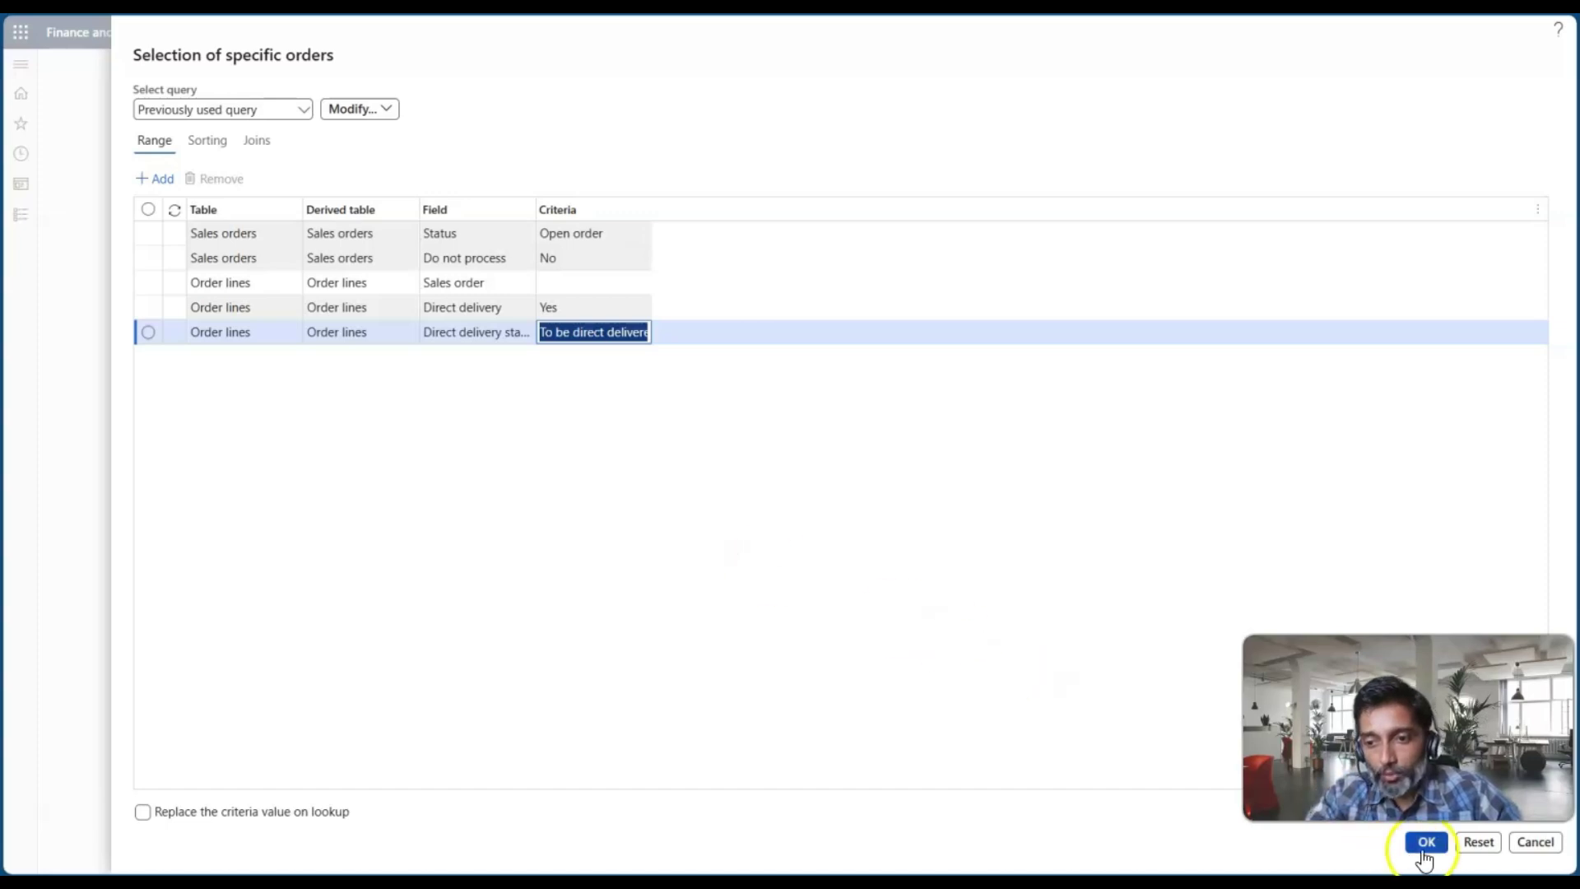
left_click(1537, 843)
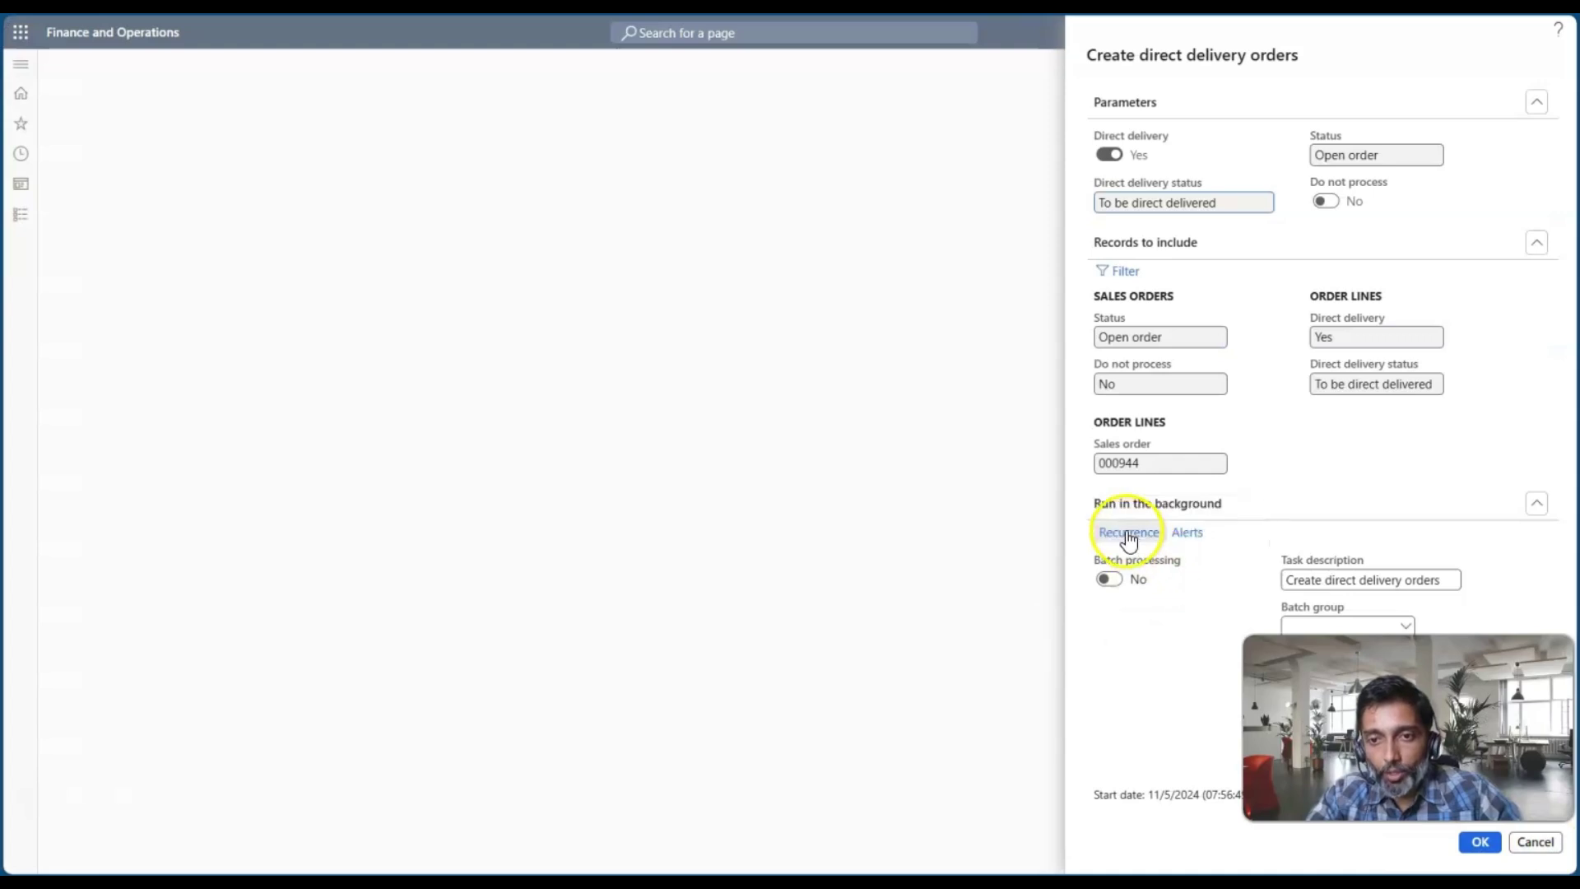
Define a monthly recurrence for the direct delivery job that repeats on a specific day by a fixed interval.
left_click(1128, 534)
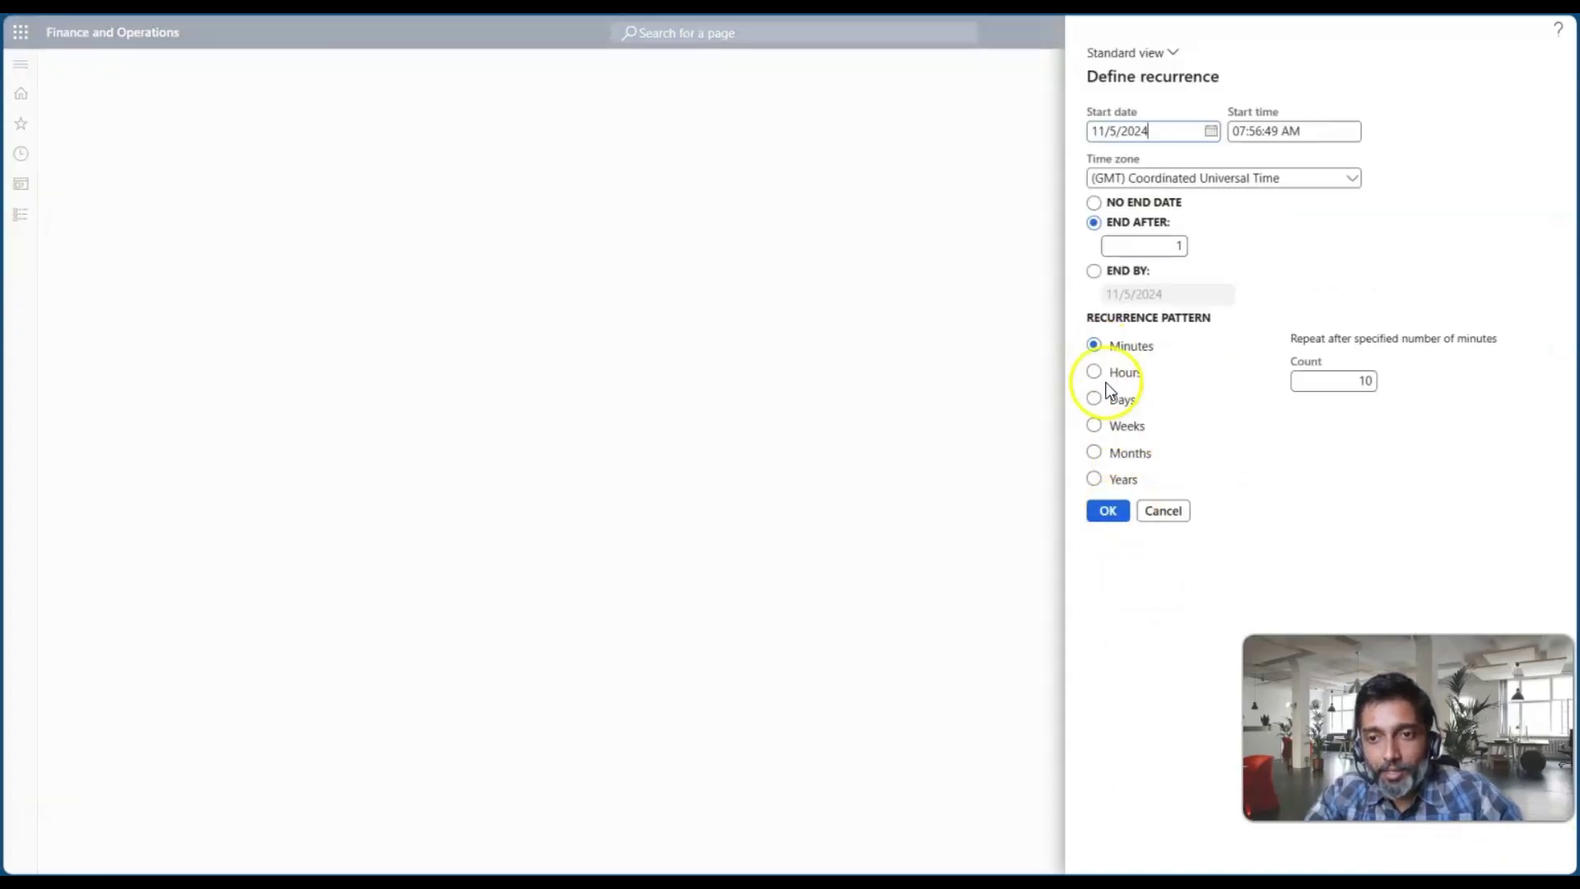
left_click(1094, 452)
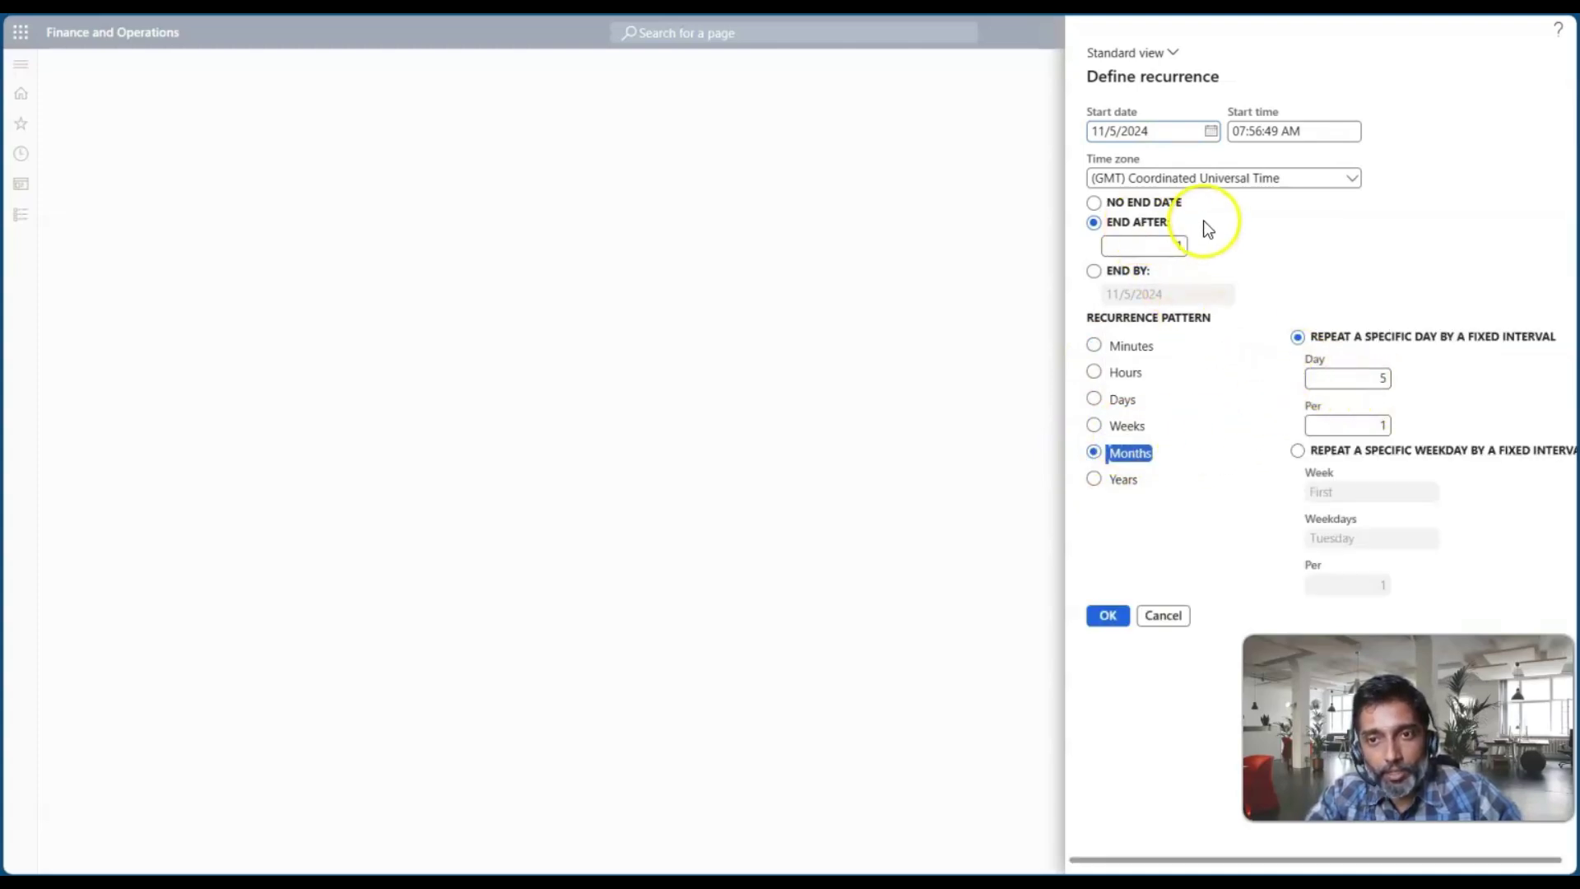
left_click(1382, 379)
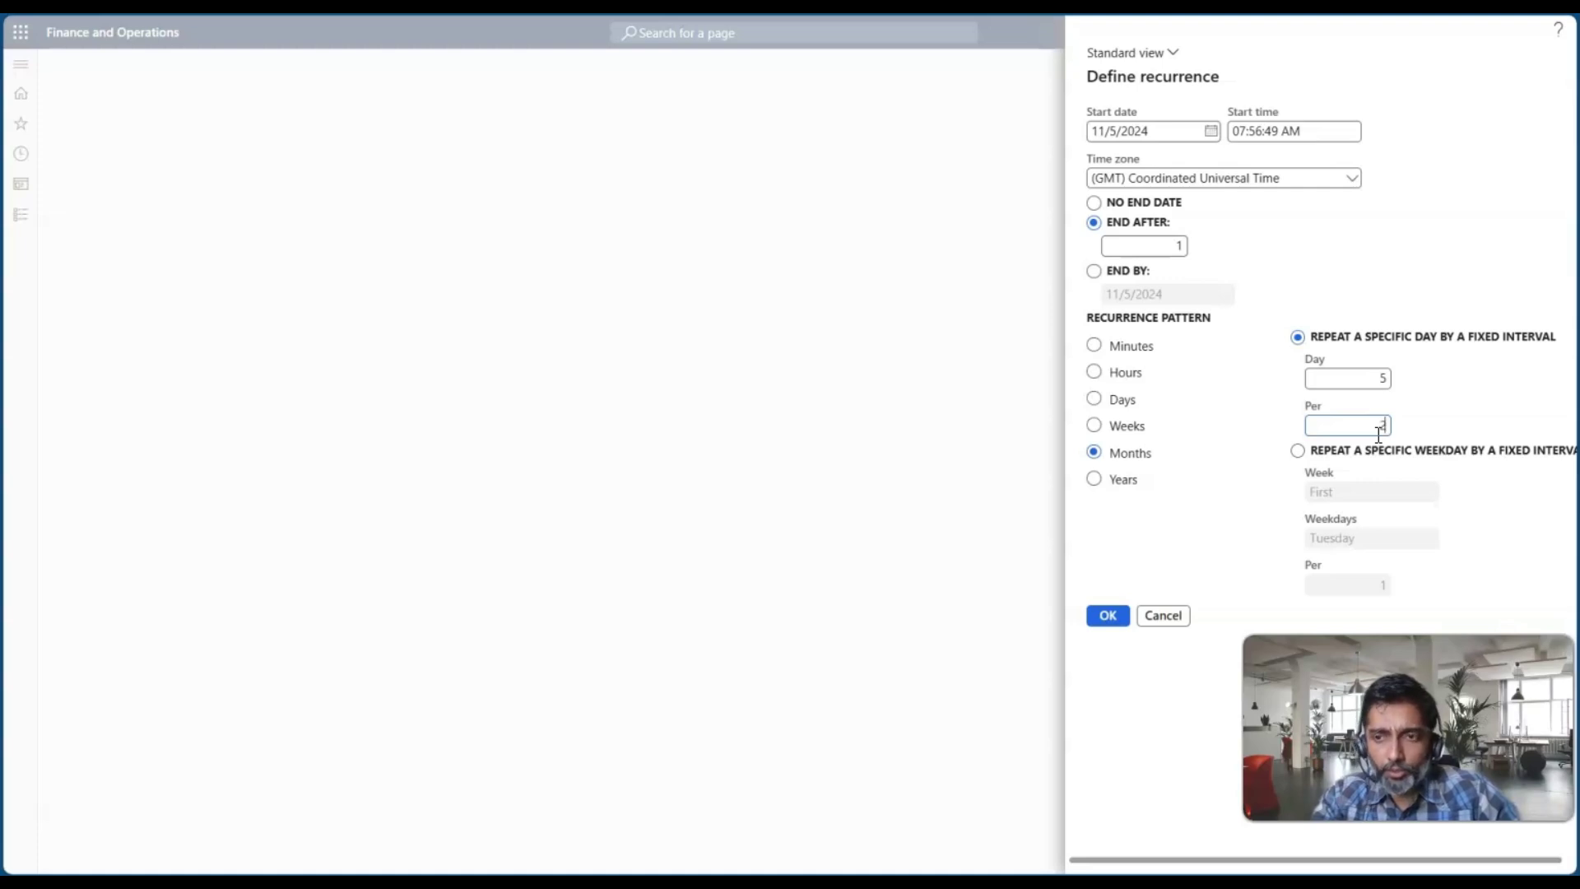
left_click(1108, 625)
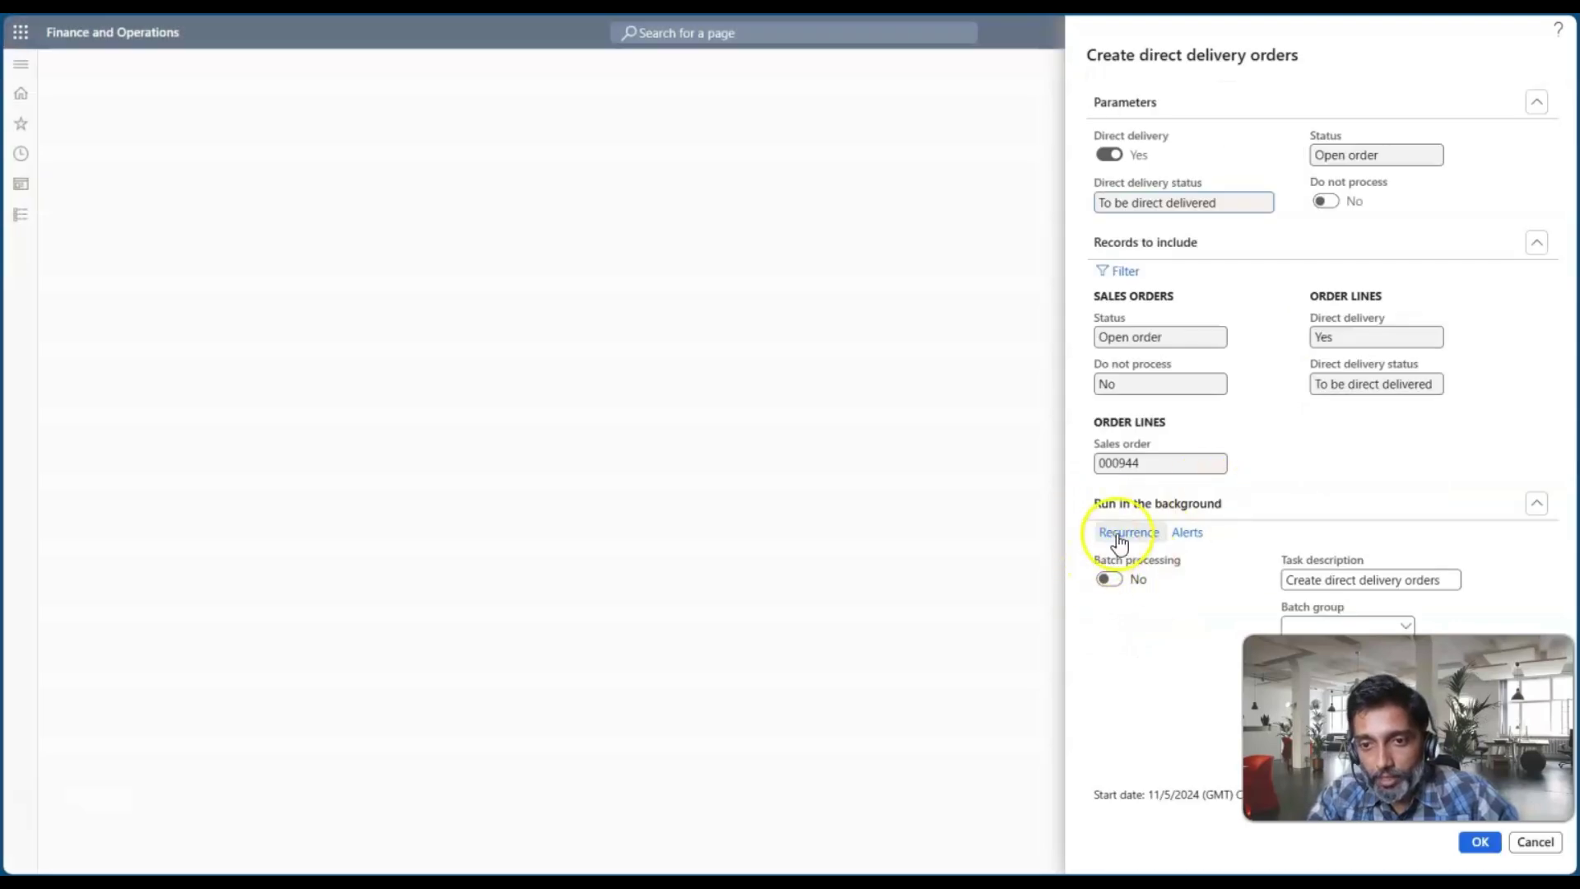
Enable batch processing for the direct delivery job and cancel the job without running it.
left_click(1115, 580)
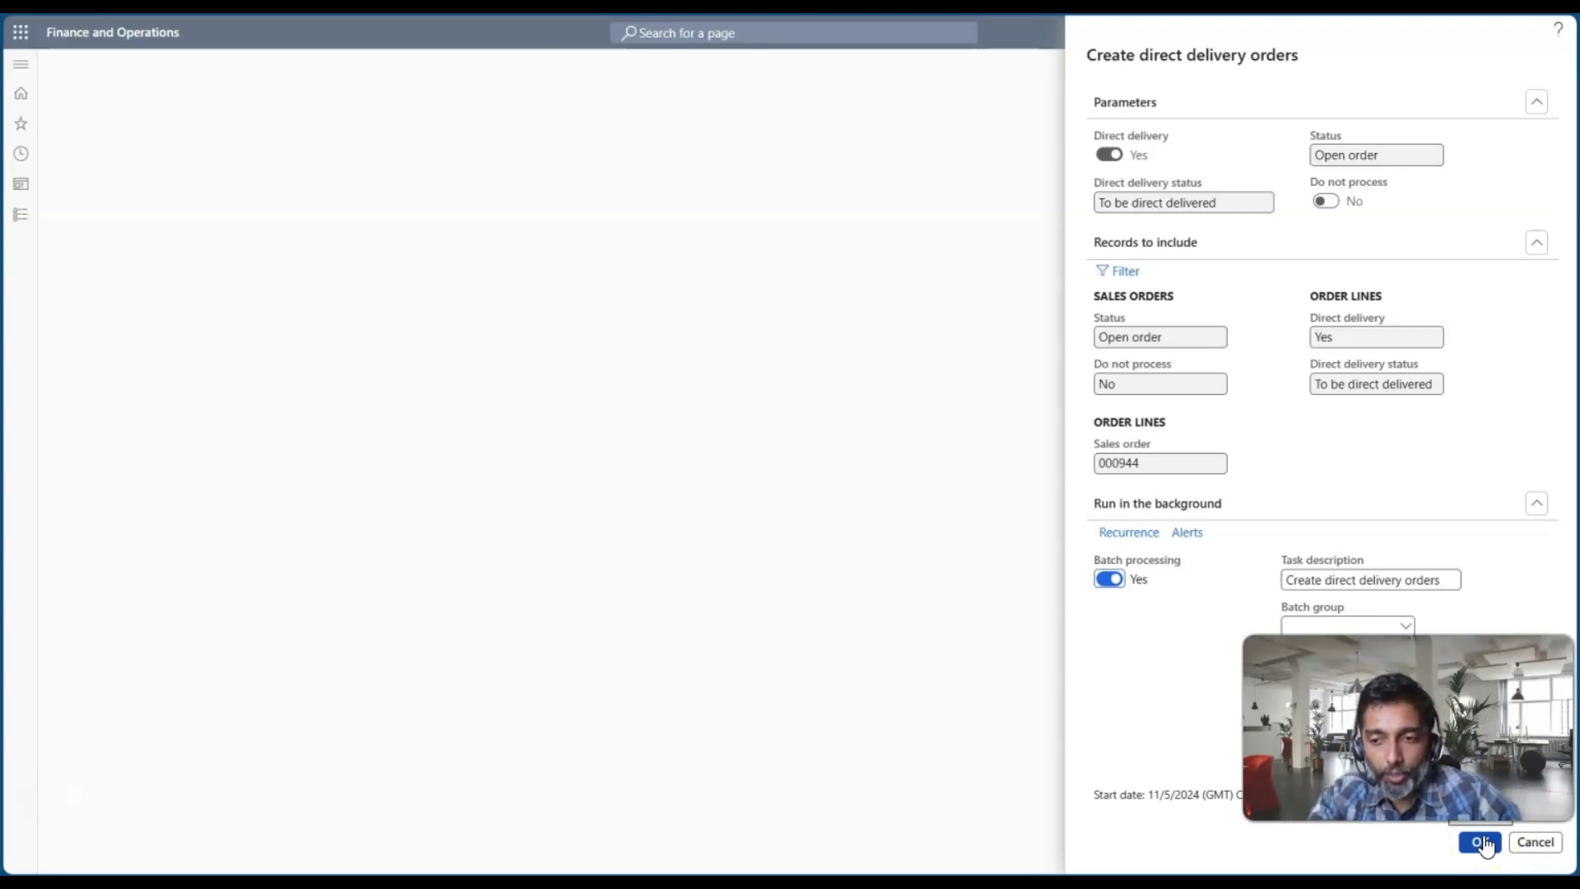
left_click(1526, 845)
left_click(1127, 627)
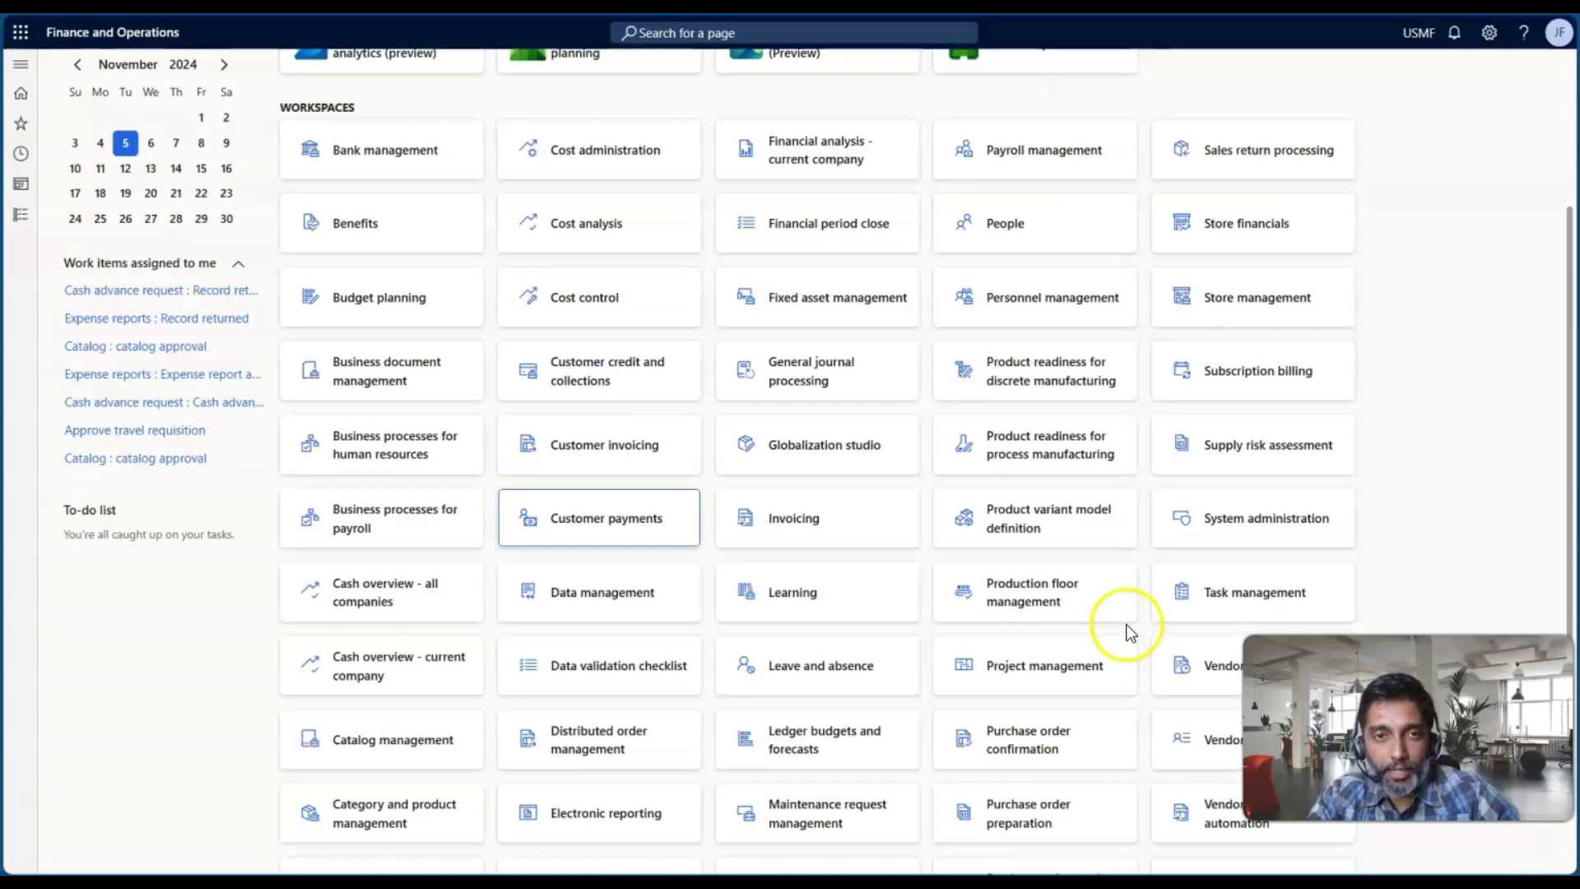
left_click(22, 220)
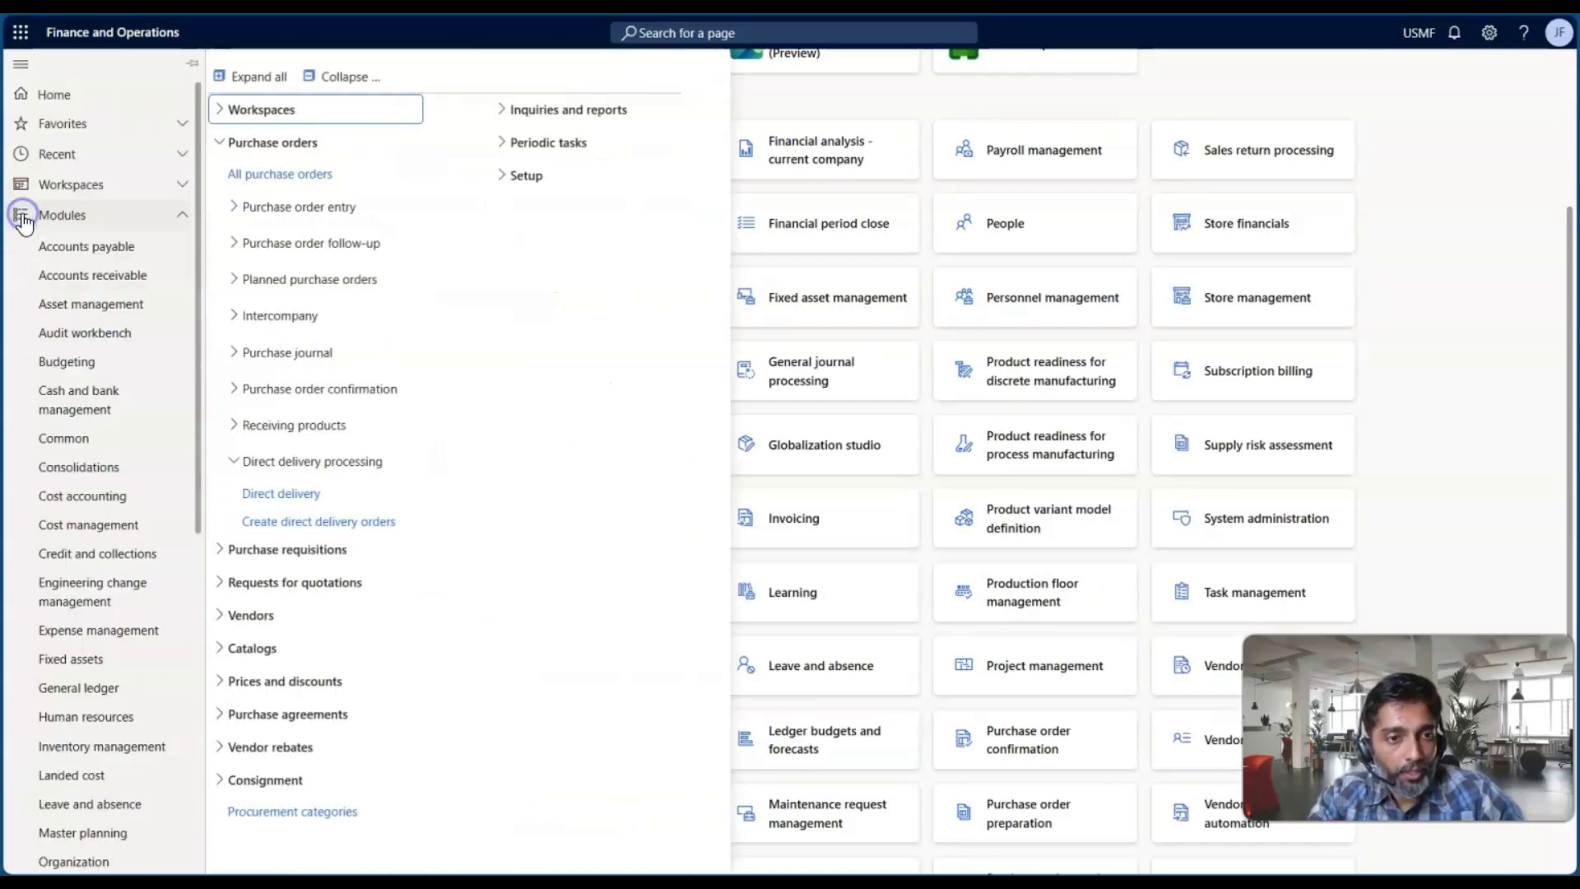
left_click(316, 525)
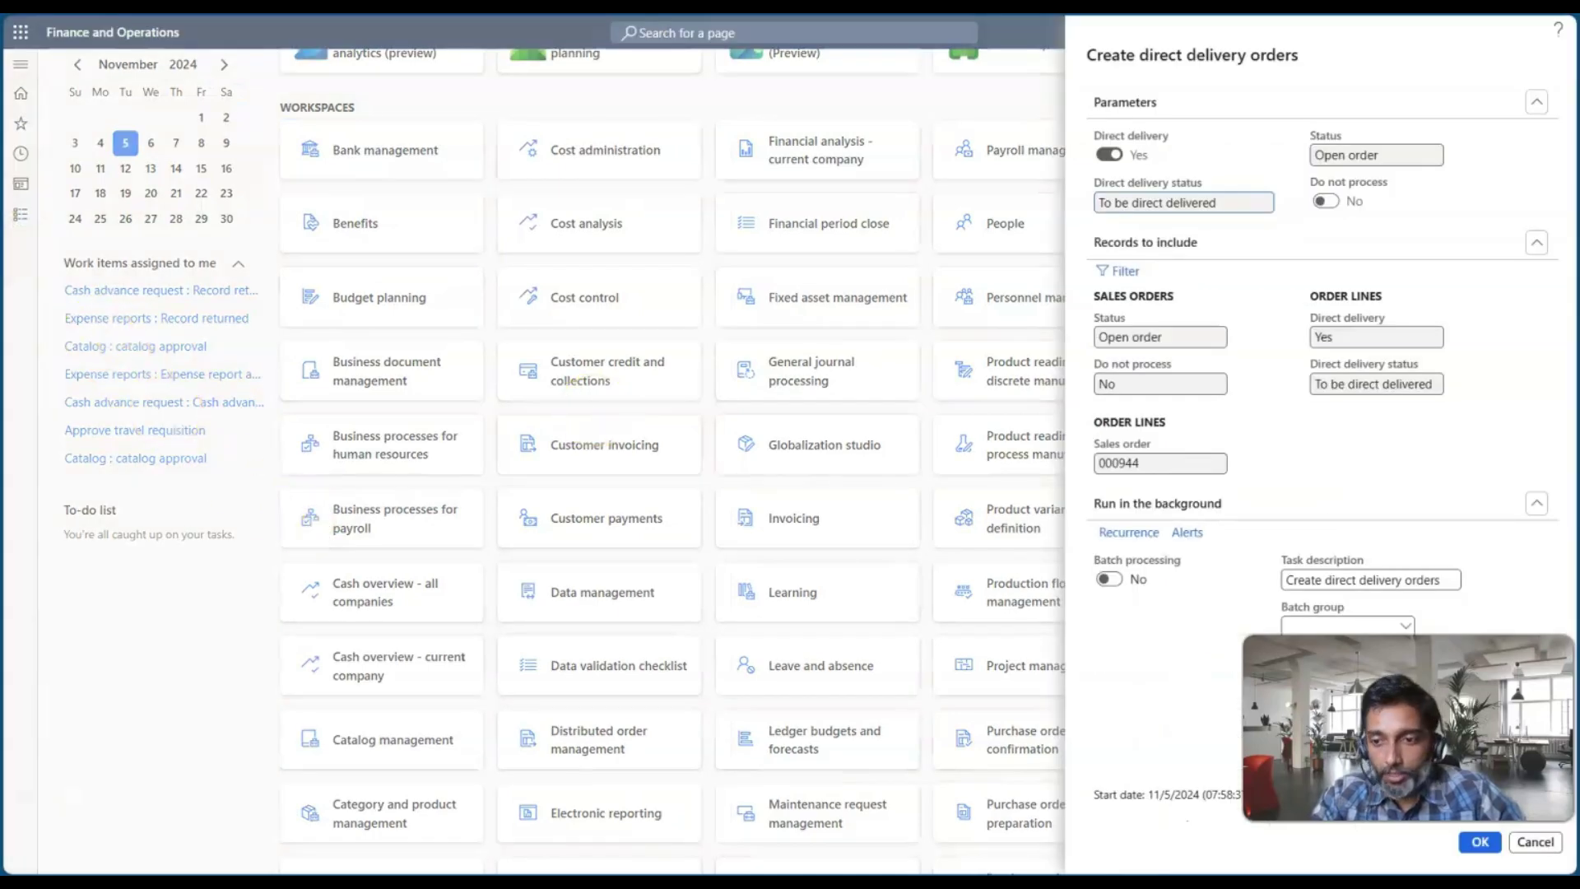
left_click(1535, 840)
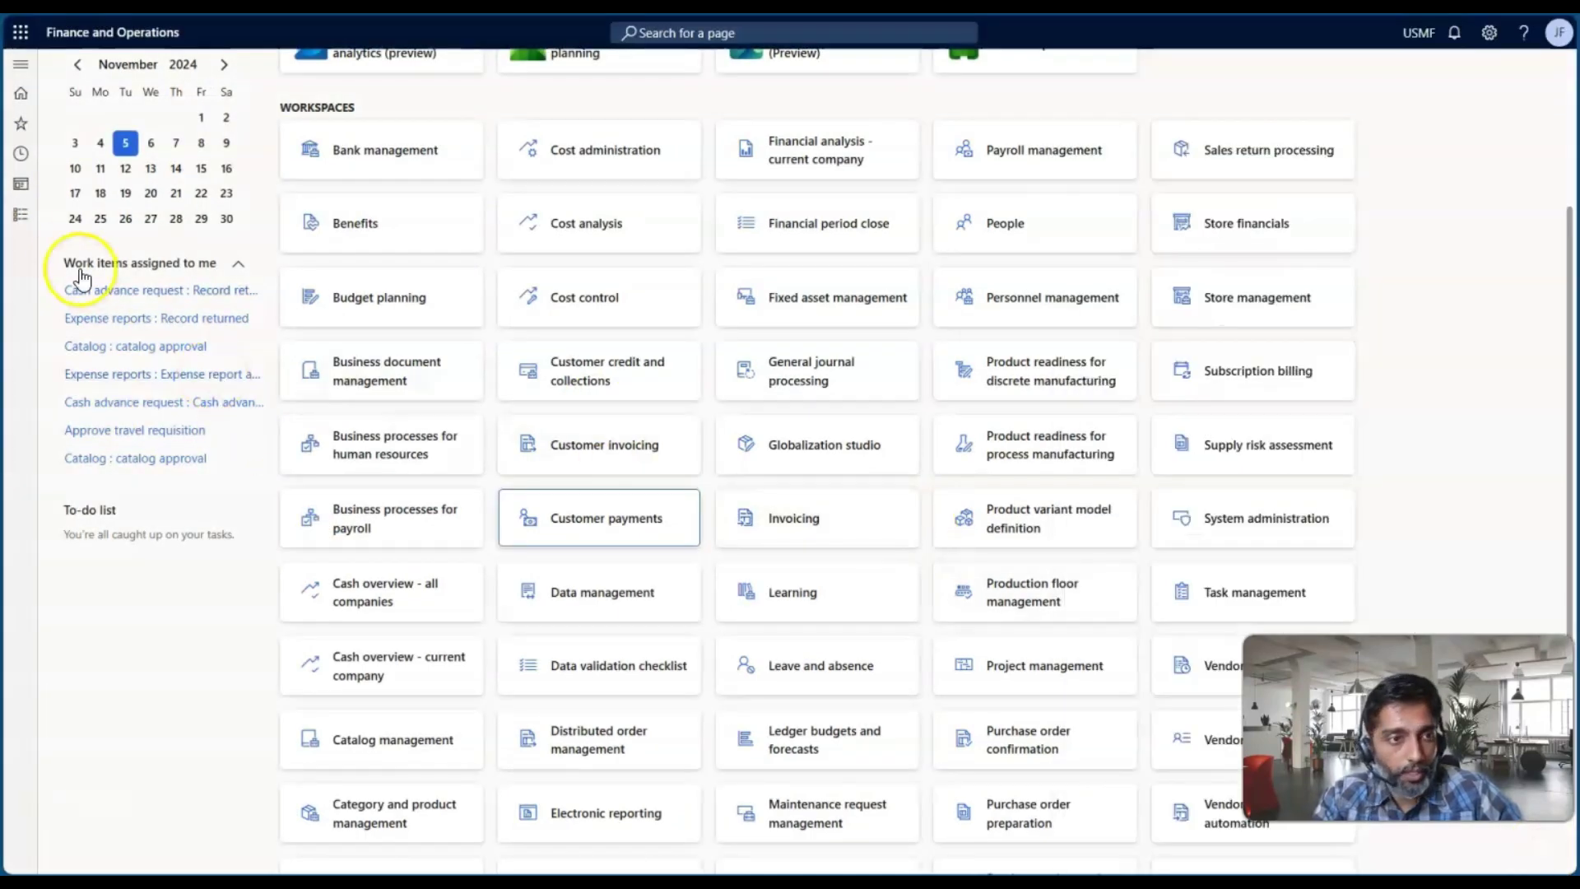
Open the Direct delivery page in Procurement and sourcing and select the Acme Office Supplies purchase order among those for confirmation.
left_click(20, 220)
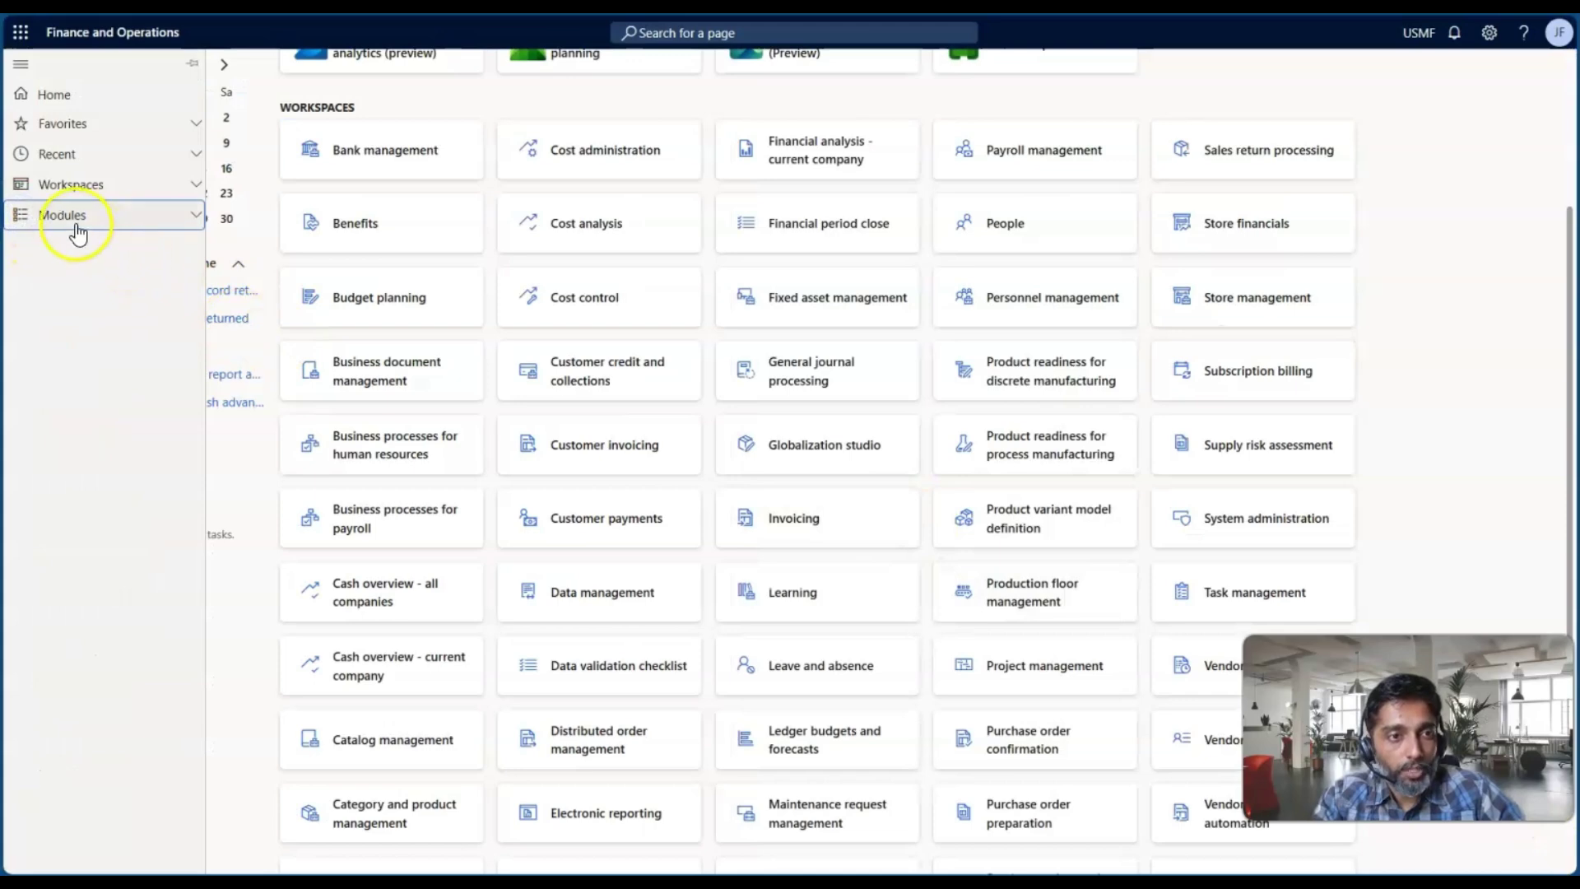
left_click(76, 227)
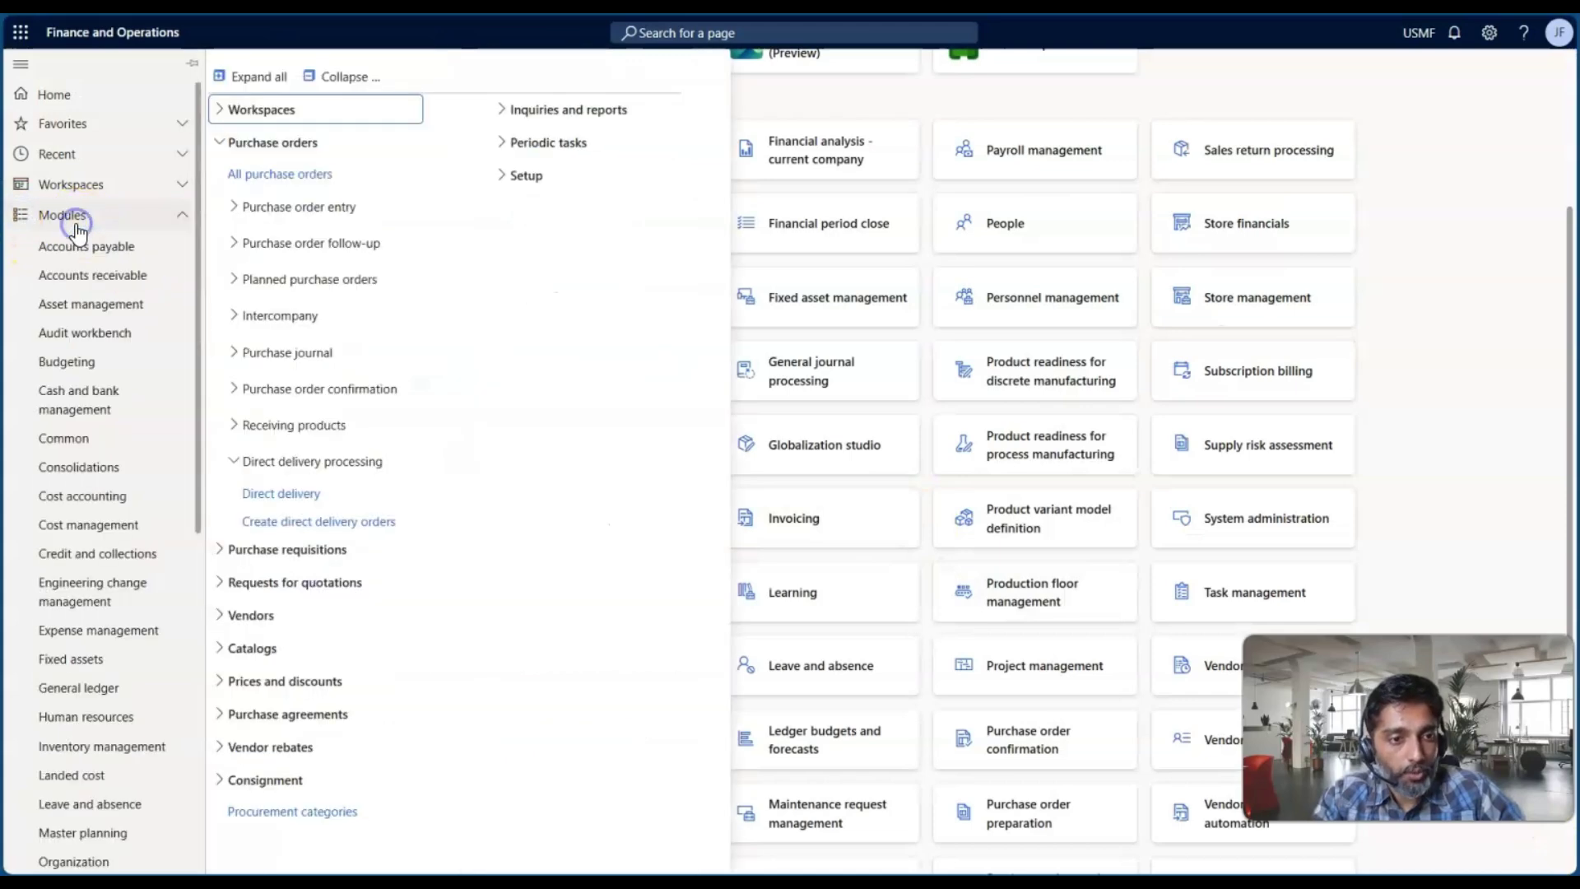
left_click(288, 495)
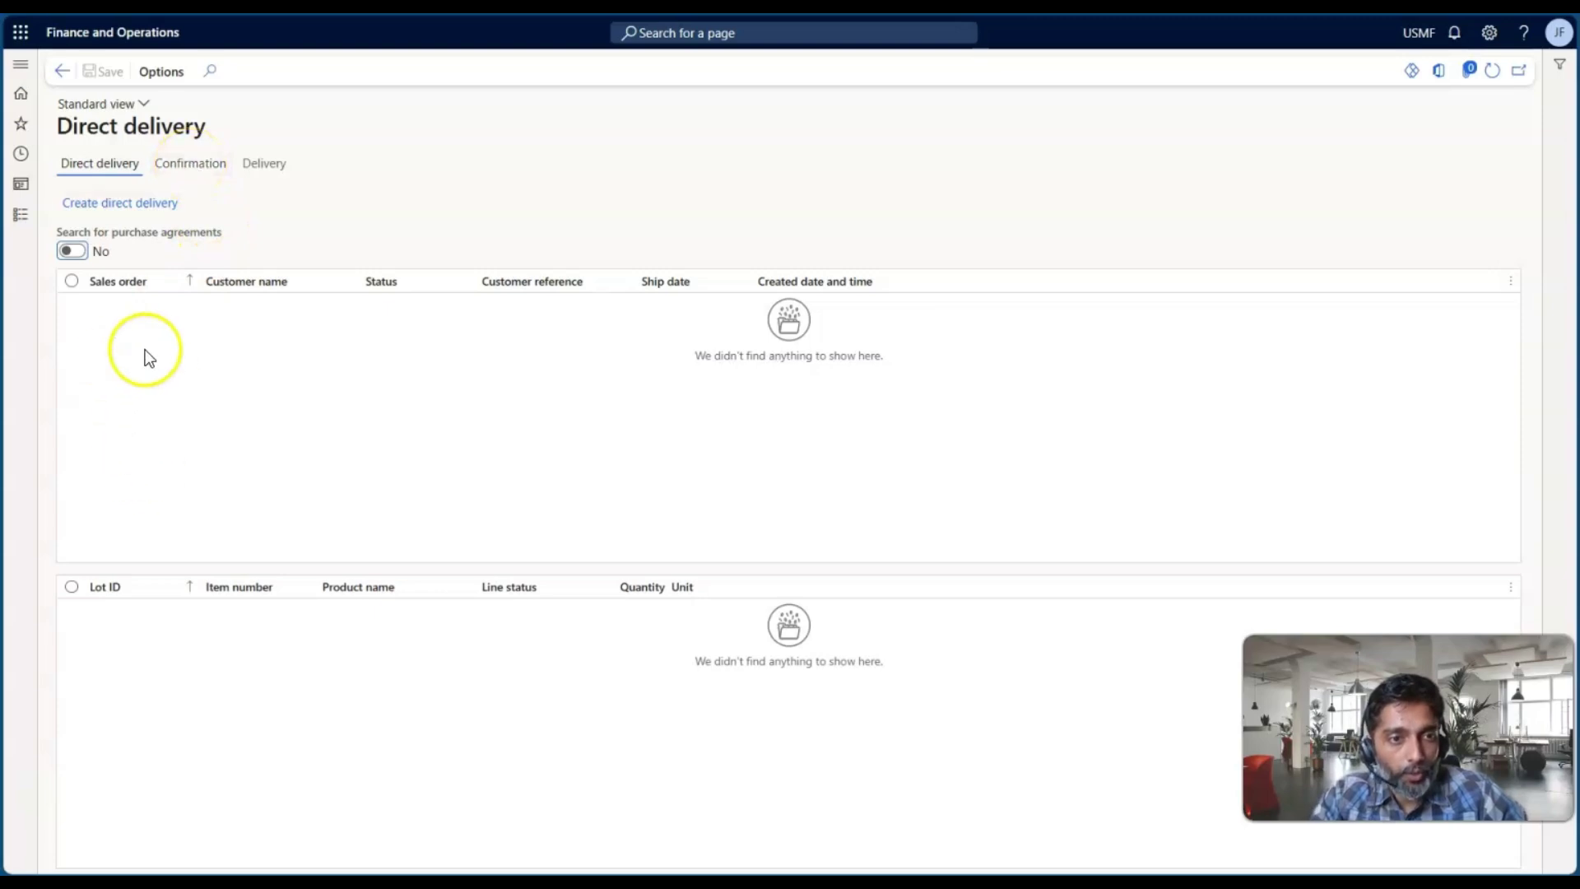
left_click(182, 169)
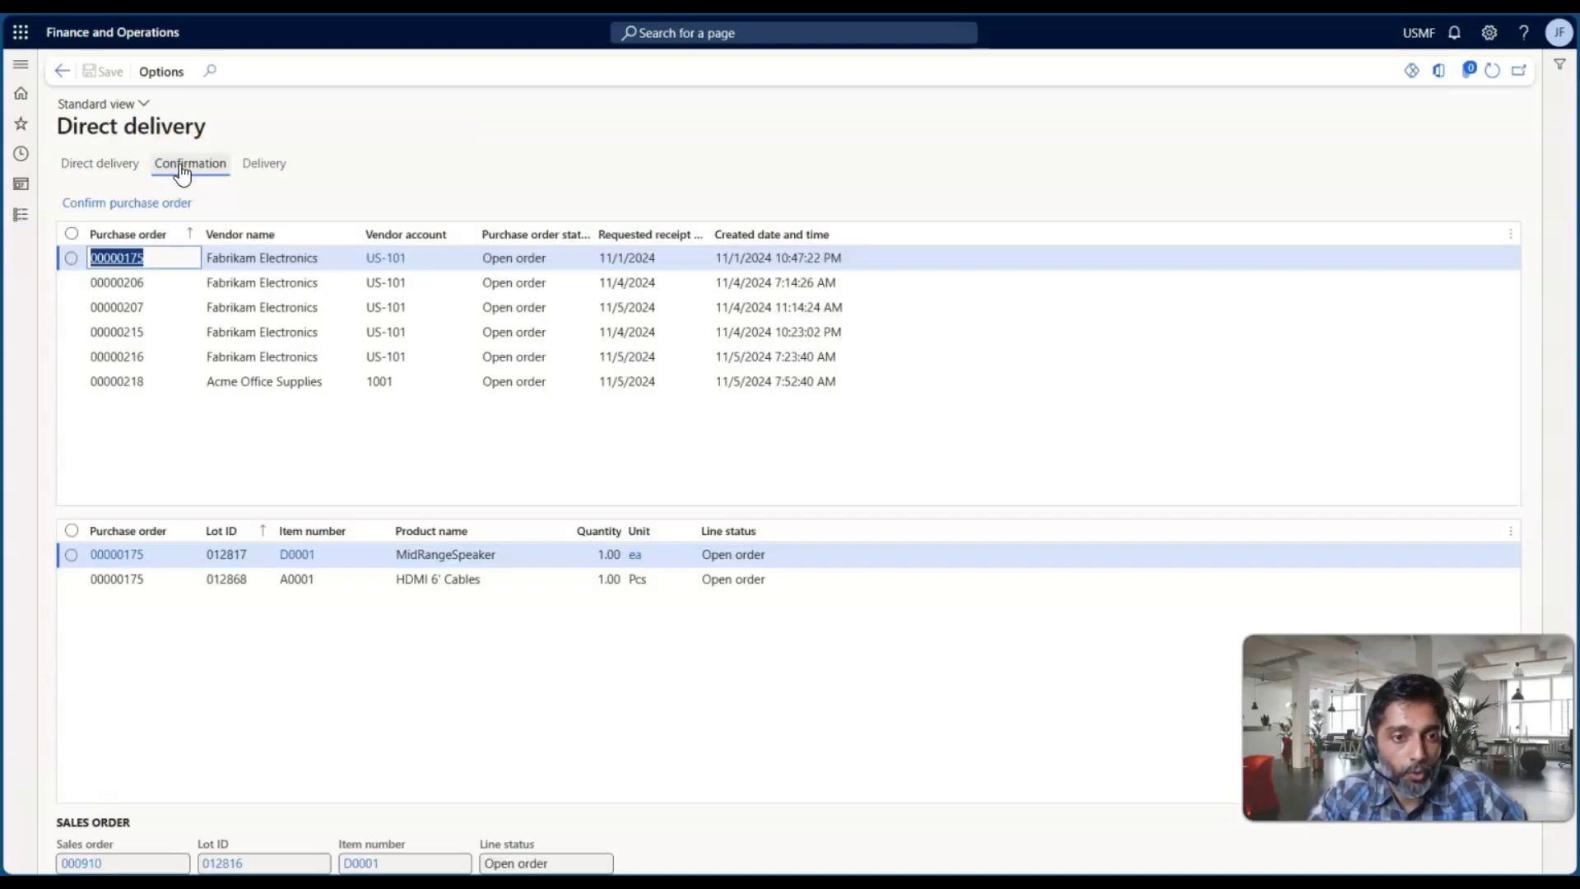
left_click(294, 382)
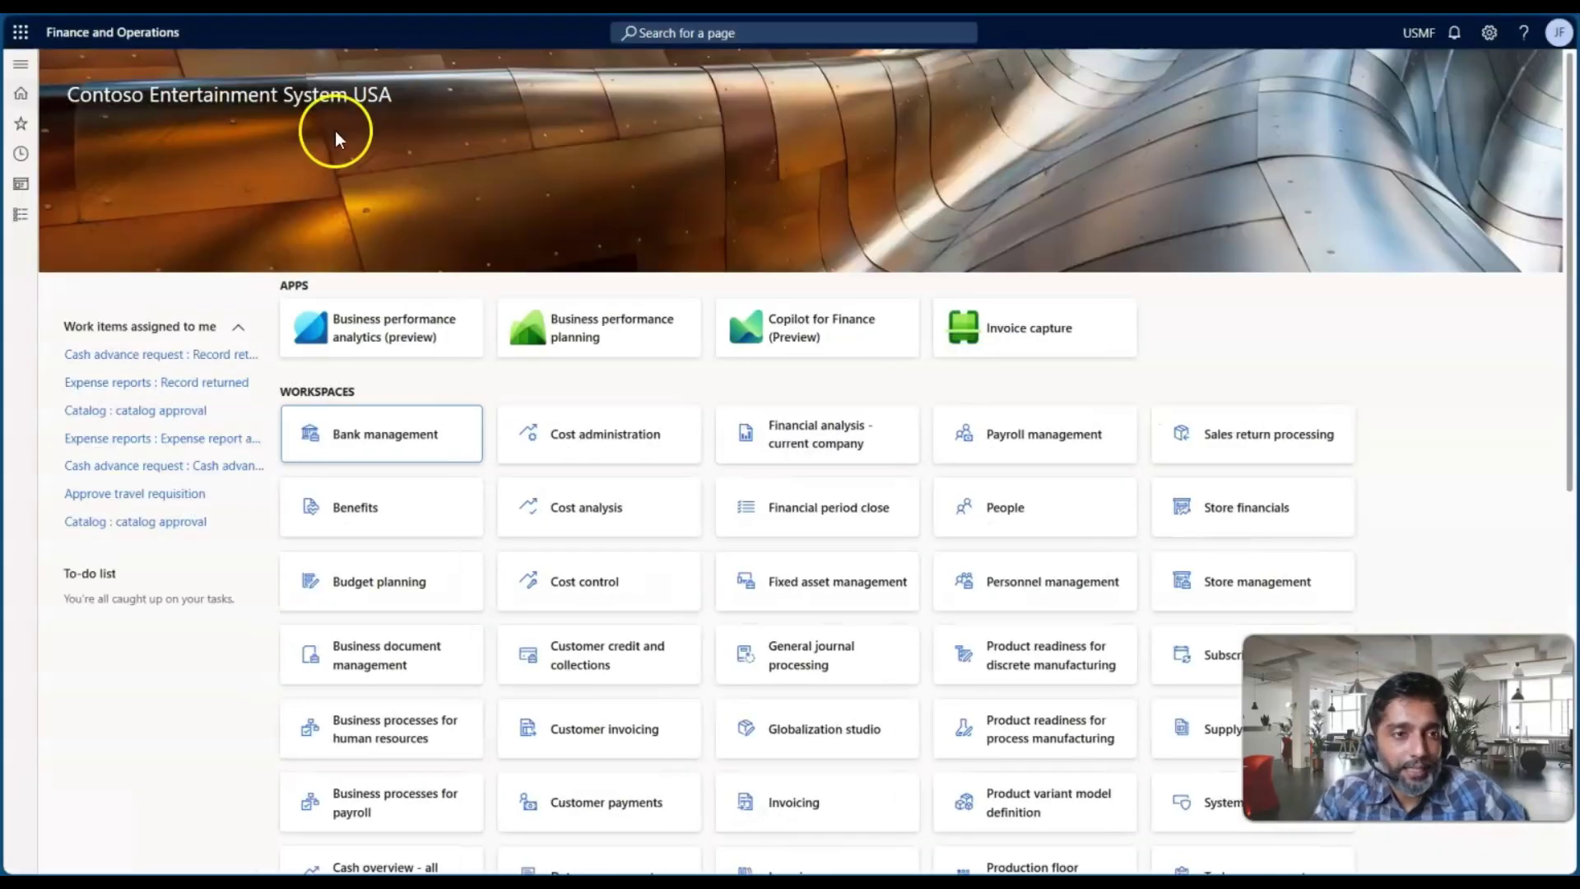
Open the list of all purchase orders in the Procurement and sourcing module.
left_click(25, 215)
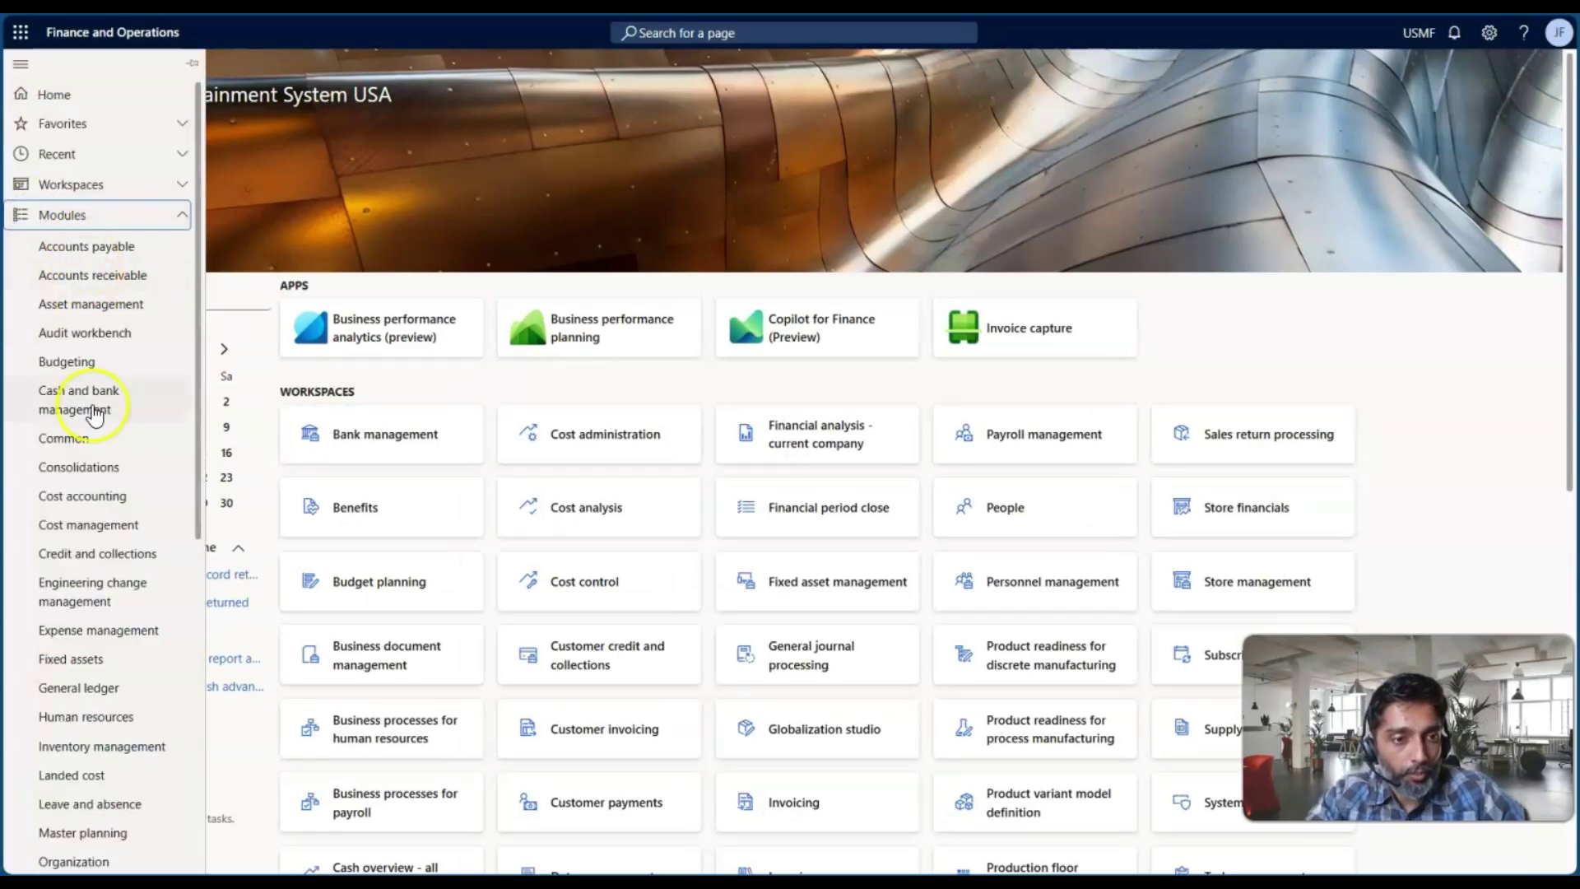
scroll(95, 508, "down", 6)
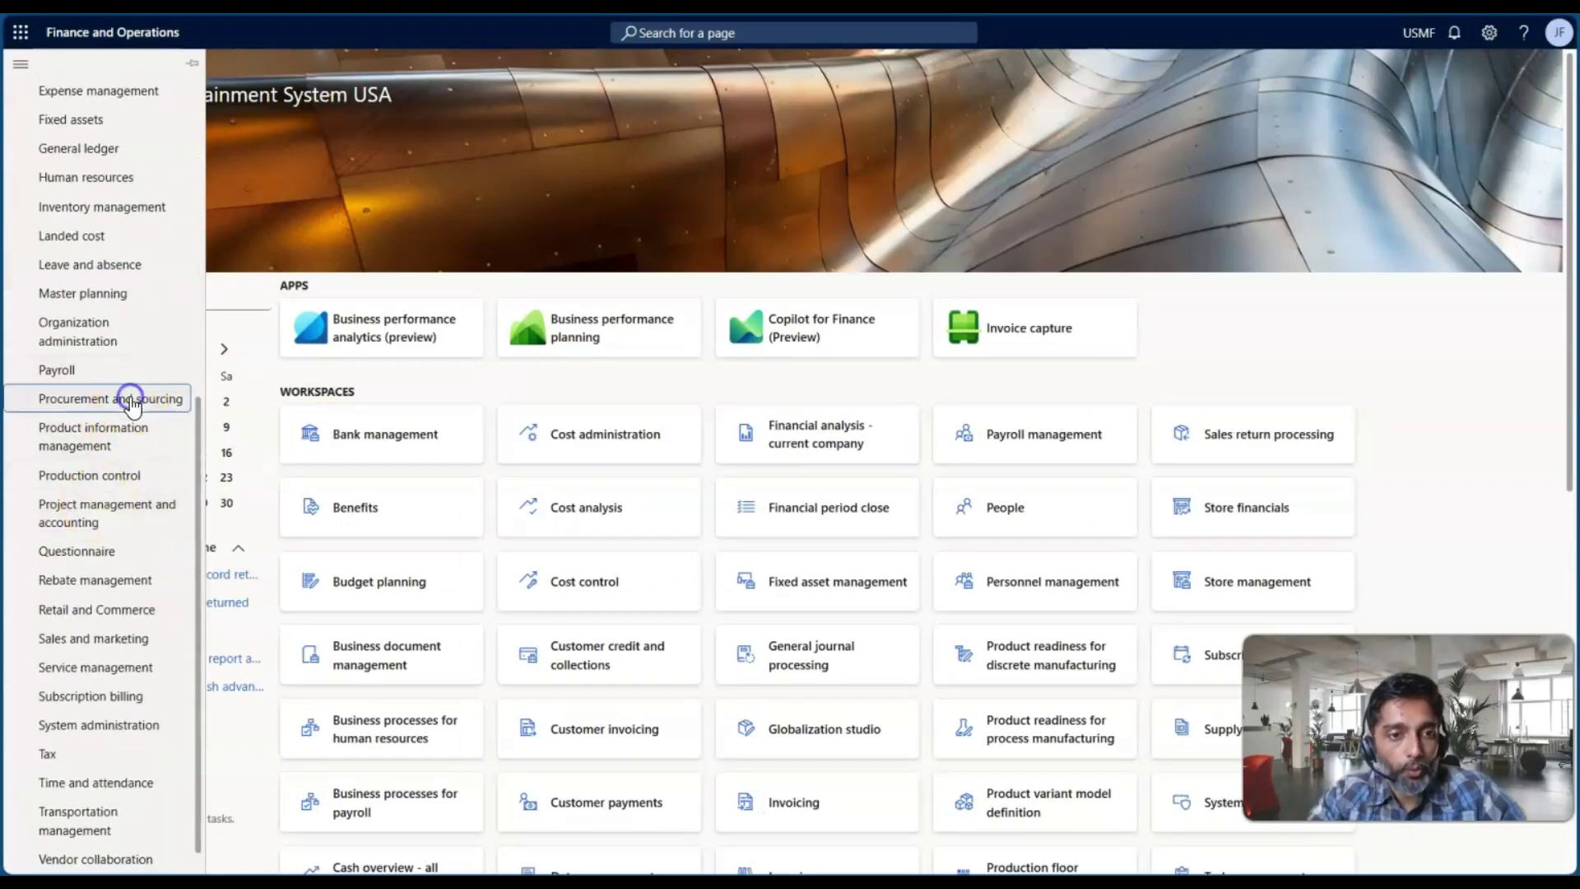
left_click(123, 398)
left_click(301, 174)
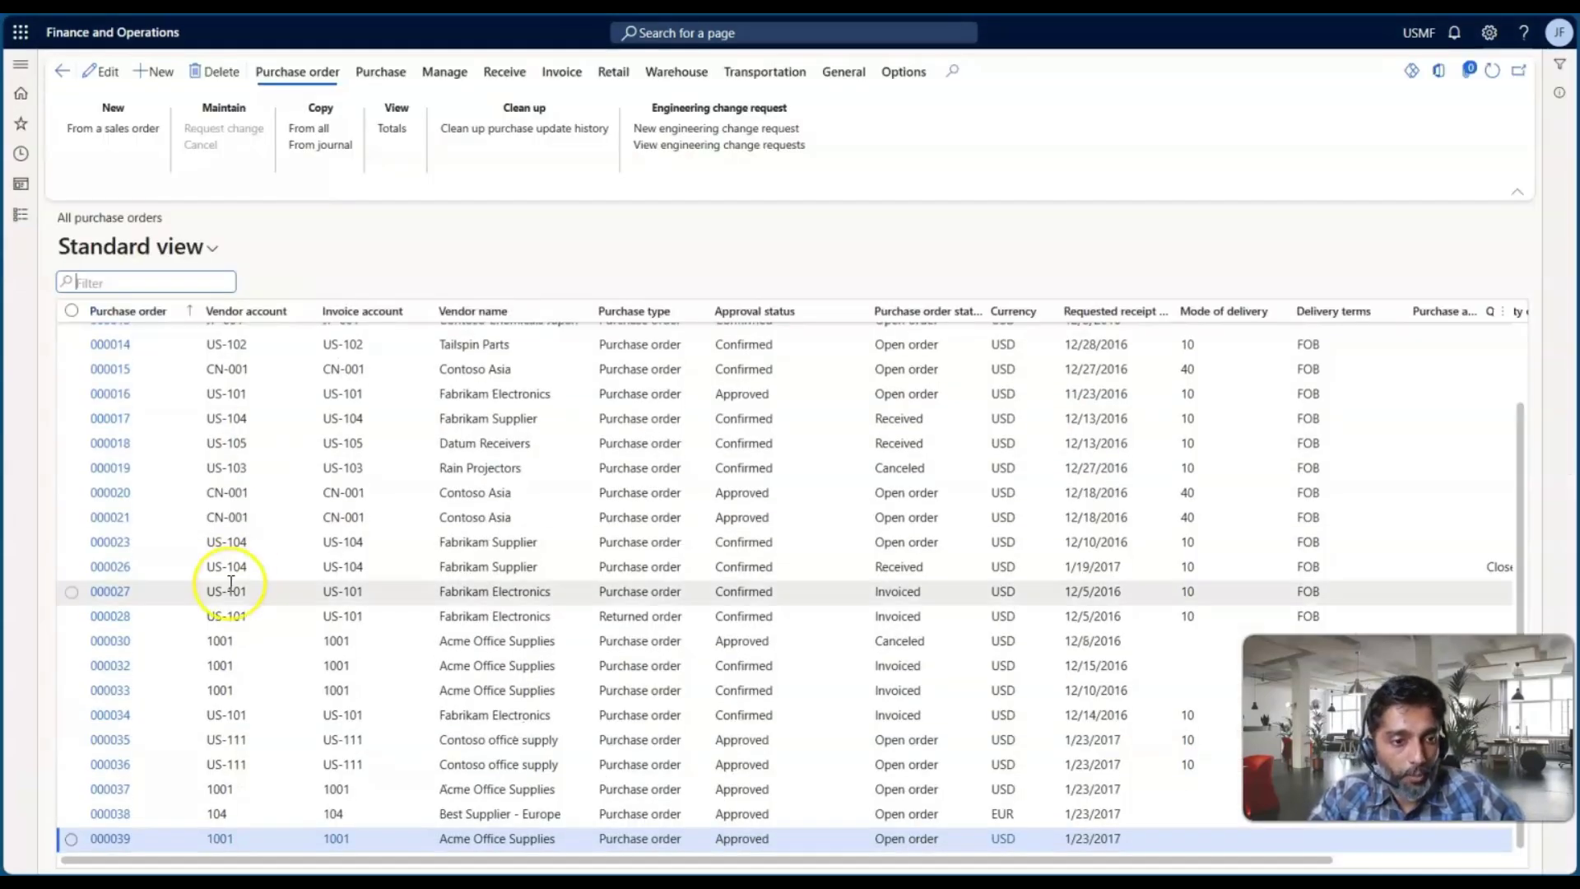
Find the Acme Office Supplies purchase order dated 11/5/2024, open it, and check its approval status.
scroll(222, 582, "down", 10)
scroll(231, 583, "down", 5)
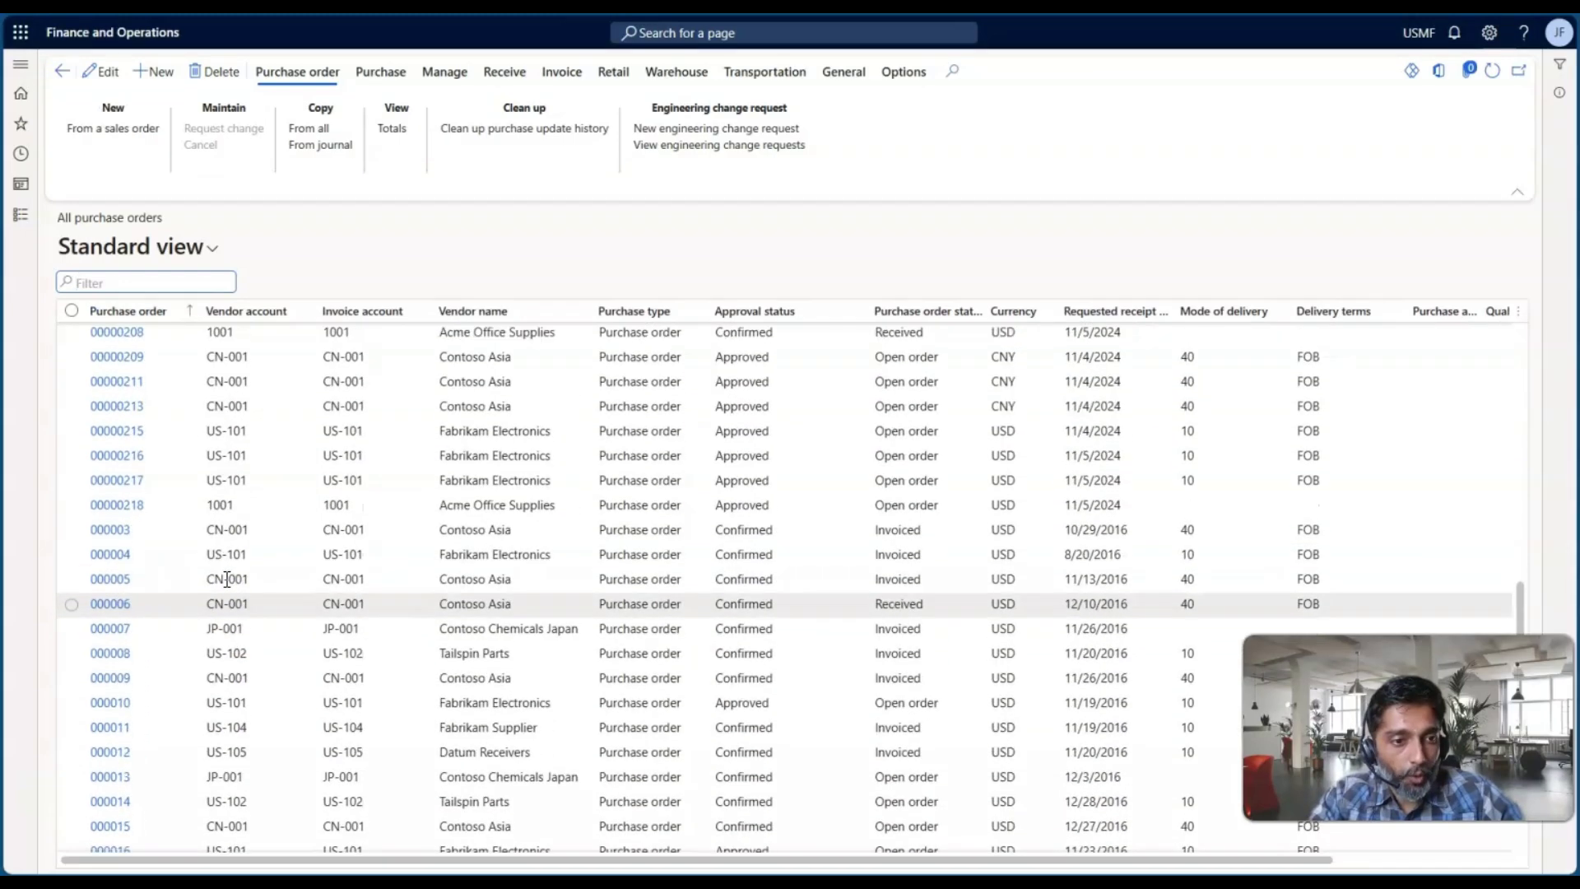
left_click(250, 610)
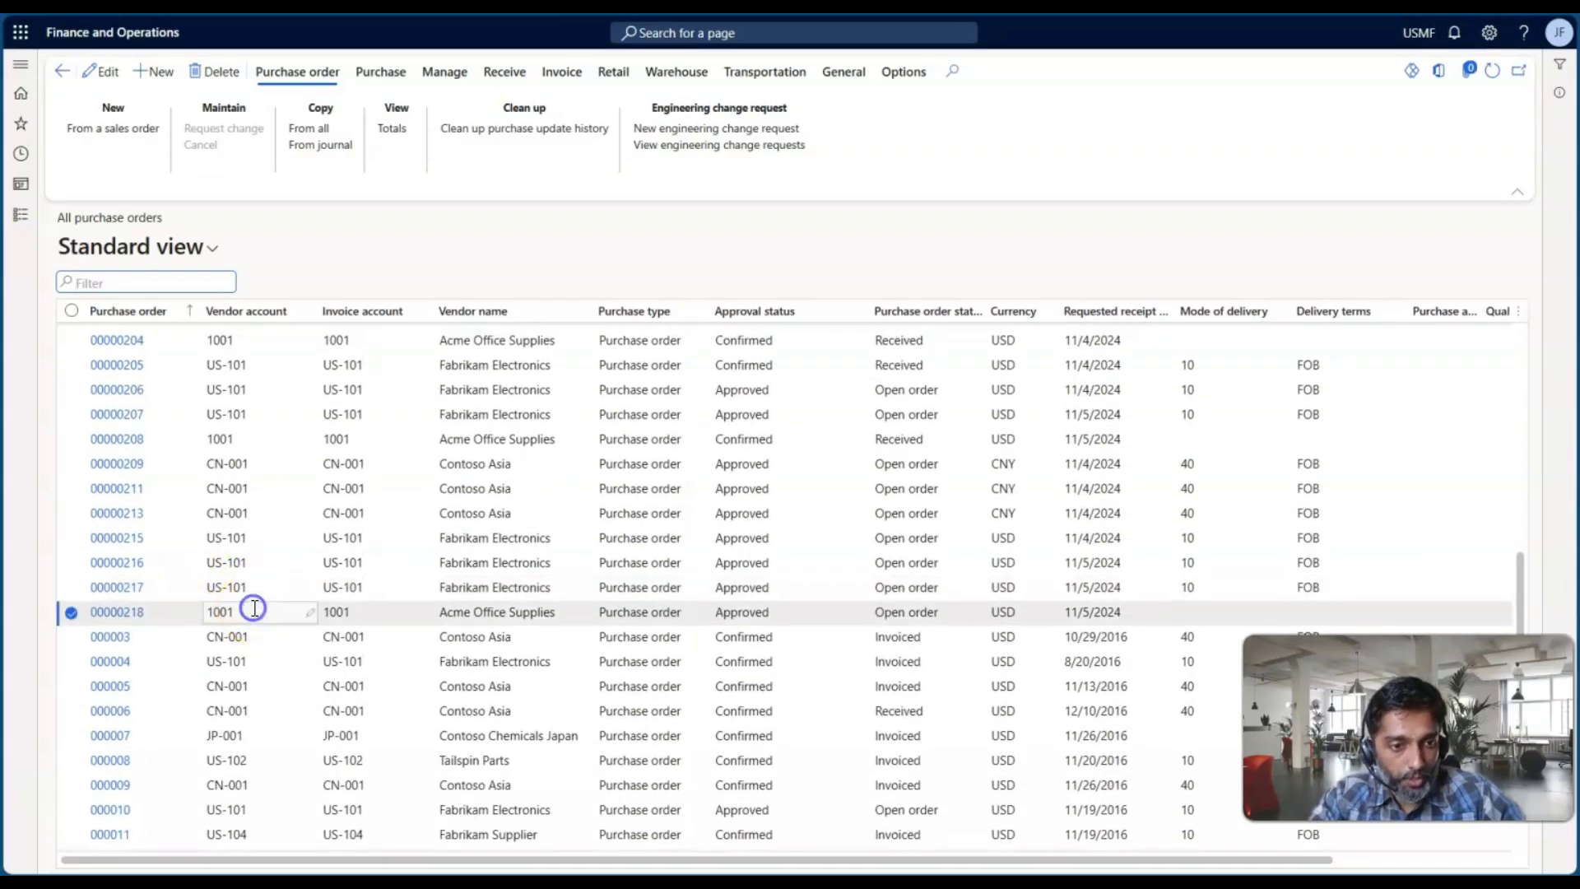
left_click(135, 614)
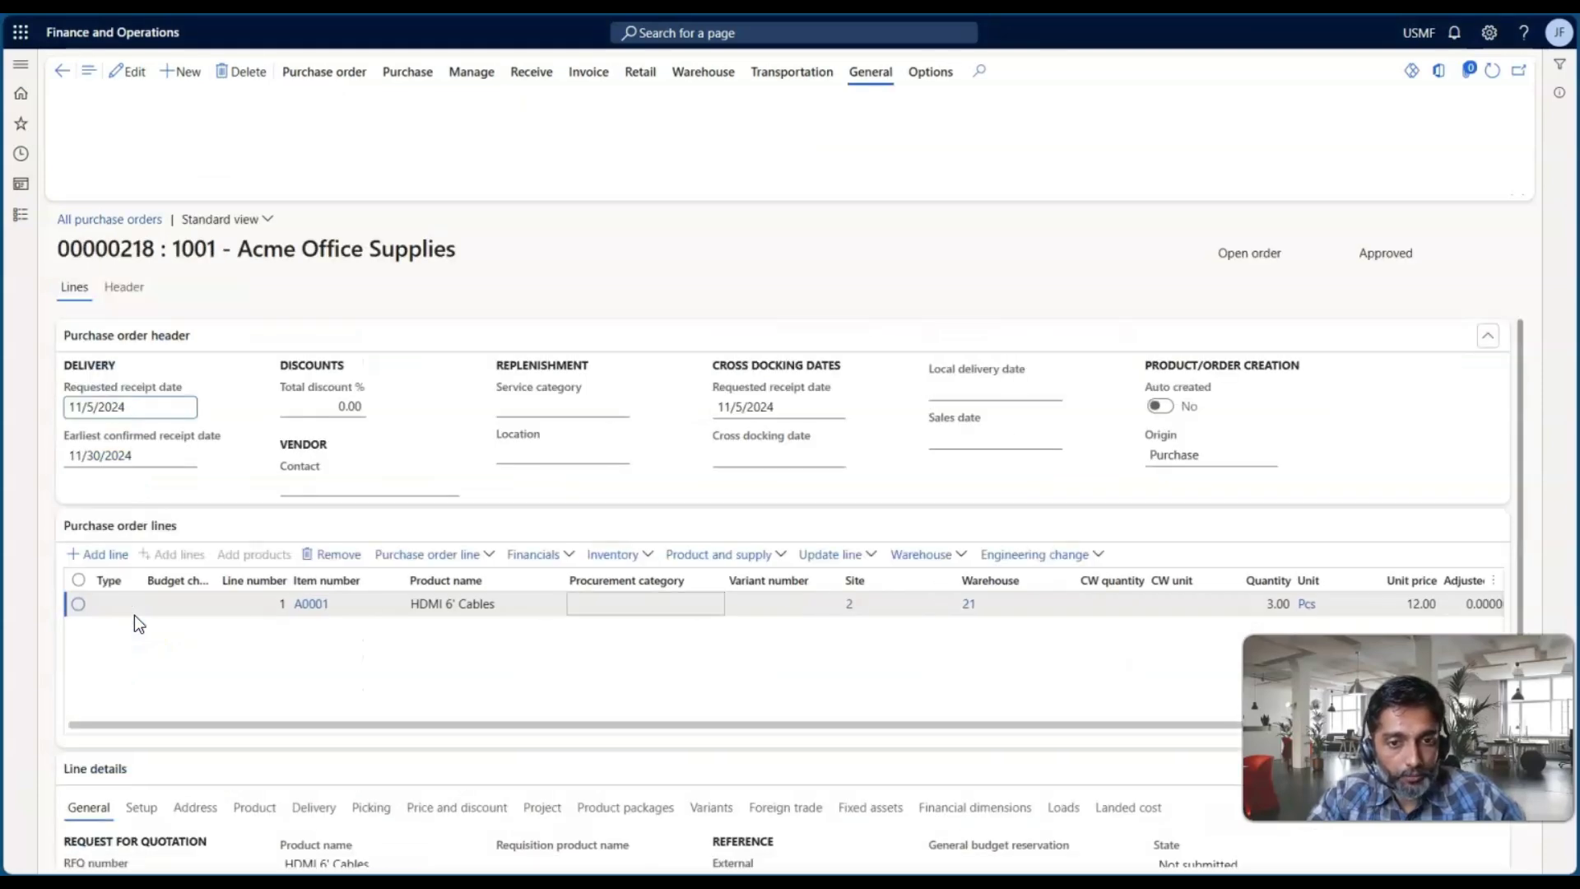
double_click(1390, 251)
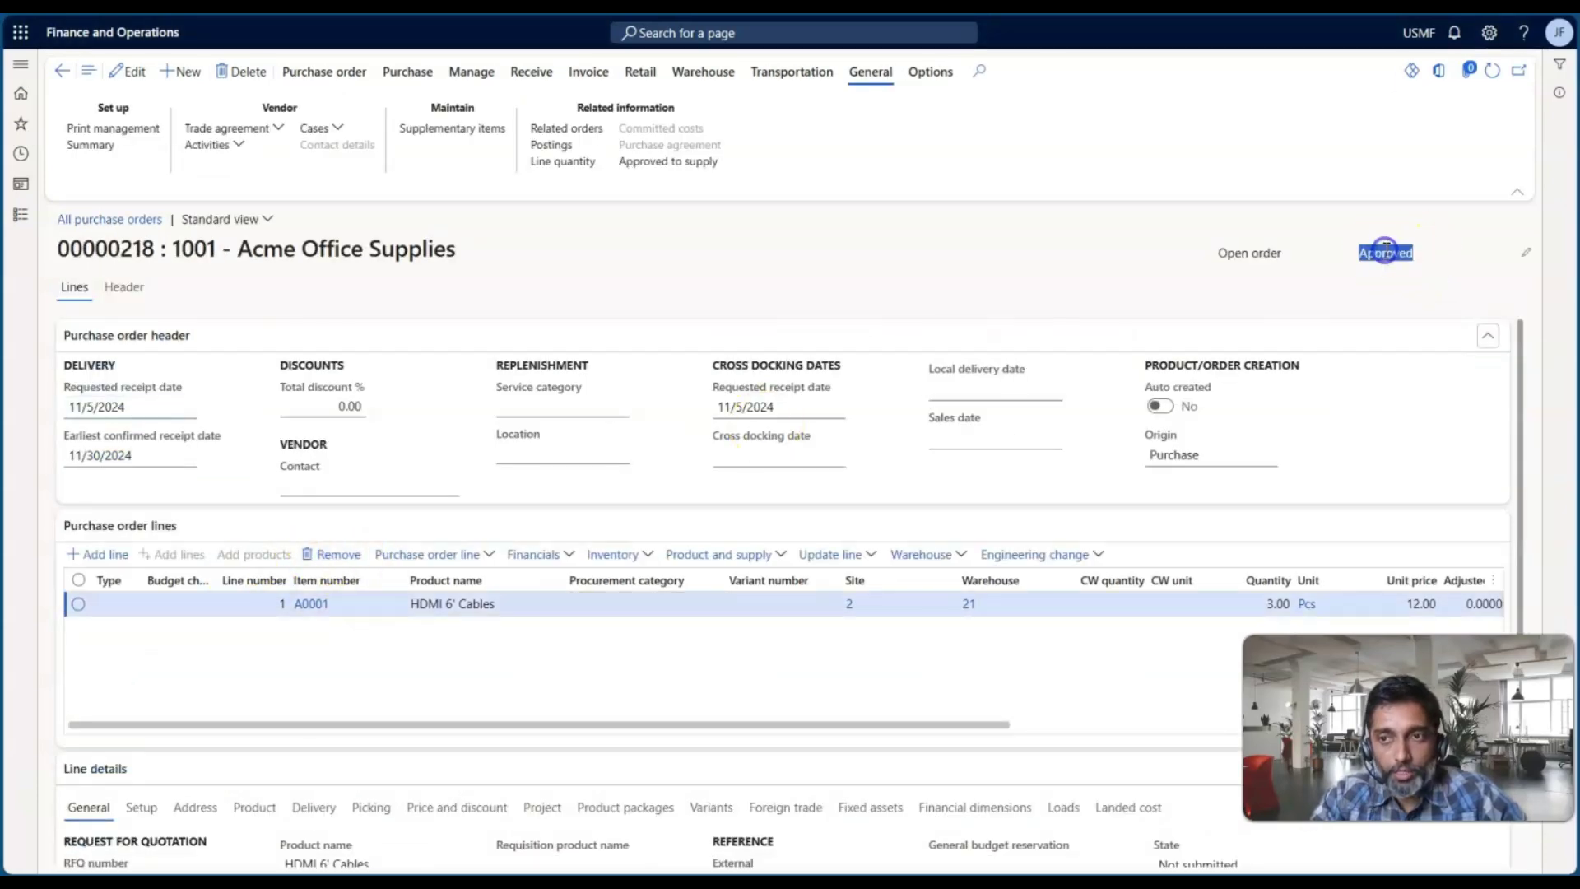
Back on the Direct delivery page, add the Fabrikam Electronics order dated 11/5/2024 to the selection and confirm both purchase orders.
key("ctrl+Tab")
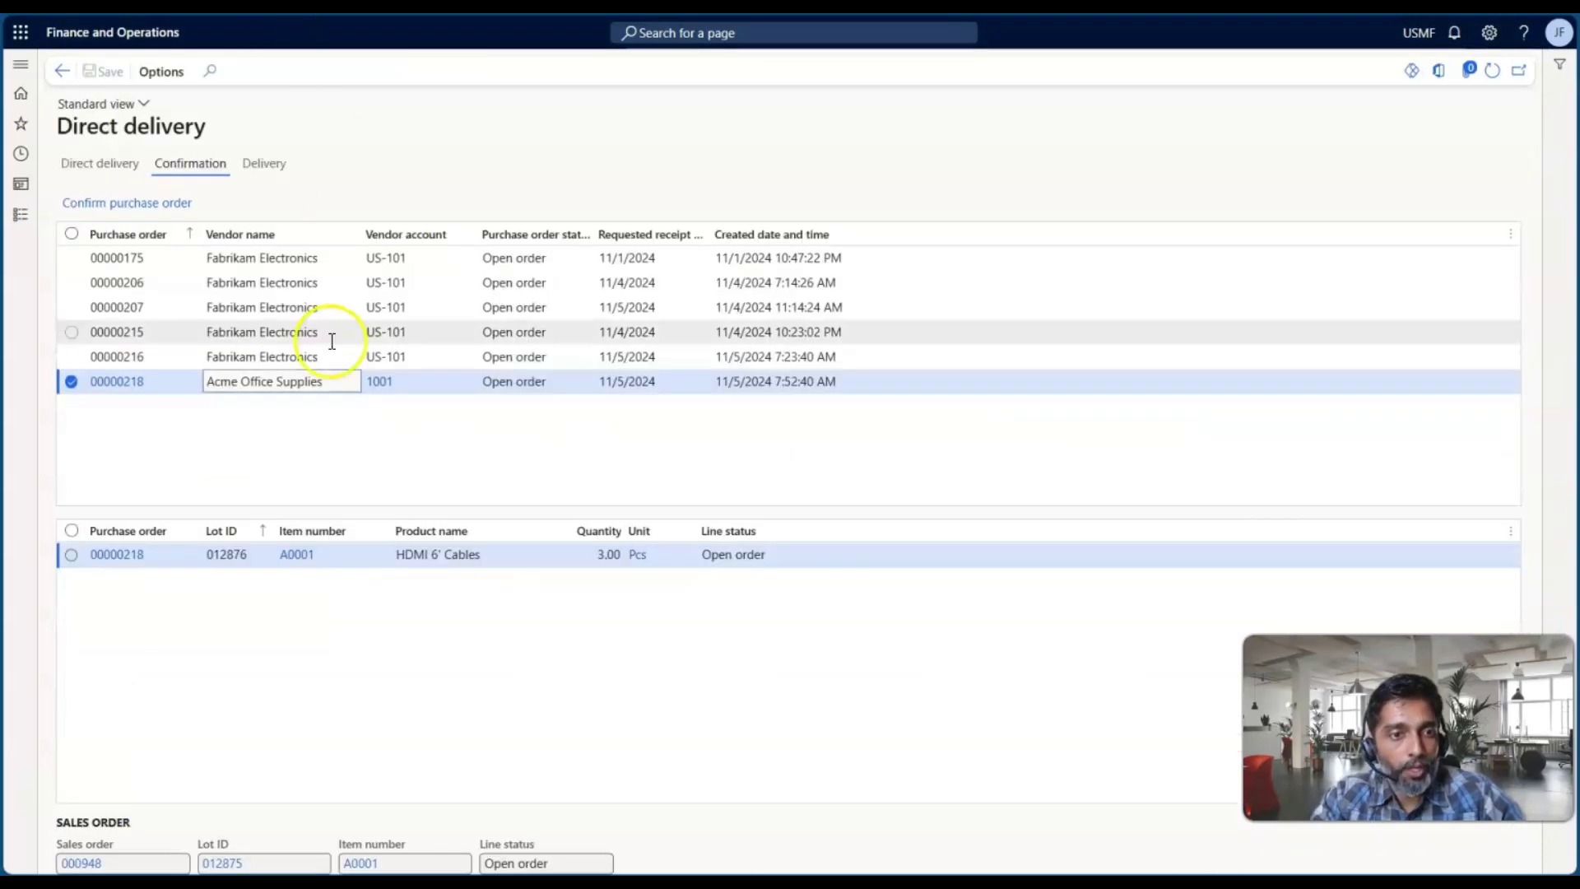
left_click(72, 357)
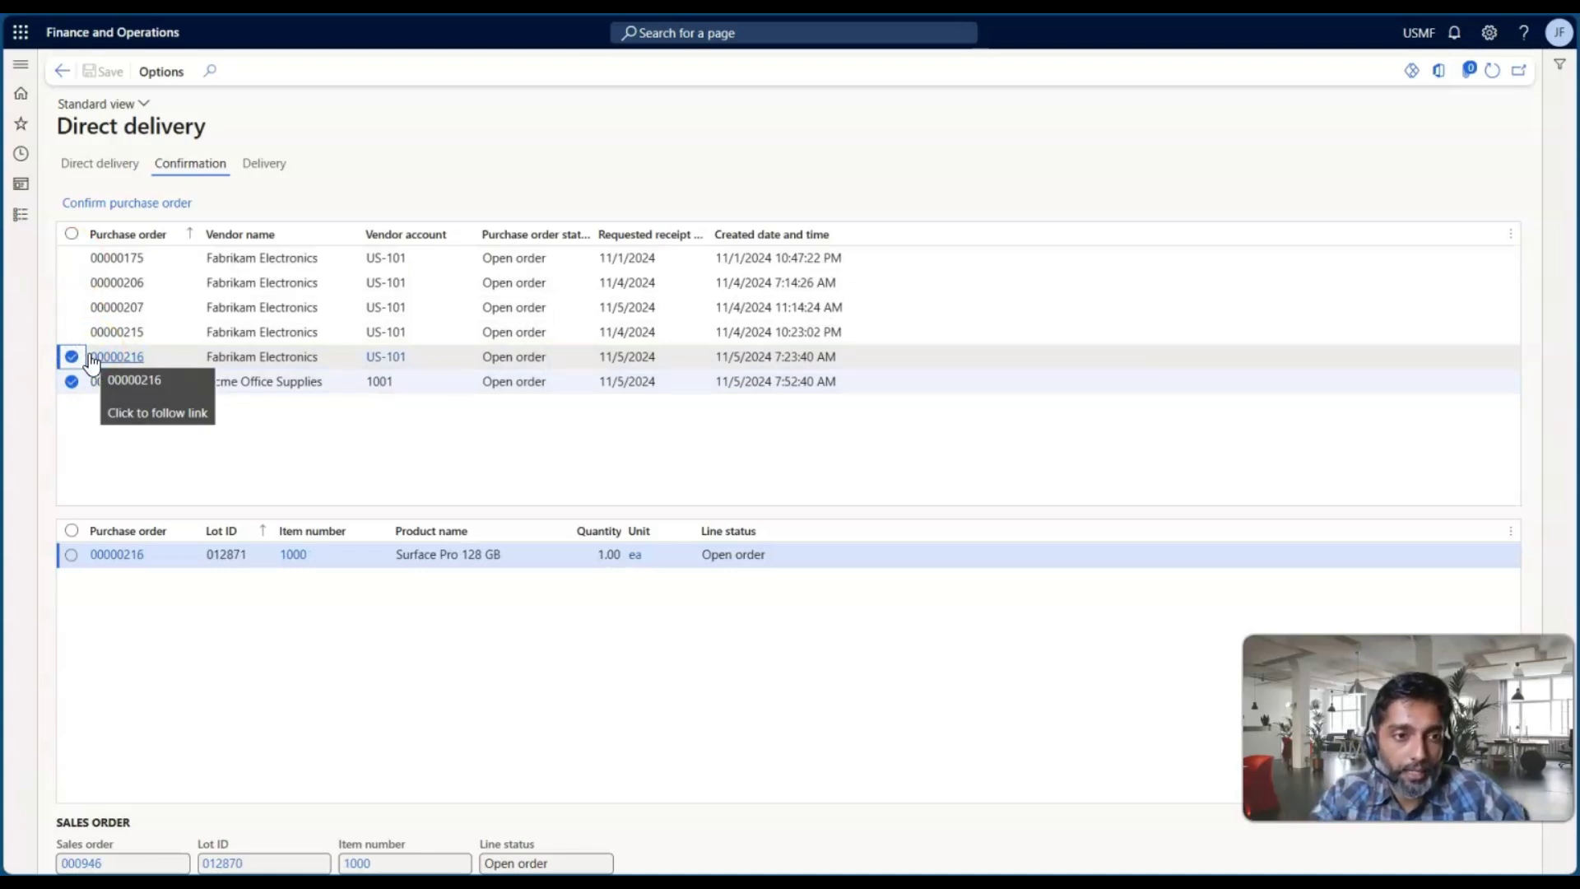
left_click(153, 206)
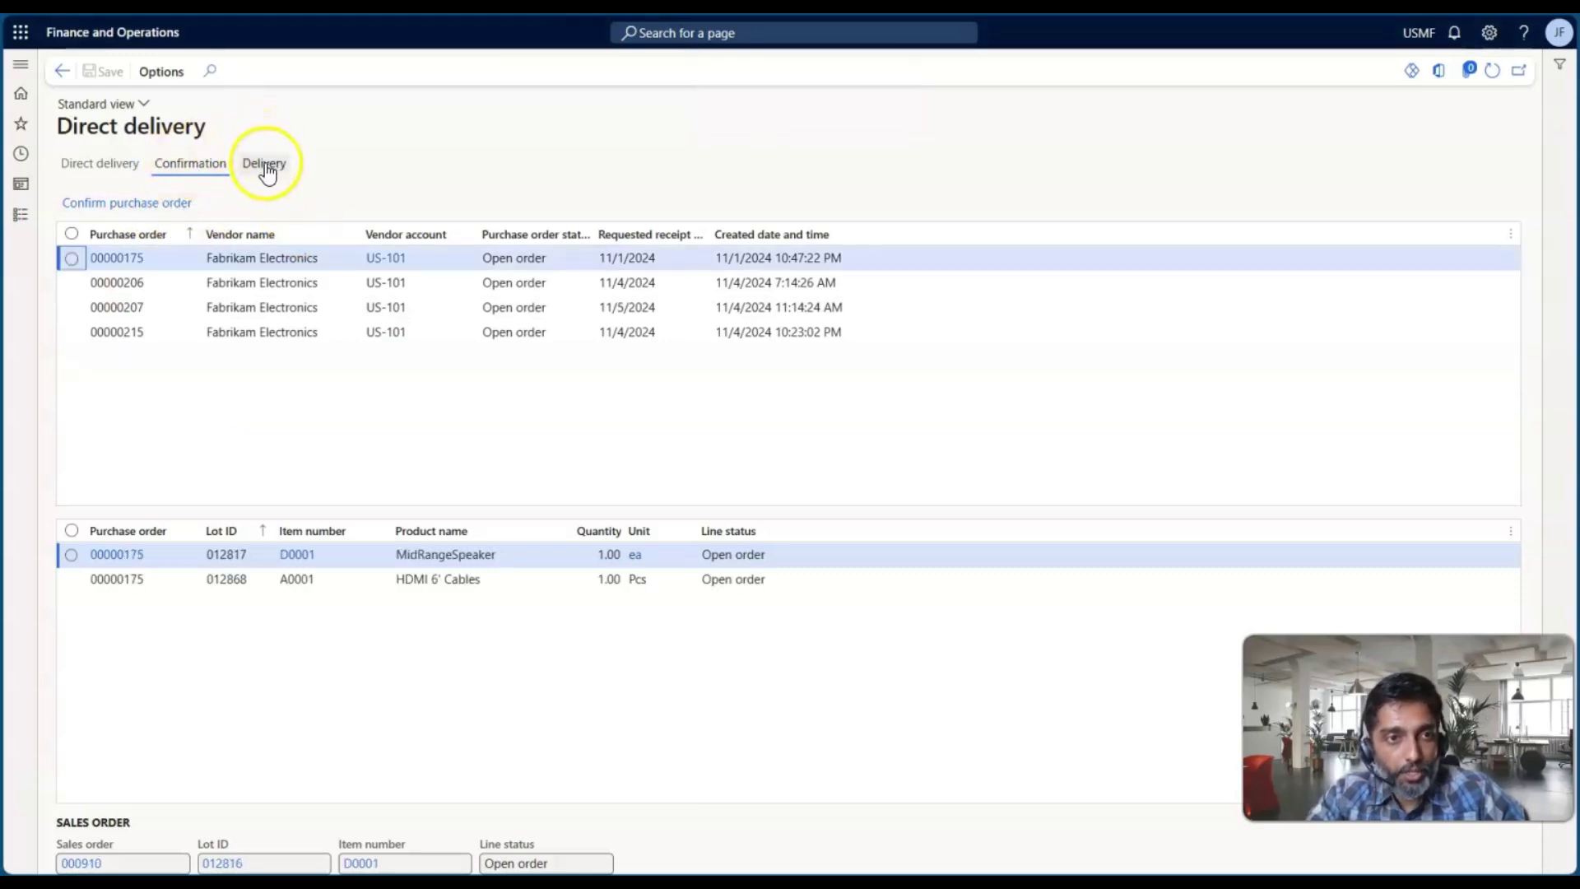
Show the direct delivery purchase orders ready for delivery and select the Acme Office Supplies order.
left_click(263, 164)
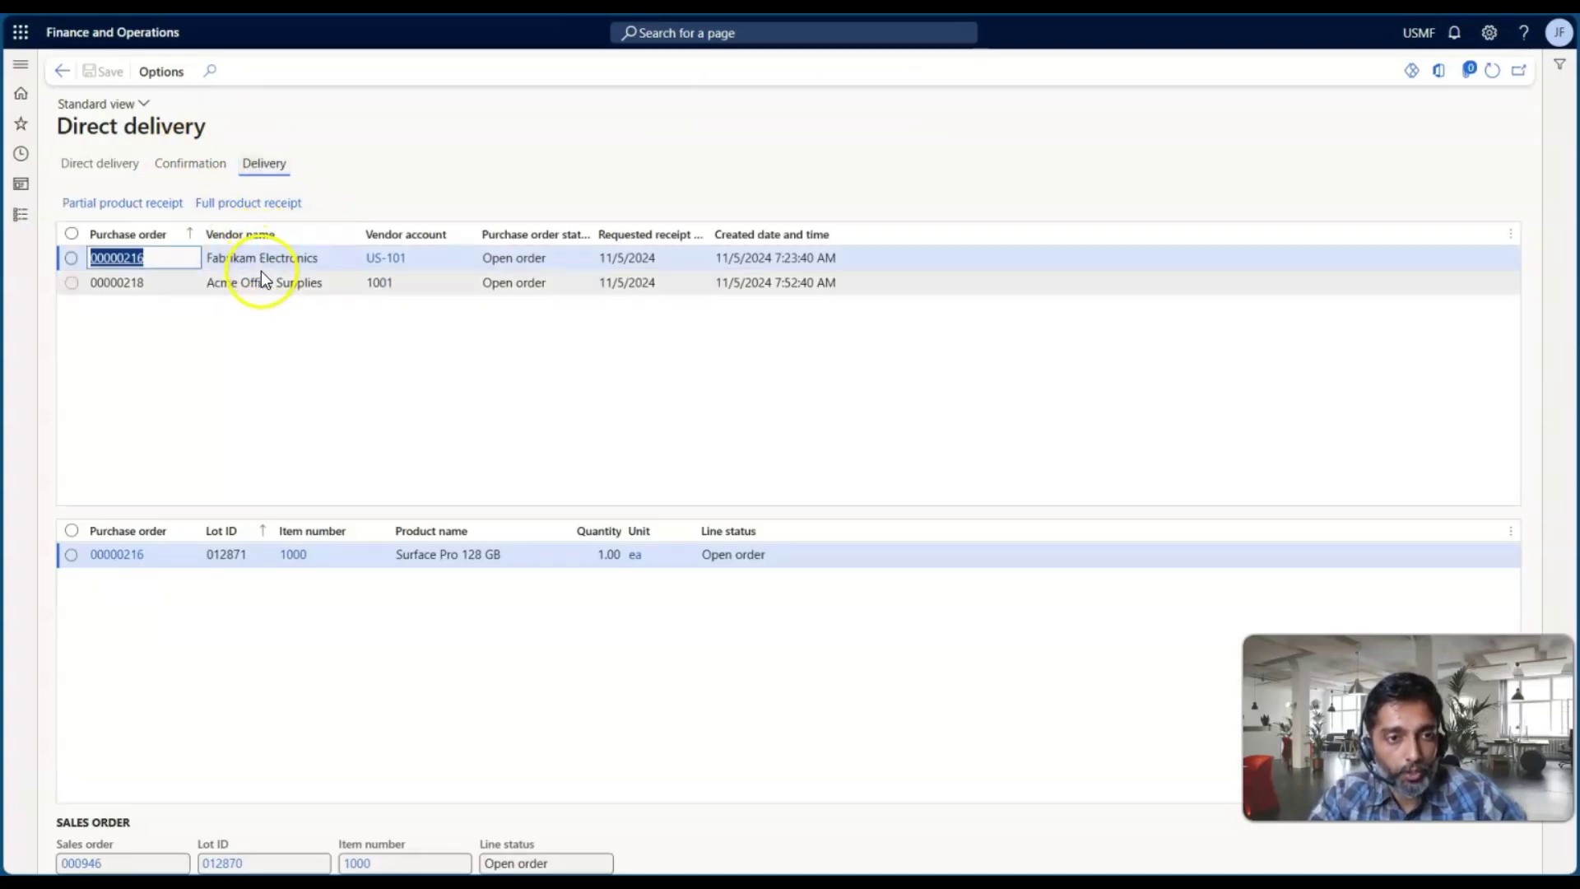
left_click(238, 283)
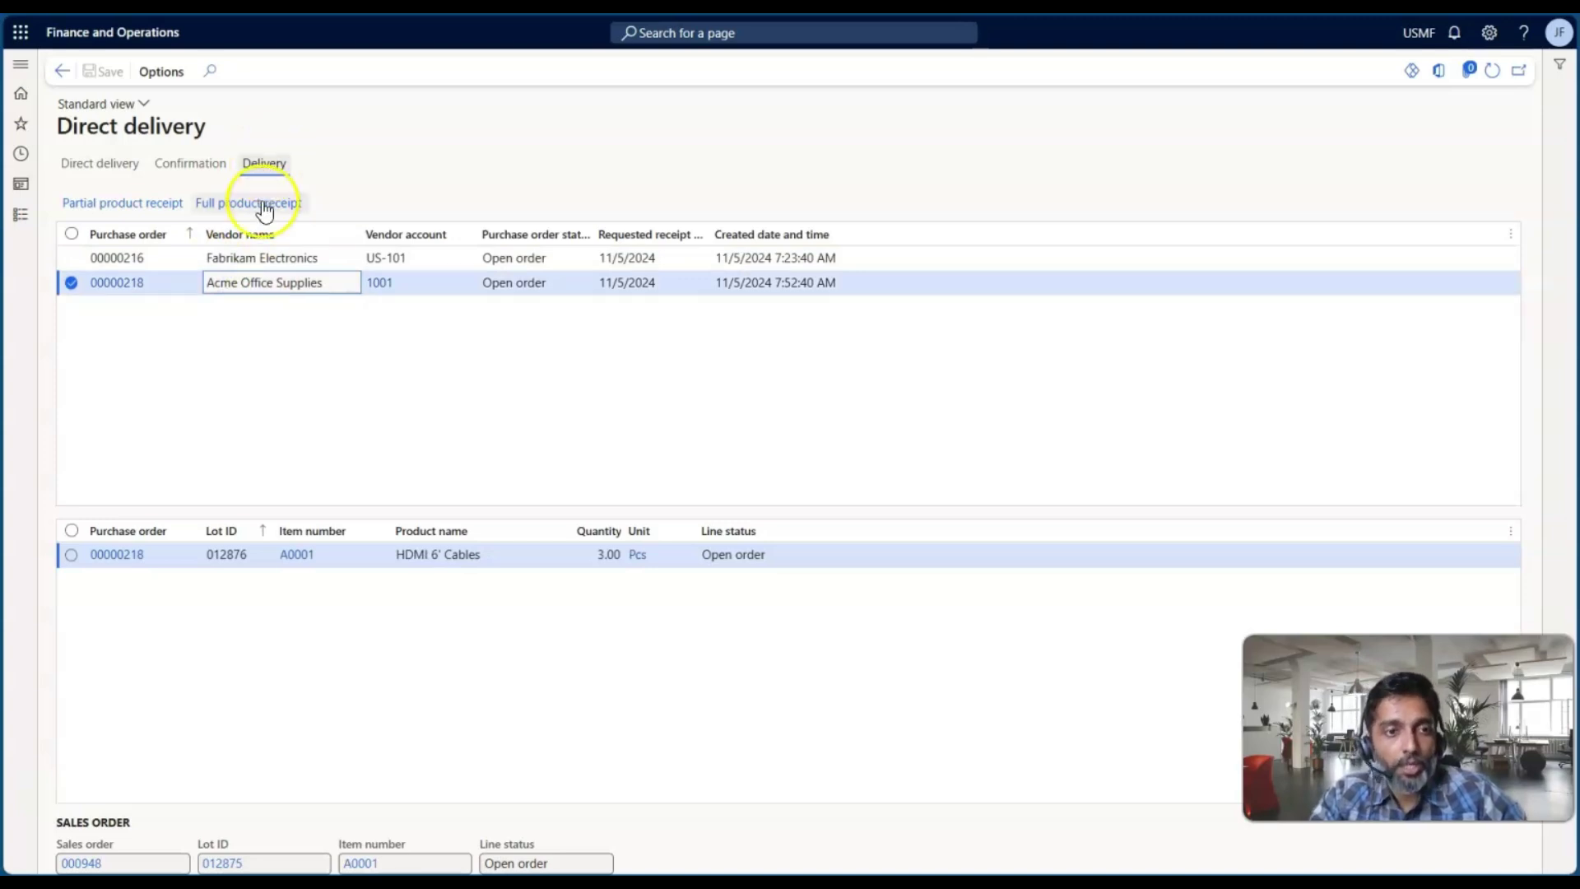
left_click(19, 216)
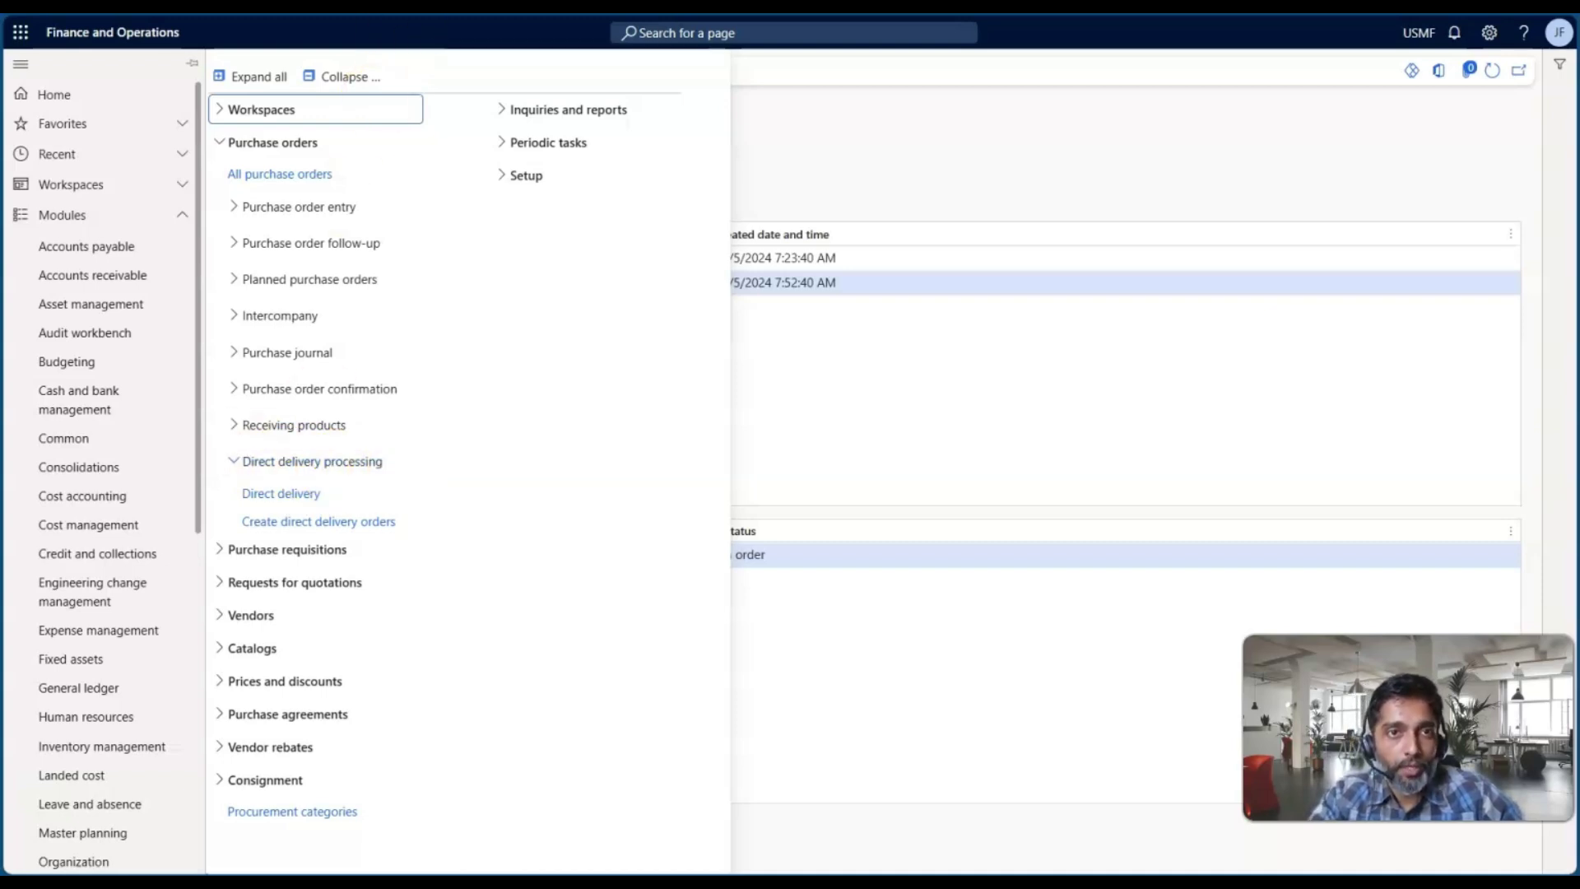
Return to the open Acme Office Supplies purchase order, refresh it, and check its approval status and purchase actions.
left_click(452, 5)
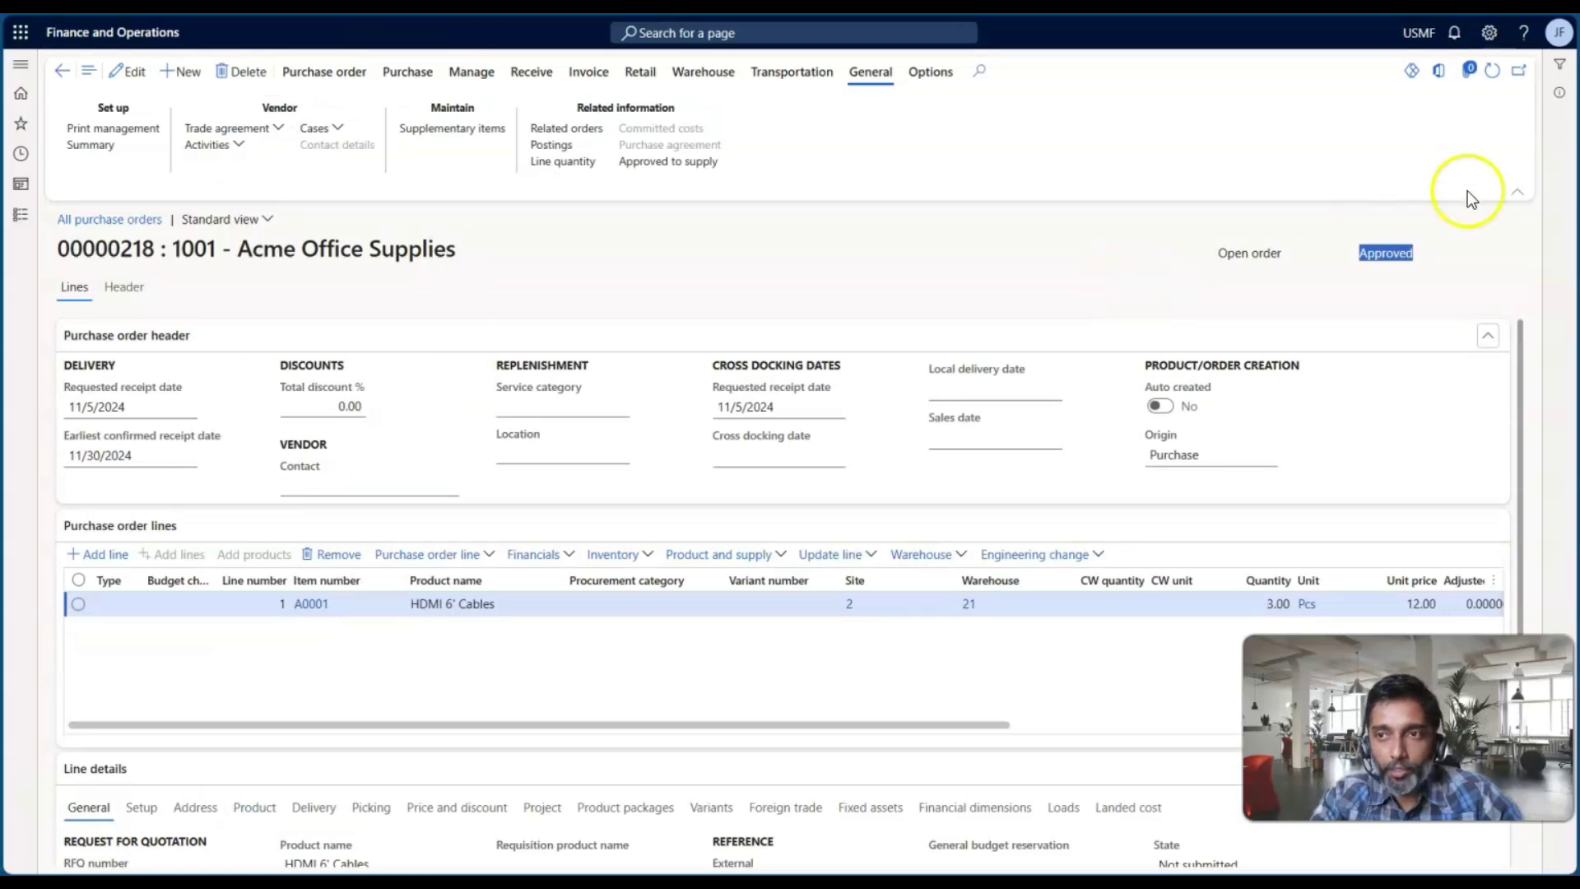
left_click(1491, 83)
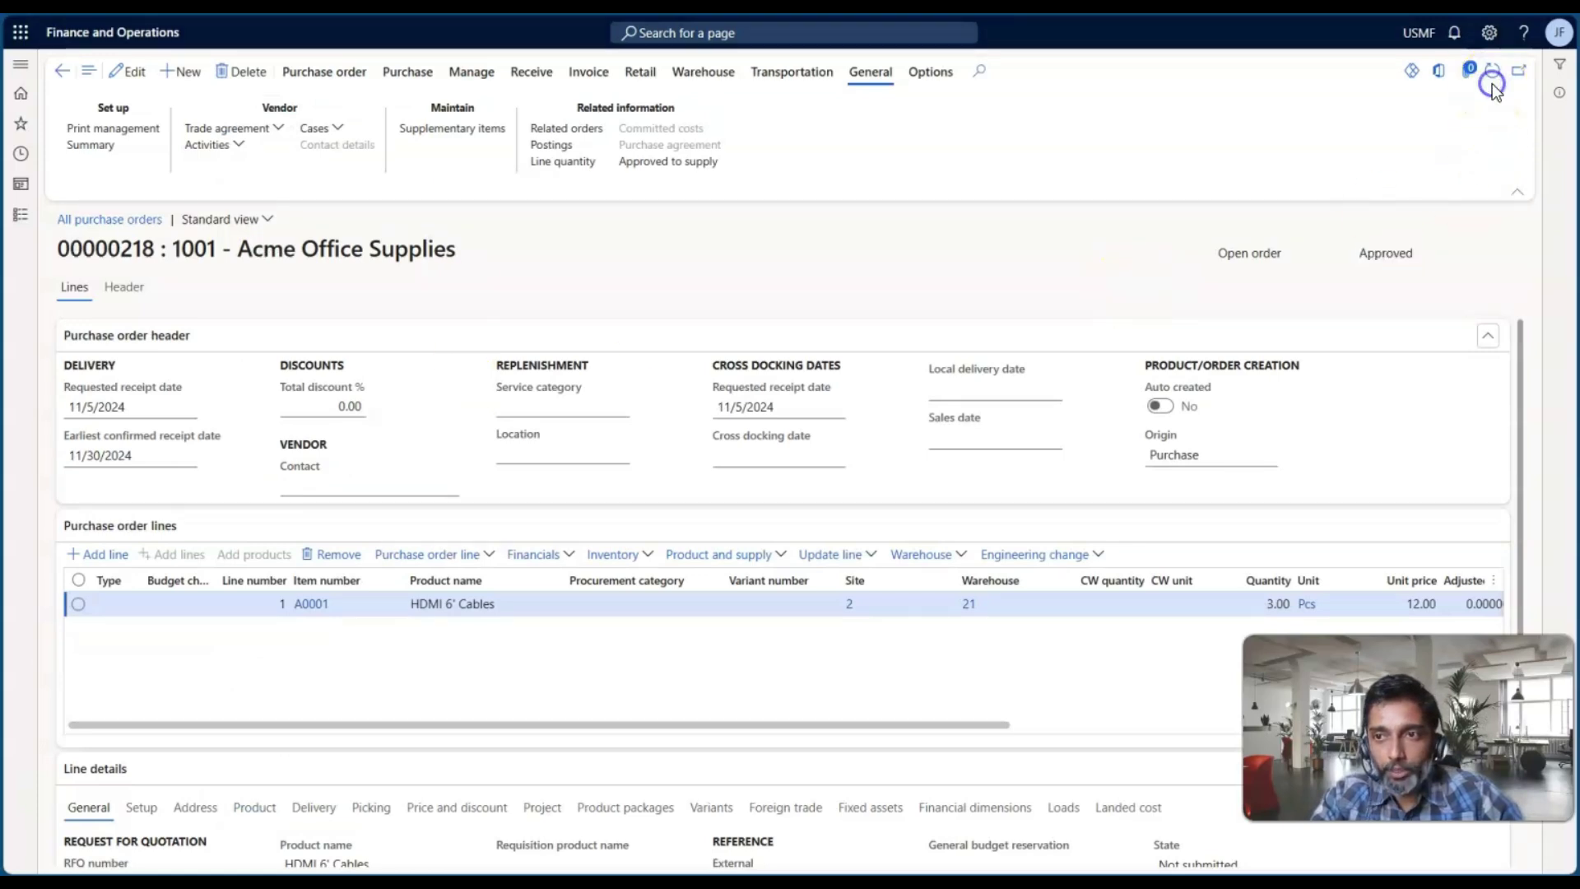
double_click(1359, 257)
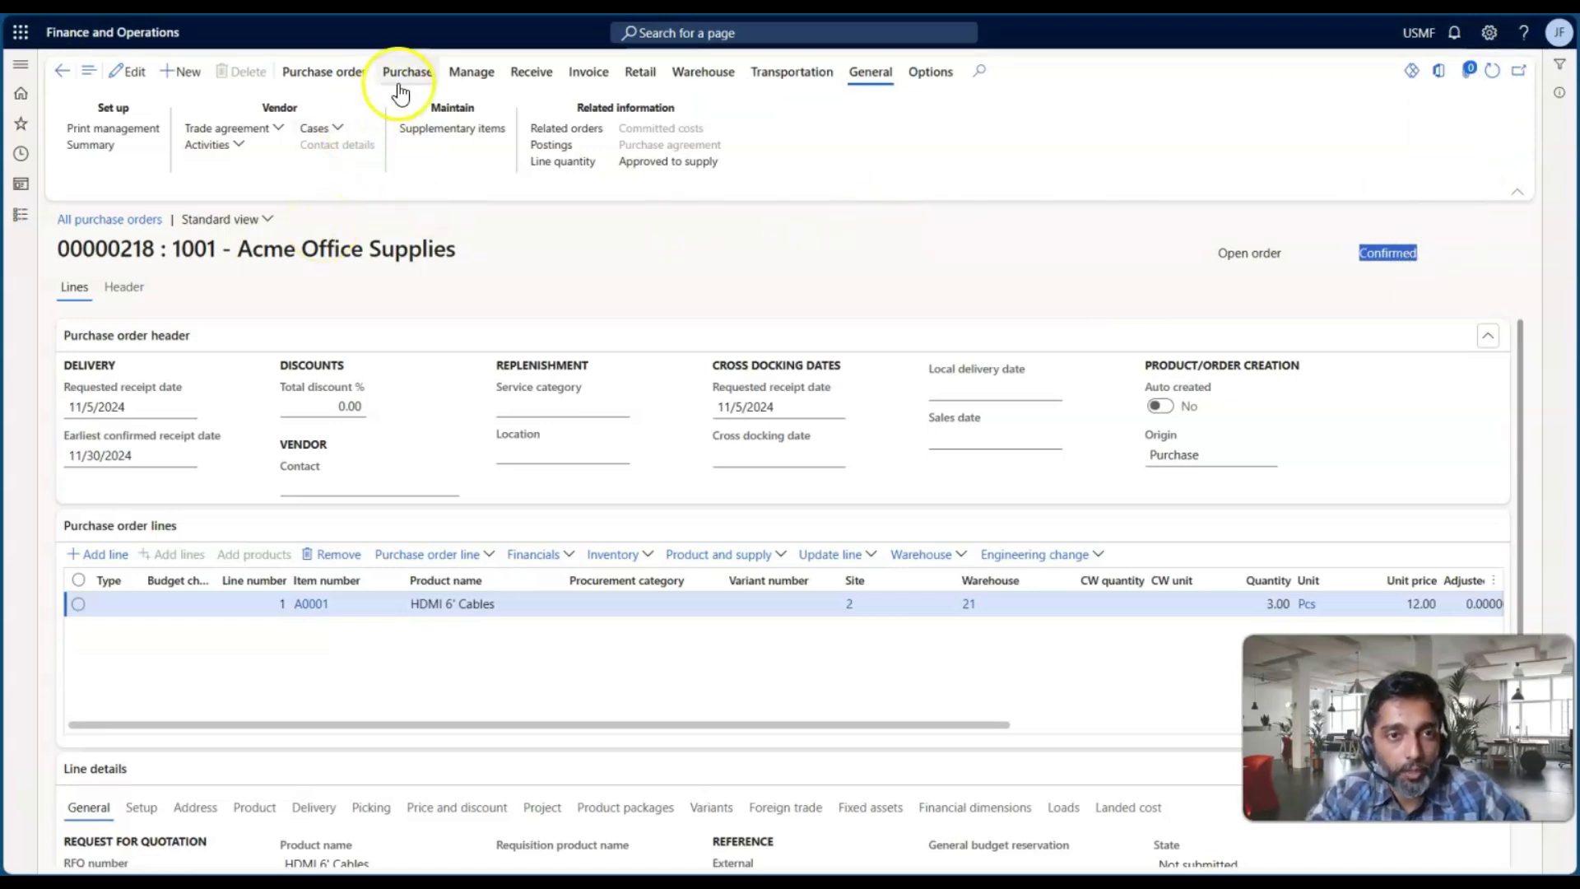
left_click(407, 72)
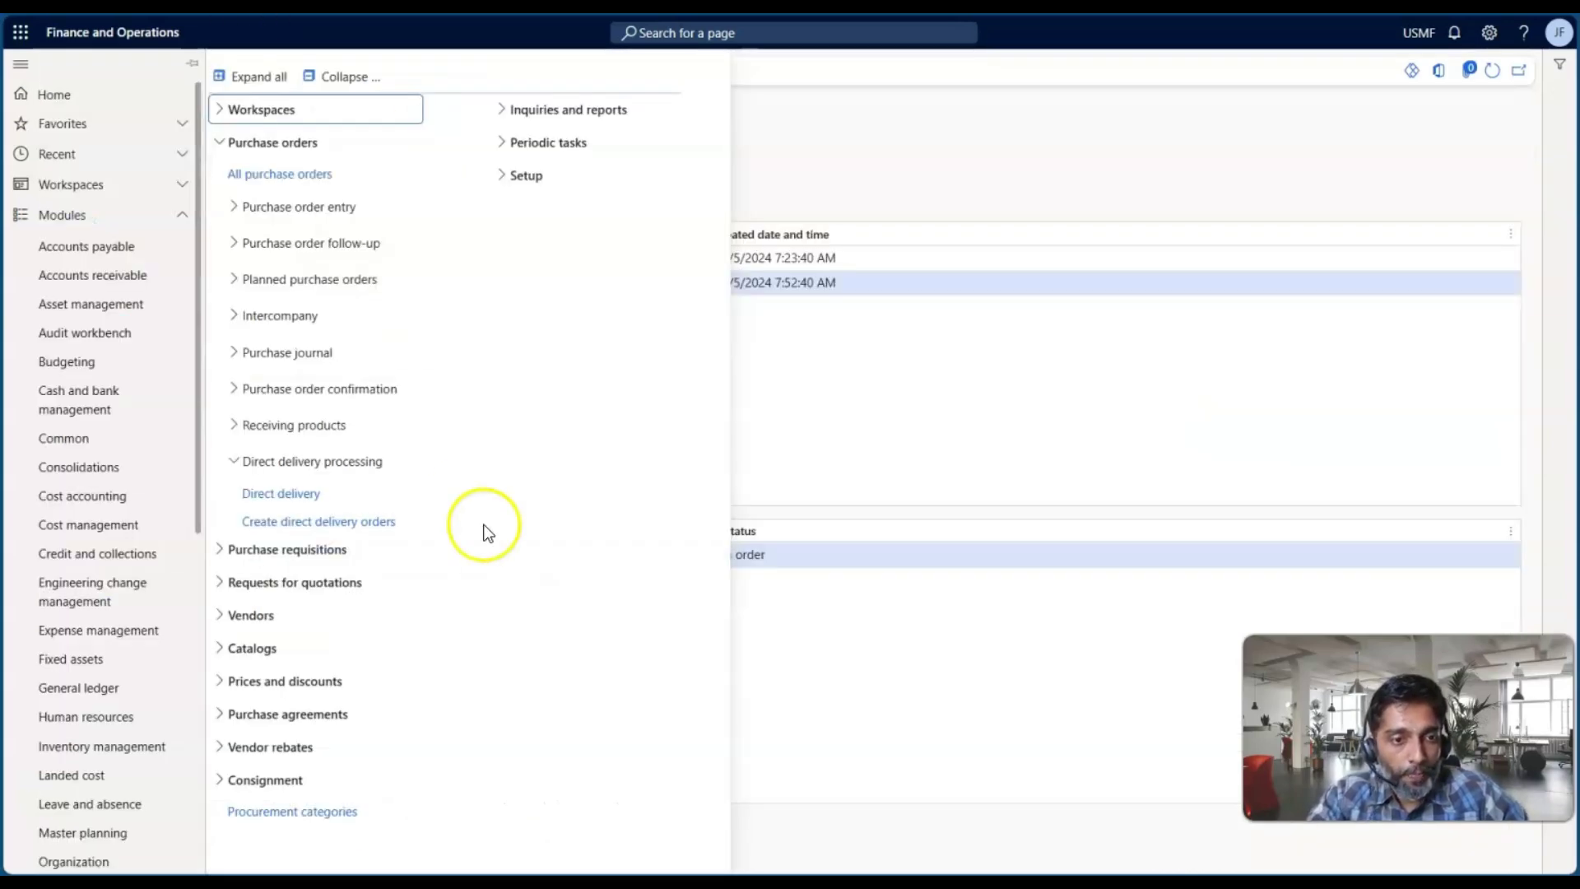
Review the partial product receipt form for the Acme Office Supplies order and cancel it without posting.
left_click(871, 196)
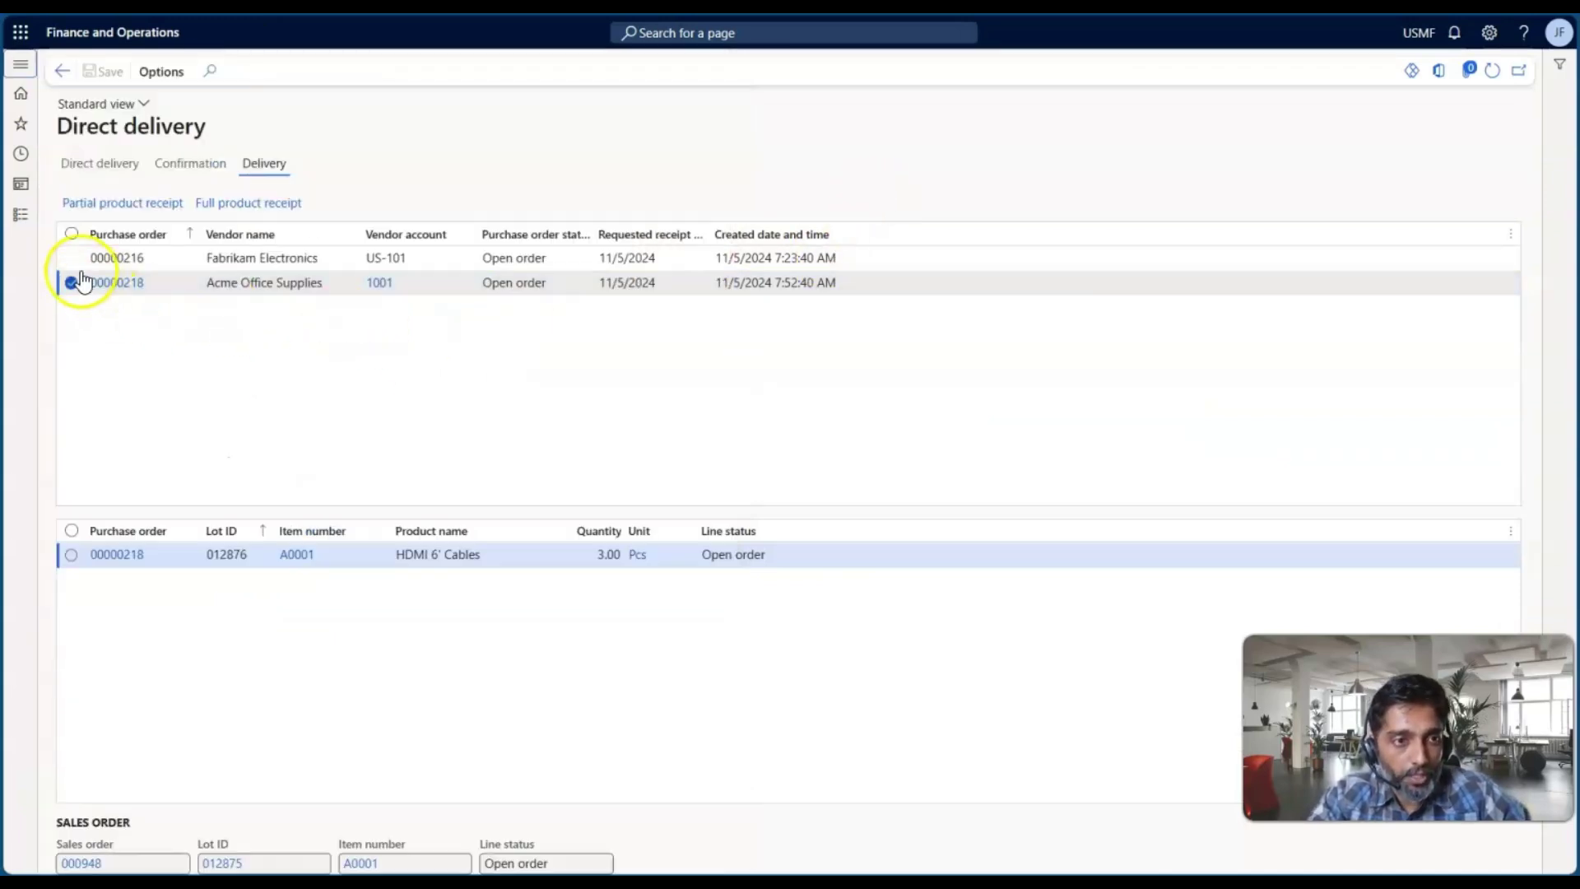
left_click(136, 216)
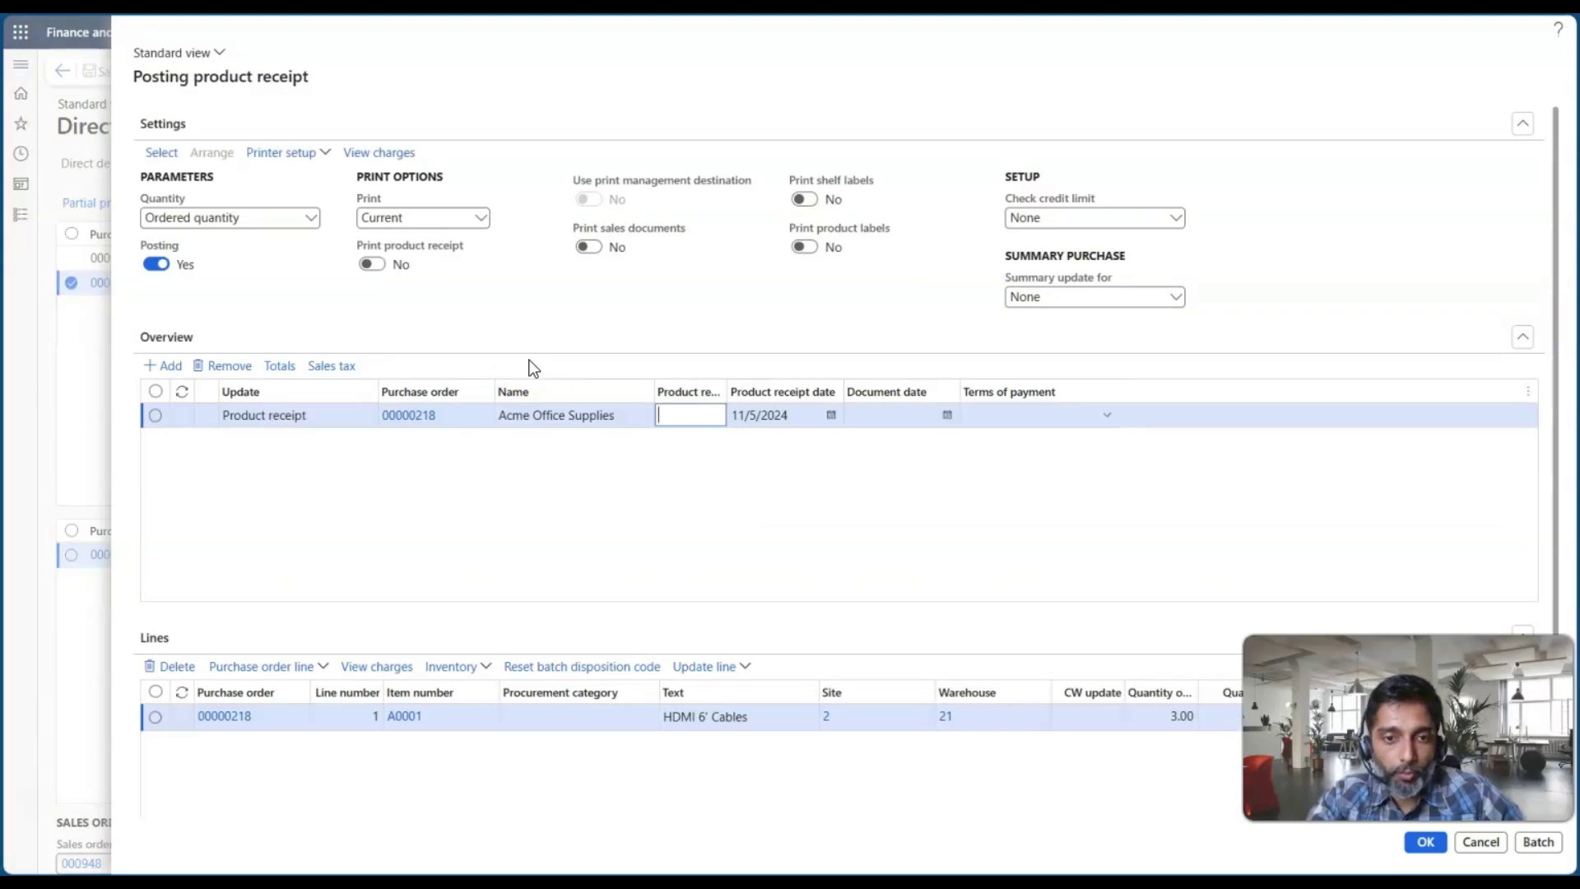
left_click(742, 479)
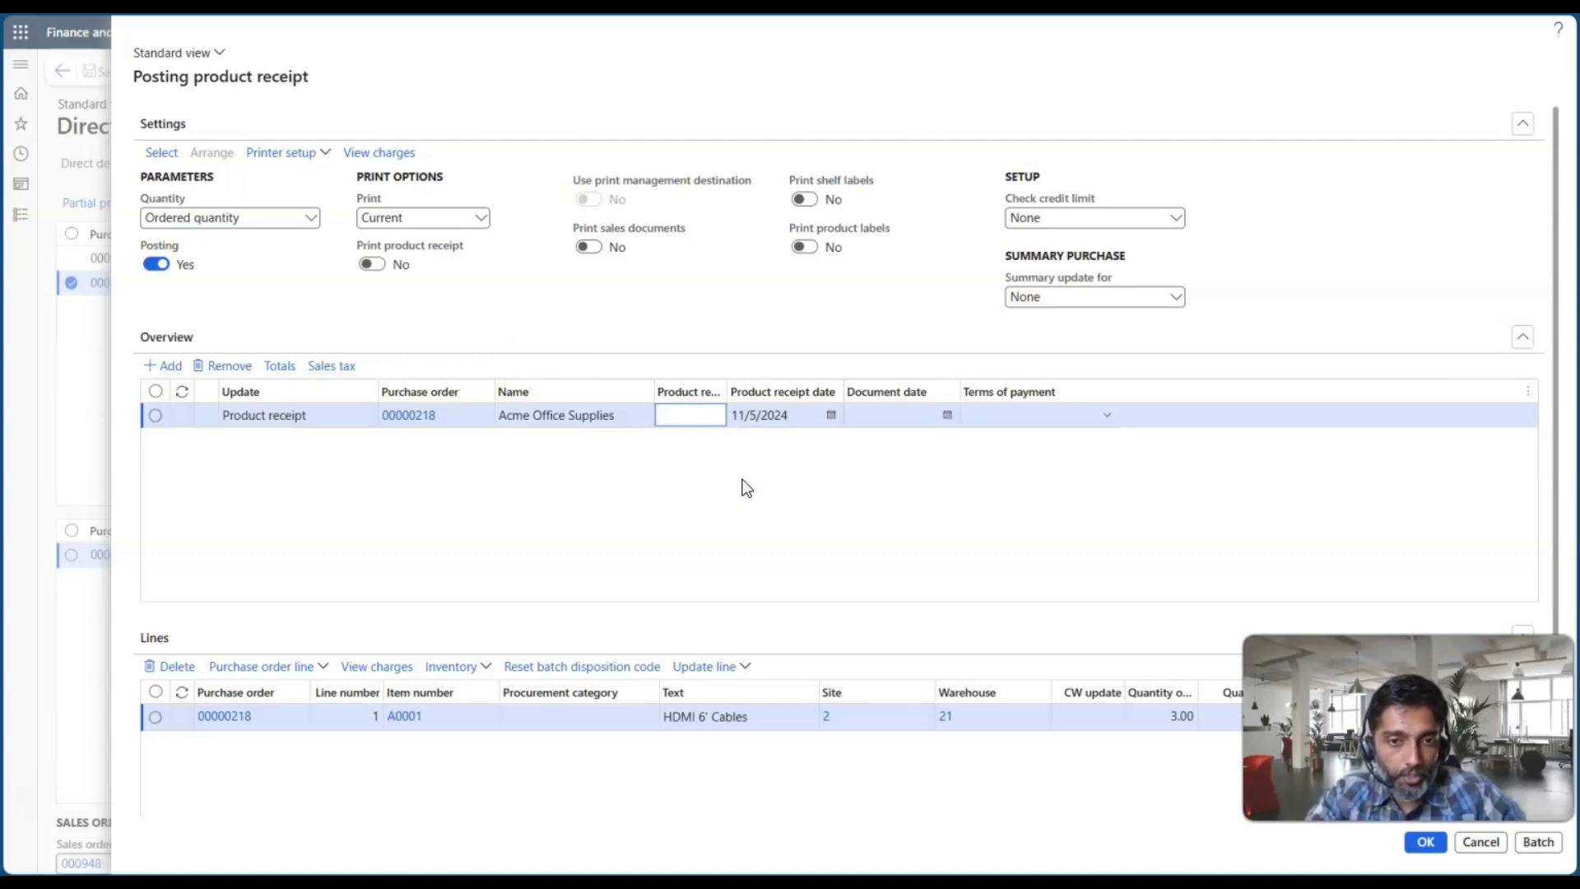
left_click(693, 493)
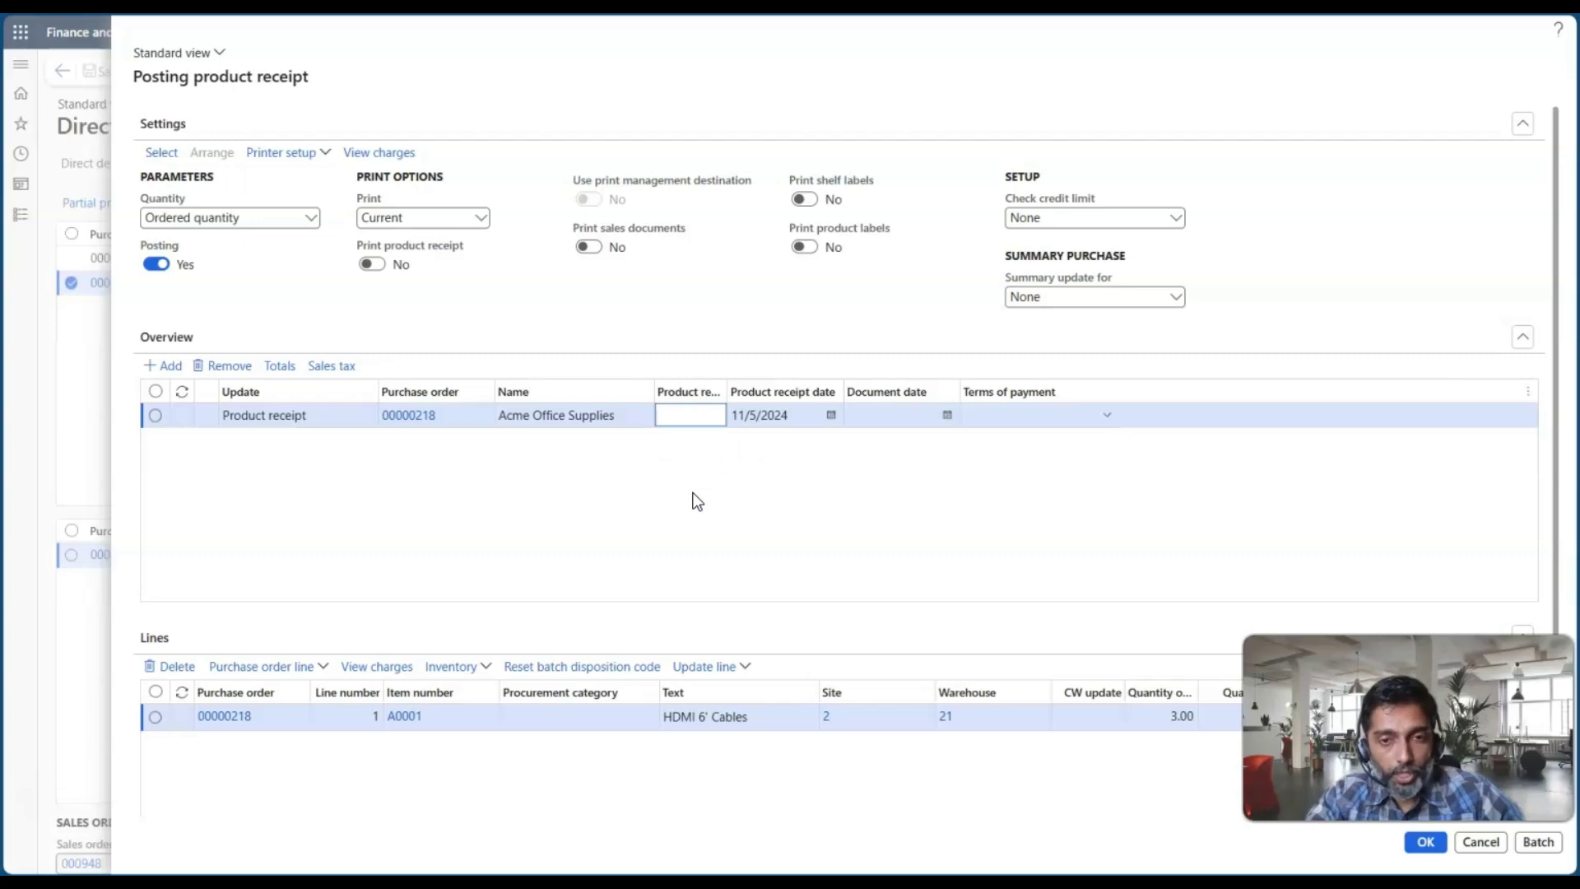
left_click(1471, 831)
left_click(1481, 841)
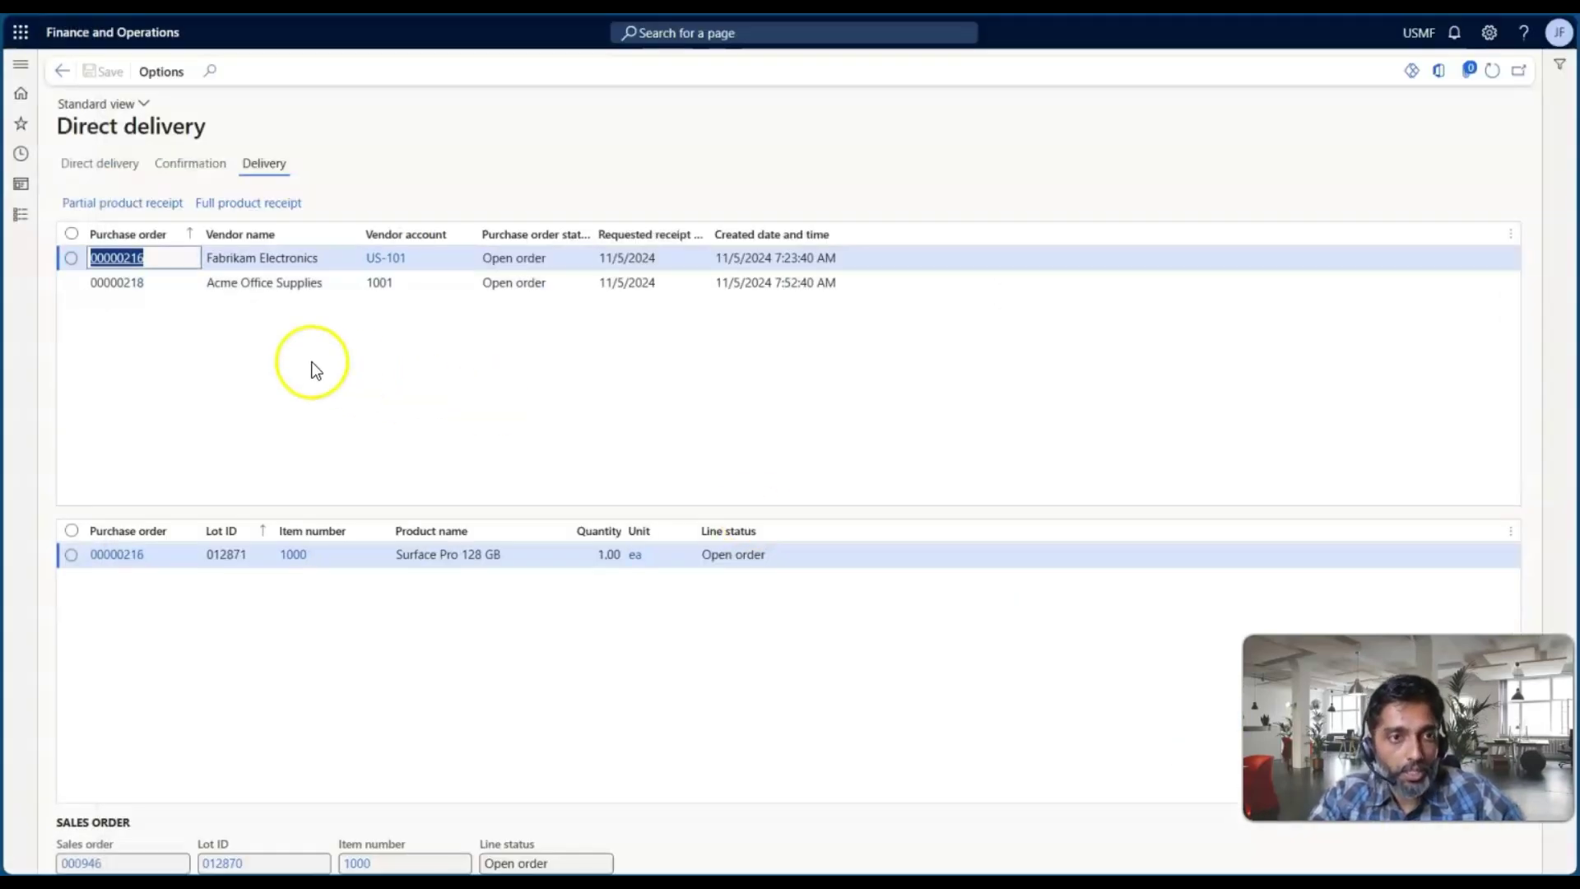
Post a full product receipt for the Fabrikam Electronics order and check the Acme Office Supplies purchase order's receipt journals after refreshing.
left_click(243, 205)
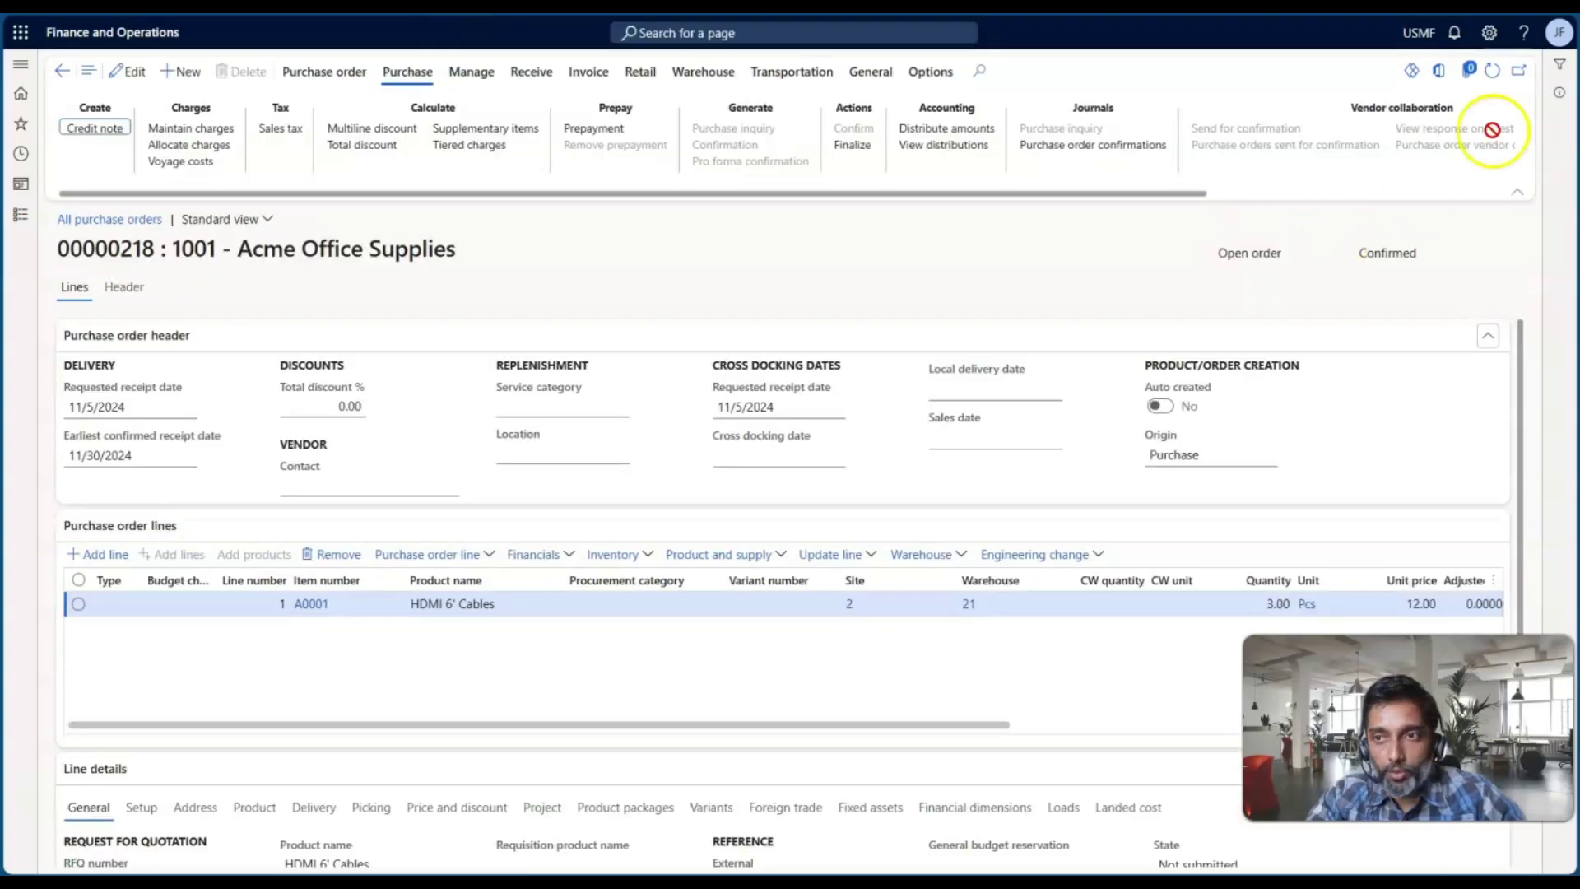
left_click(1492, 71)
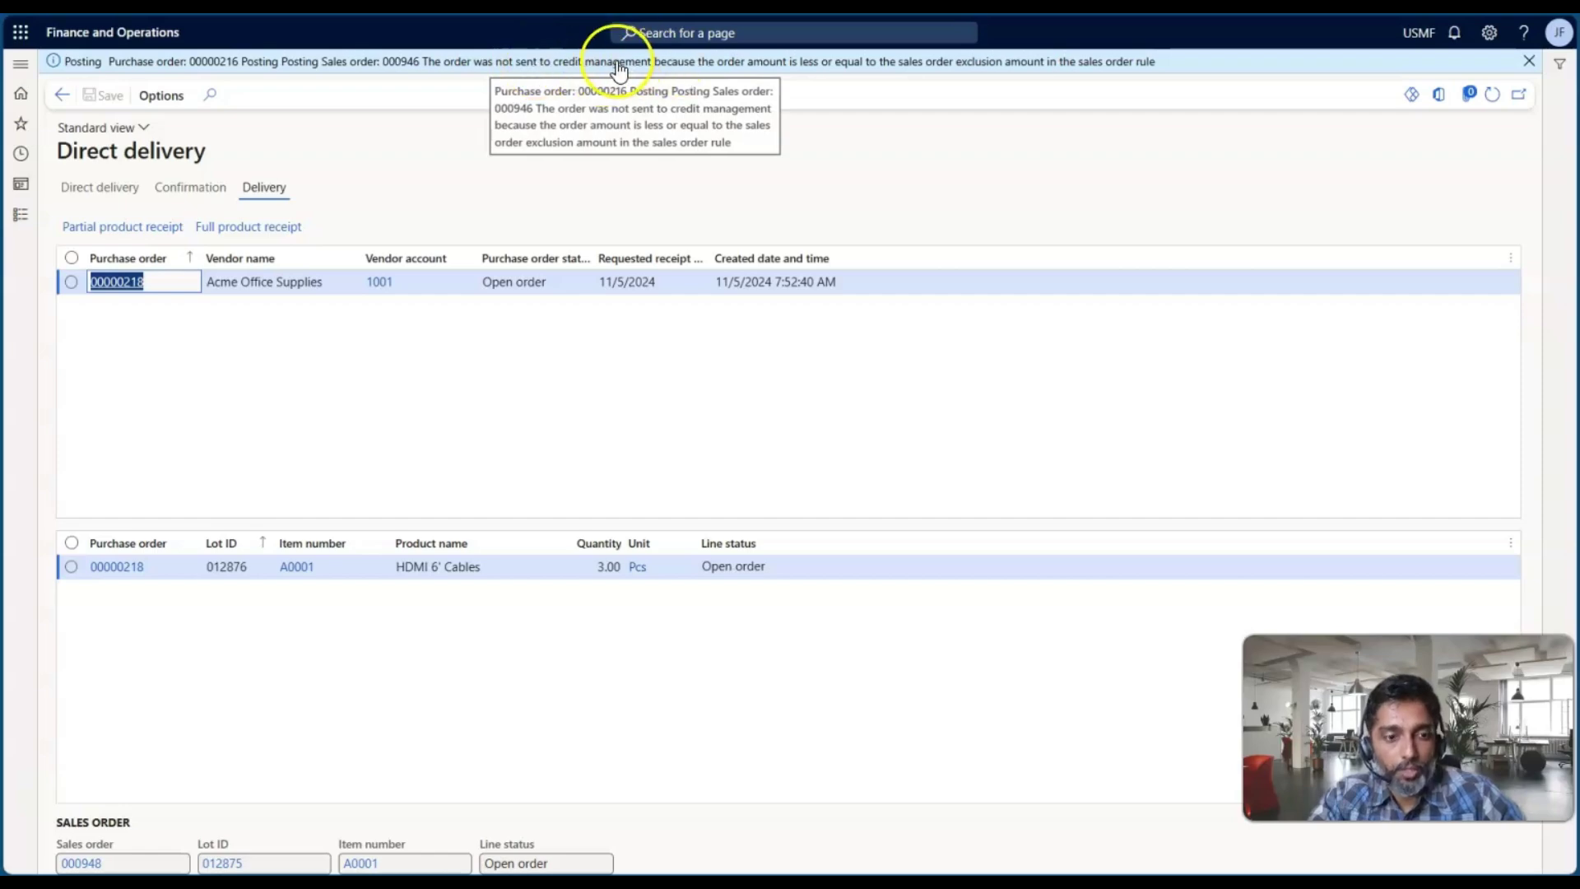
left_click_drag(619, 62, 808, 61)
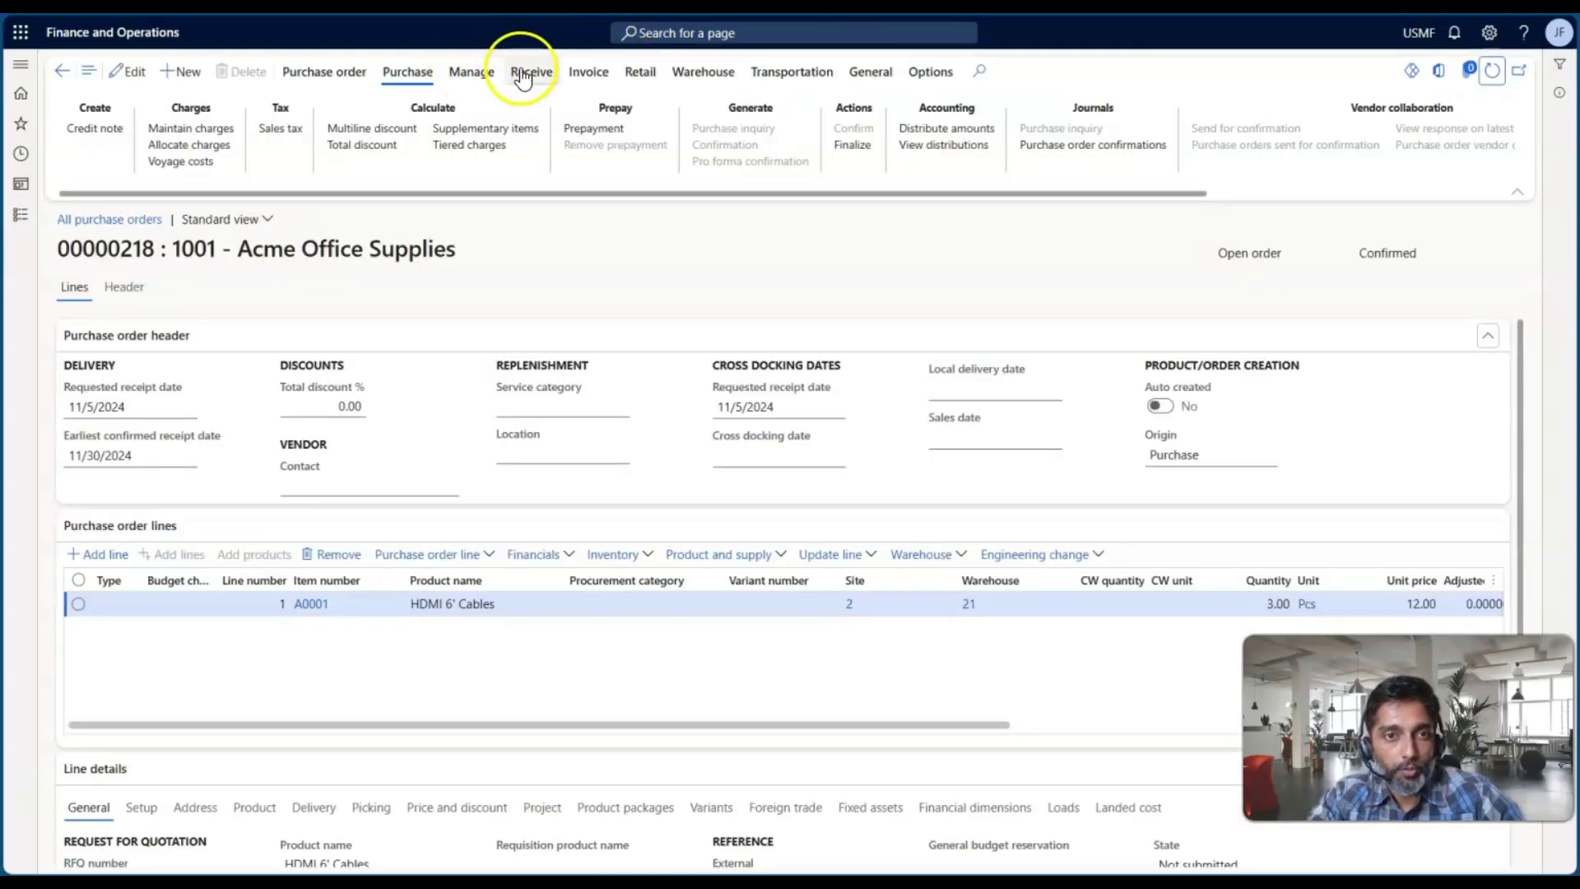
left_click(522, 75)
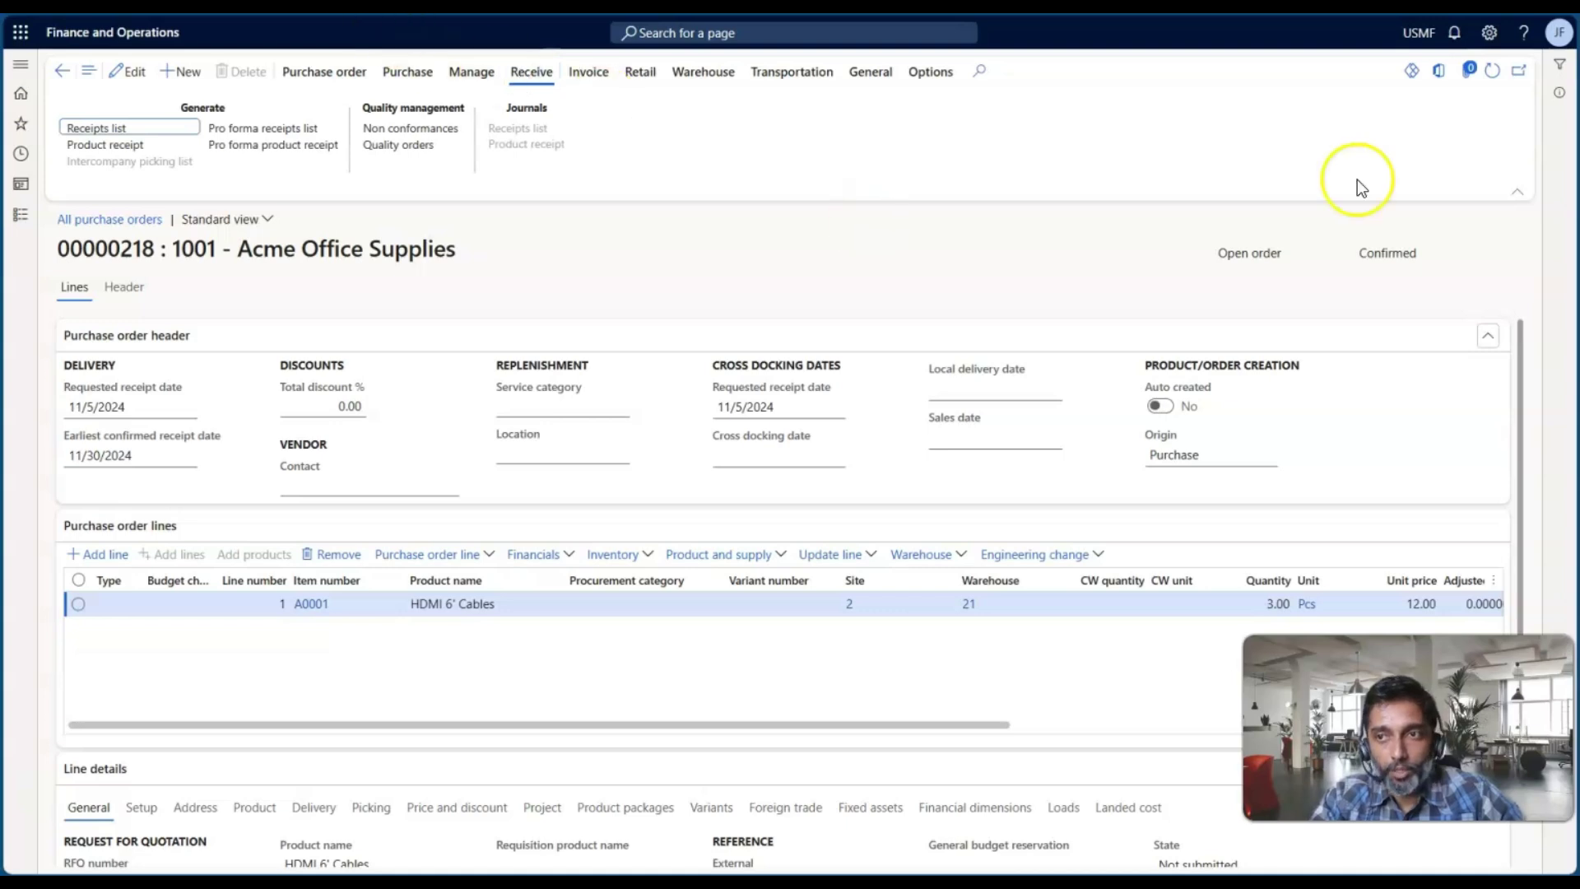
left_click(1492, 74)
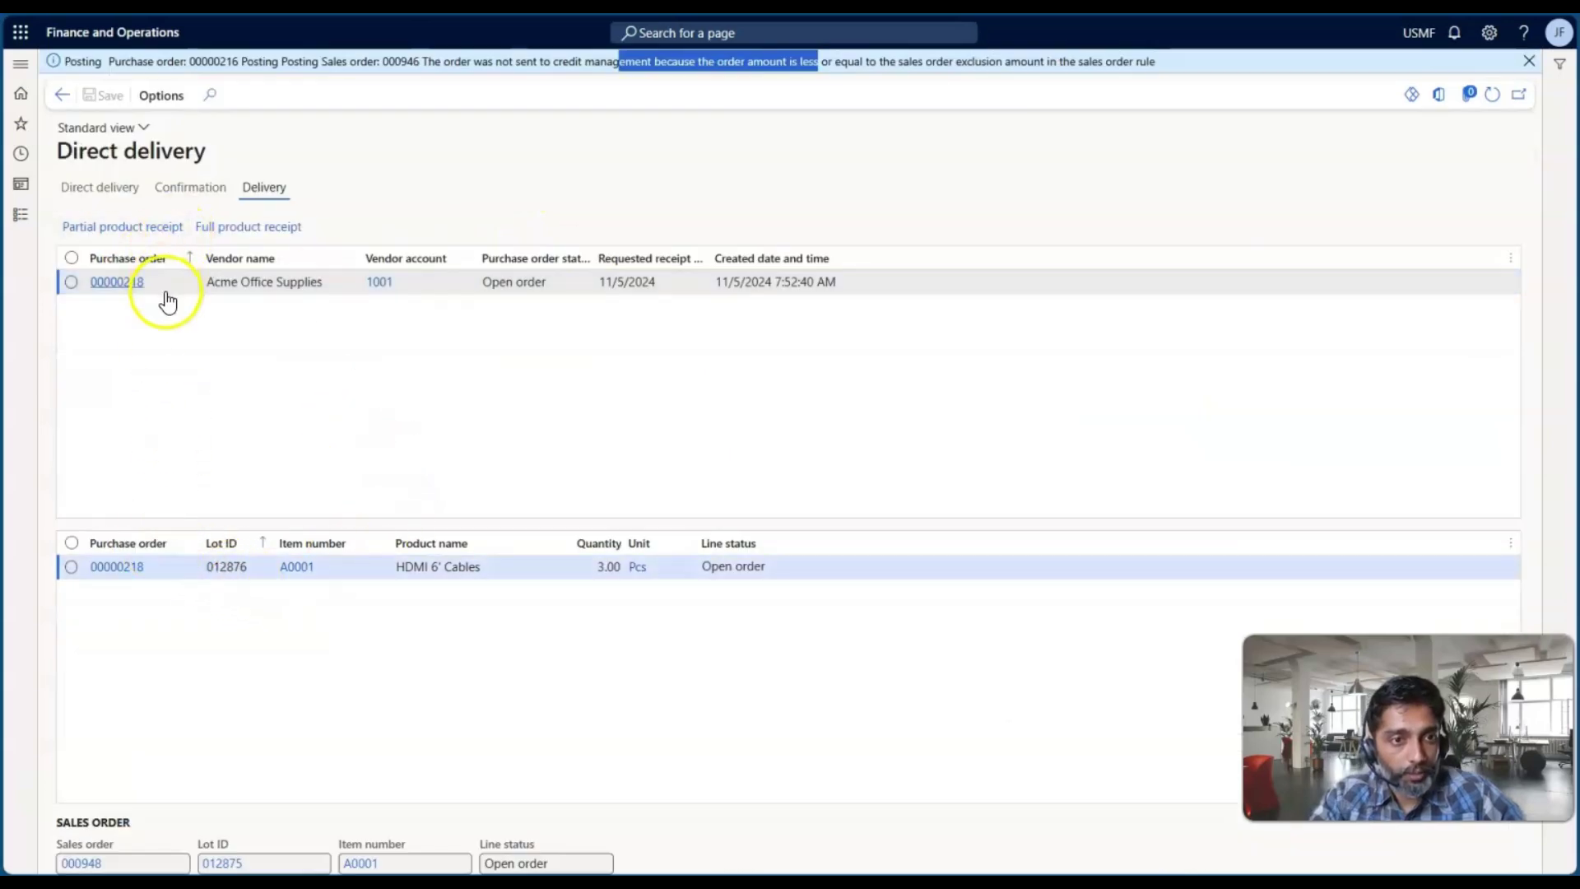
Try to post a full product receipt for the Acme Office Supplies order, read the posting message details, and dismiss them.
left_click(210, 284)
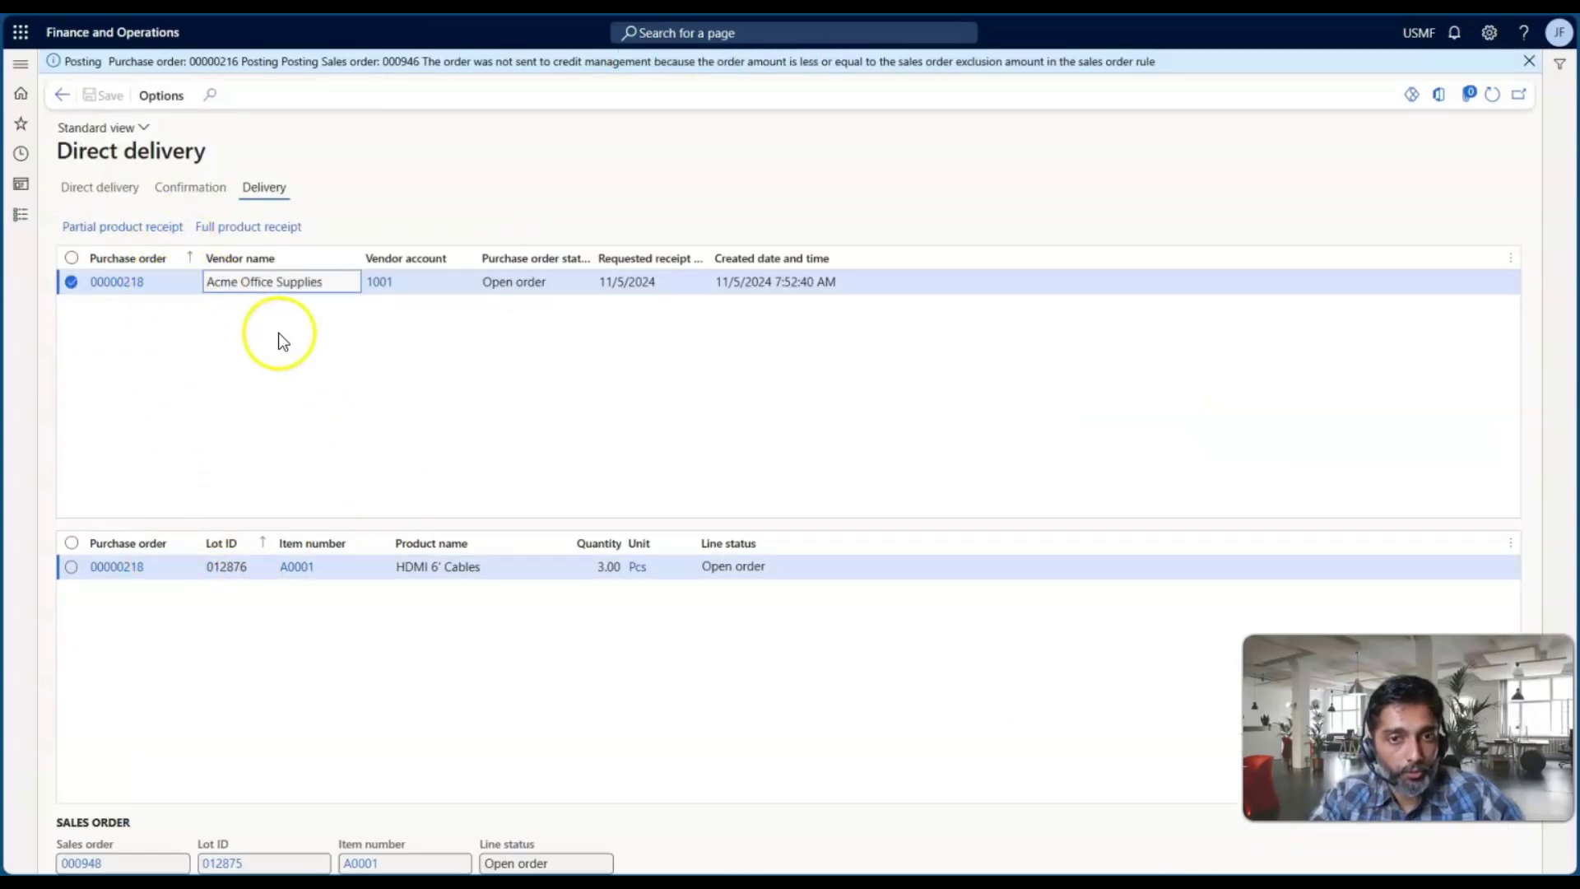
left_click(237, 230)
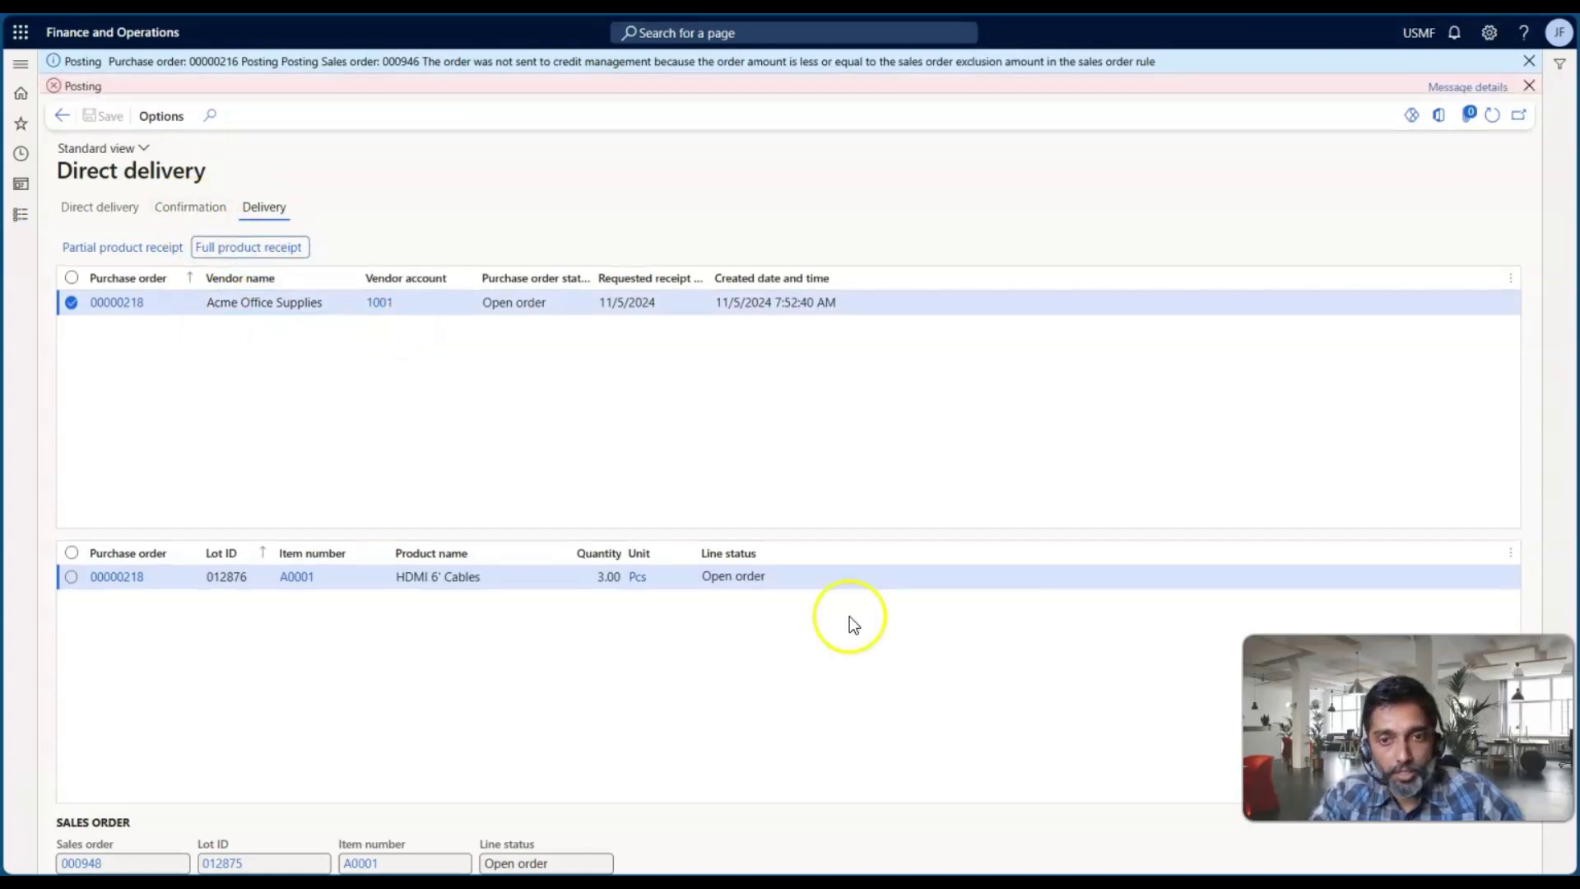
left_click(1472, 89)
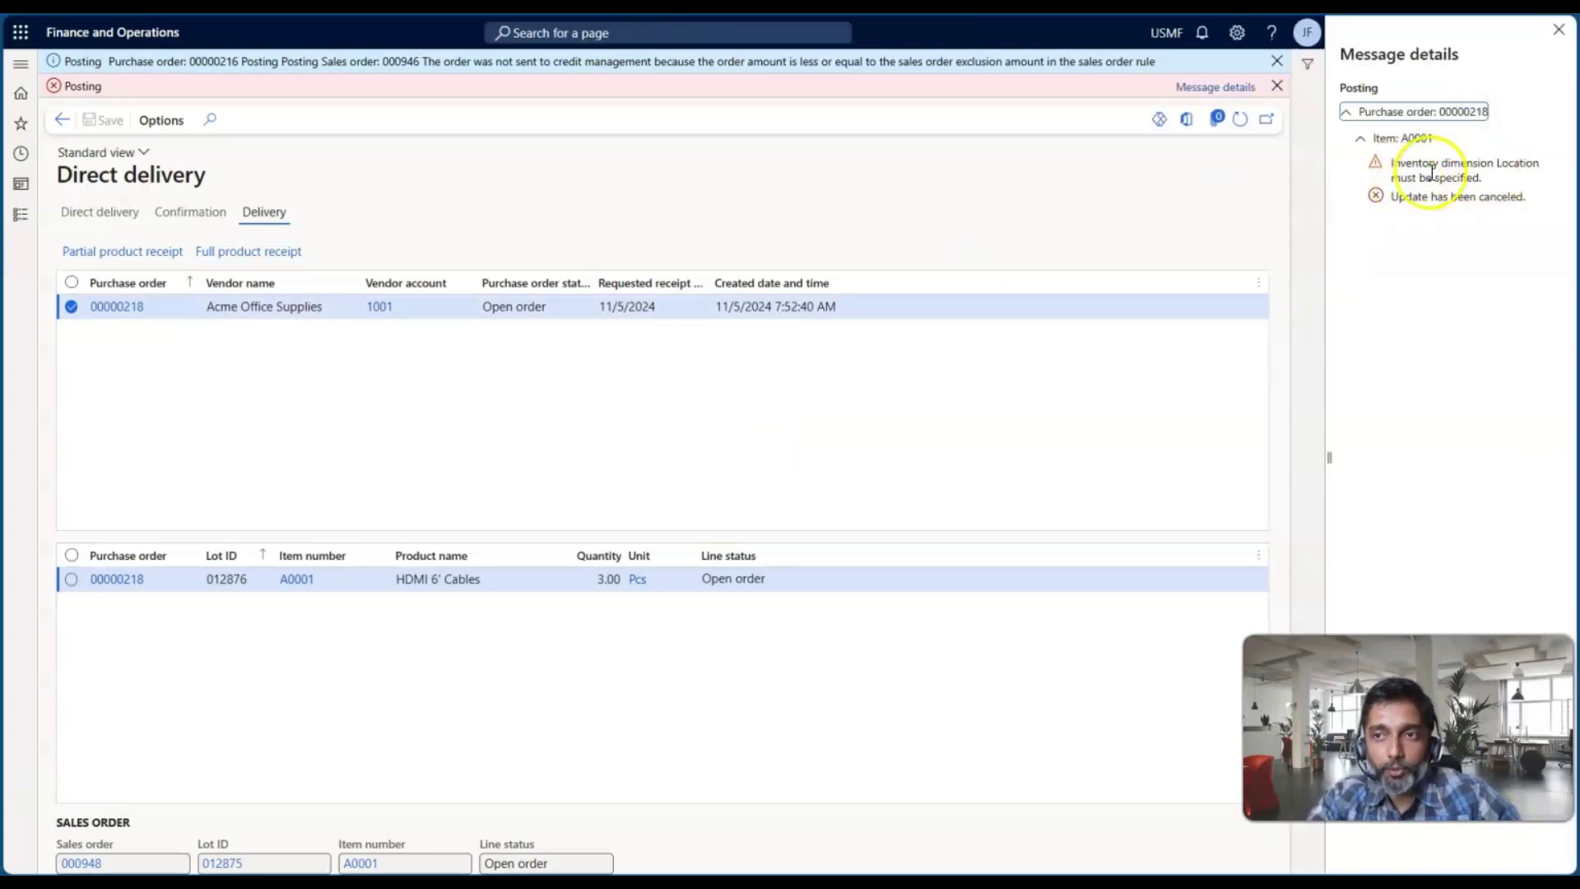
left_click(1557, 30)
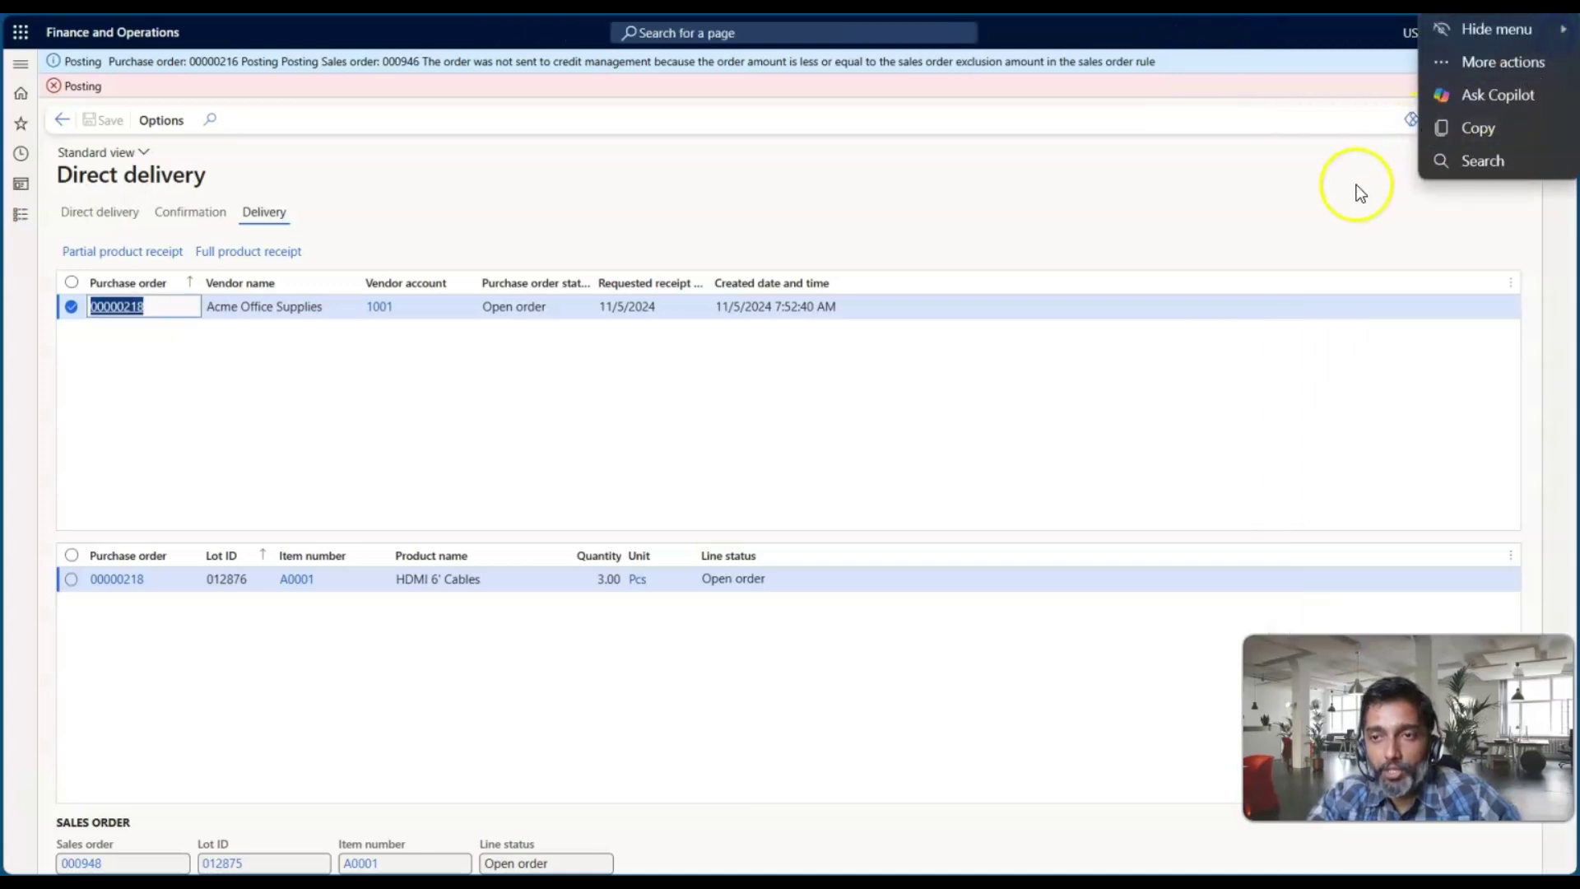
left_click(1529, 85)
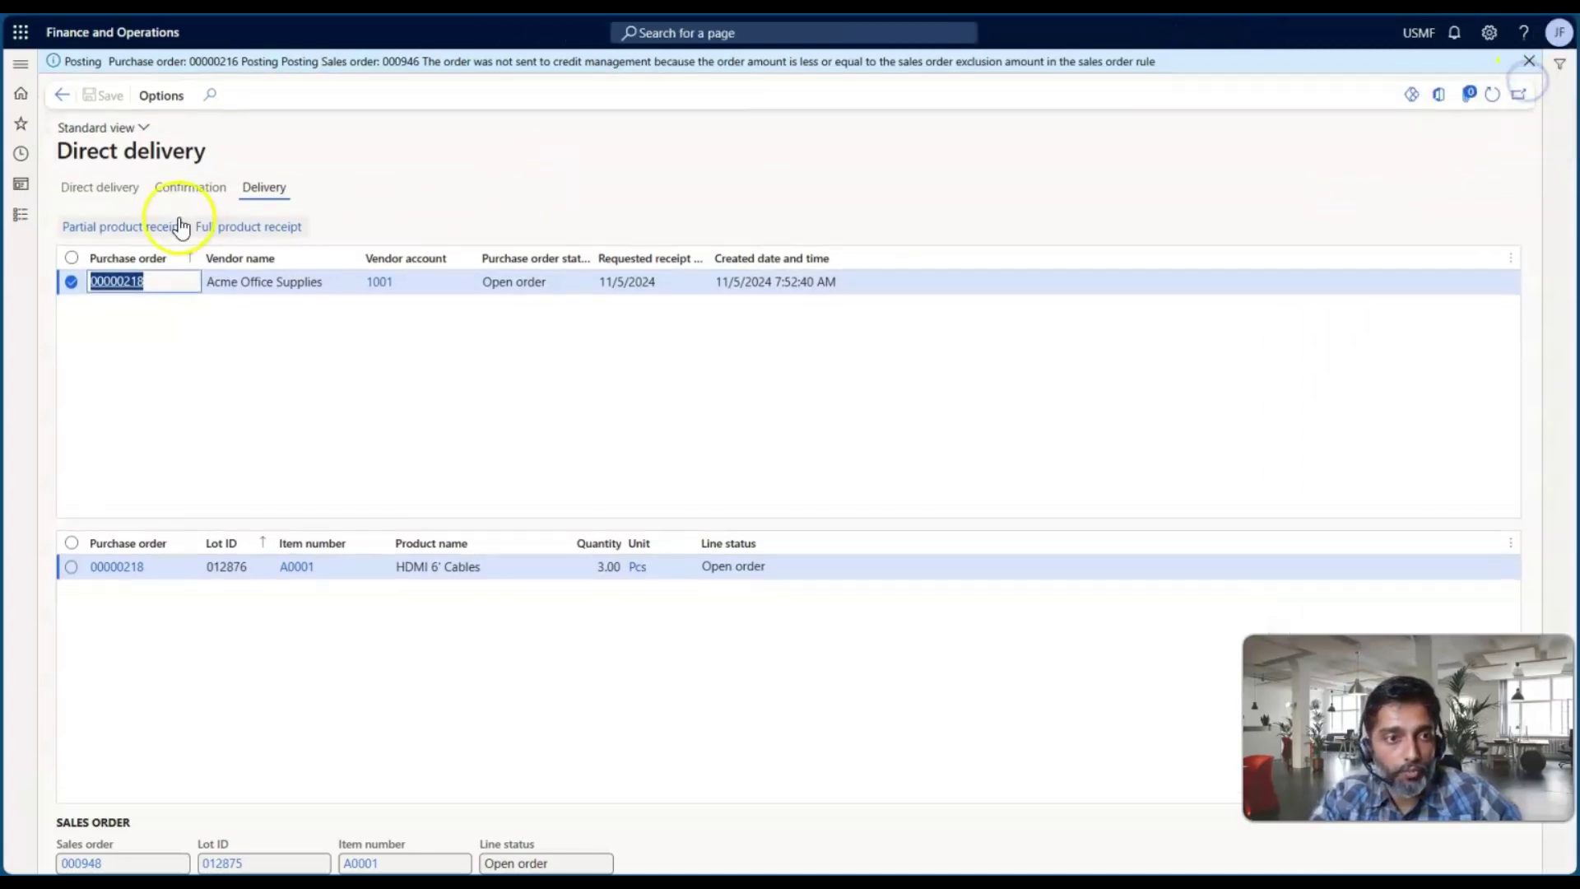
Open registration for the HDMI 6' Cables line from the Acme Office Supplies partial product receipt and add a registration line.
left_click(132, 229)
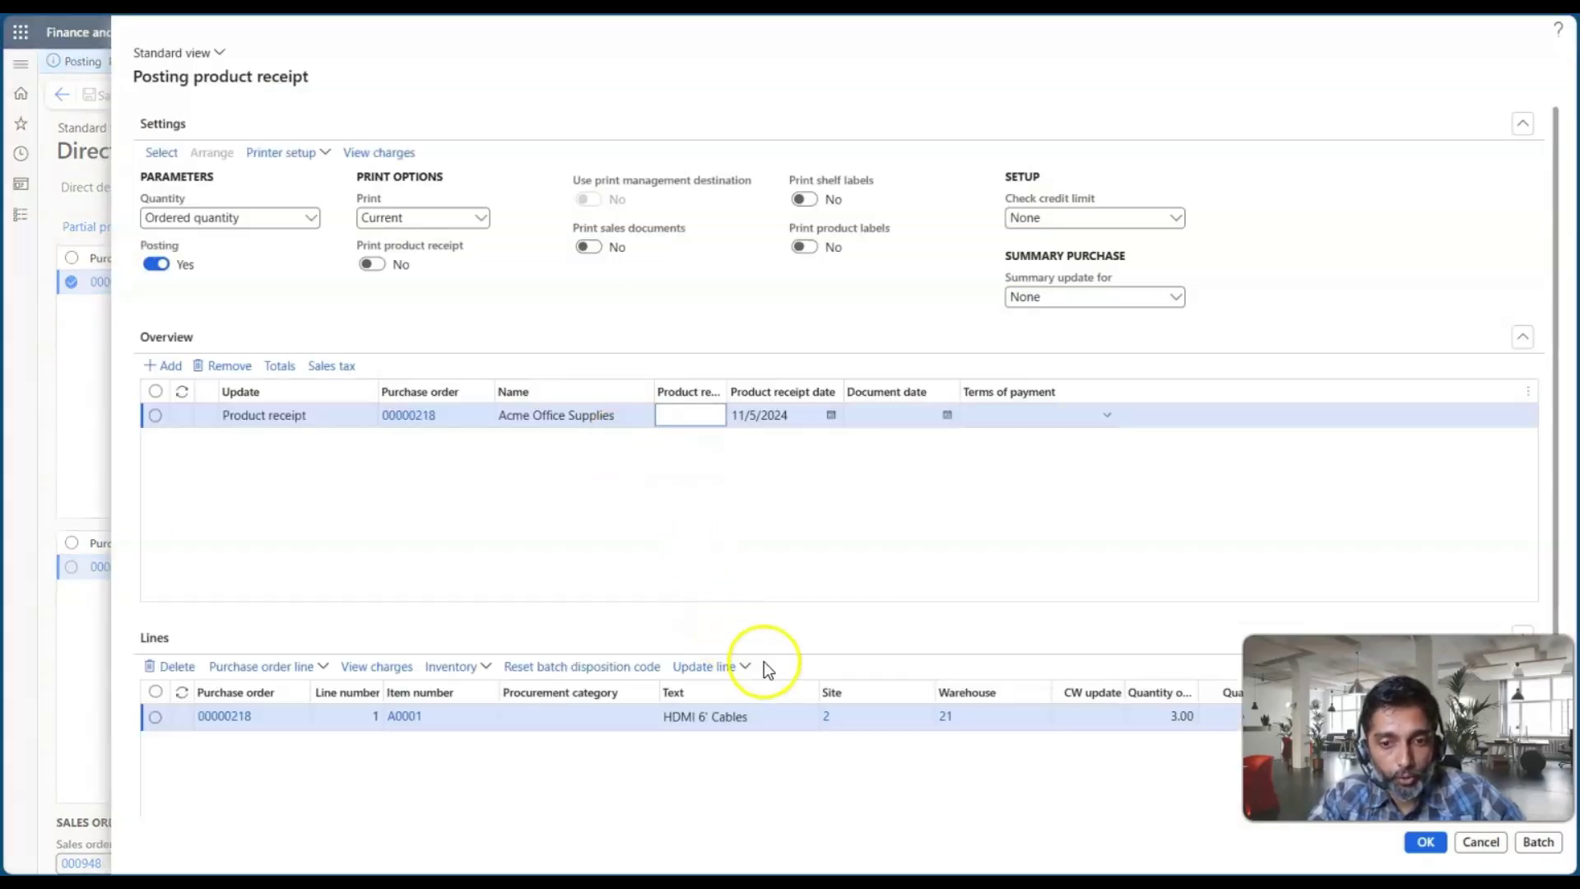
left_click(743, 664)
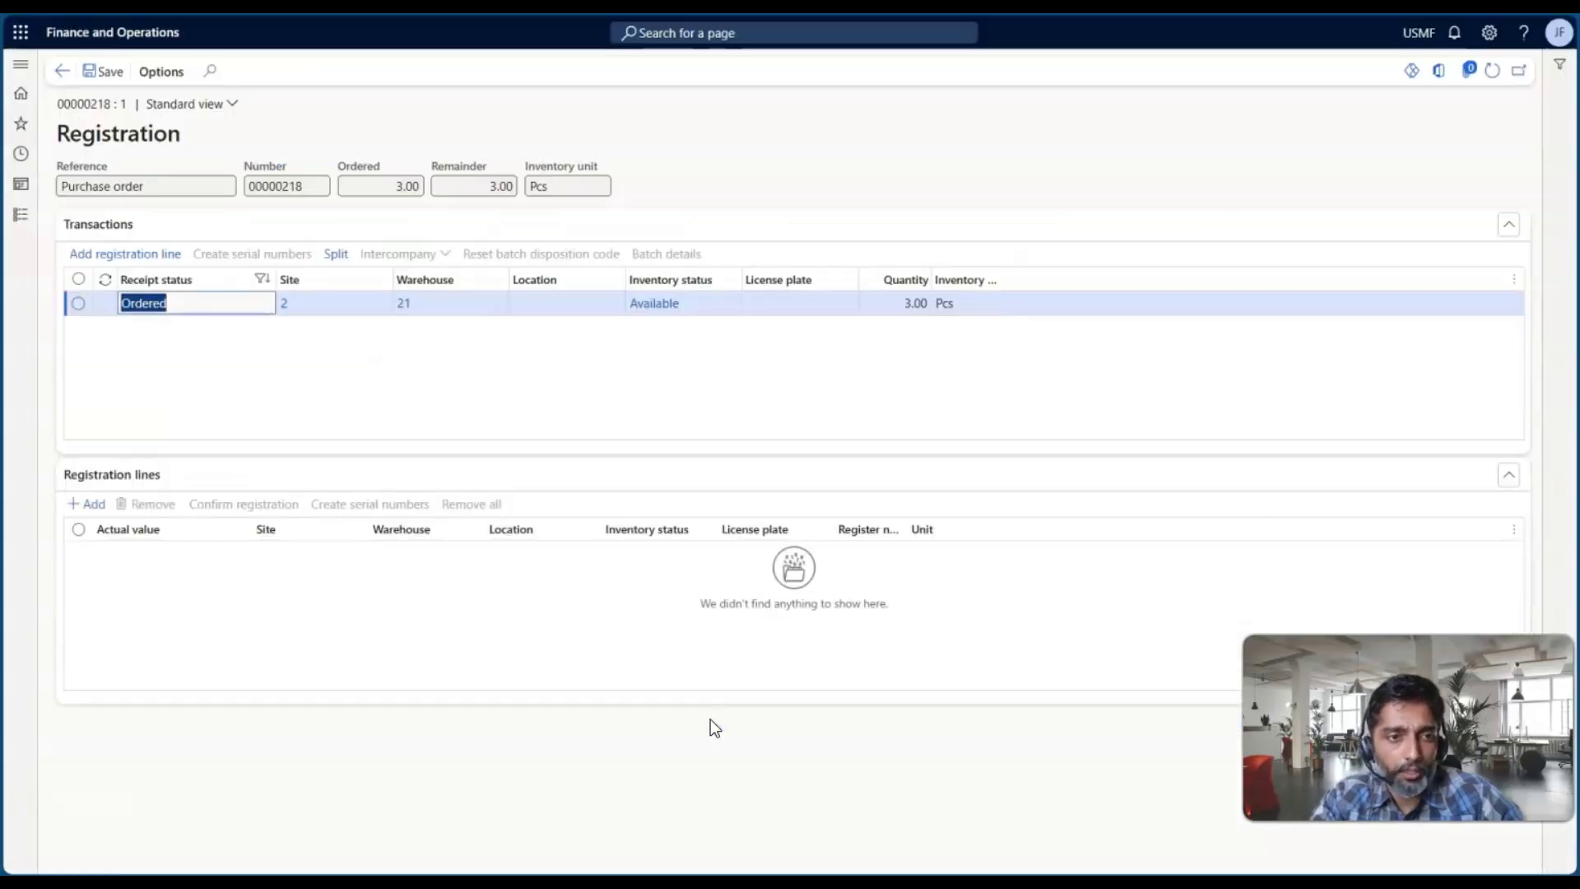
left_click(124, 254)
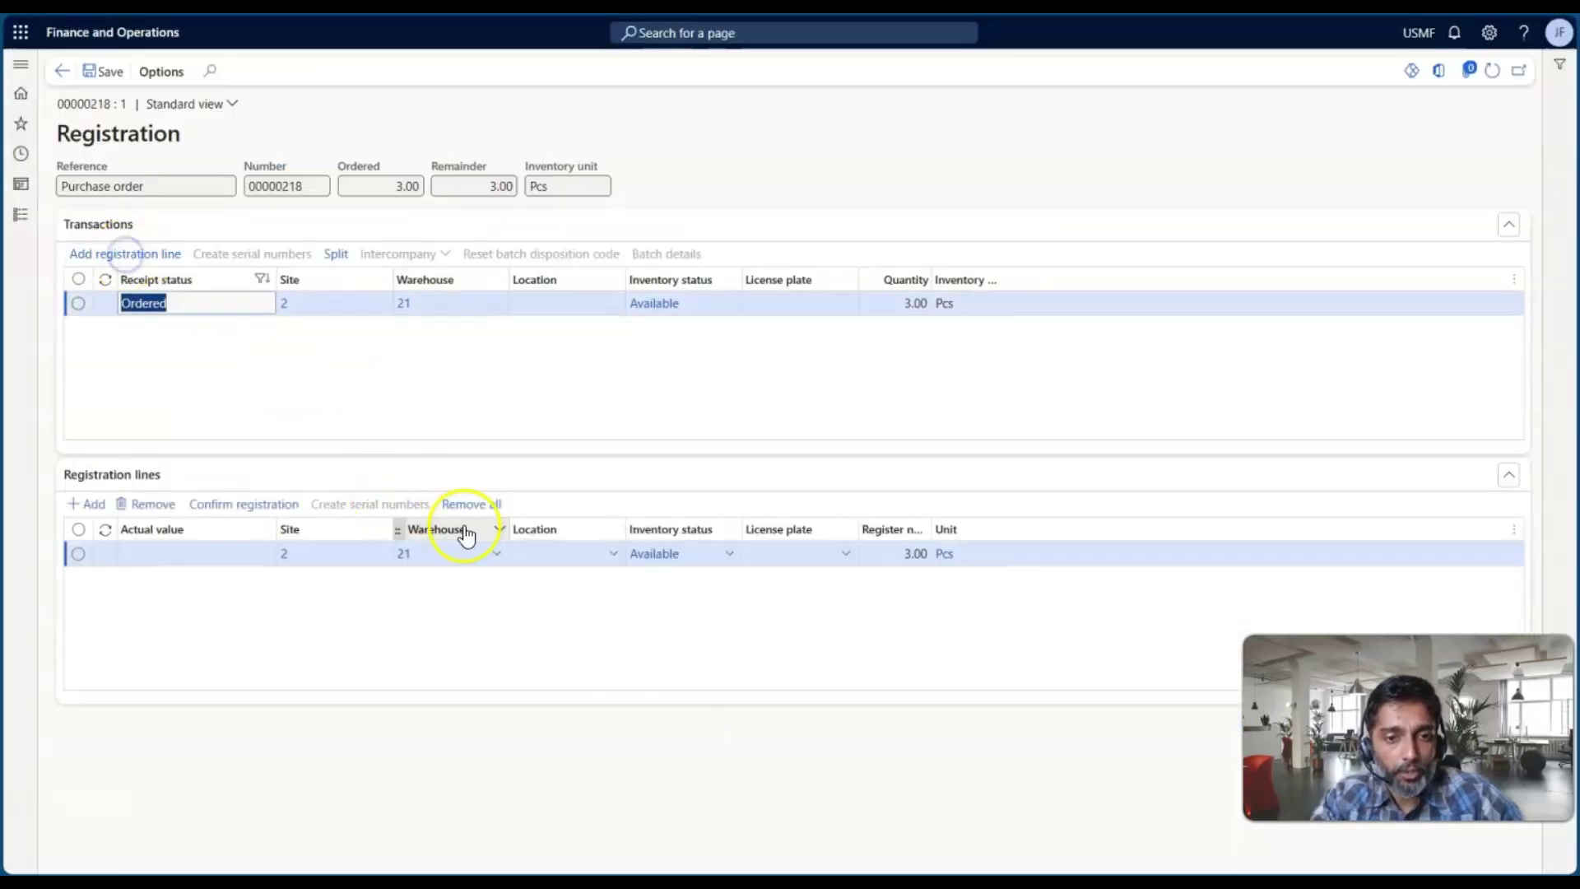
Set the registration line's location to 21, confirm the registration, and return to the product receipt posting form.
left_click(611, 556)
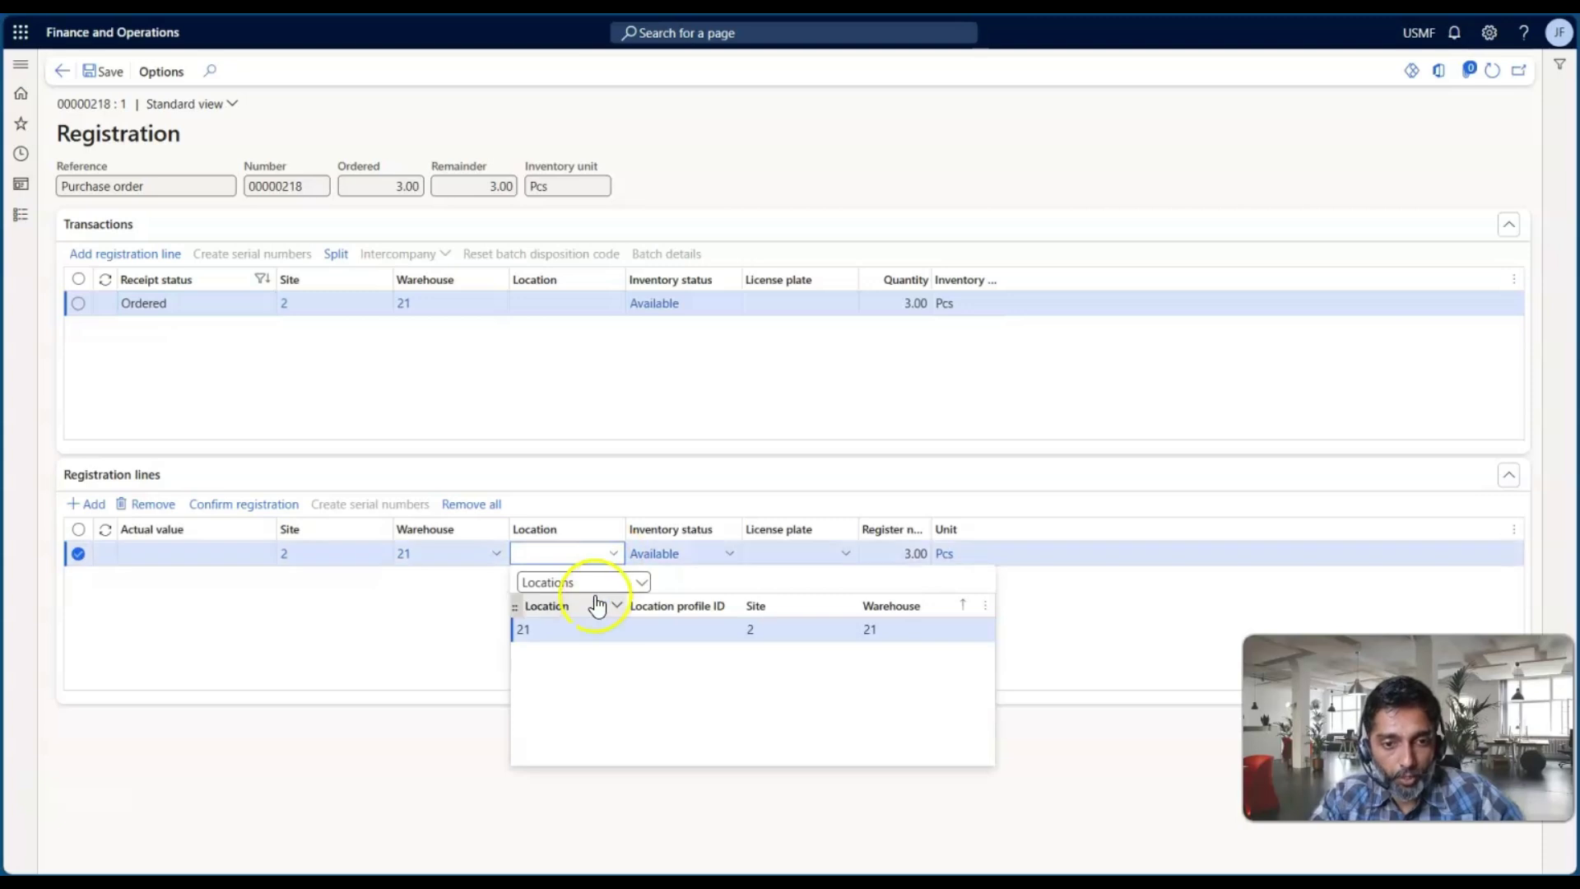
left_click(574, 629)
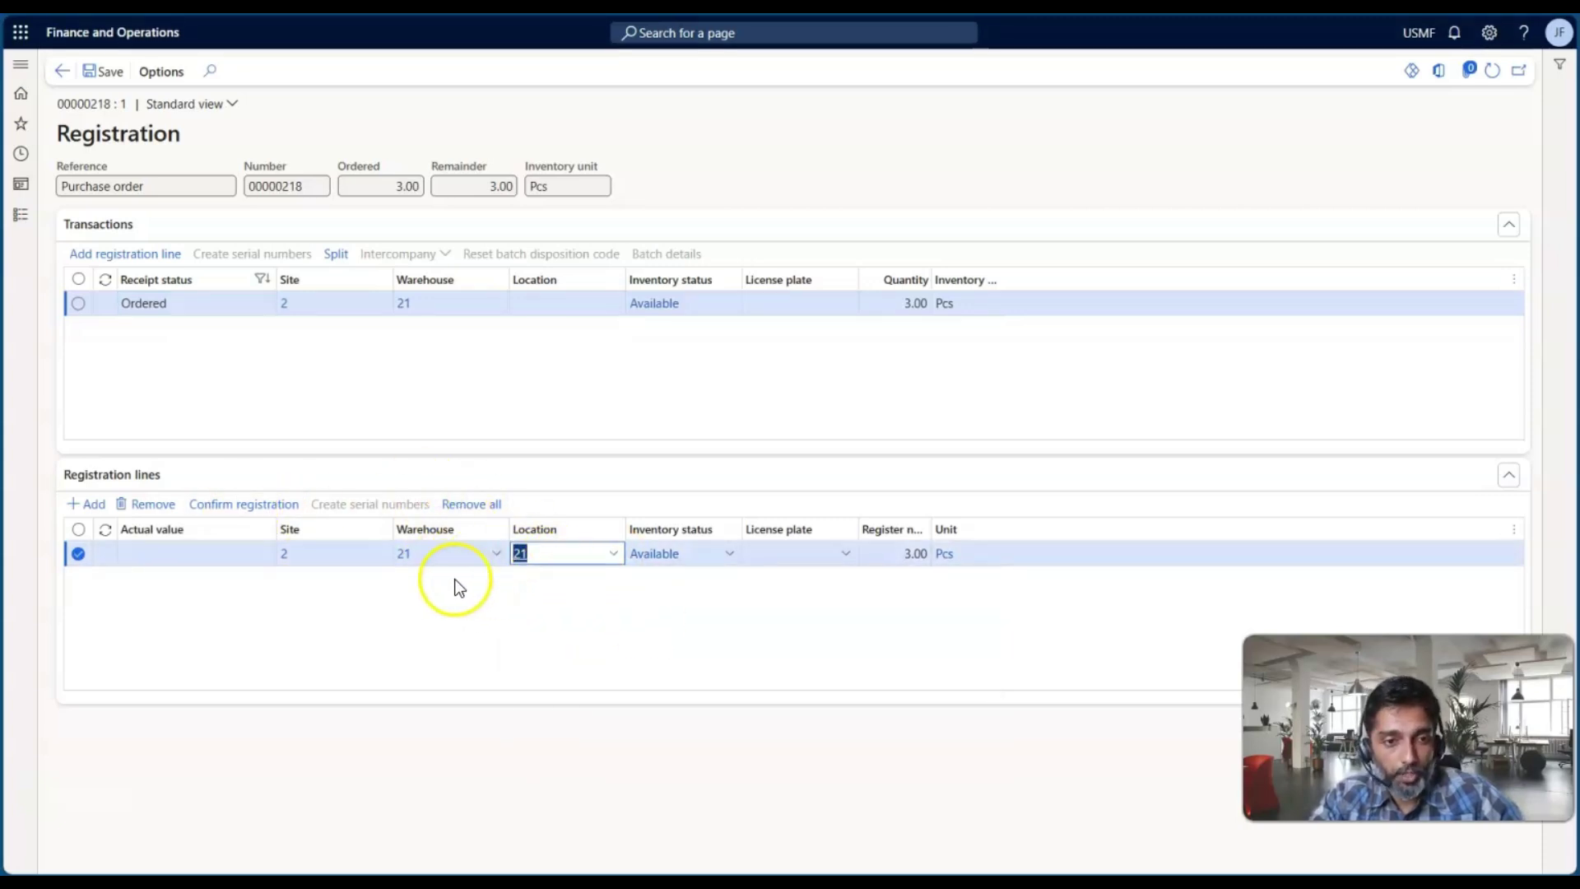
left_click(234, 504)
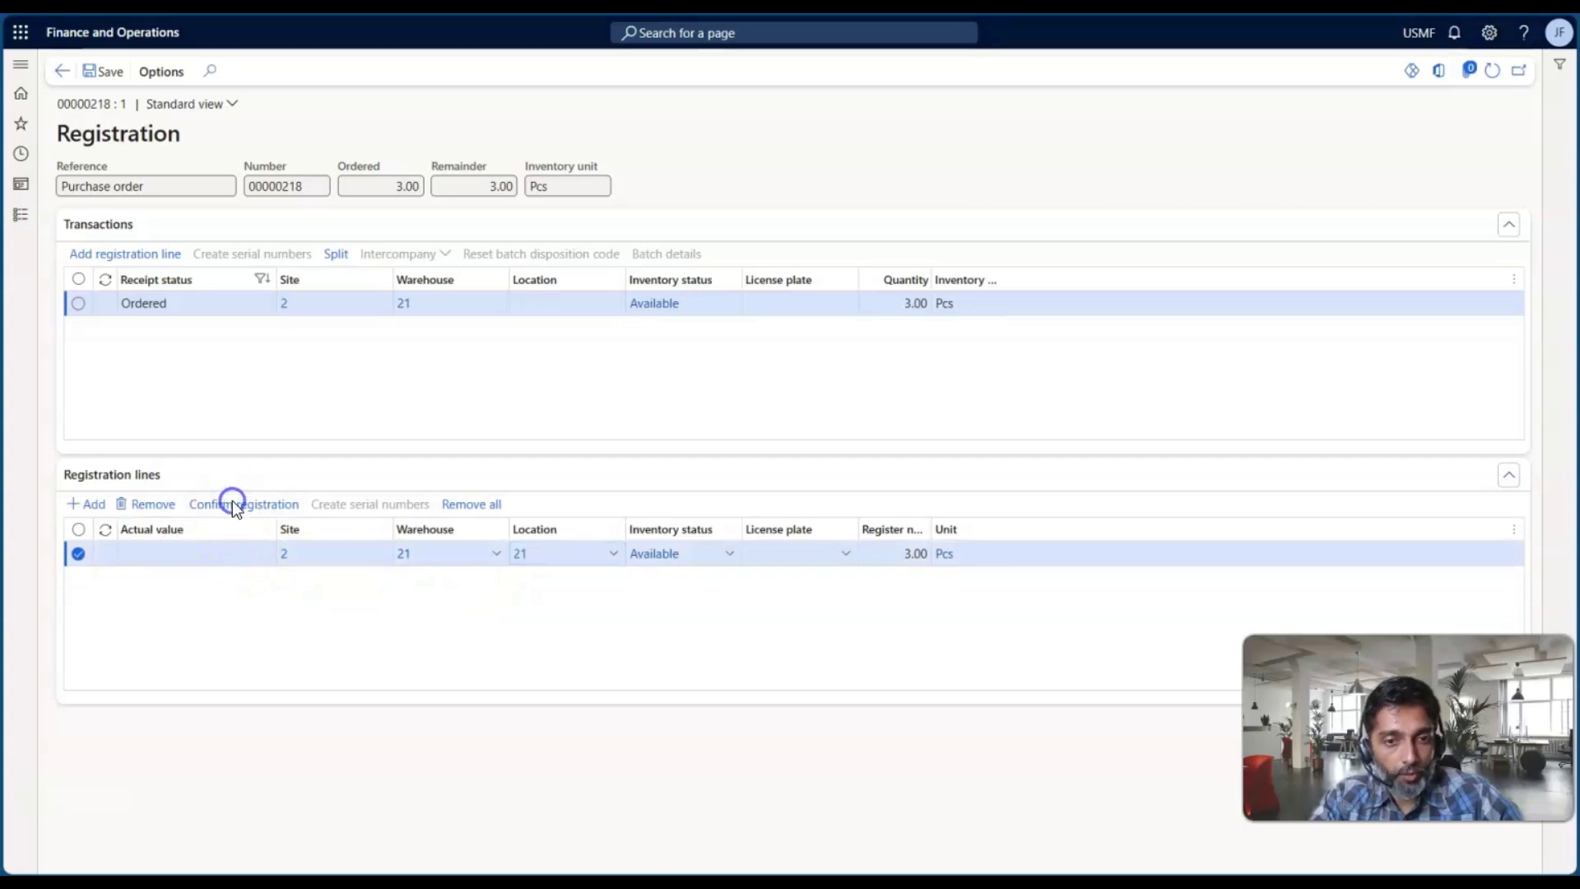
left_click(64, 82)
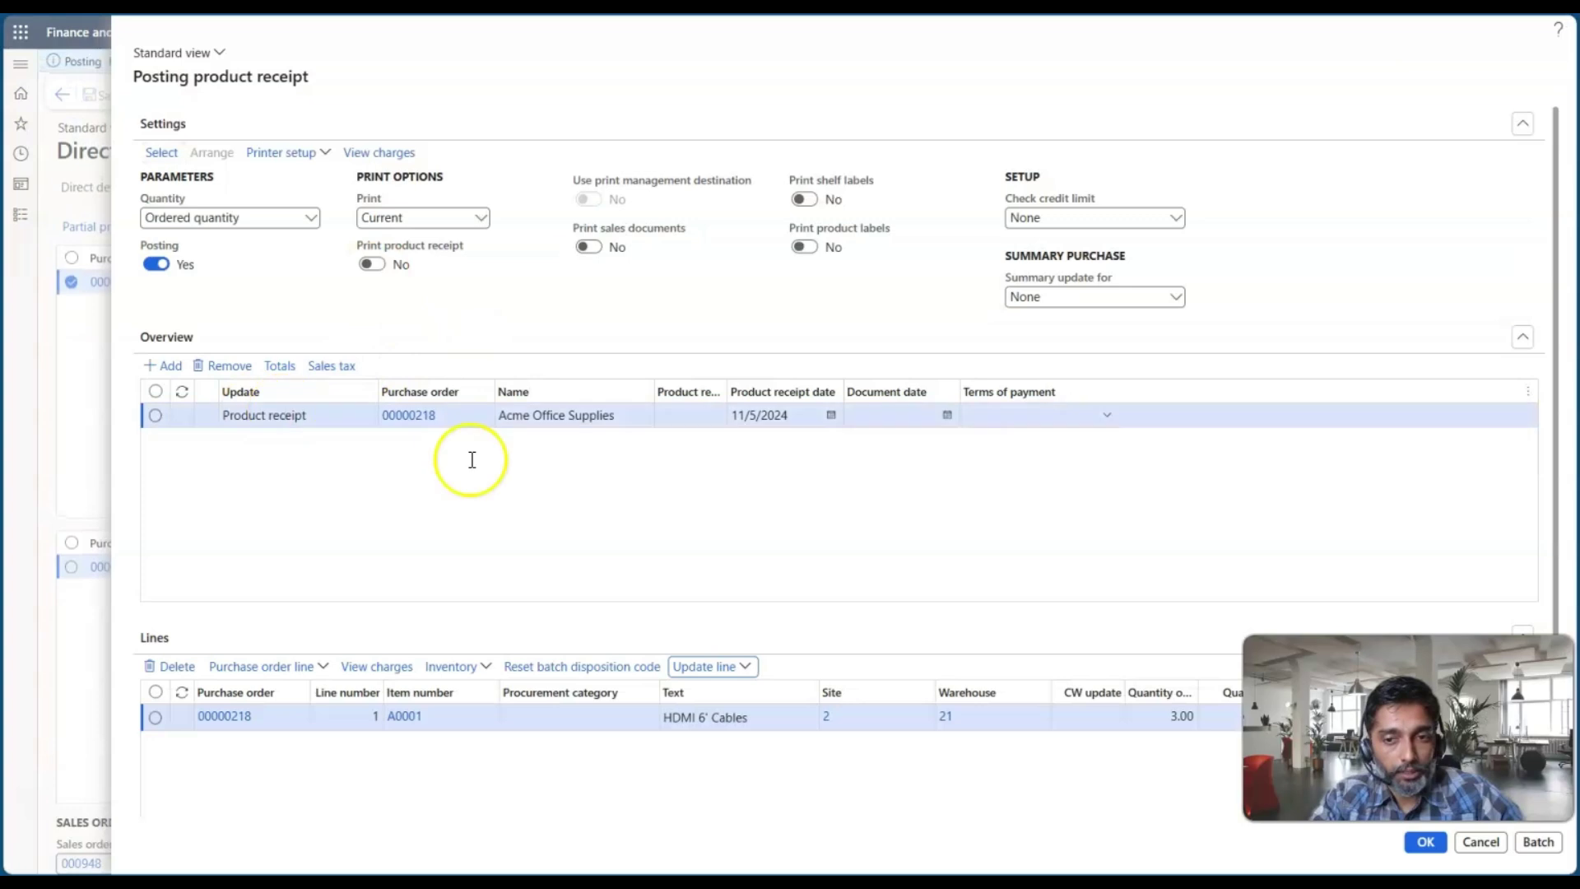
Enter PR123 as the product receipt for the Acme Office Supplies order and post the receipt.
left_click(673, 414)
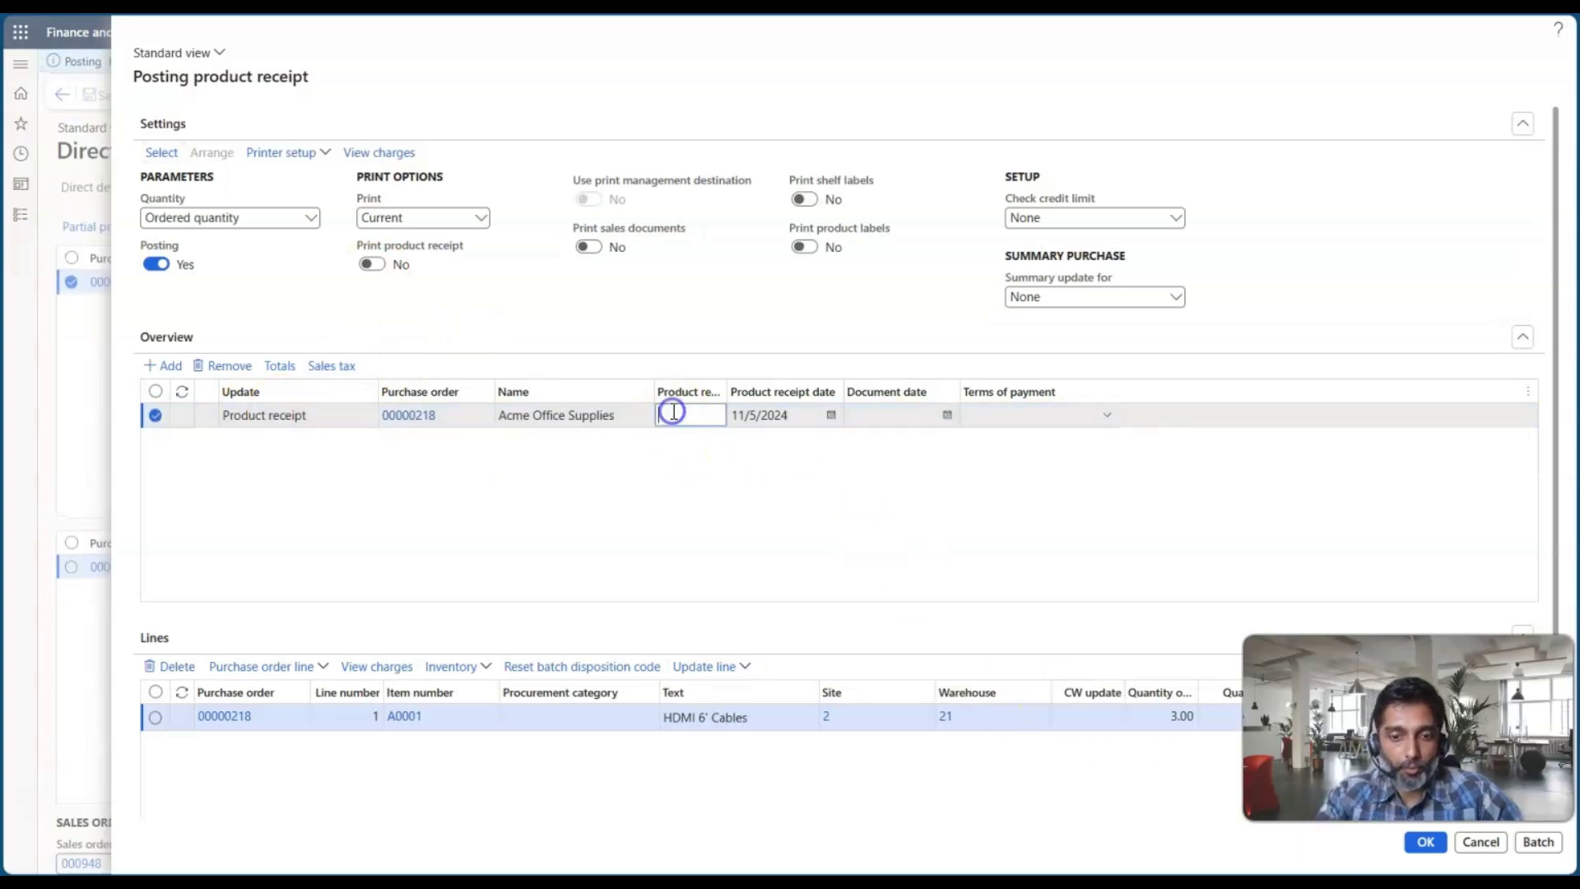
type("PR12")
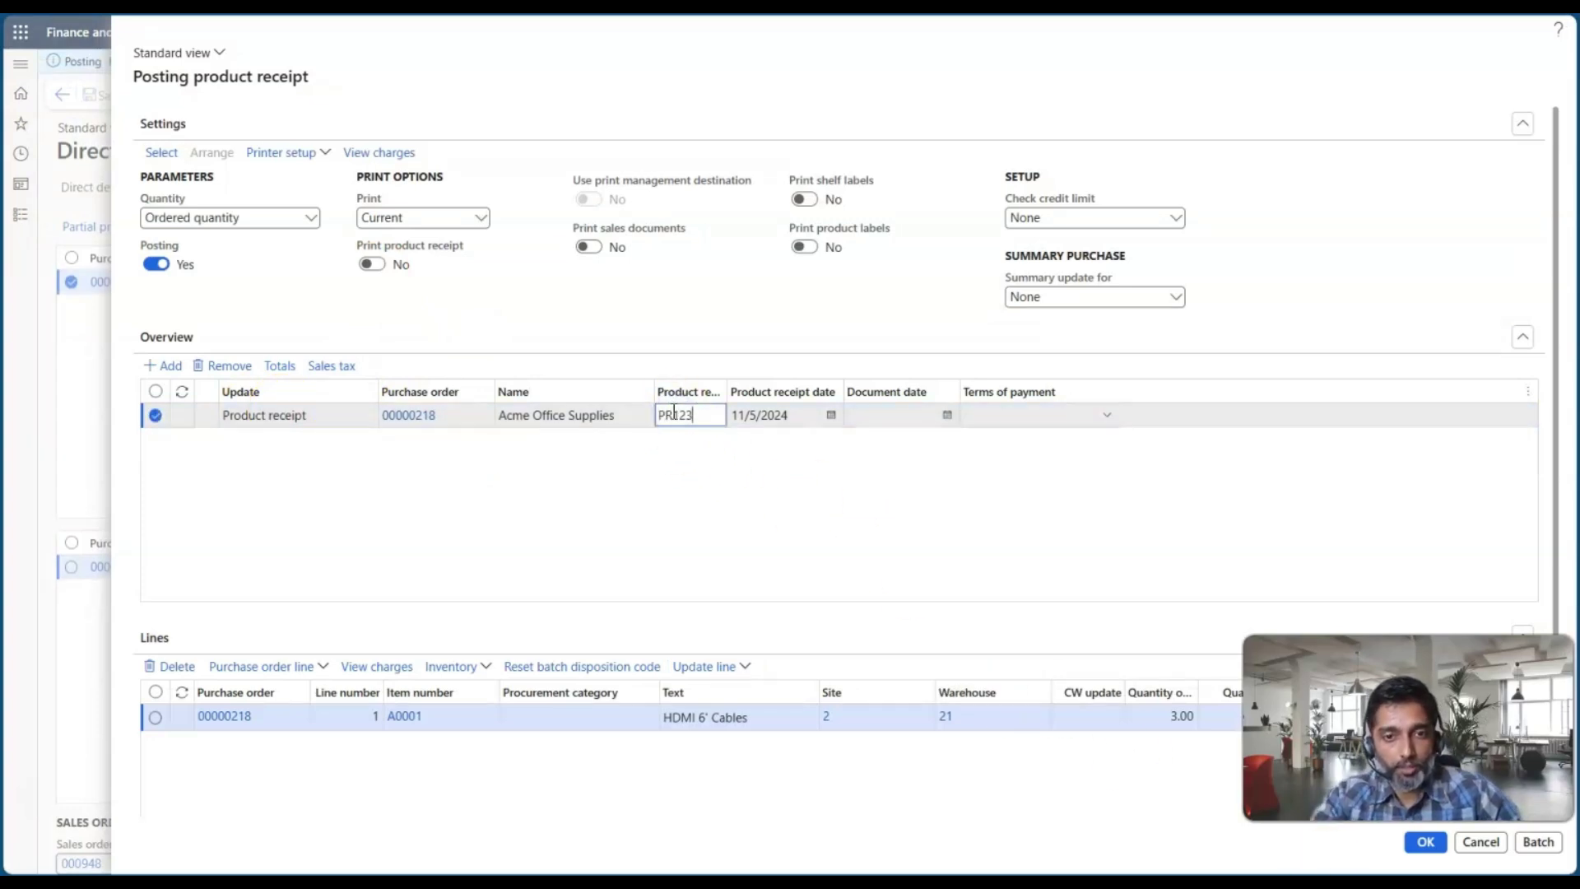
type("3")
left_click(1426, 844)
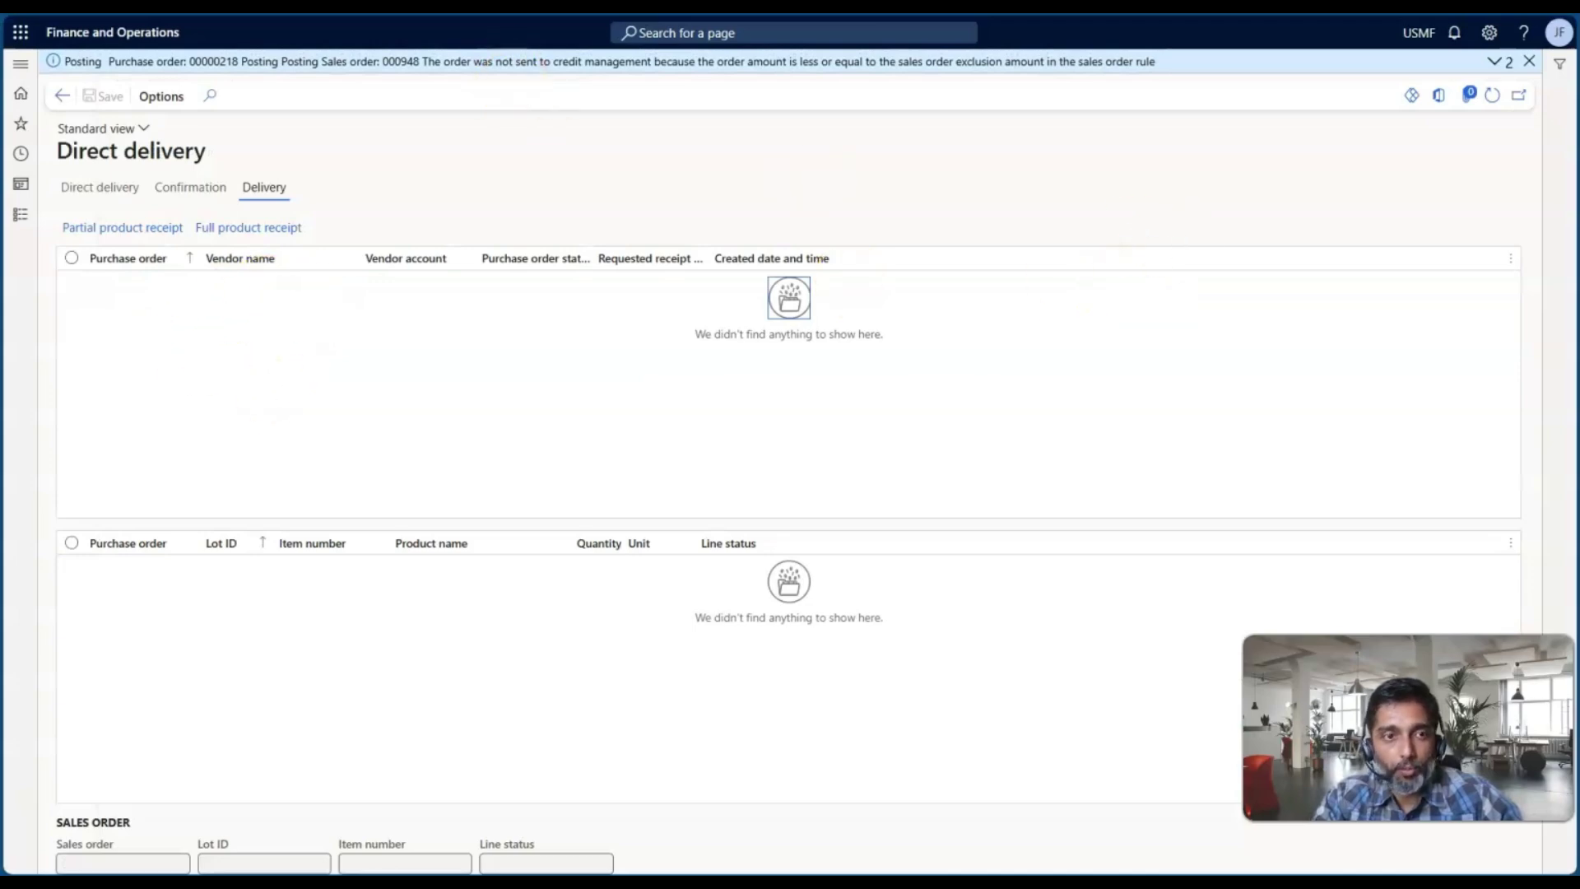
Refresh the Acme Office Supplies purchase order and check its order status.
left_click(526, 5)
left_click(1495, 72)
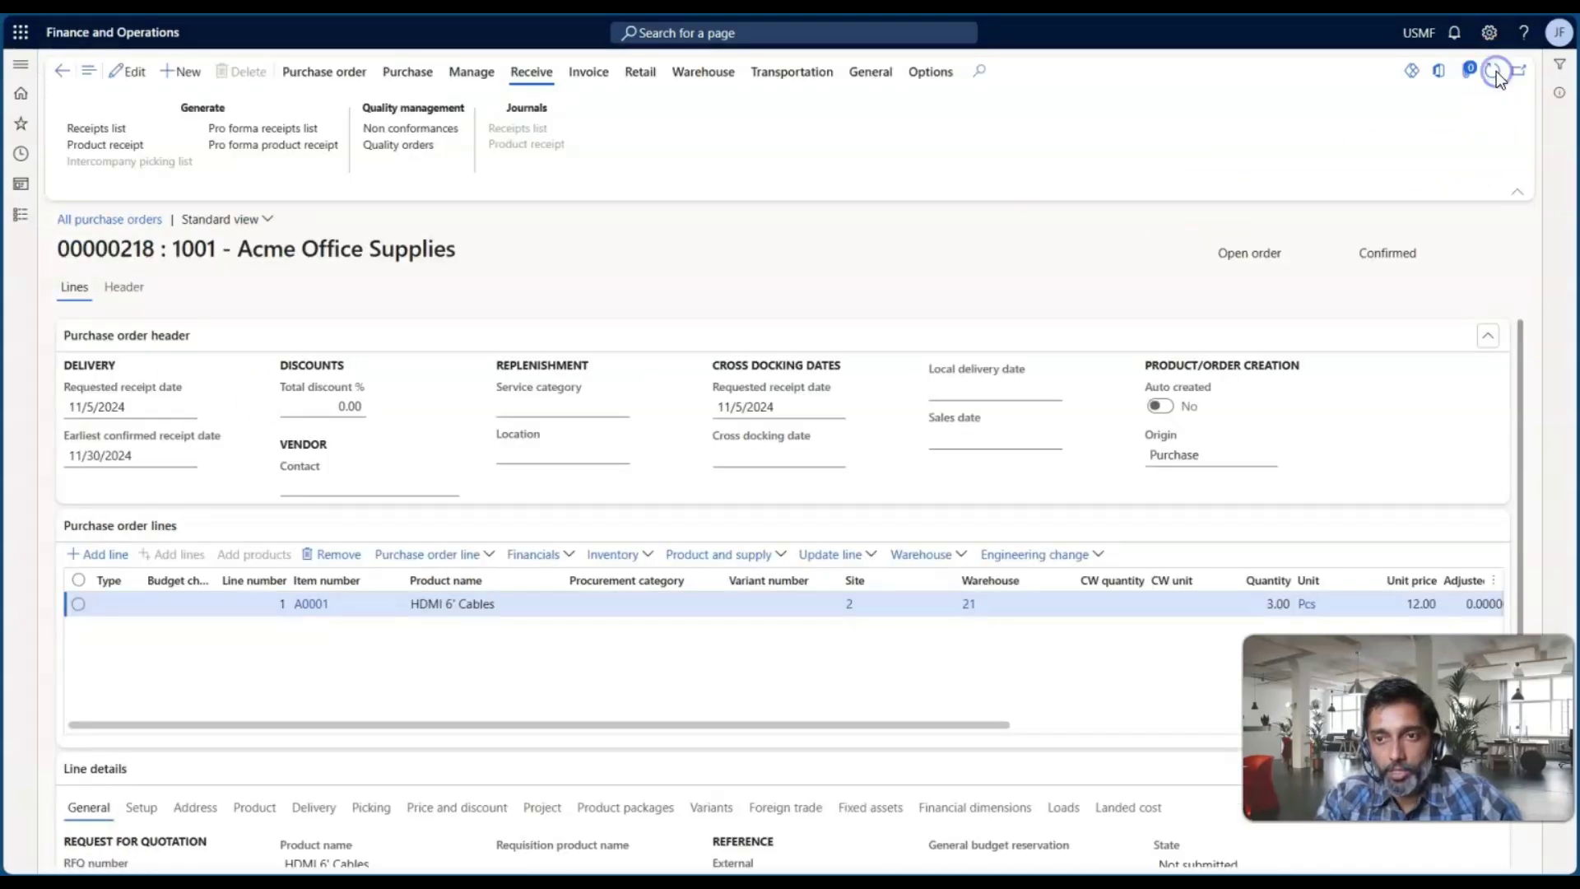
double_click(1239, 255)
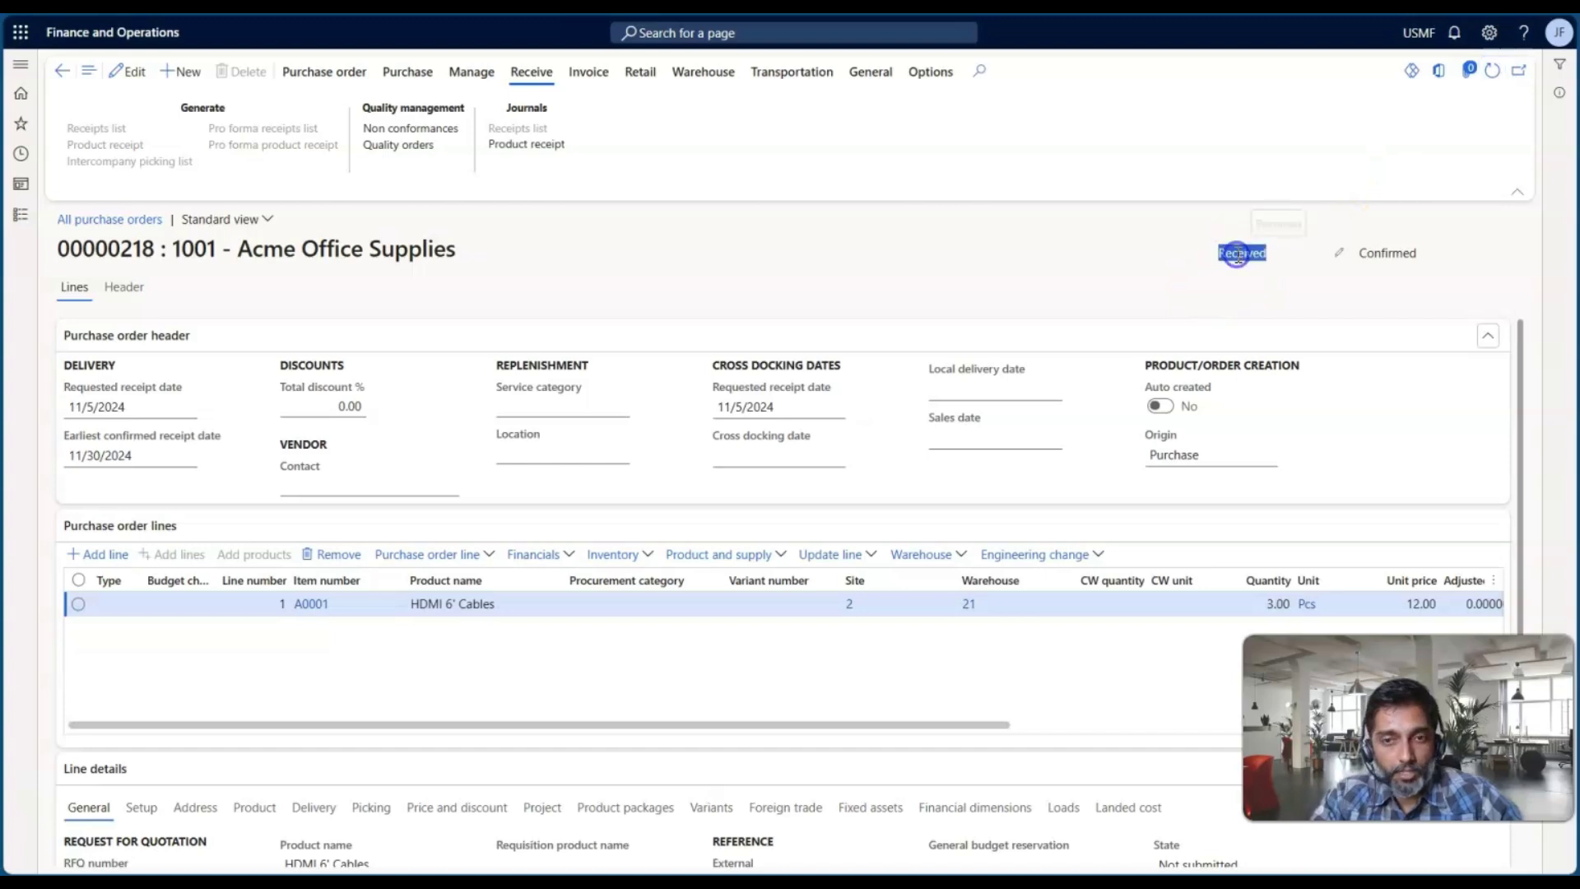
left_click(1222, 255)
double_click(1222, 256)
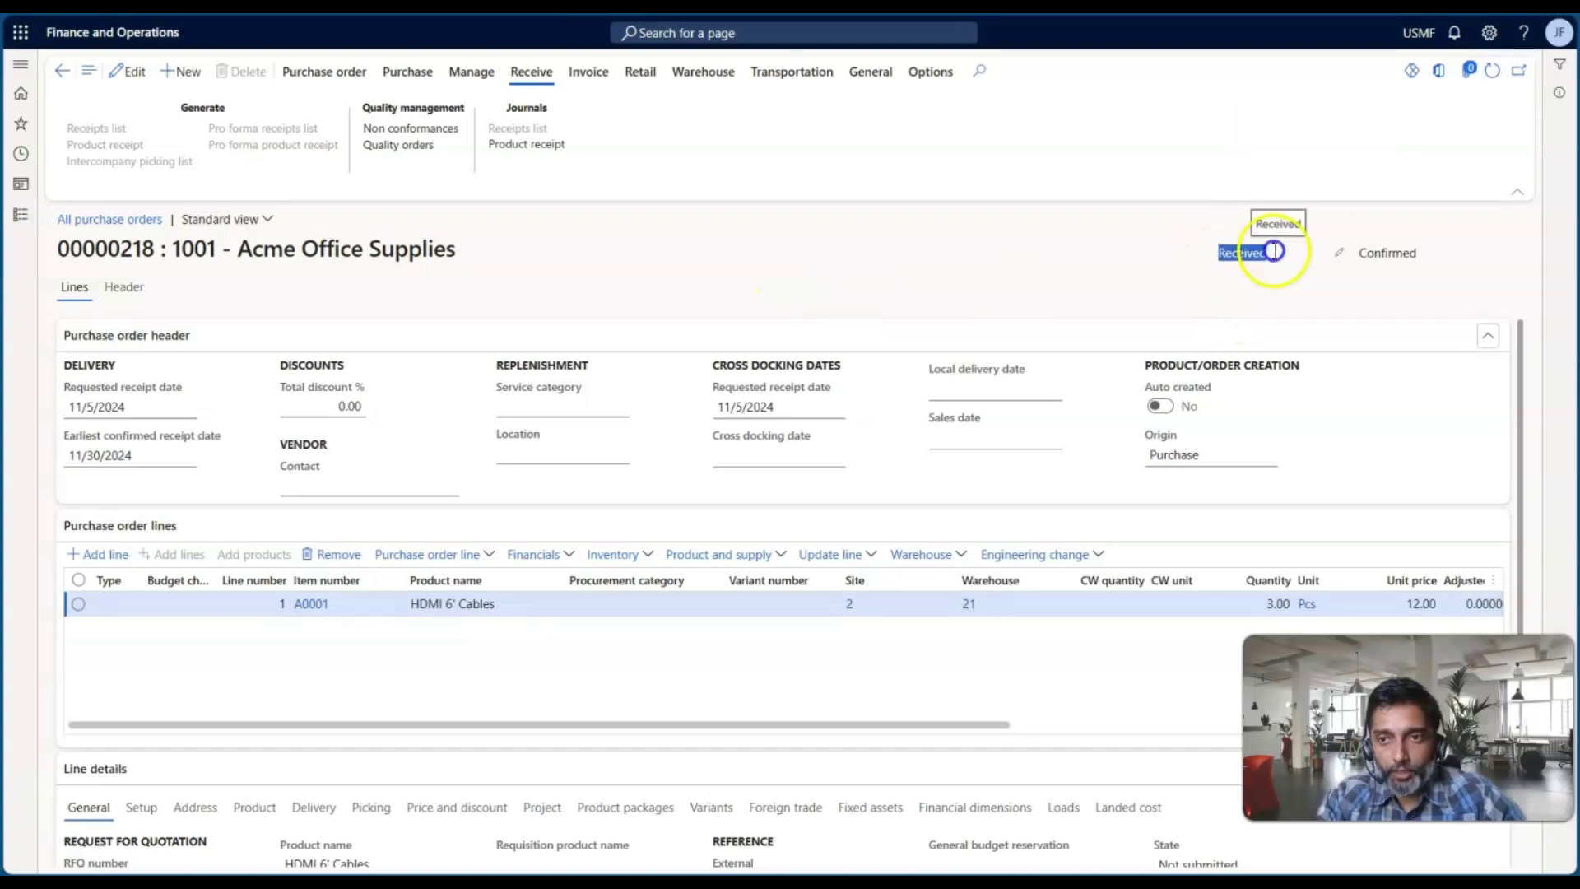
left_click(1048, 265)
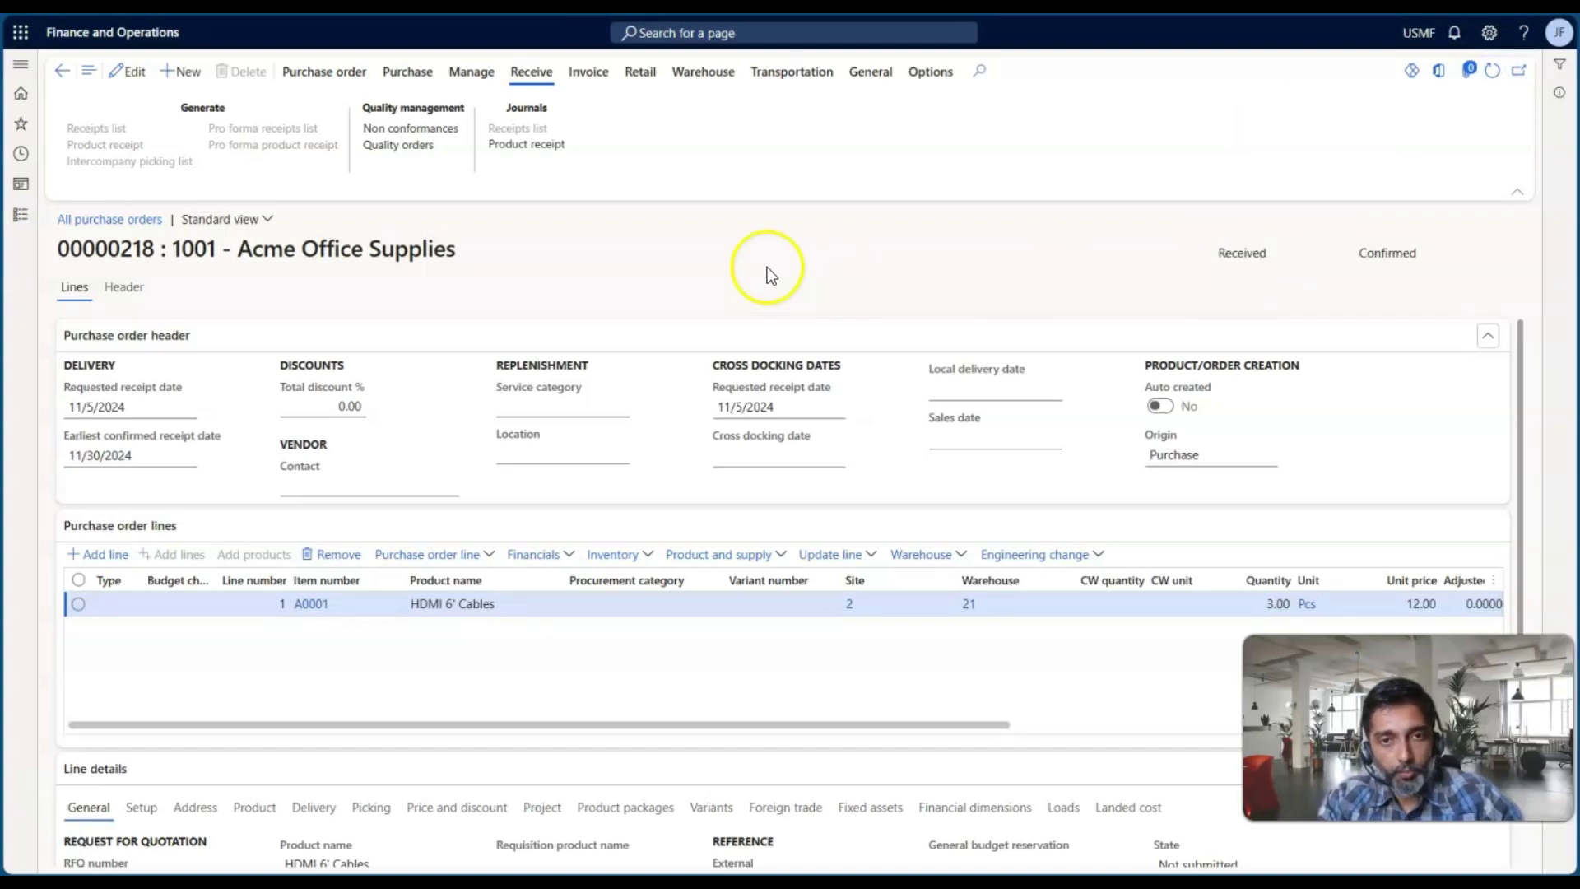
left_click(17, 218)
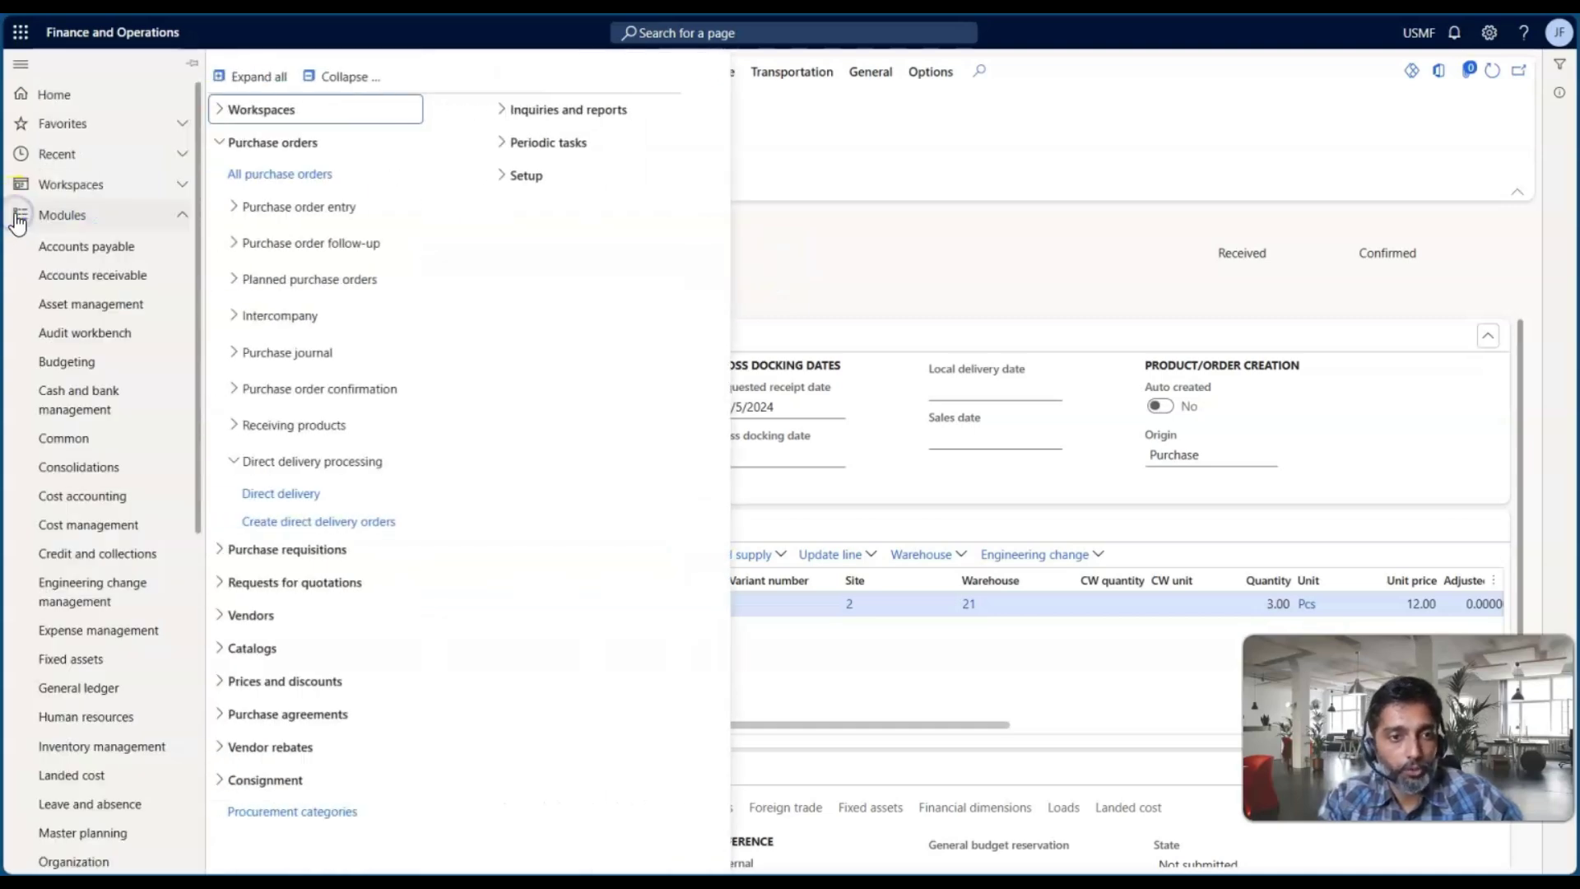
left_click(839, 256)
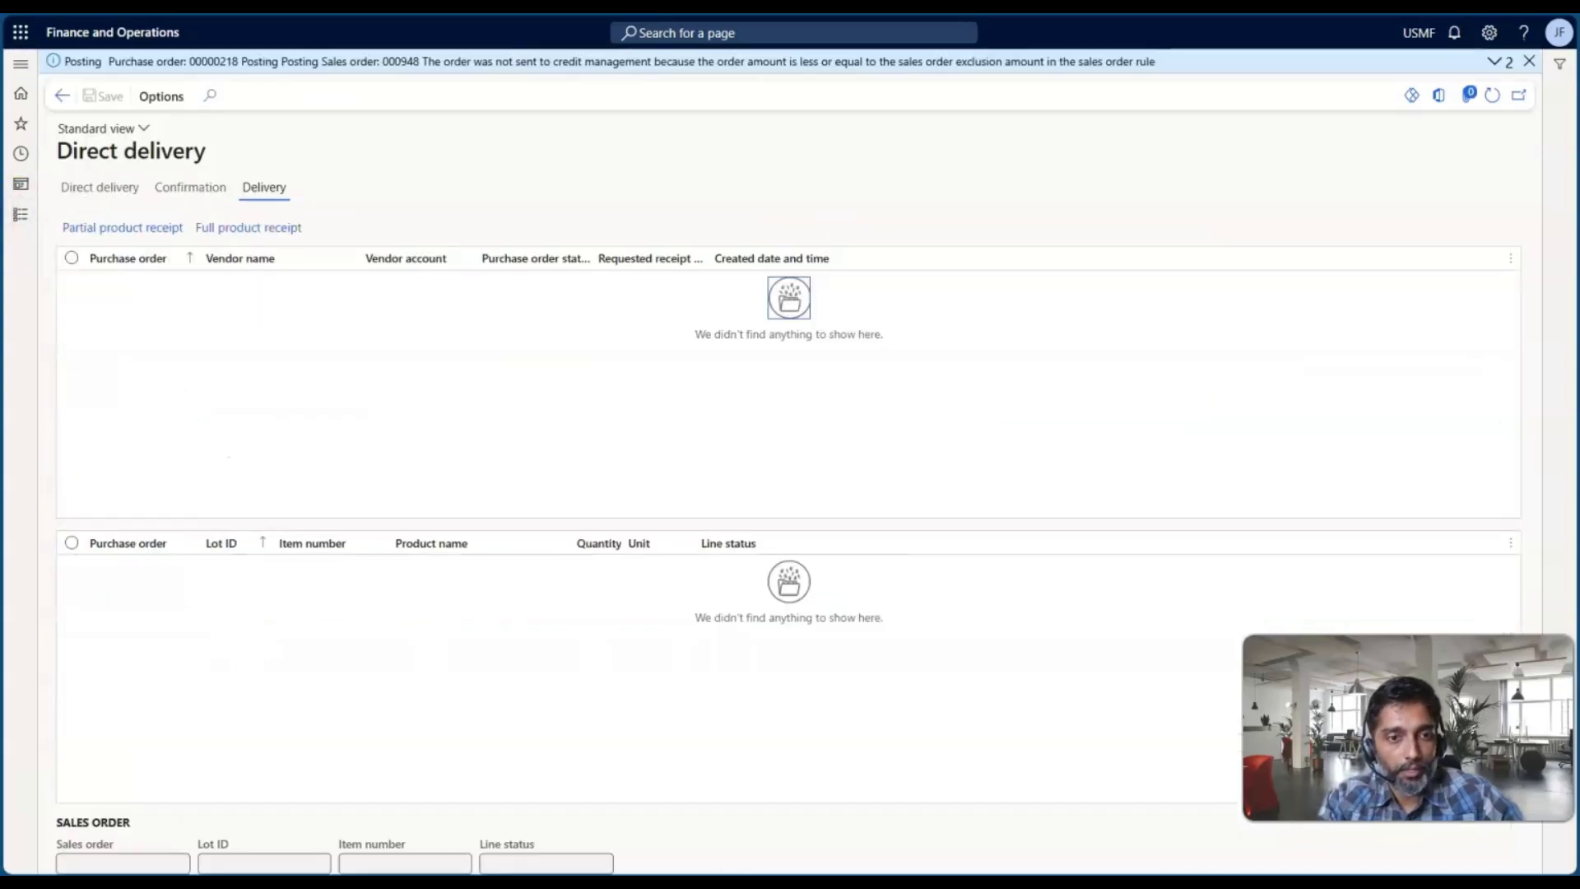
Review the direct delivery orders awaiting confirmation, selecting all and clearing the second and third, and return to the orders awaiting delivery.
left_click(190, 187)
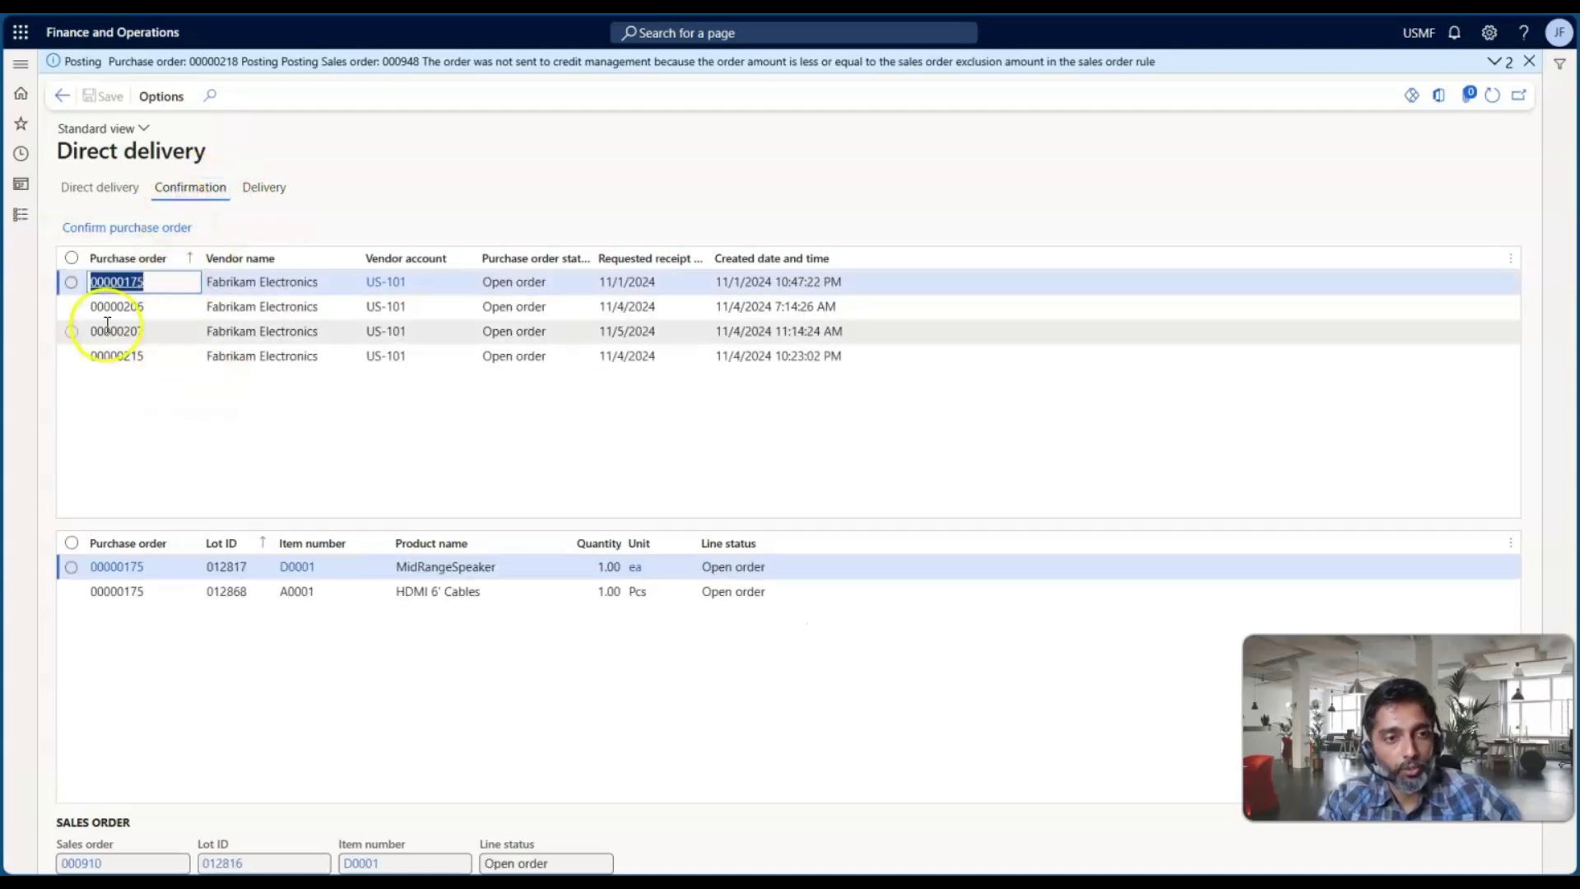
left_click(71, 258)
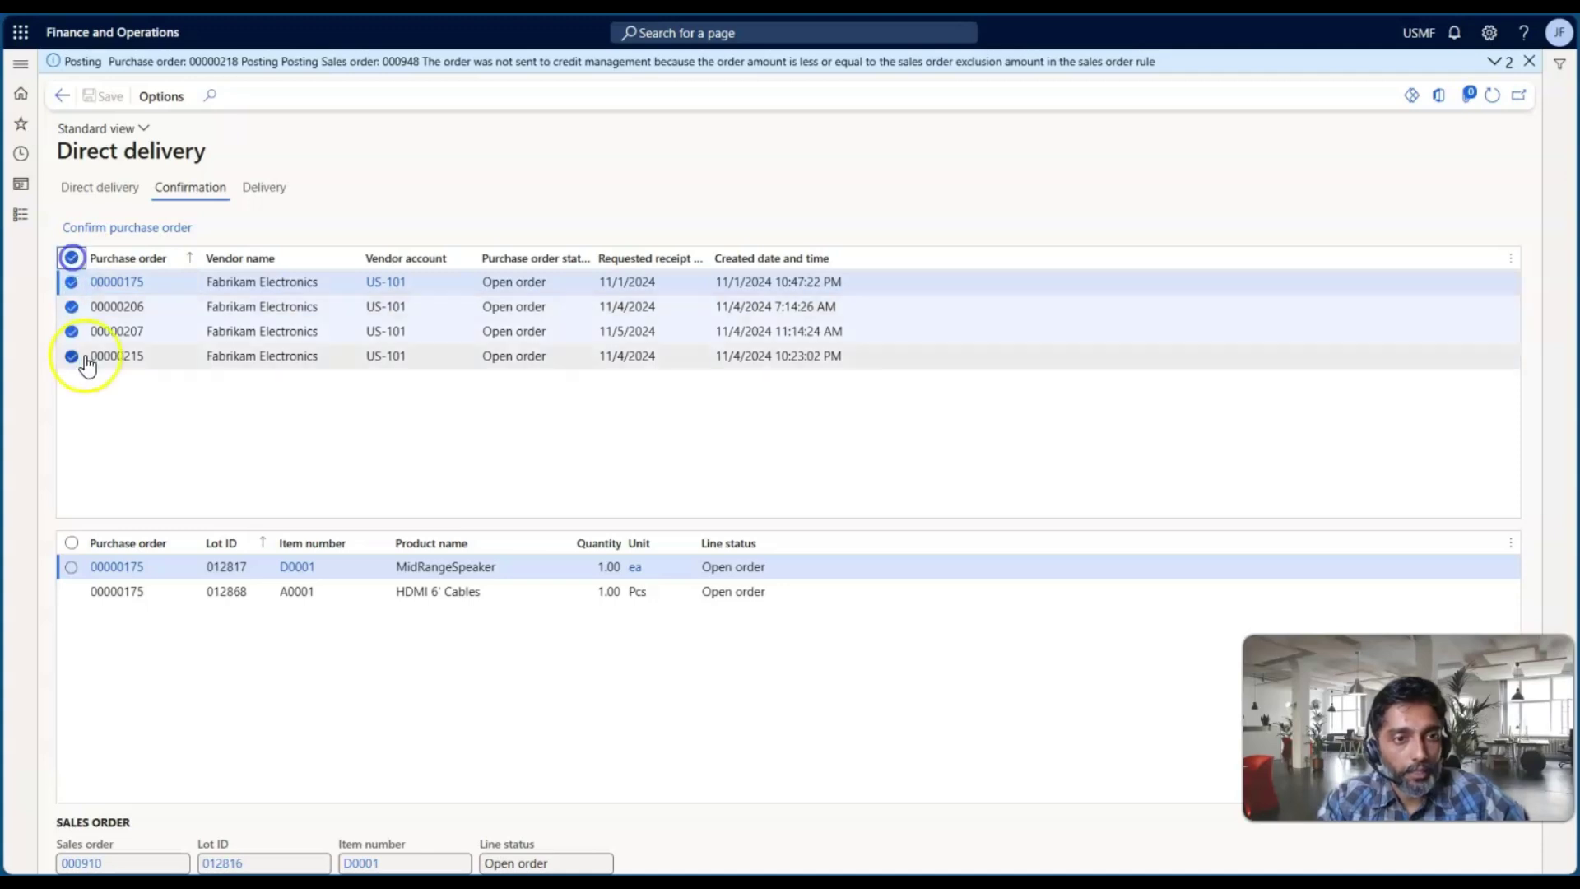
left_click(72, 306)
left_click(72, 332)
left_click(90, 418)
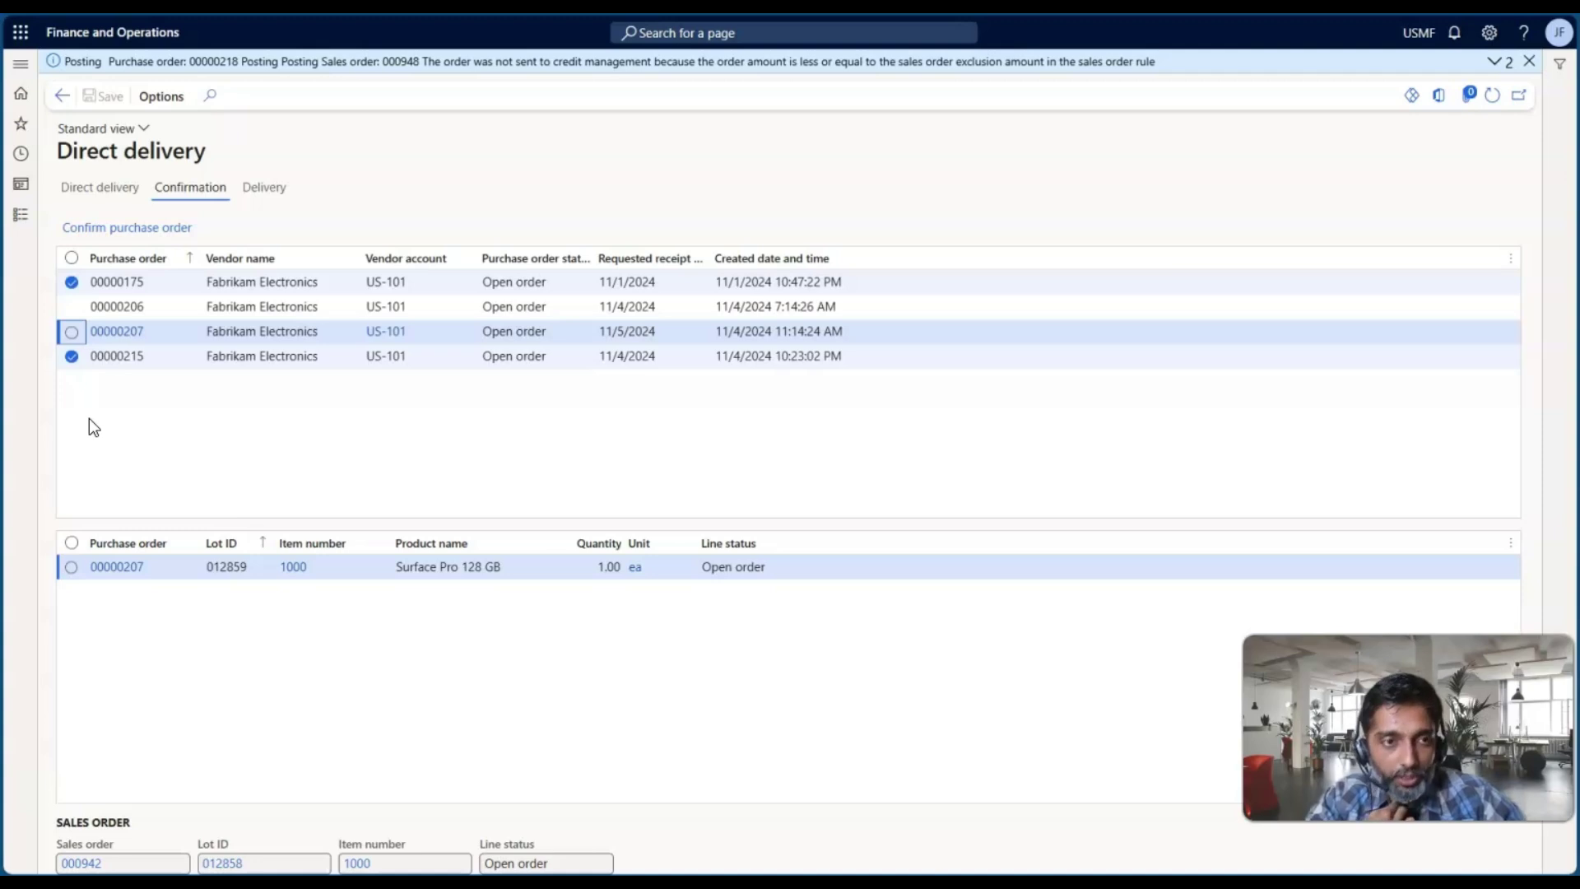
left_click(263, 188)
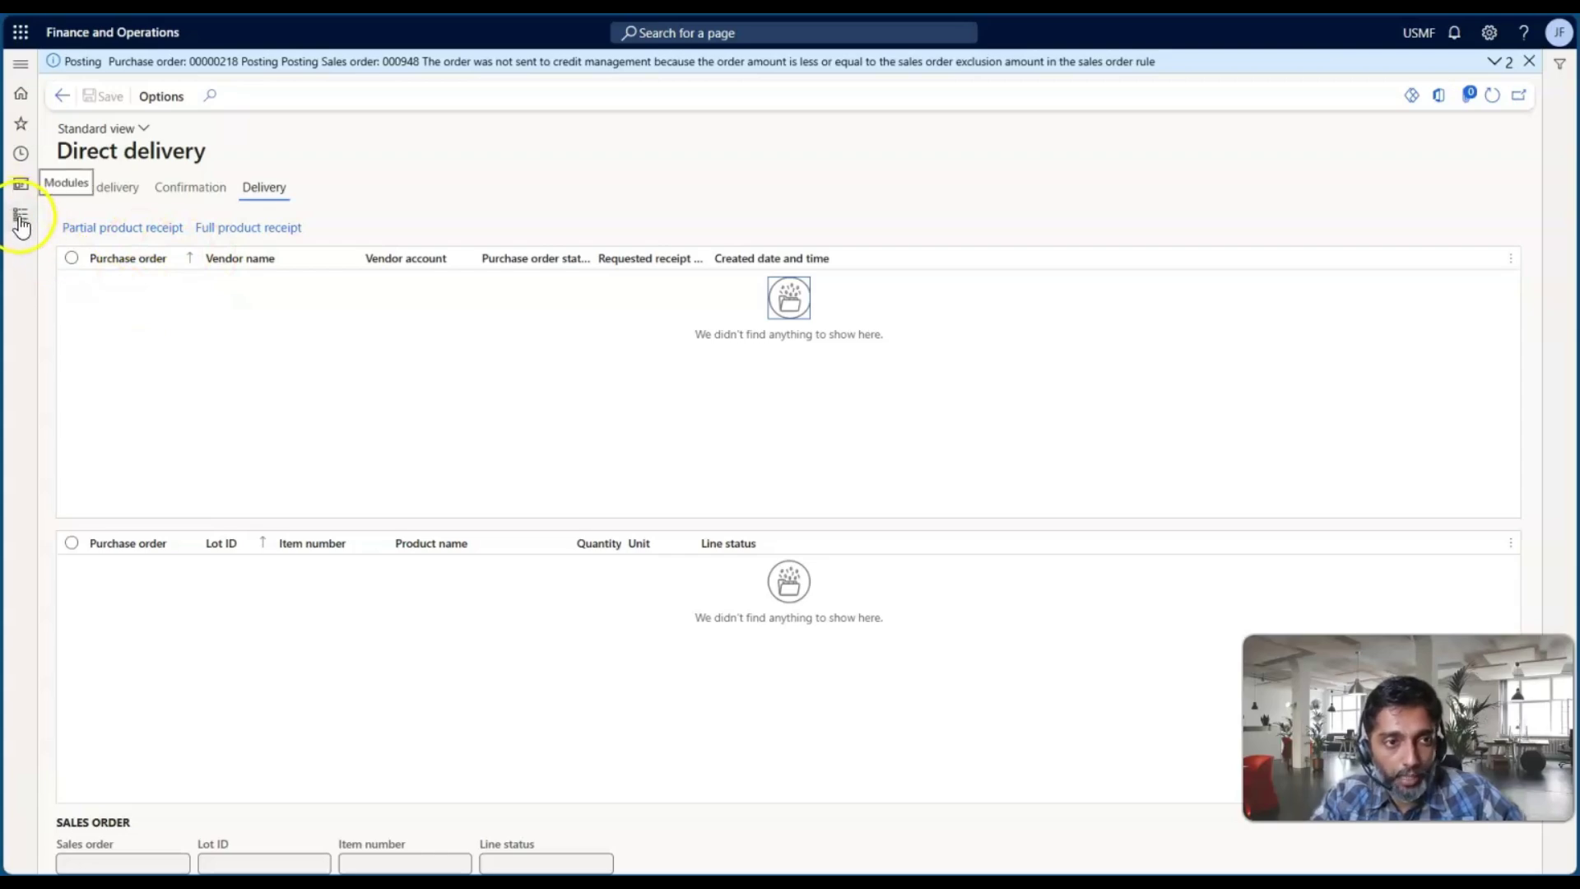
key("alt+Tab")
key("alt+Tab")
key("alt+Tab")
key("alt+Tab")
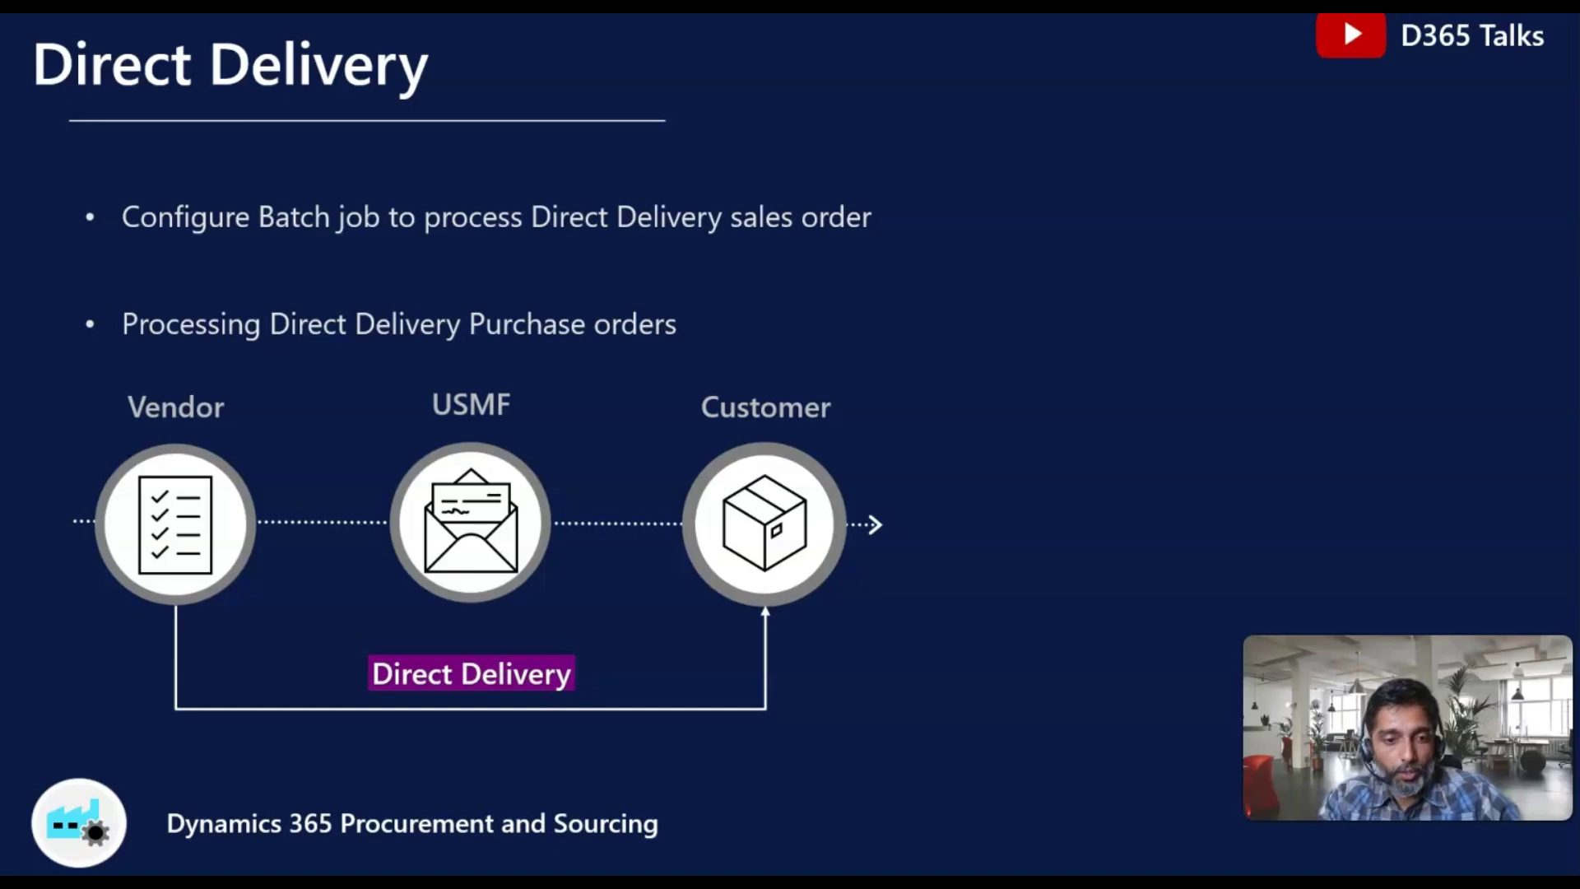
key("Right")
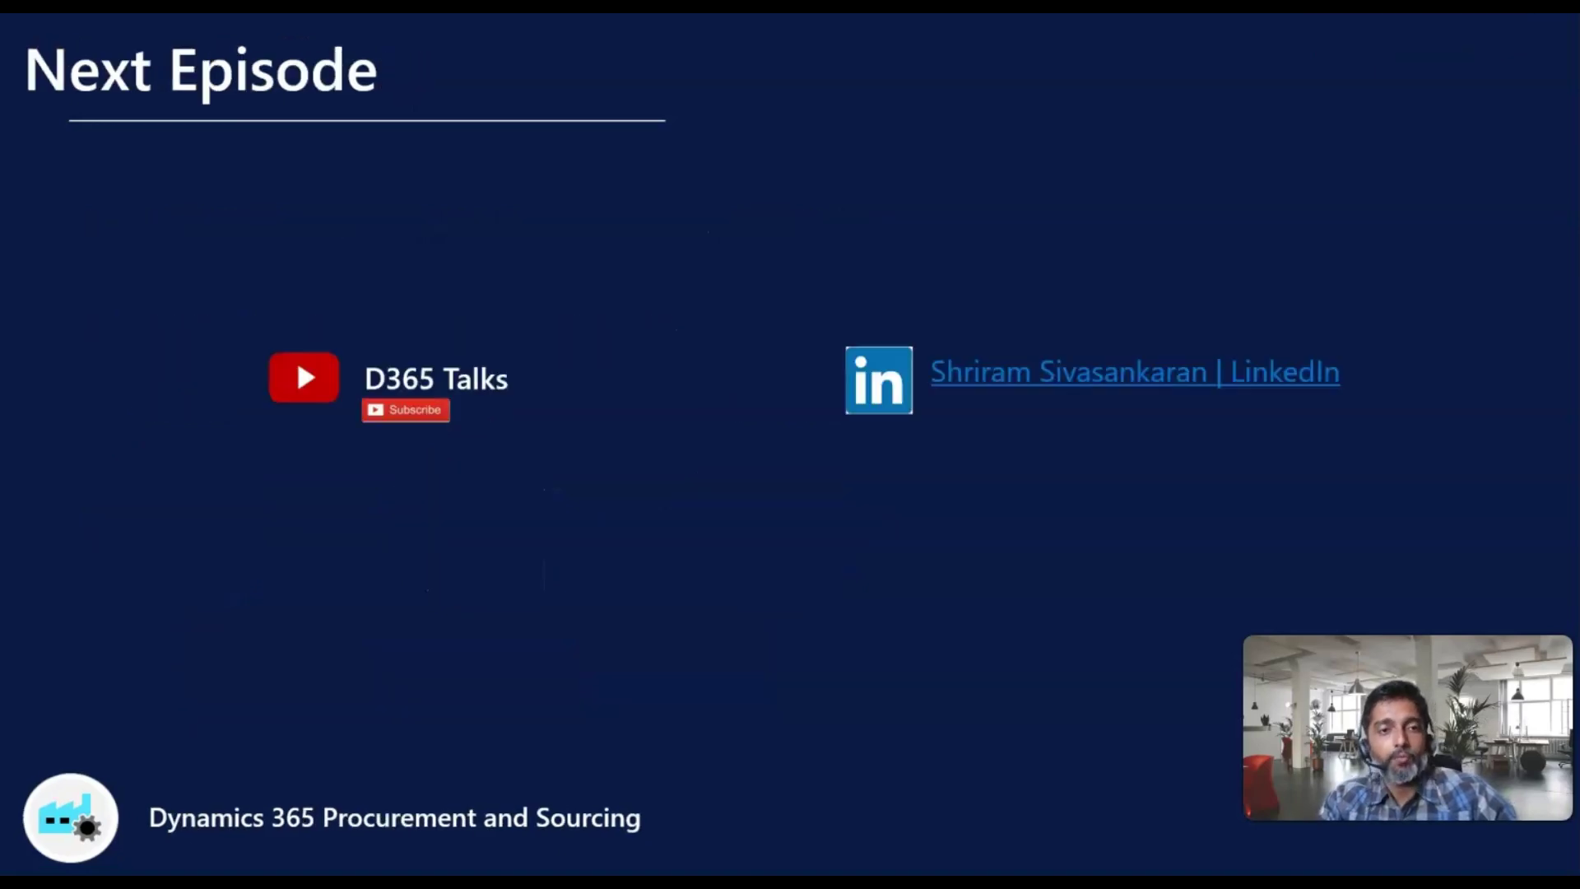
key("Right")
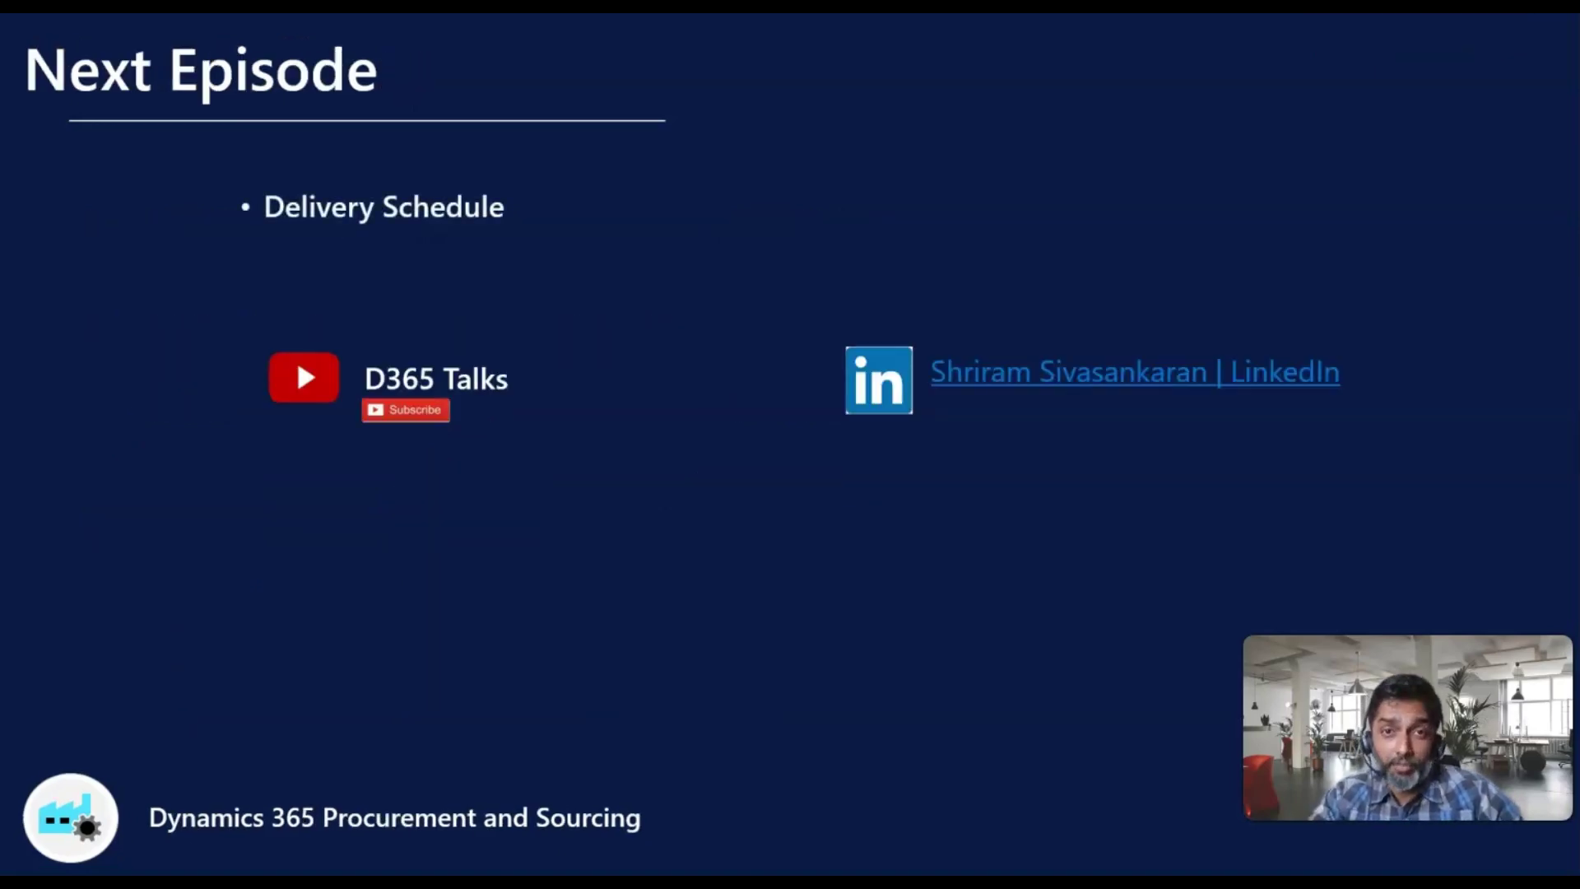